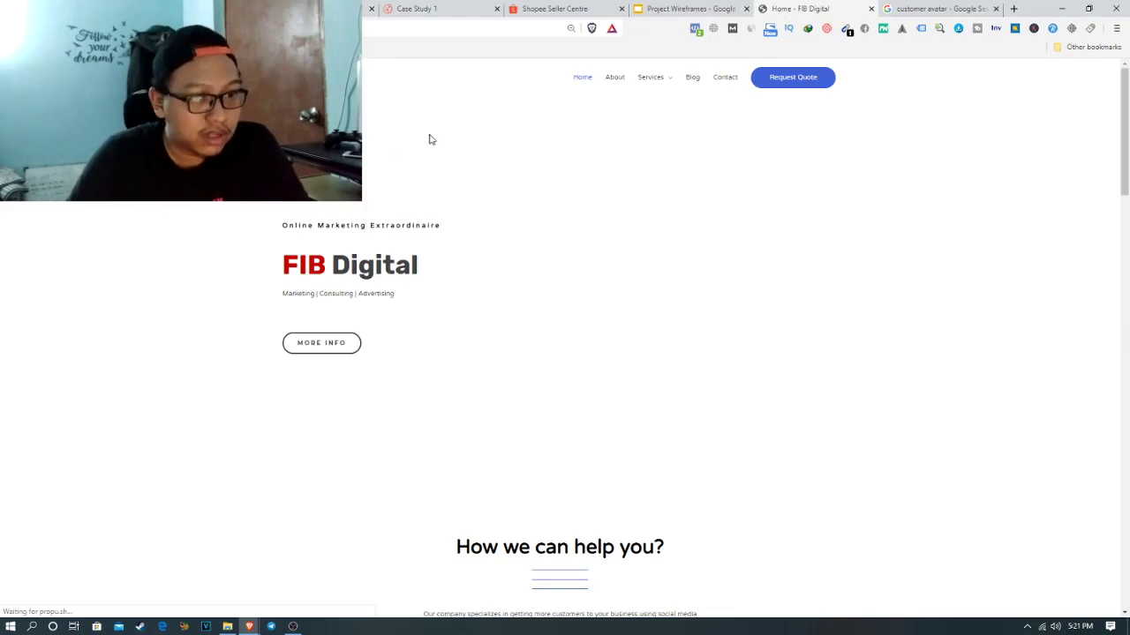
Look through the FIB Digital homepage and inspect the PageView event details of its pixel with Facebook Pixel Helper
scroll(608, 180, "down", 2)
scroll(613, 180, "down", 5)
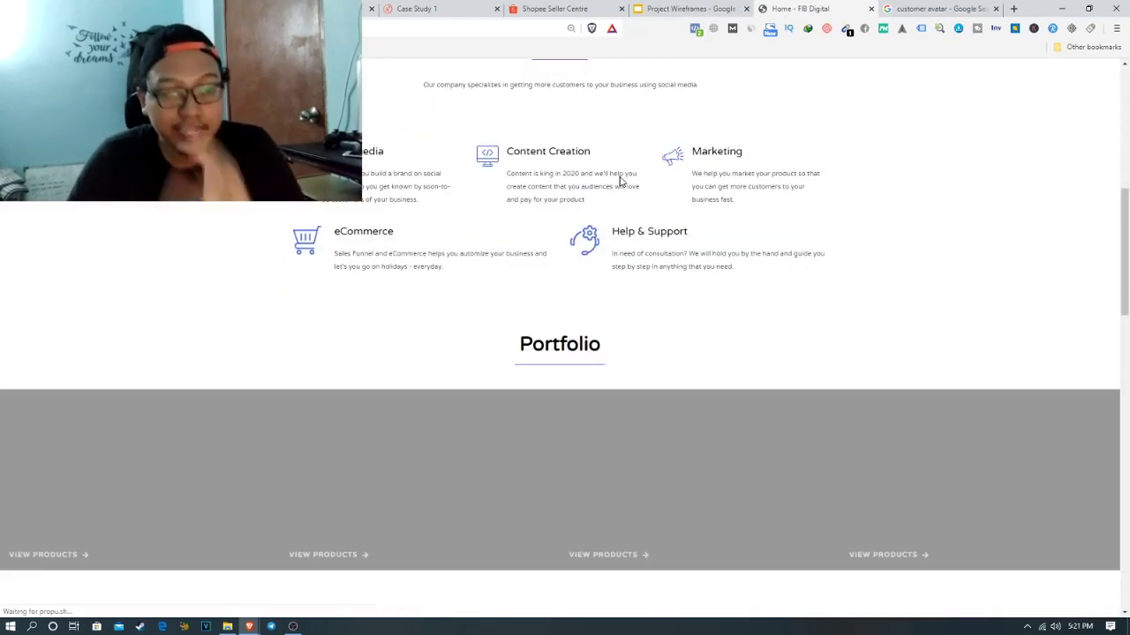
scroll(620, 176, "down", 1)
scroll(620, 176, "up", 1)
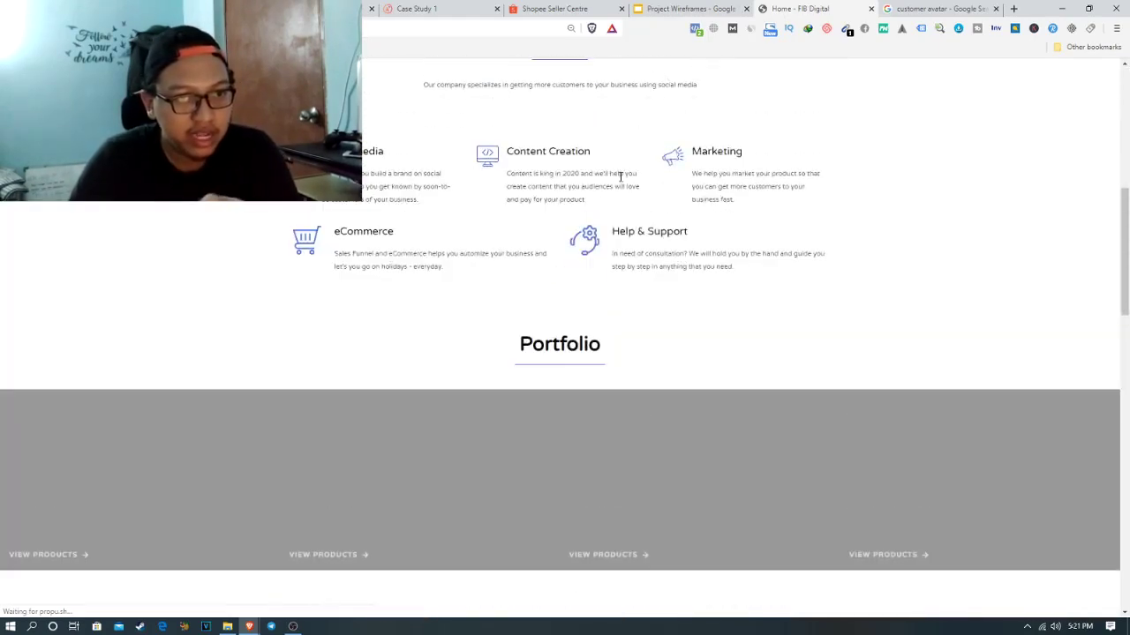
left_click(695, 31)
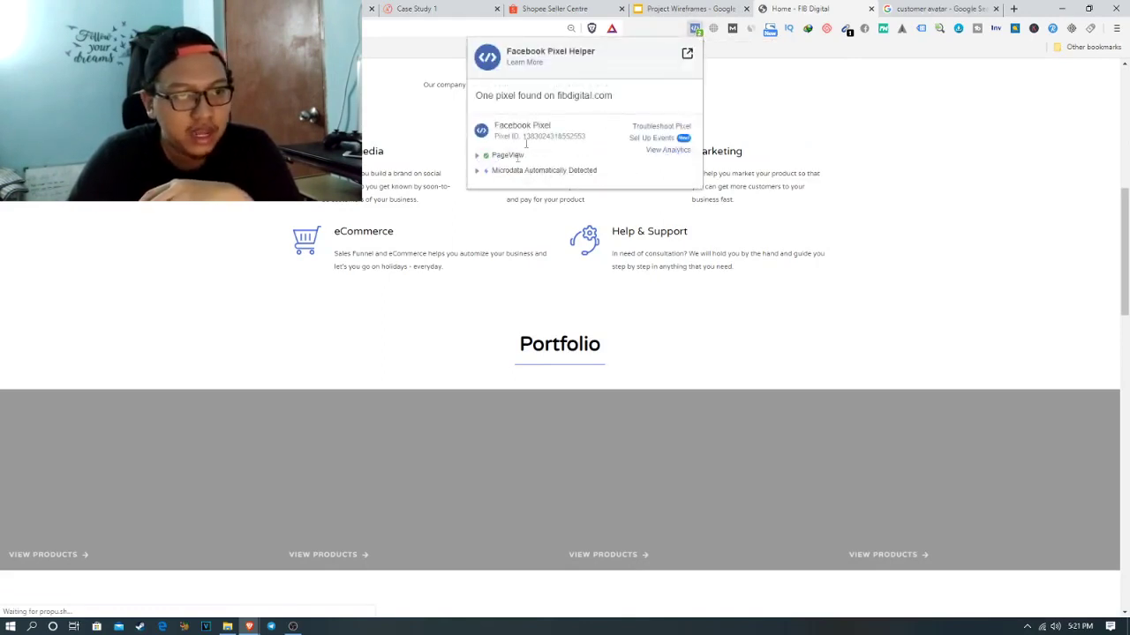
left_click(476, 157)
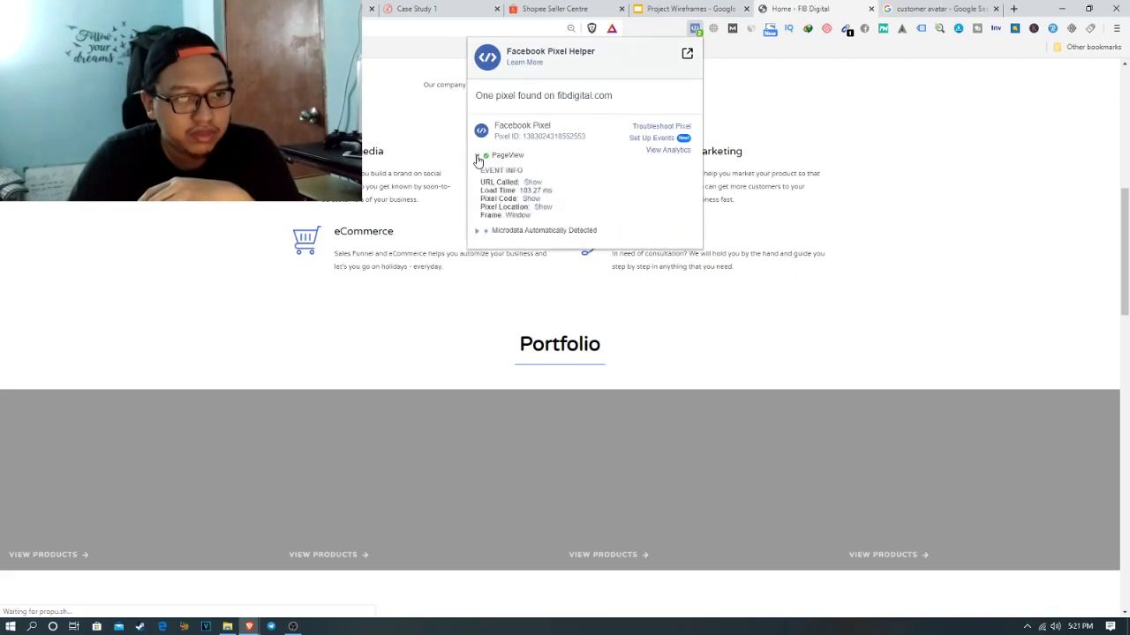
left_click(477, 157)
scroll(731, 256, "down", 10)
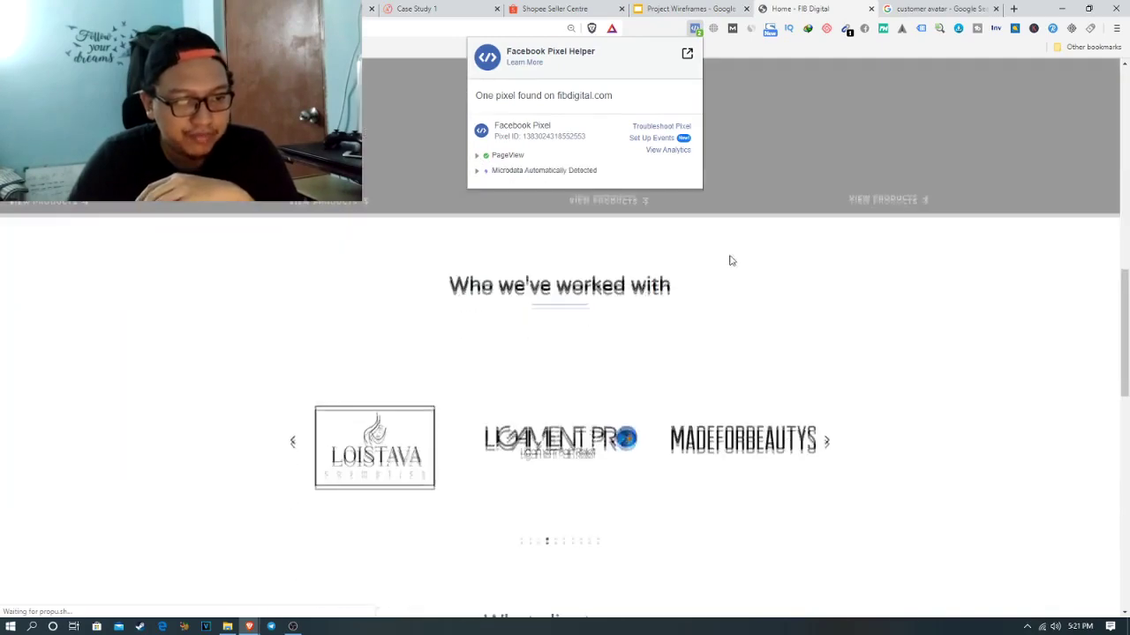
scroll(729, 256, "down", 3)
left_click(896, 258)
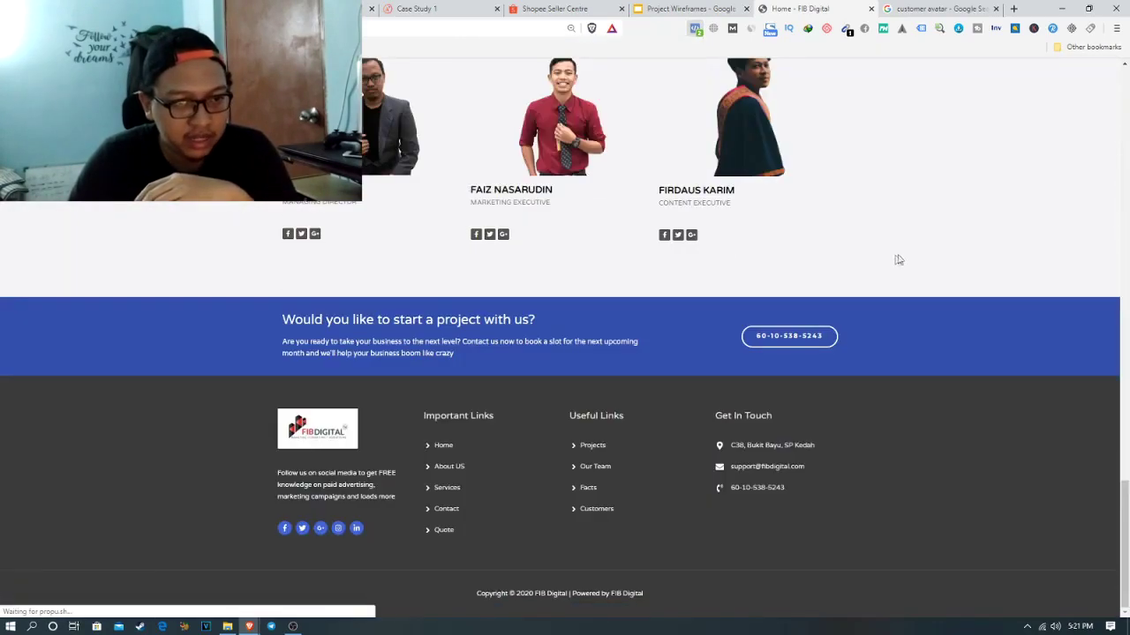
scroll(1128, 457, "up", 3)
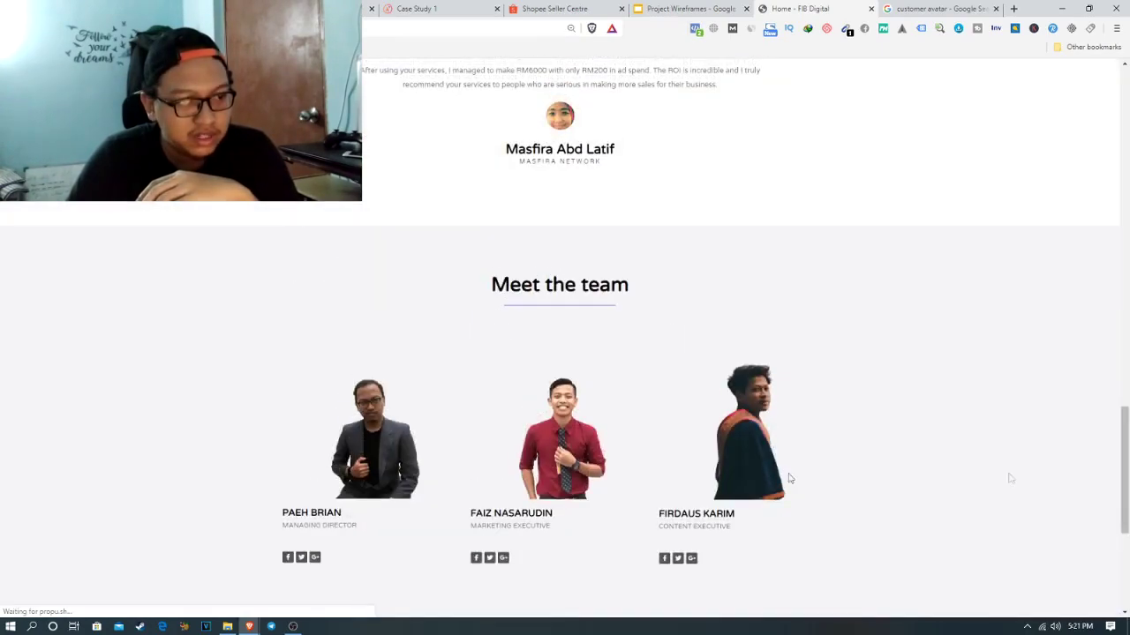
left_click_drag(1125, 468, 1127, 102)
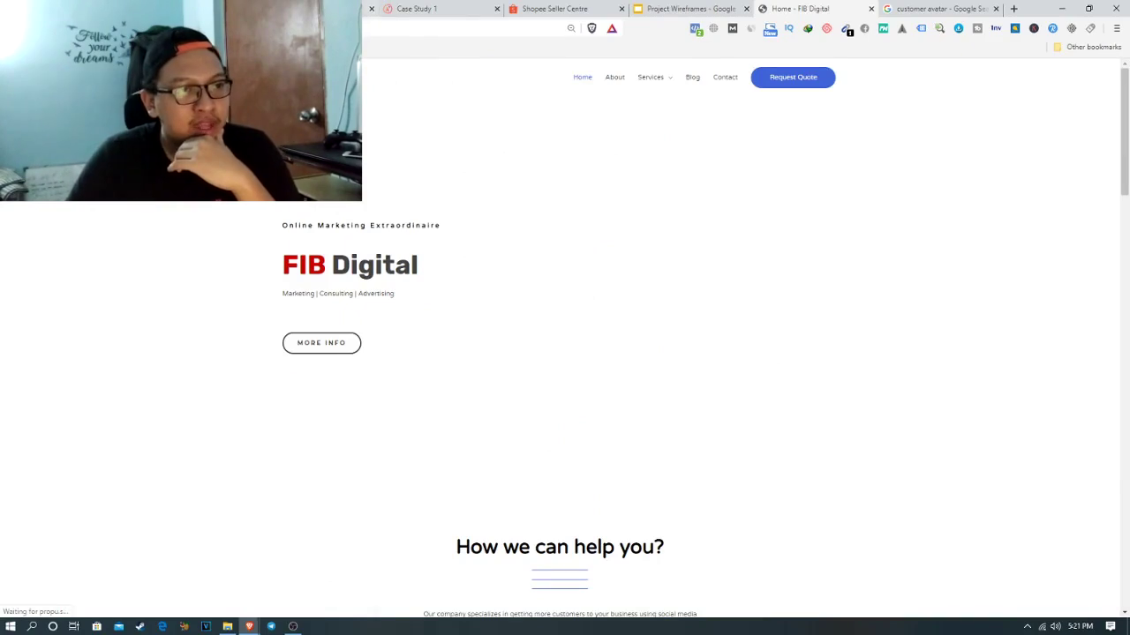
Switch to the private browser window and load the Facebook home feed in place of the open business Page
left_click(689, 9)
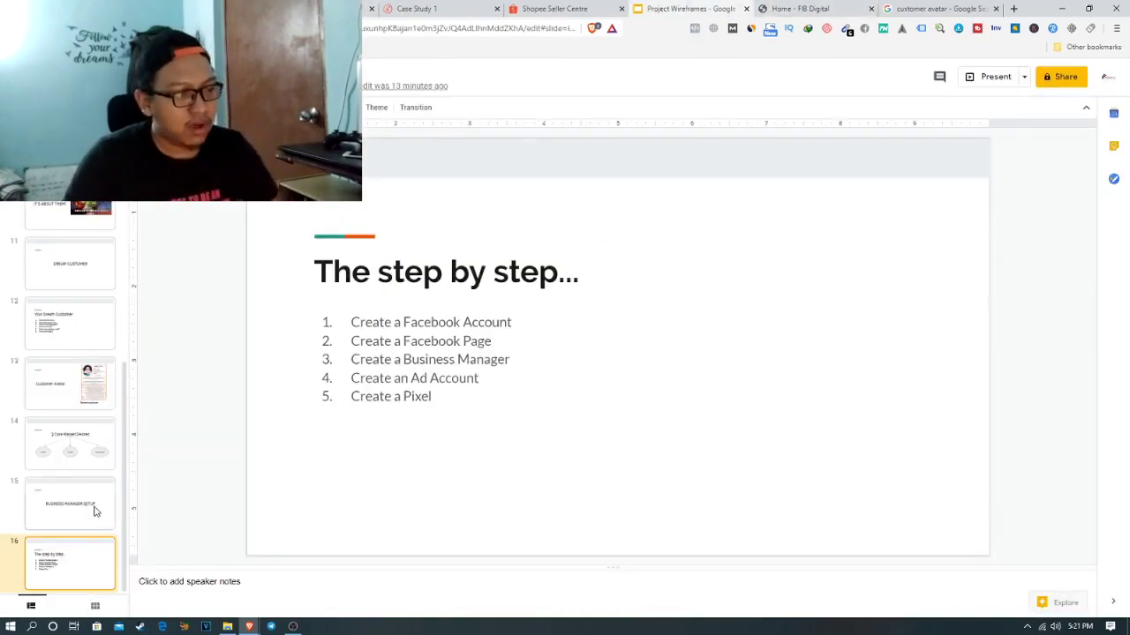
mouse_move(249, 626)
left_click(278, 604)
left_click(490, 8)
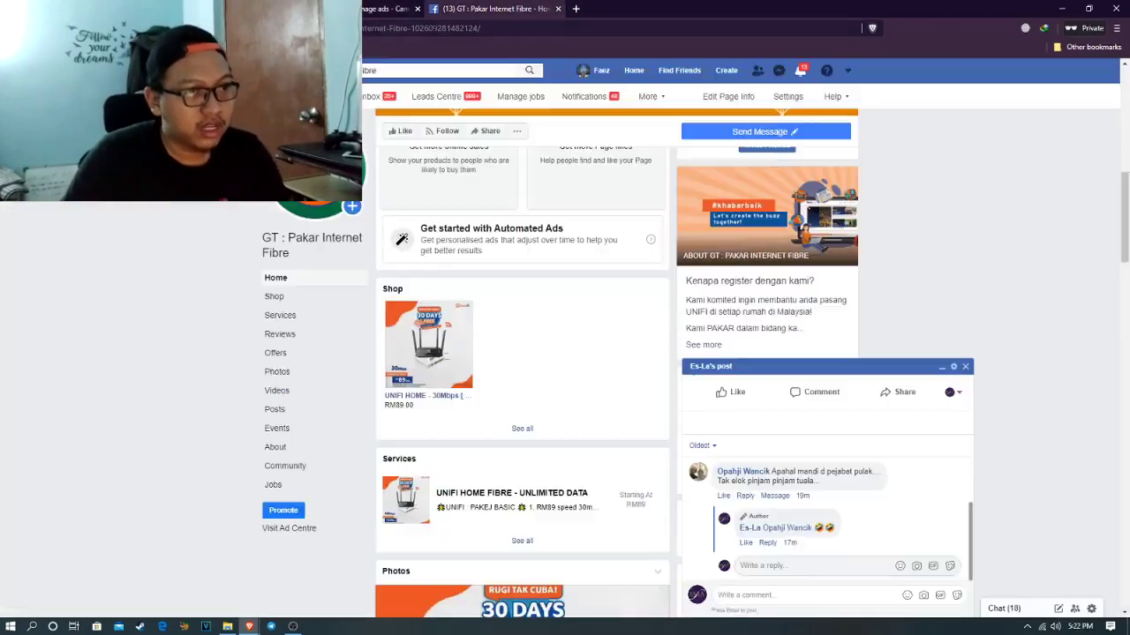
left_click(432, 29)
key("ctrl+v")
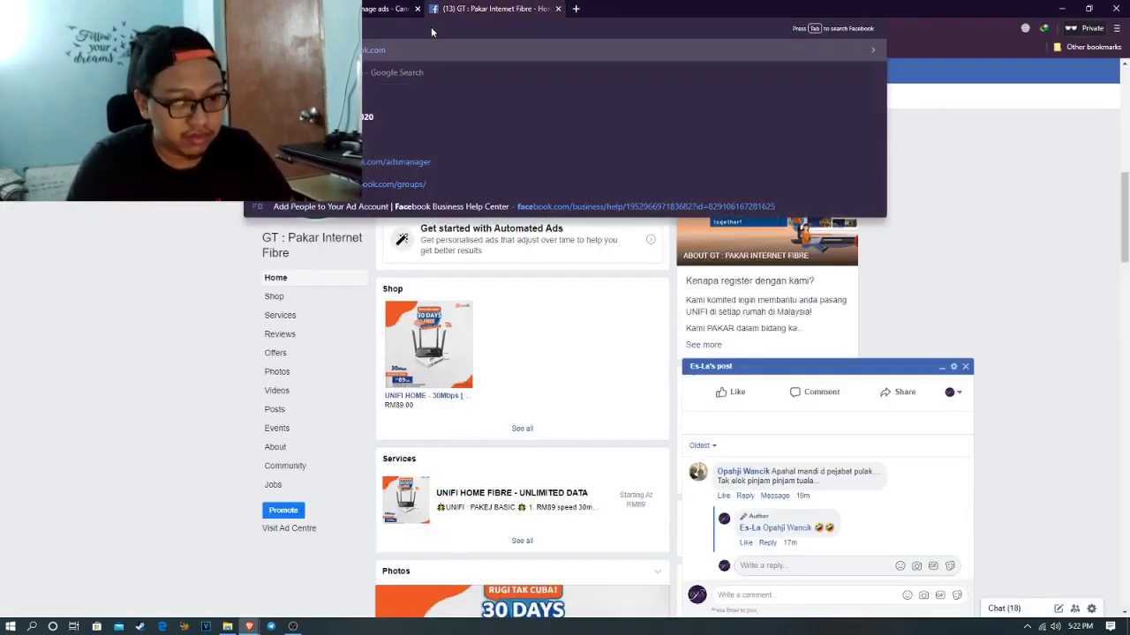
key("Return")
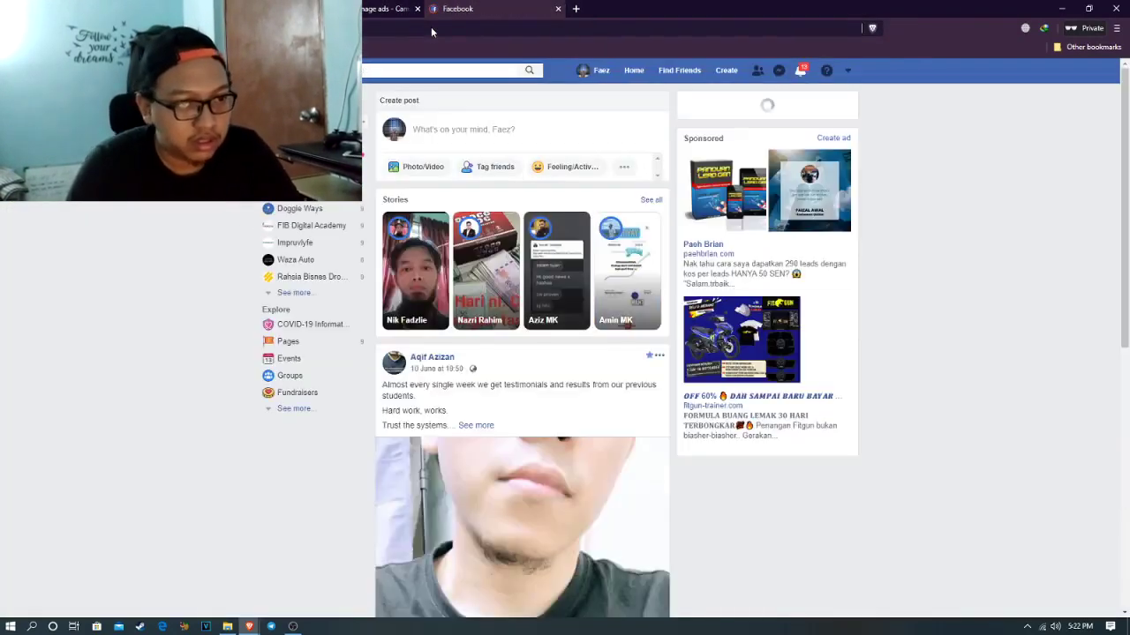
Expand the full text of the first post in the feed and check the account's notifications
left_click(475, 425)
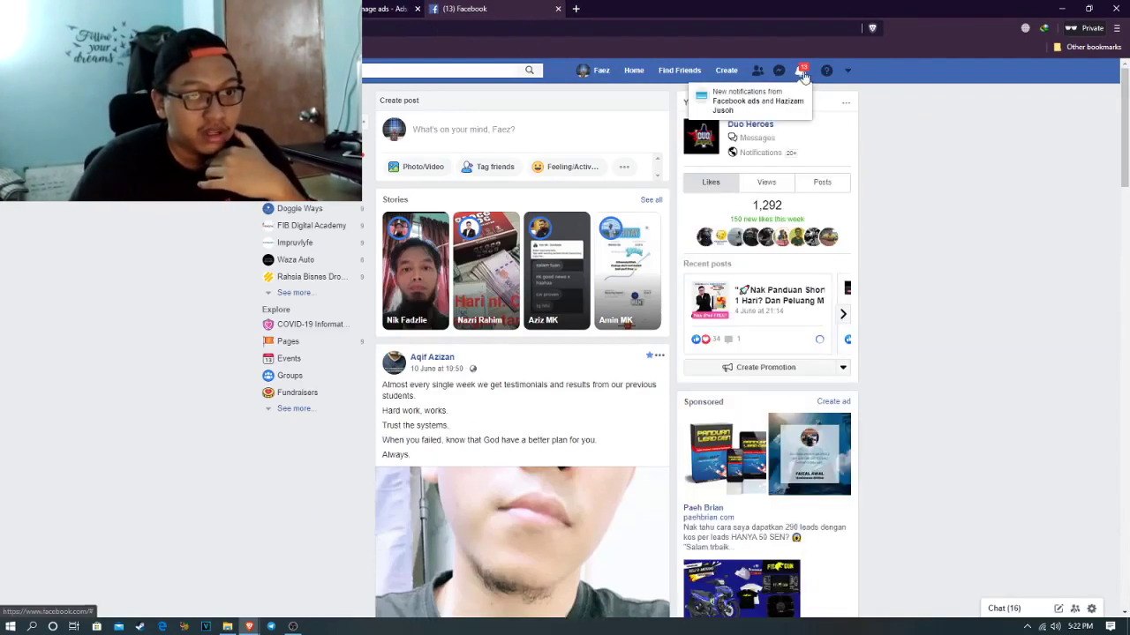
left_click(801, 71)
key("Escape")
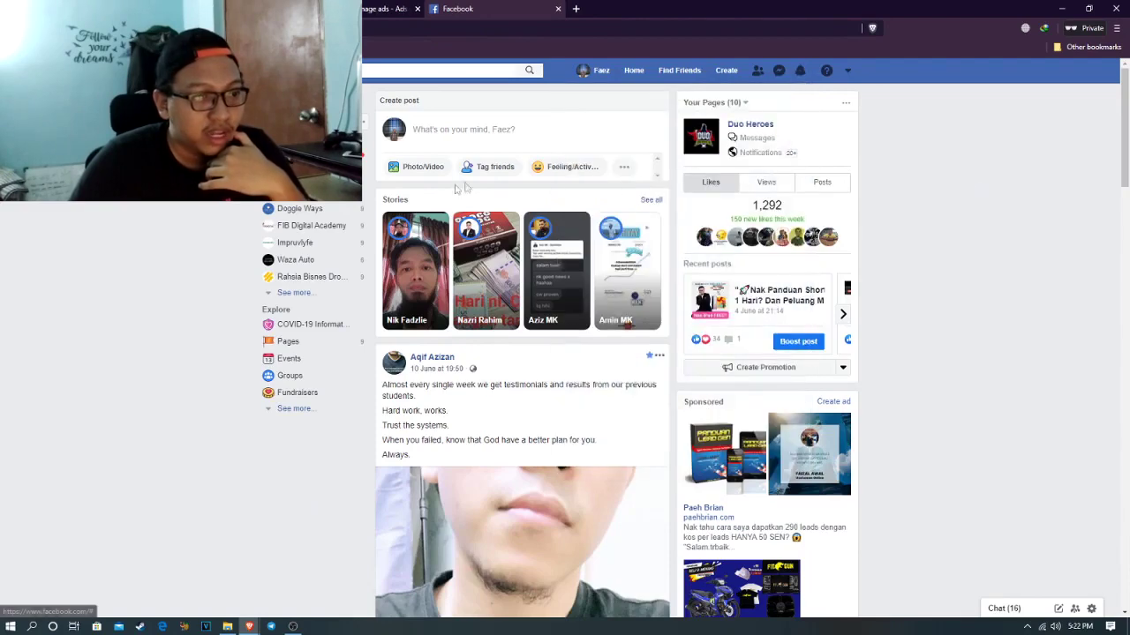
Go to the Facebook Business Manager site and bring up its business selection page
key("ctrl+l")
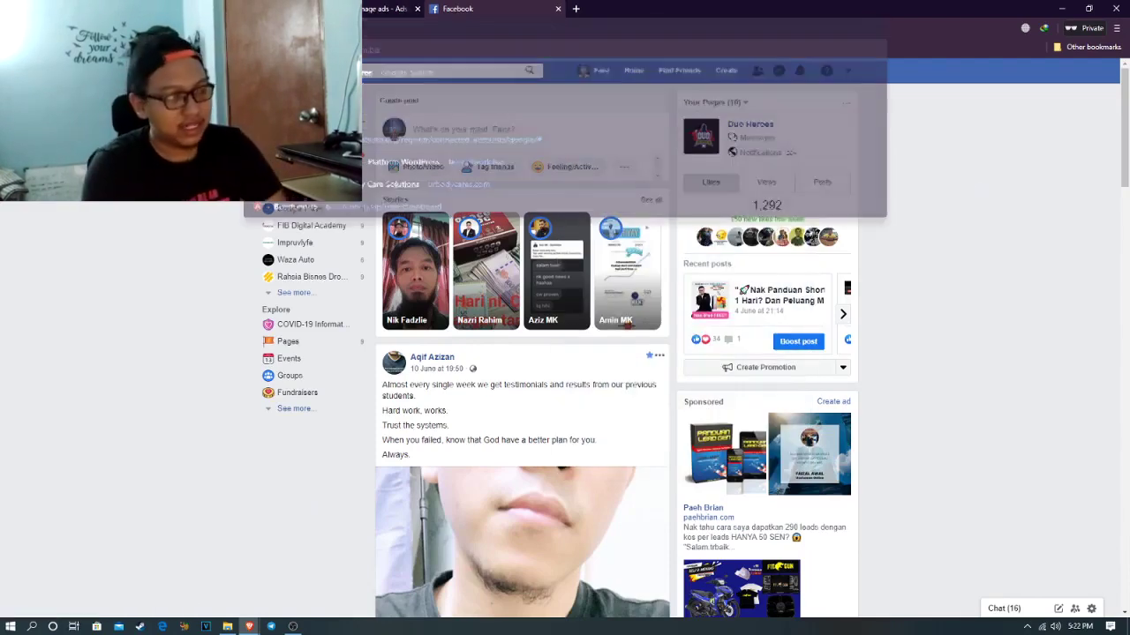
type("facebook business ads")
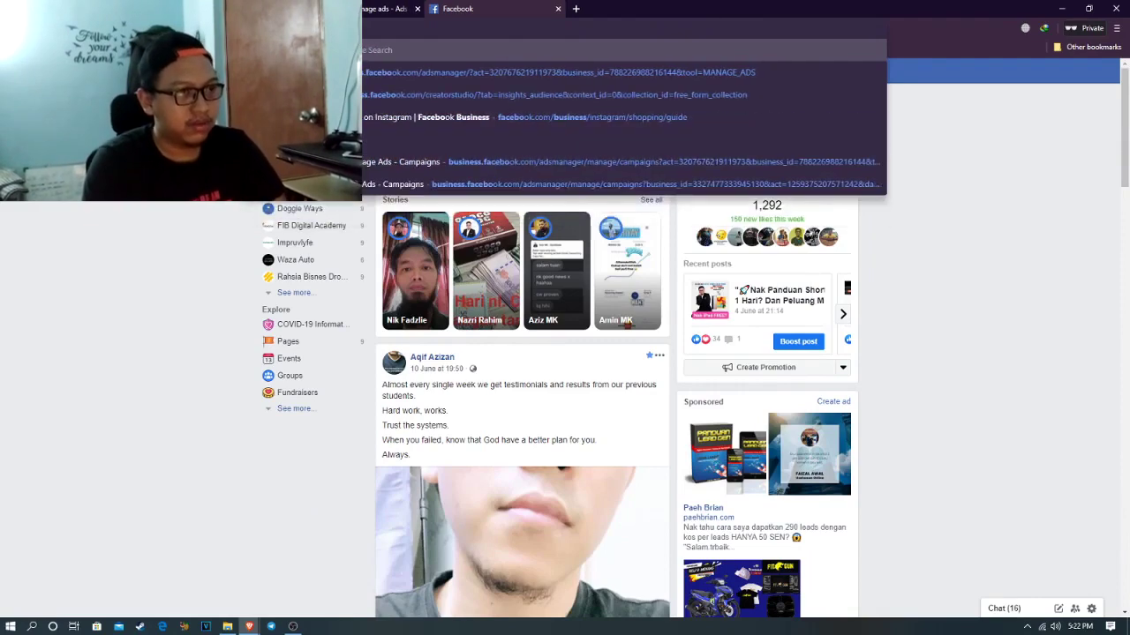
key("Return")
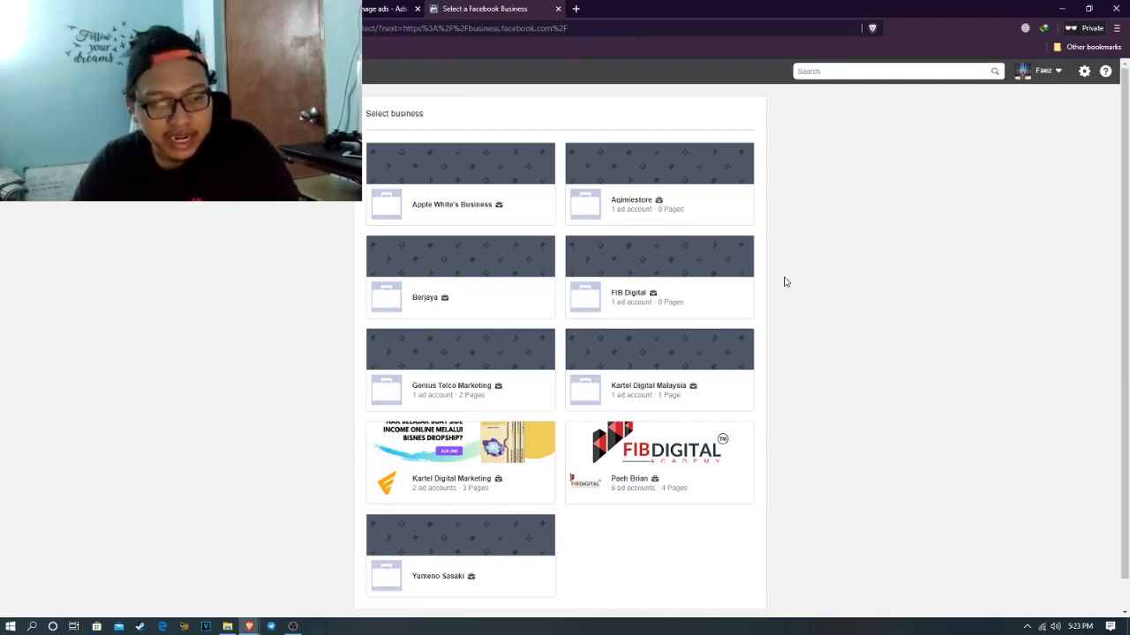
mouse_move(249, 626)
left_click(186, 574)
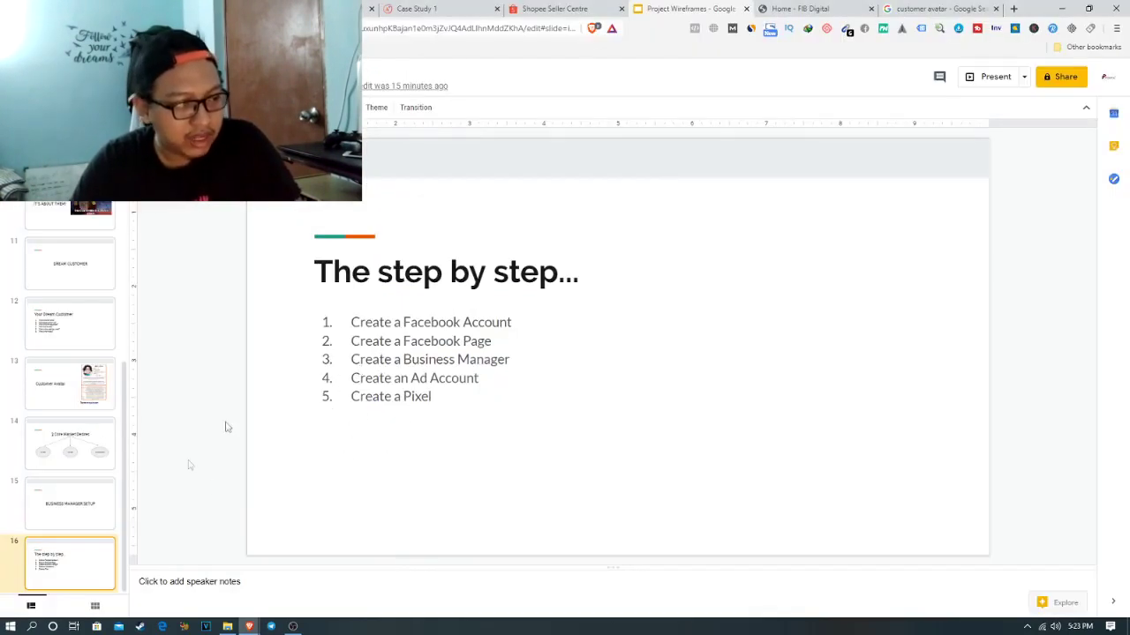
left_click(293, 627)
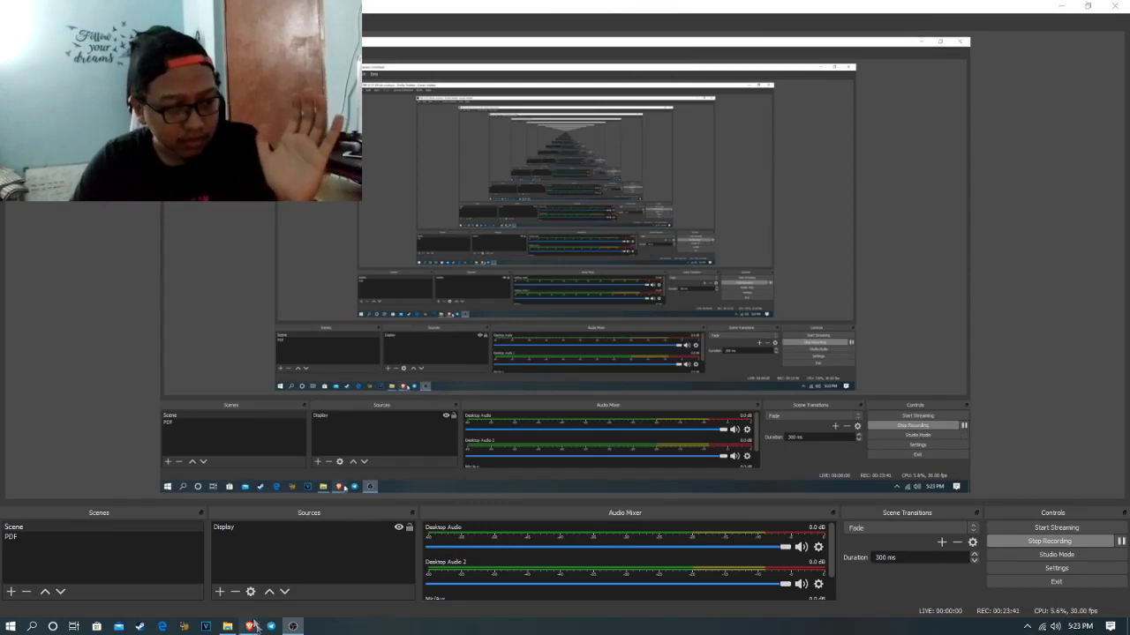
mouse_move(250, 625)
left_click(234, 557)
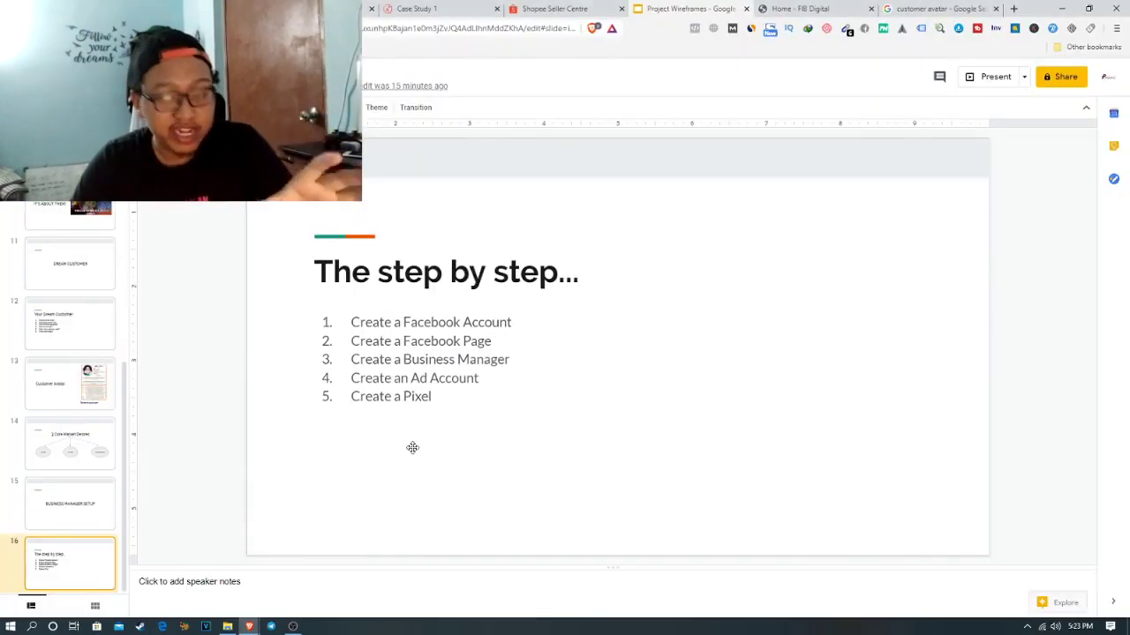
left_click(293, 625)
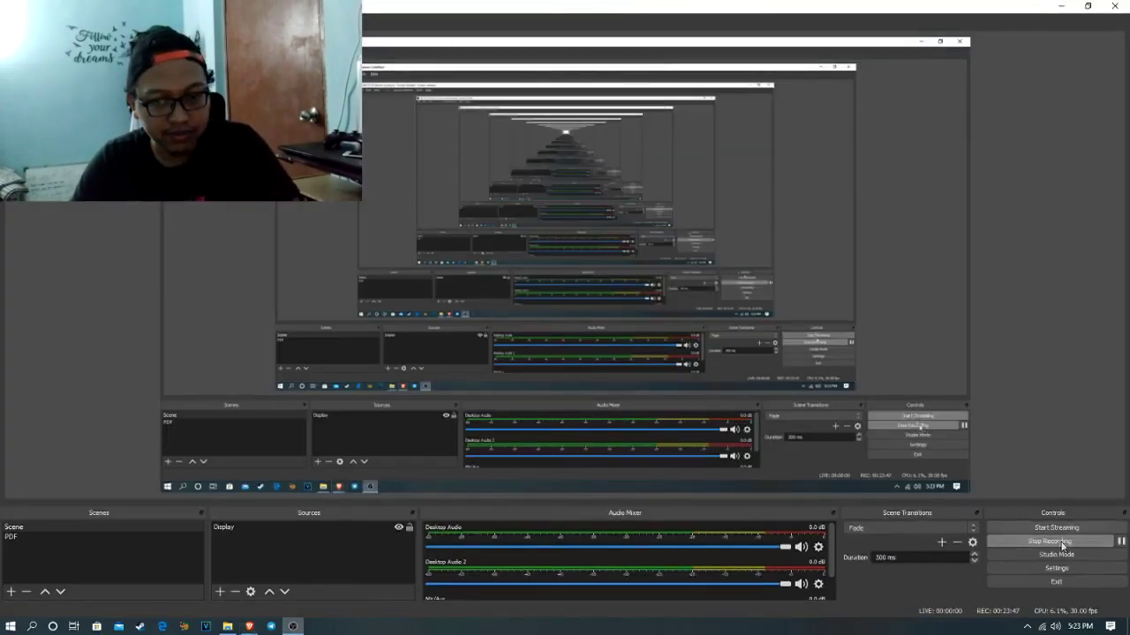
left_click(1122, 541)
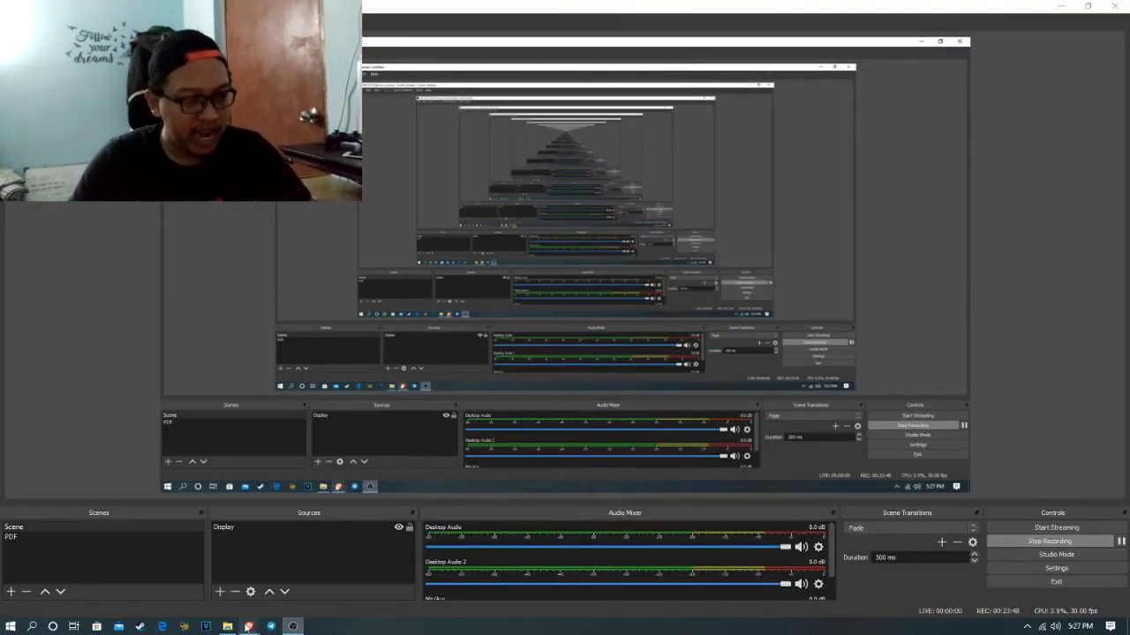
Switch to the Project Wireframes presentation and view slides 17 and 18 on creating a Business Manager account
mouse_move(250, 625)
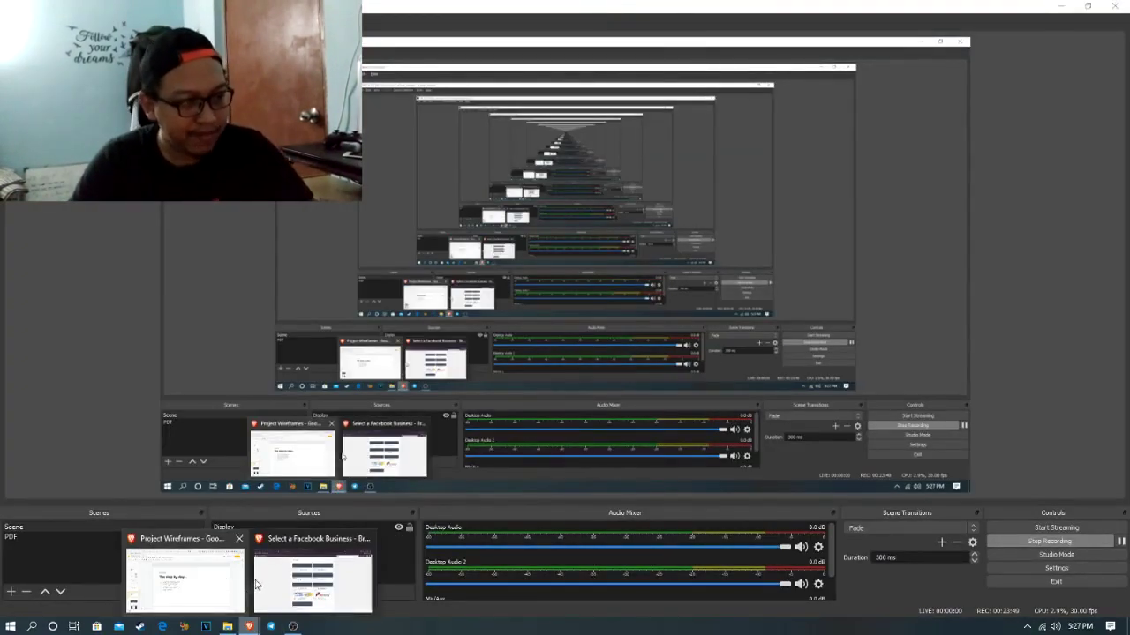
left_click(231, 584)
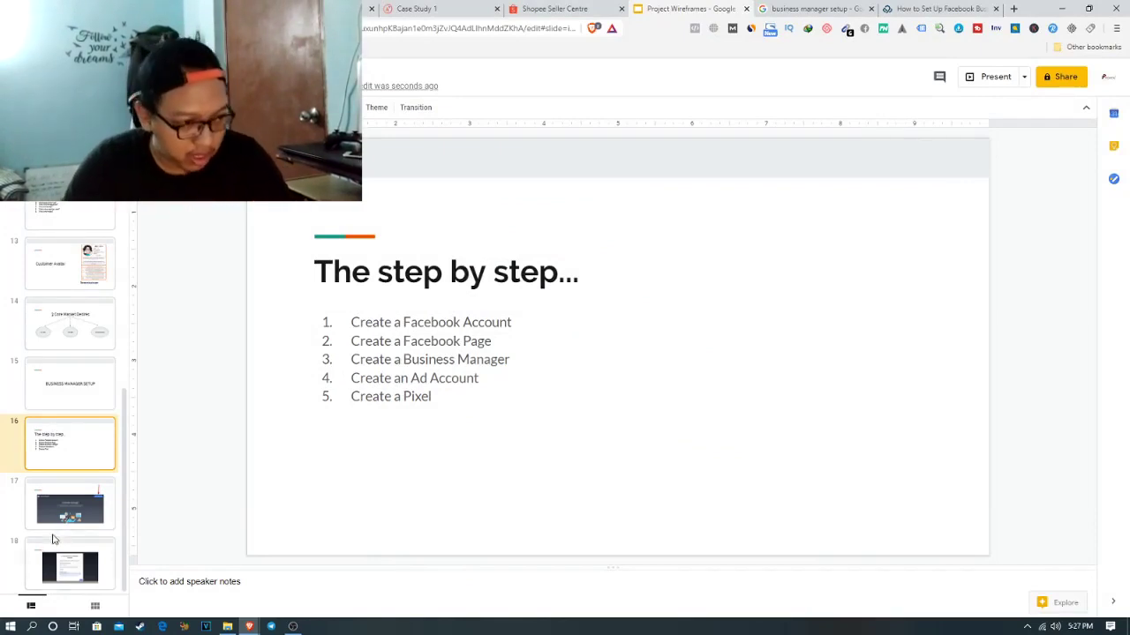
left_click(97, 500)
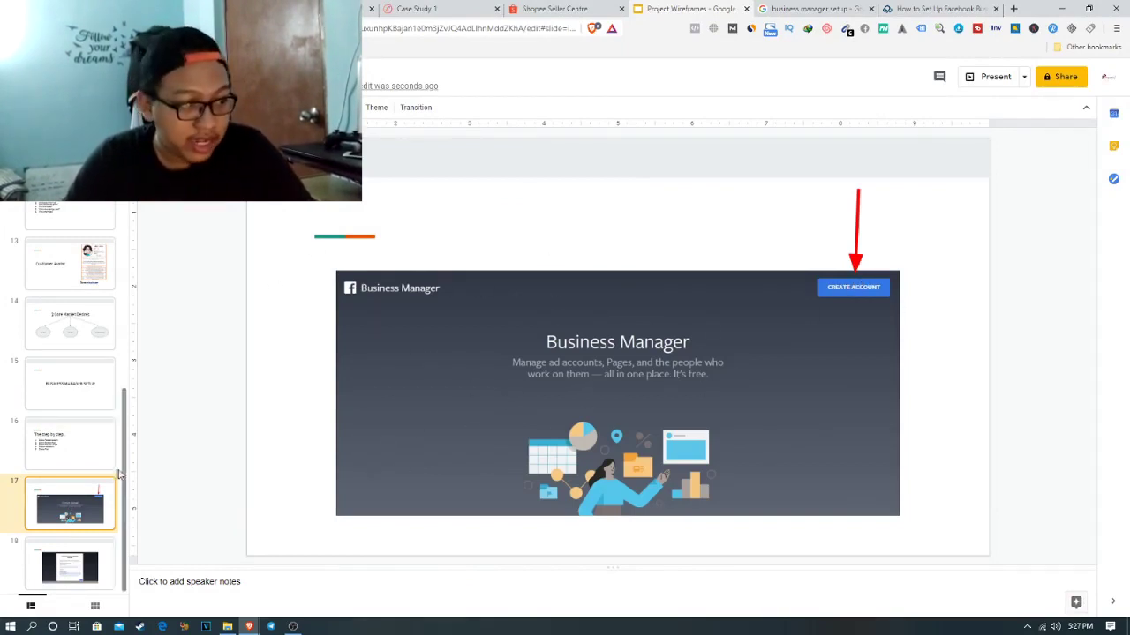
left_click(50, 562)
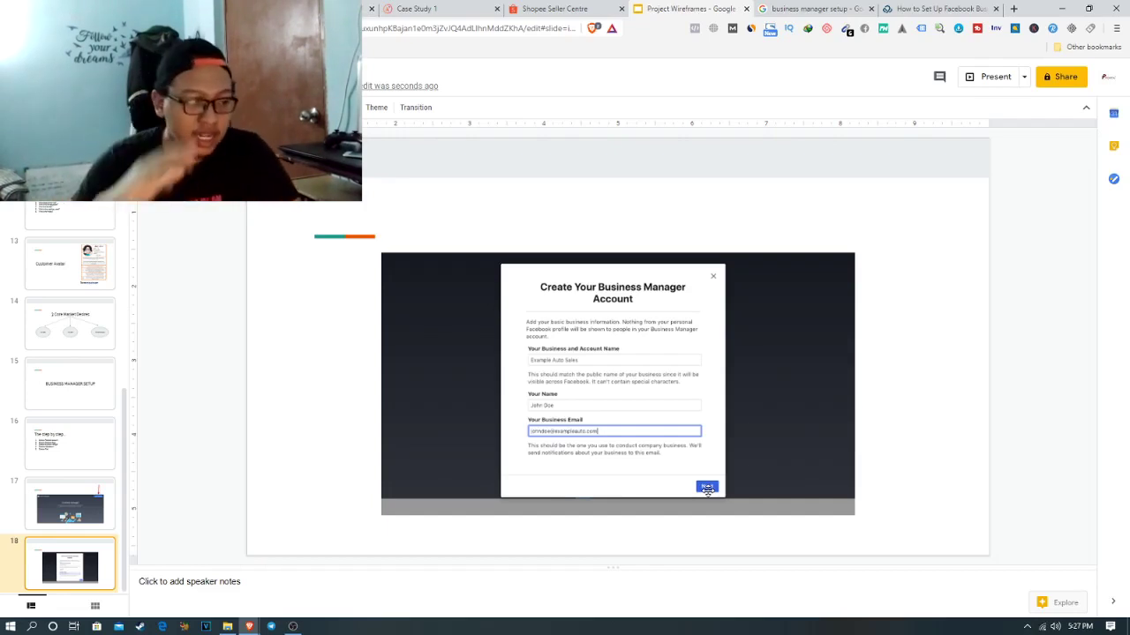
Switch back to the Facebook Business Manager window and open the account settings of the CONTOH ad account
mouse_move(249, 626)
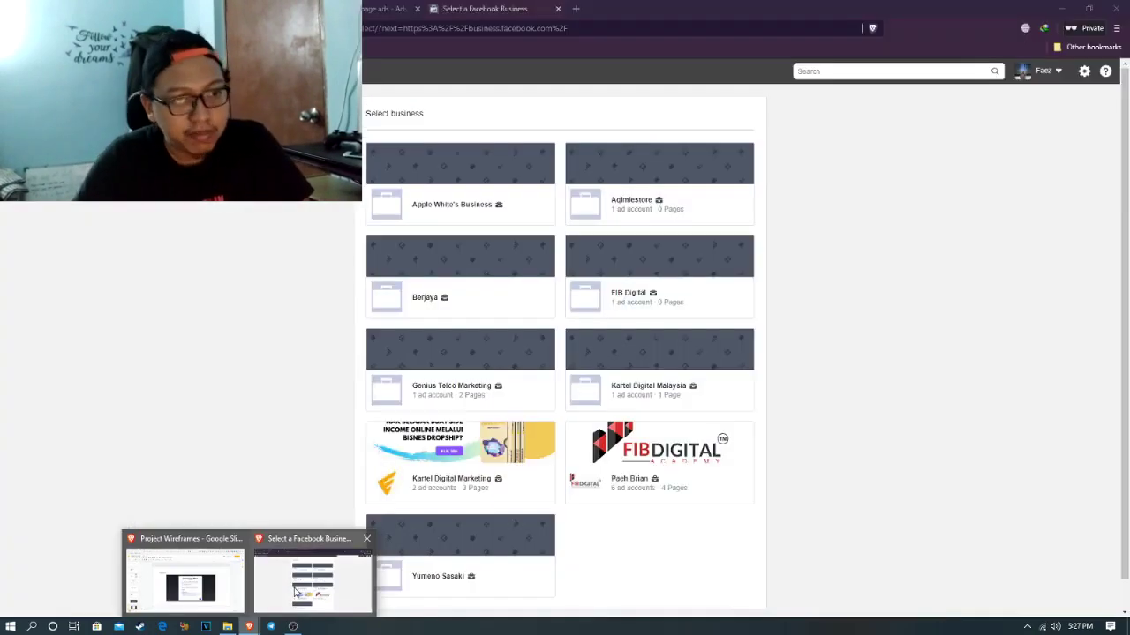
left_click(296, 593)
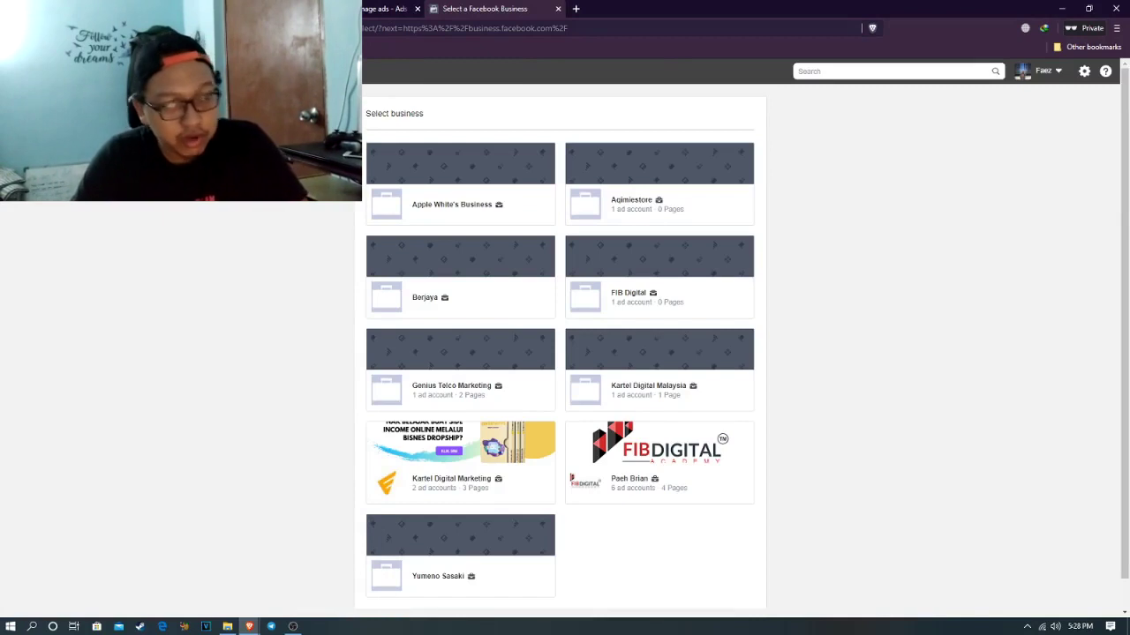
left_click(1085, 73)
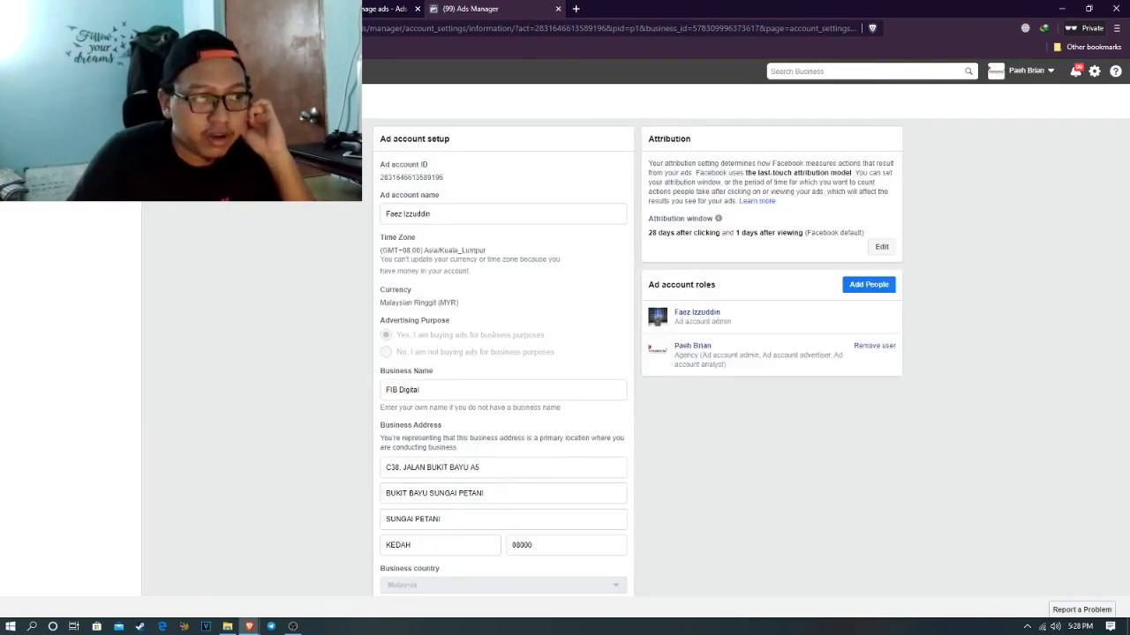
left_click(1023, 71)
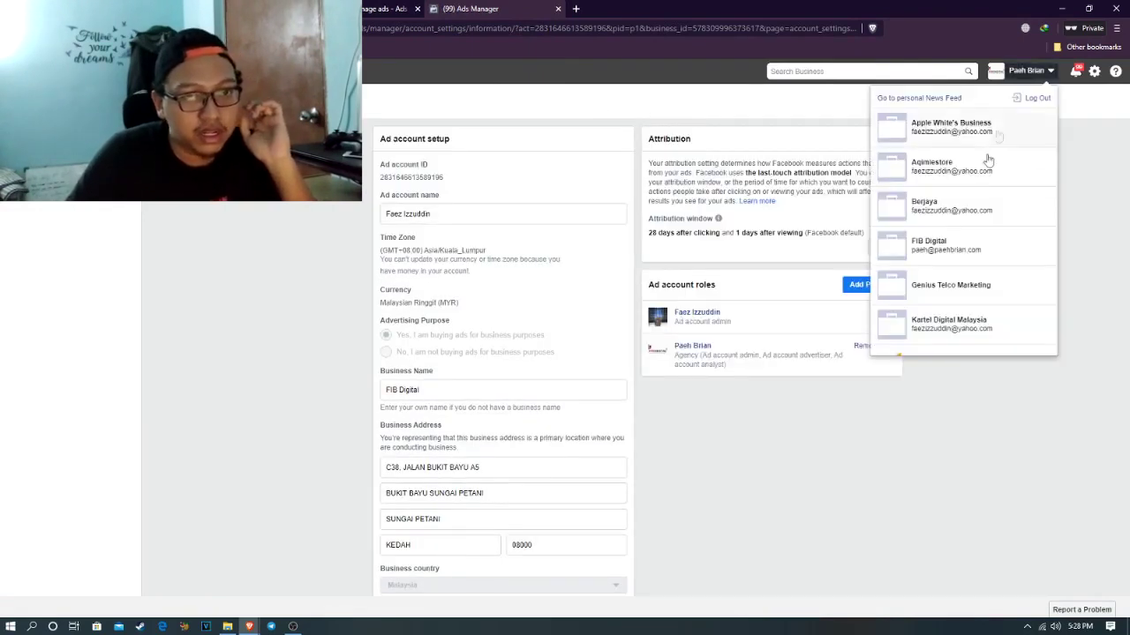
scroll(969, 238, "down", 2)
left_click(947, 264)
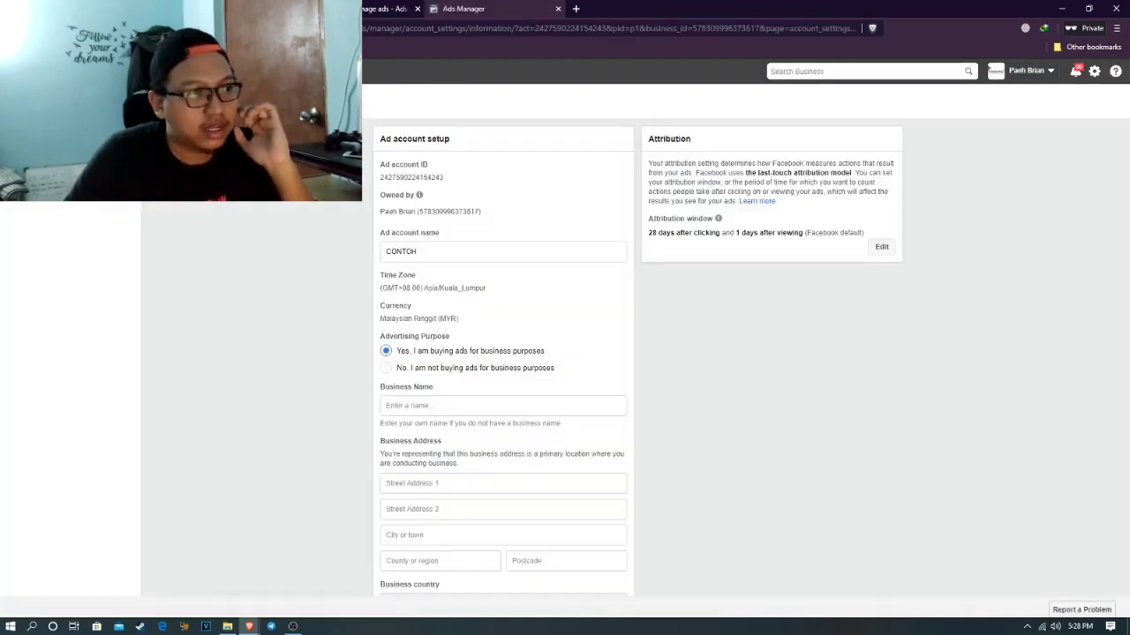
Open Business Settings and bring up the details of the 10 Days Coaching Challenge Page
left_click(21, 71)
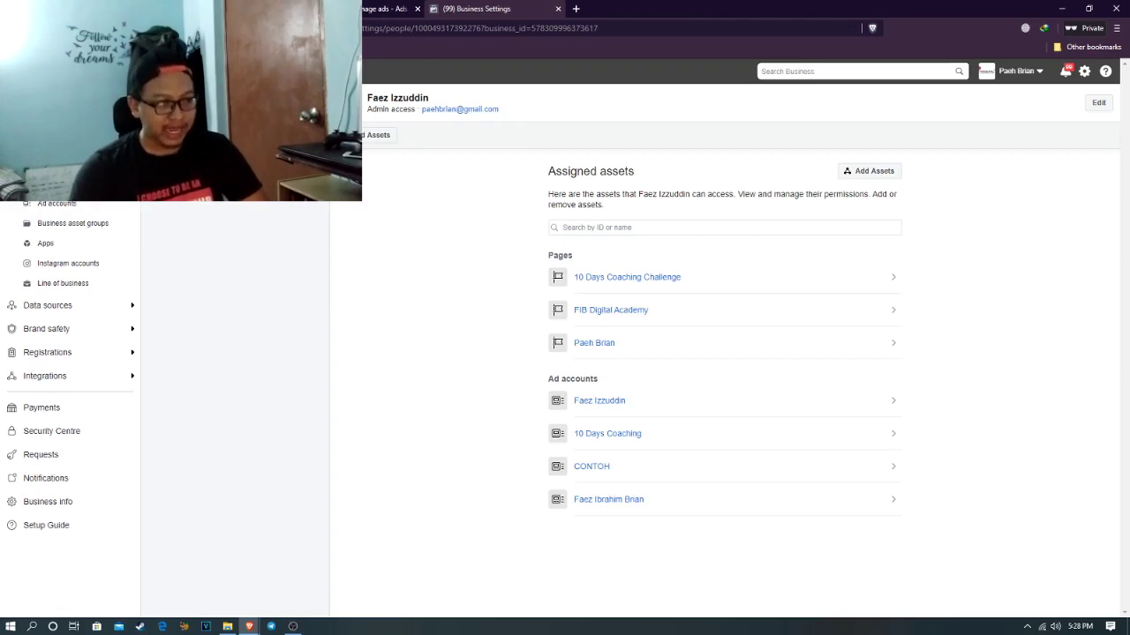
left_click(626, 277)
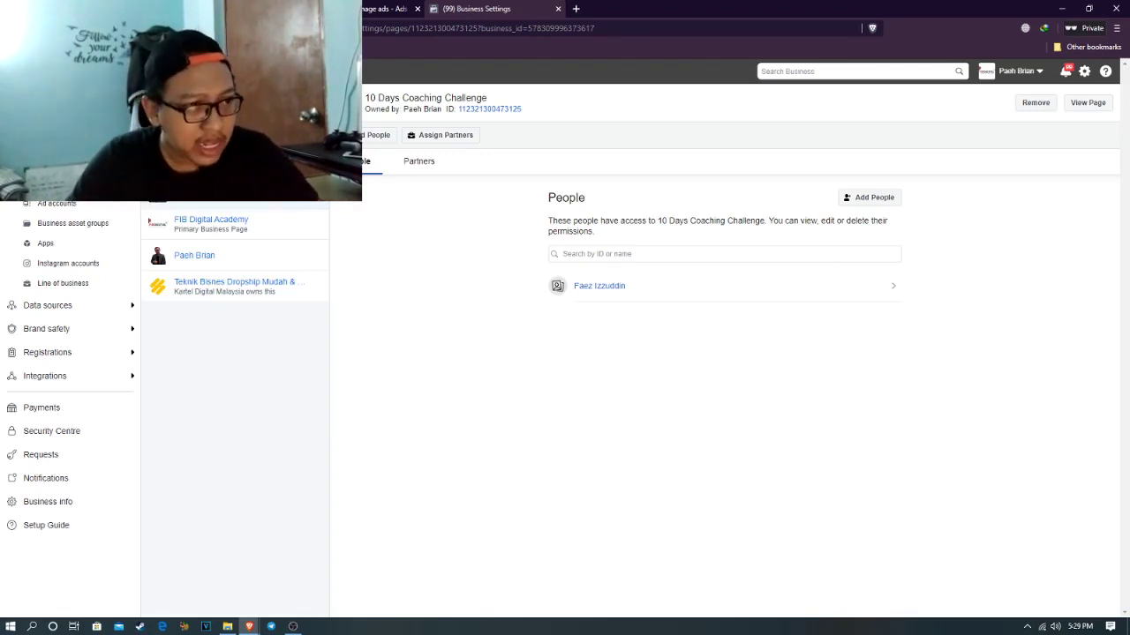
Try to add the existing Facebook Page FIB Digital to the business
left_click(305, 176)
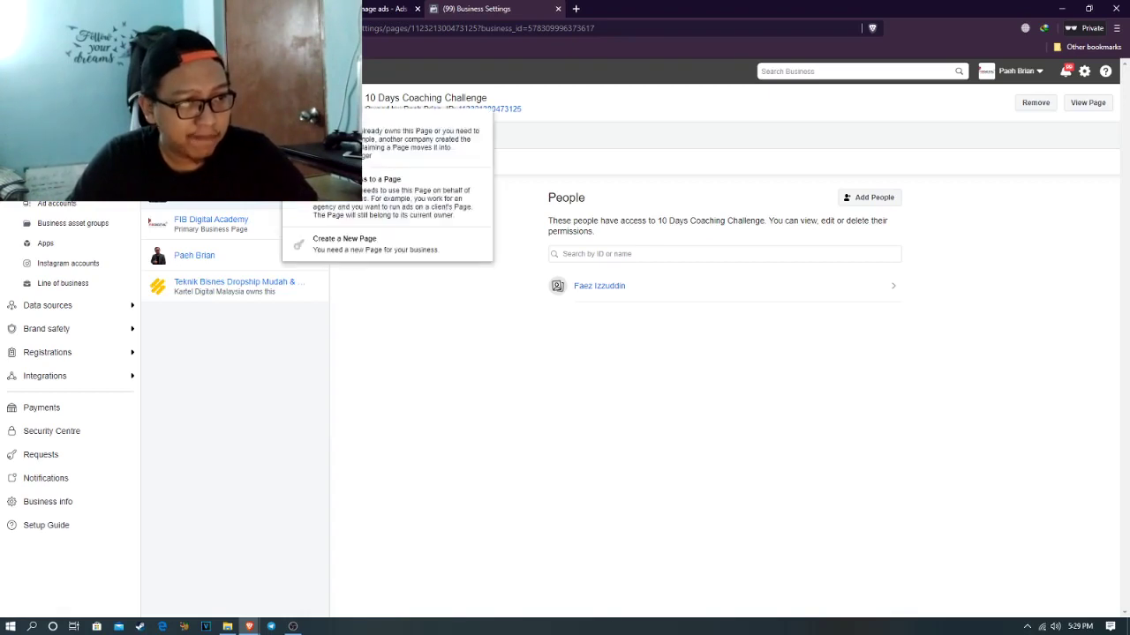
left_click(378, 152)
left_click(490, 330)
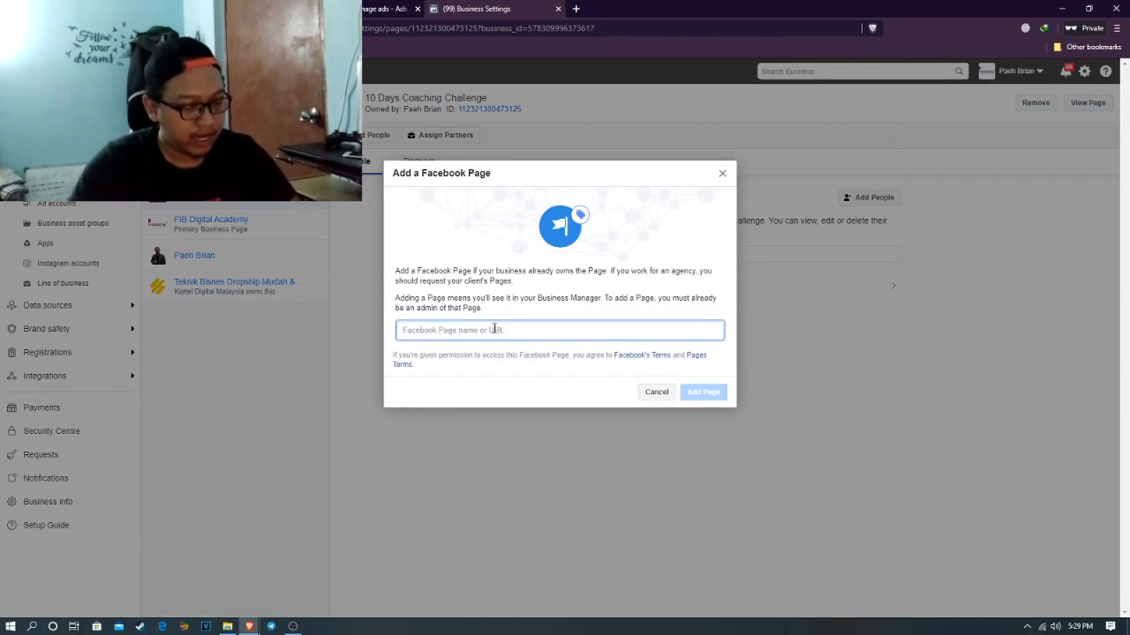
type("Fib Dig")
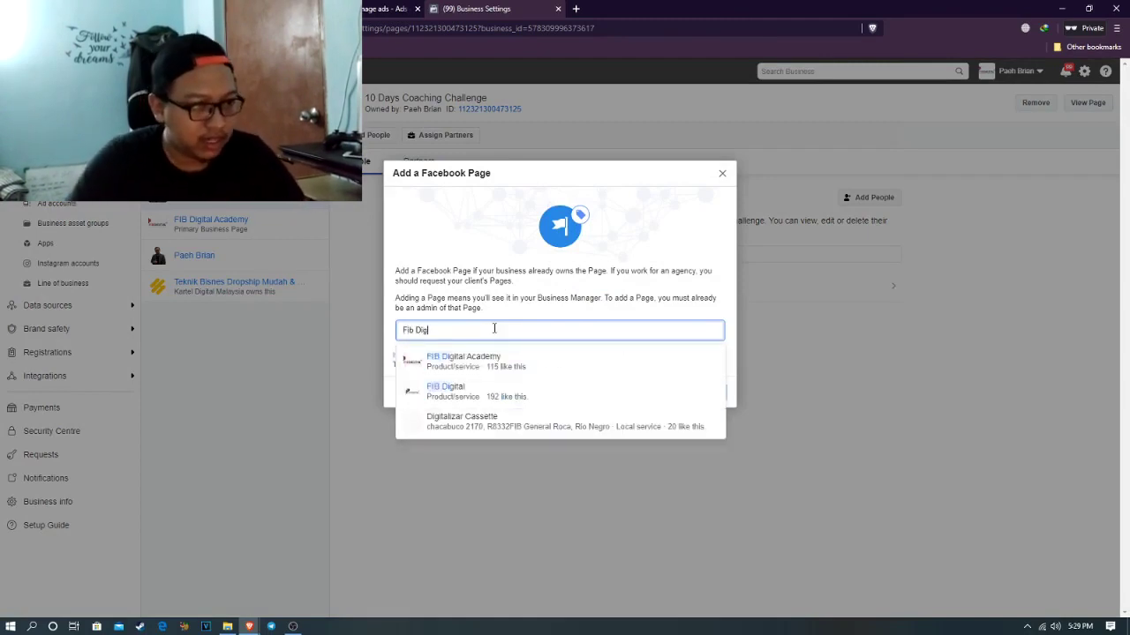
left_click(483, 391)
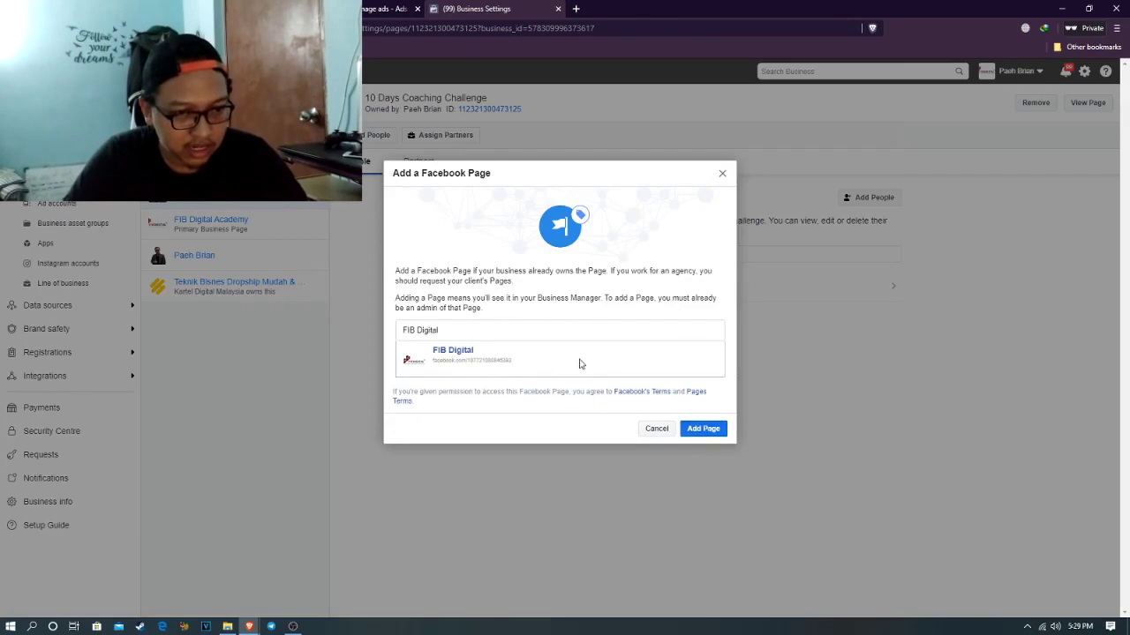
left_click(707, 429)
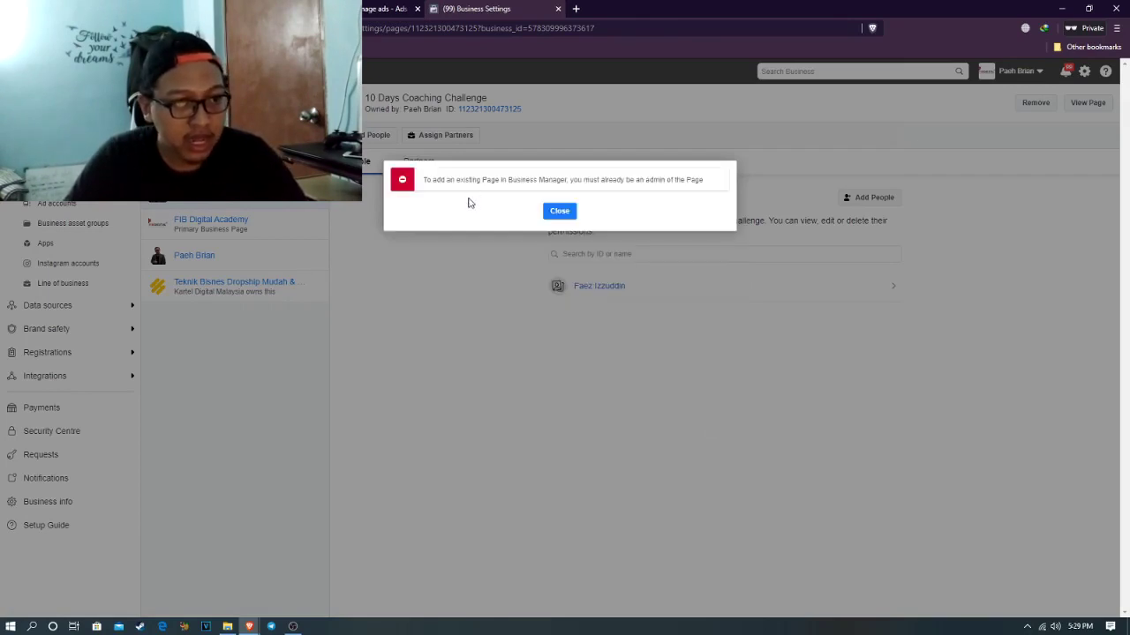
left_click(558, 213)
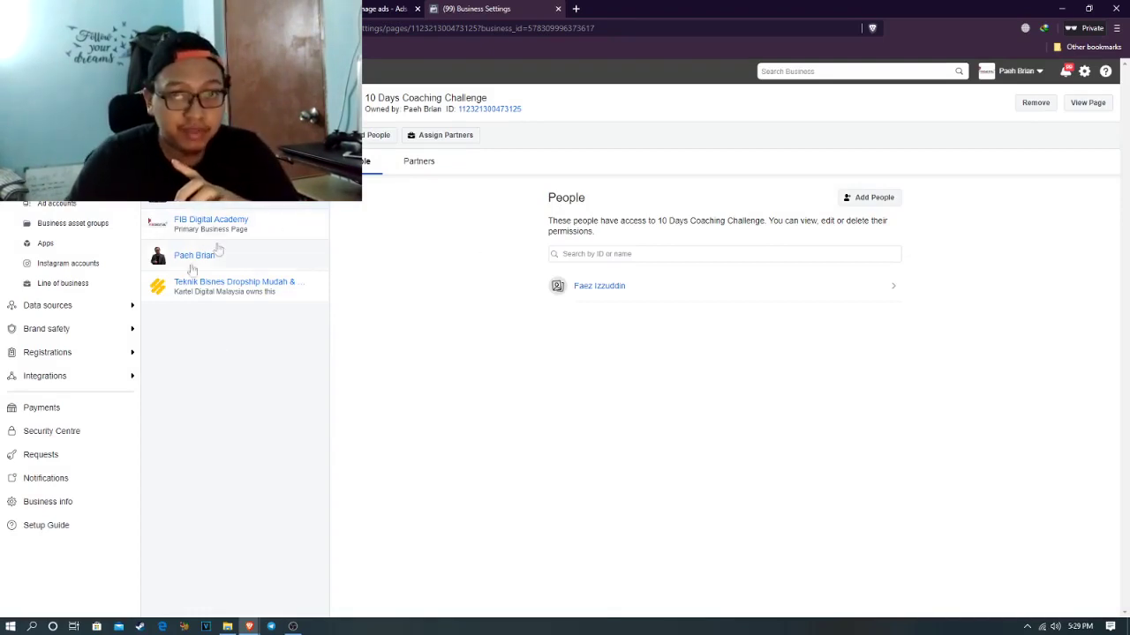
Show the business's ad accounts, and open Ads Manager in a new browser tab to view its campaigns
left_click(56, 205)
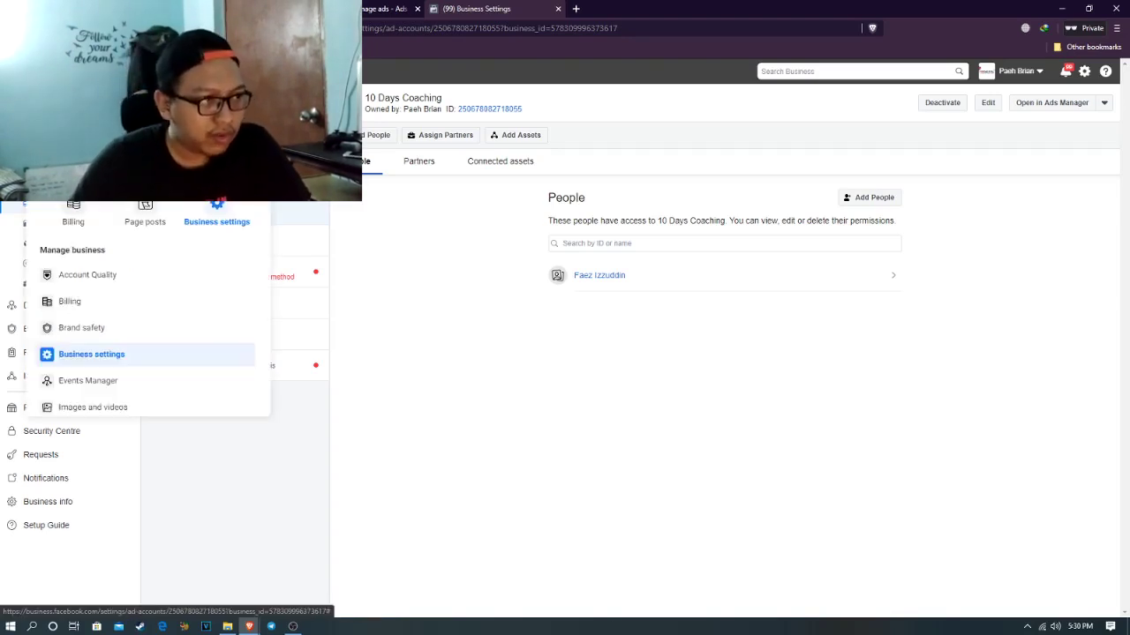
mouse_move(13, 71)
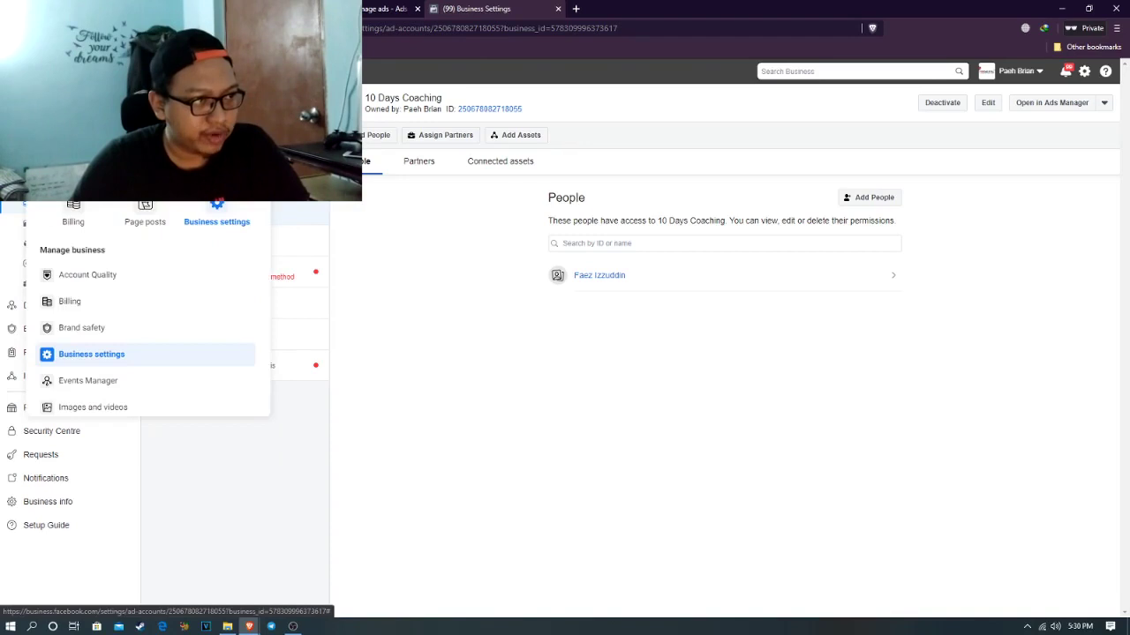
right_click(74, 142)
left_click(97, 152)
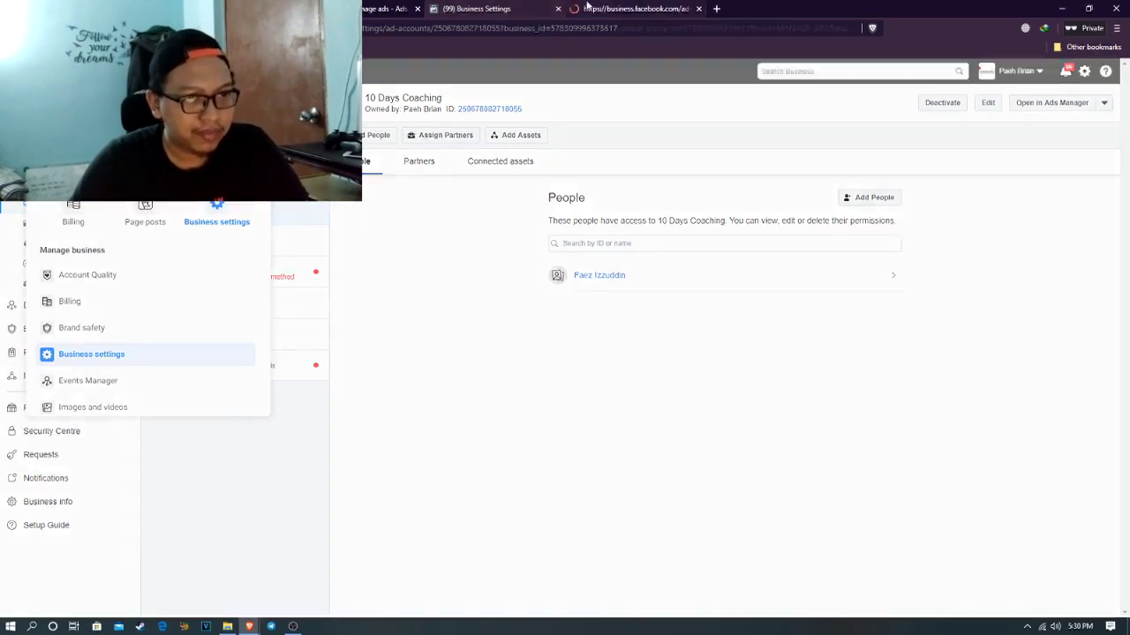
left_click(588, 8)
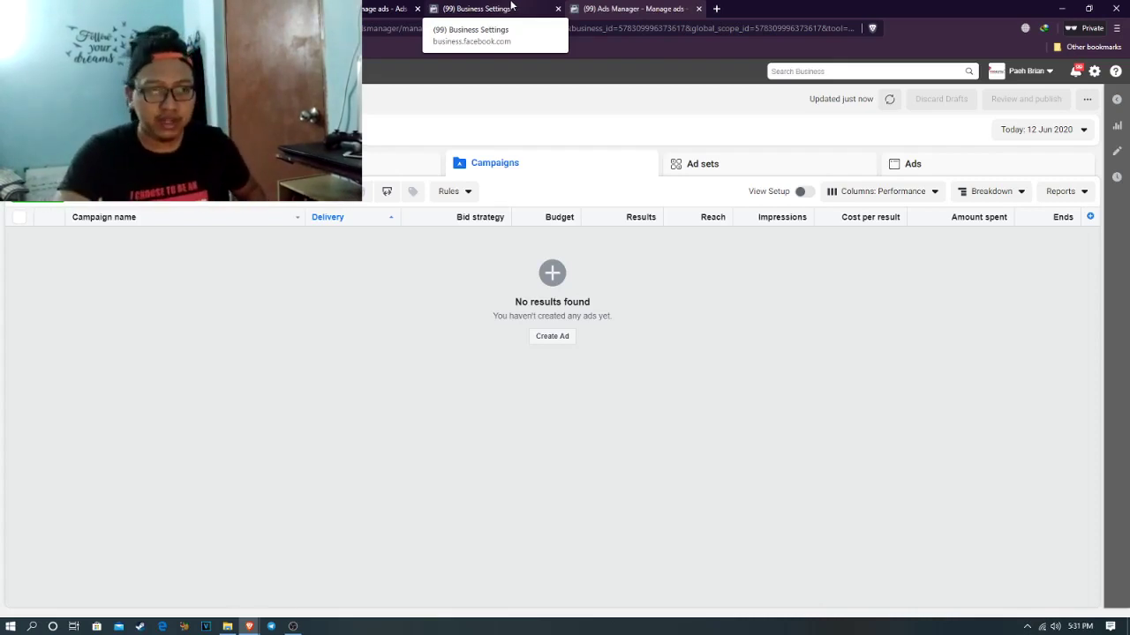
Return to the Business Settings ad accounts and start a new ad account named Facebook Ads Course
left_click(511, 6)
left_click(224, 456)
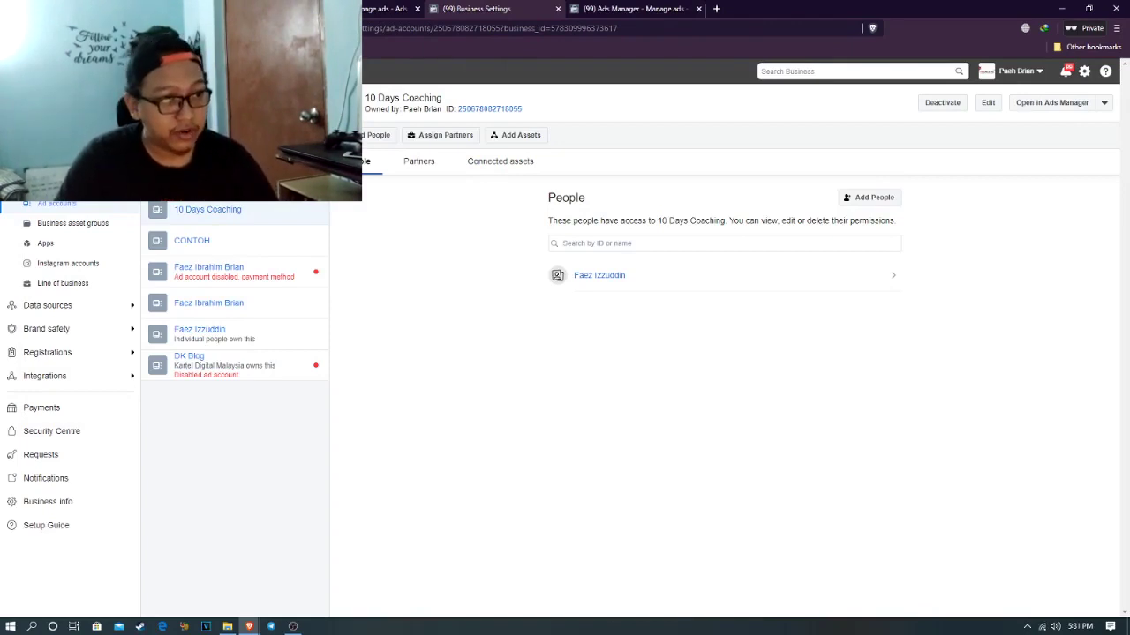
left_click(304, 181)
left_click(345, 251)
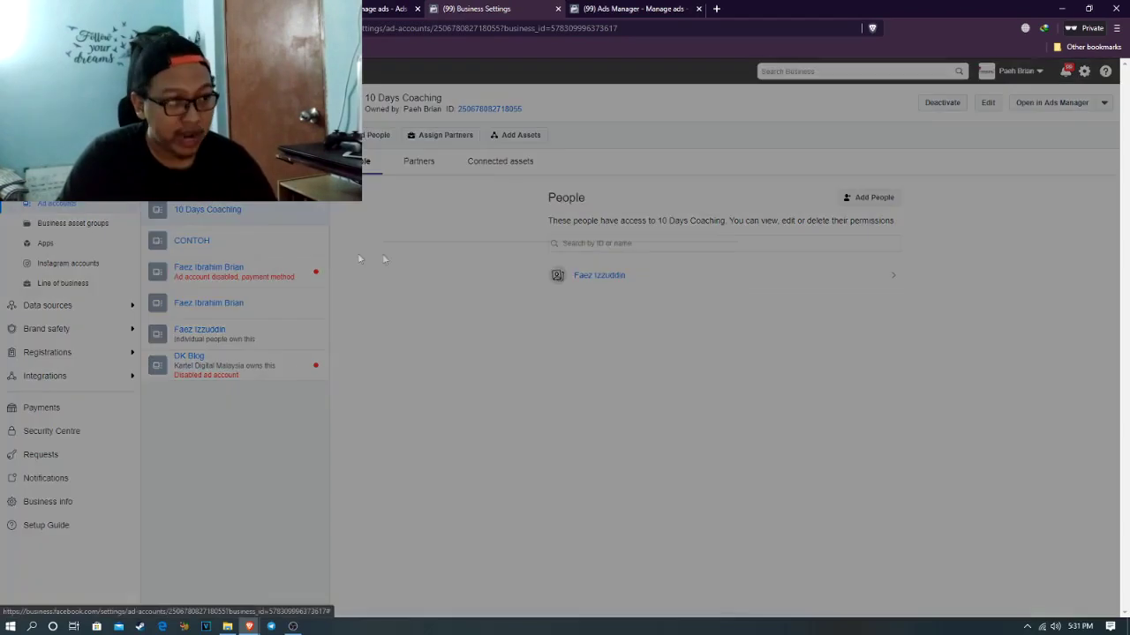
left_click(558, 361)
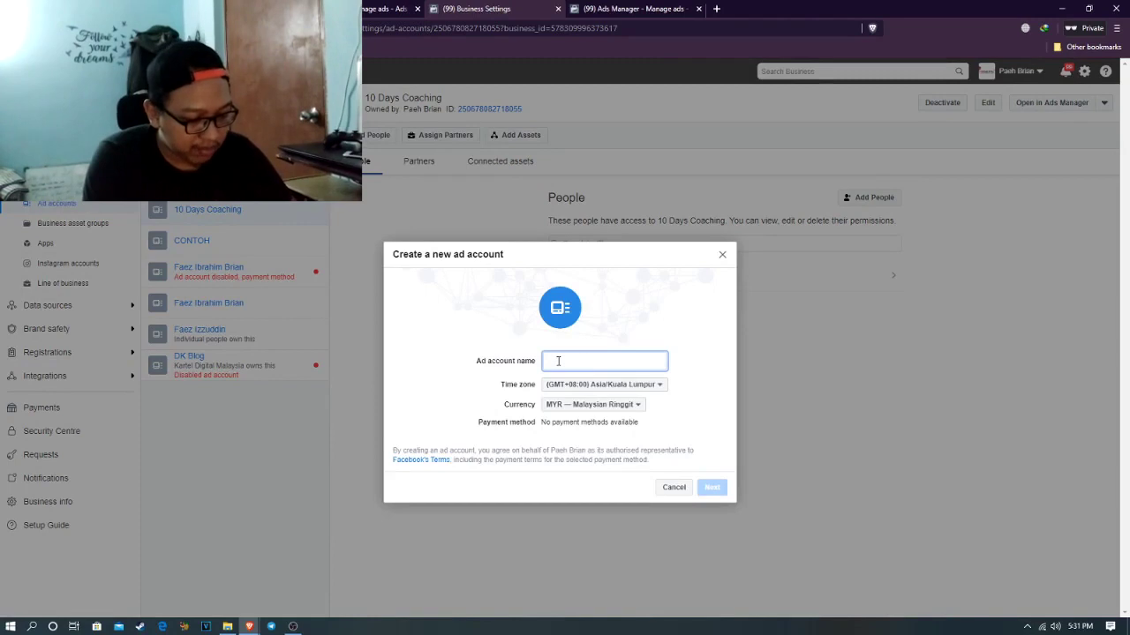
type("T")
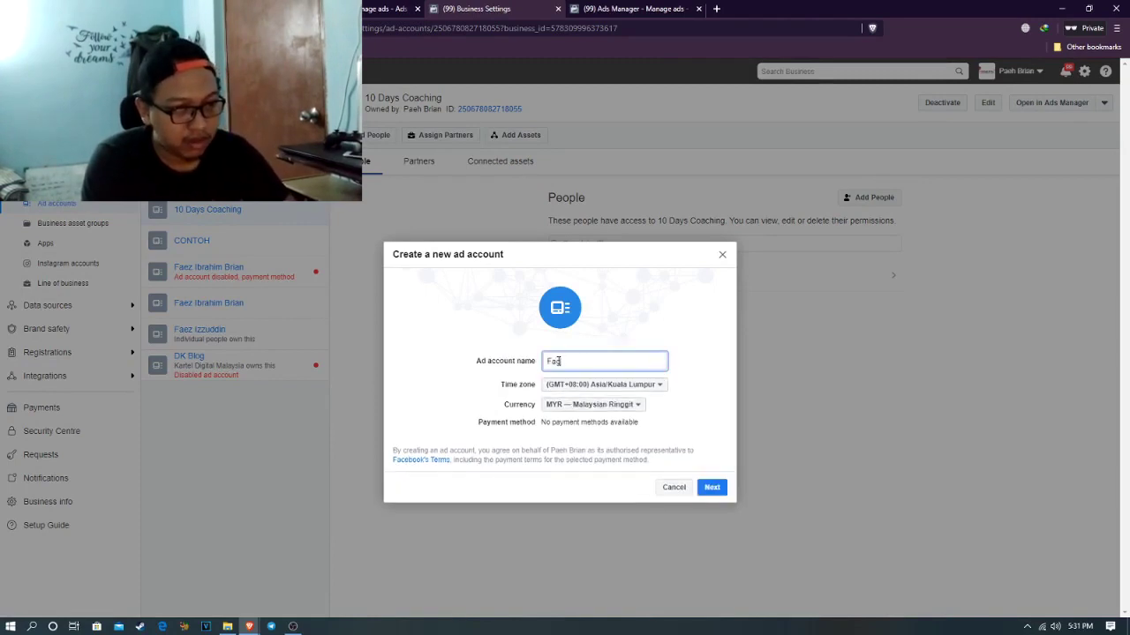
type("cebook A")
type("ds Course")
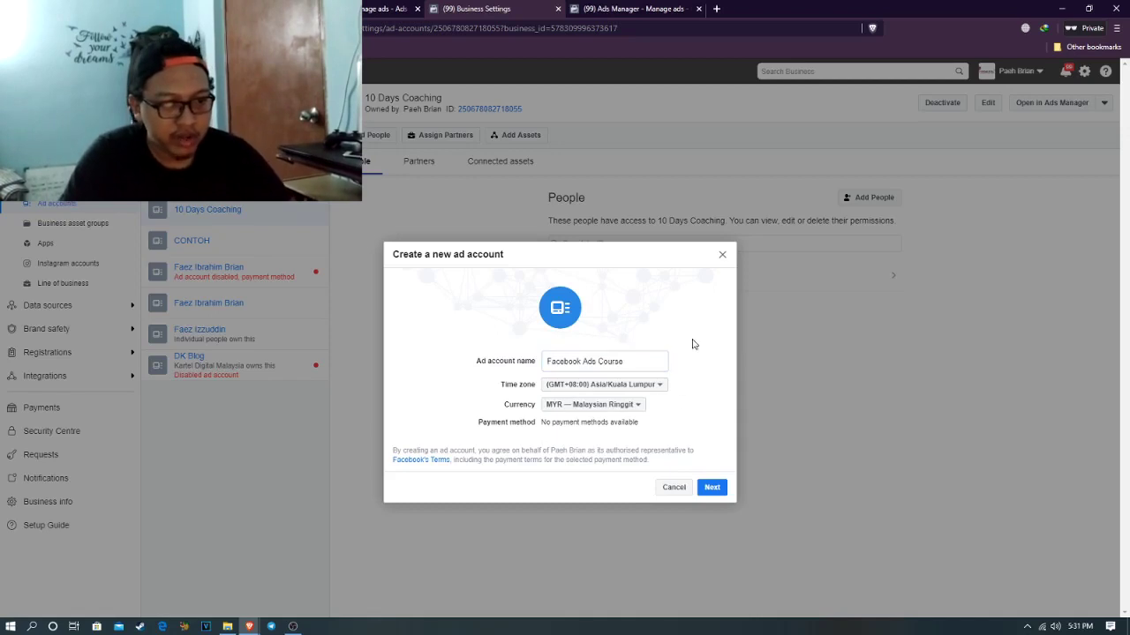
Review the time zone and currency choices, keep Asia/Kuala Lumpur and Malaysian Ringgit, and create the ad account for My business
left_click(652, 386)
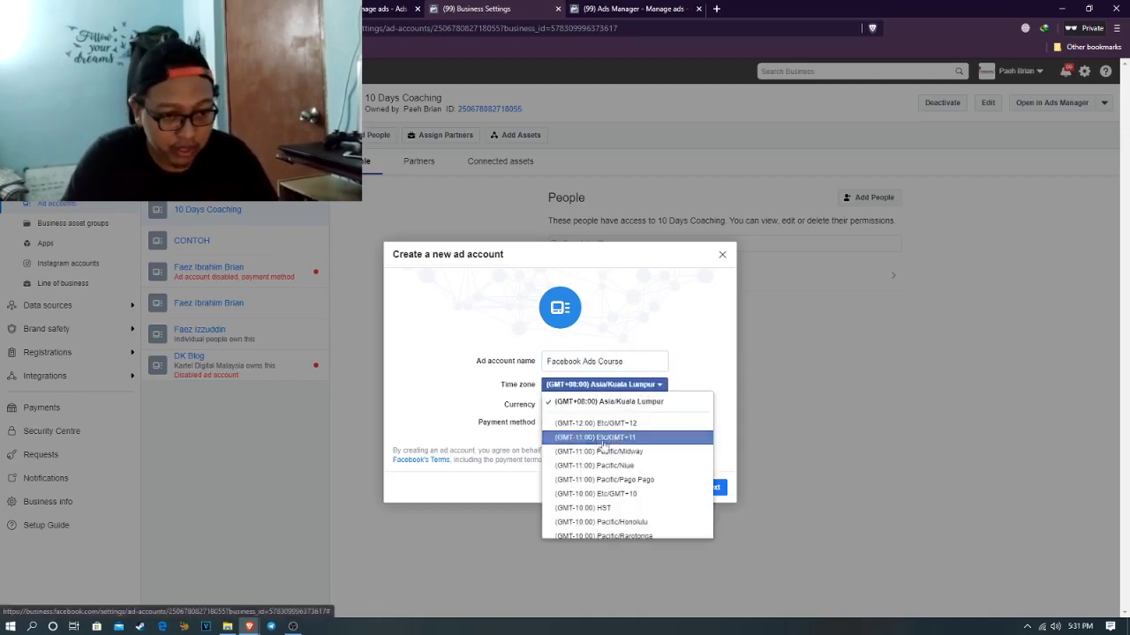
scroll(617, 433, "down", 3)
scroll(617, 419, "up", 3)
left_click(690, 374)
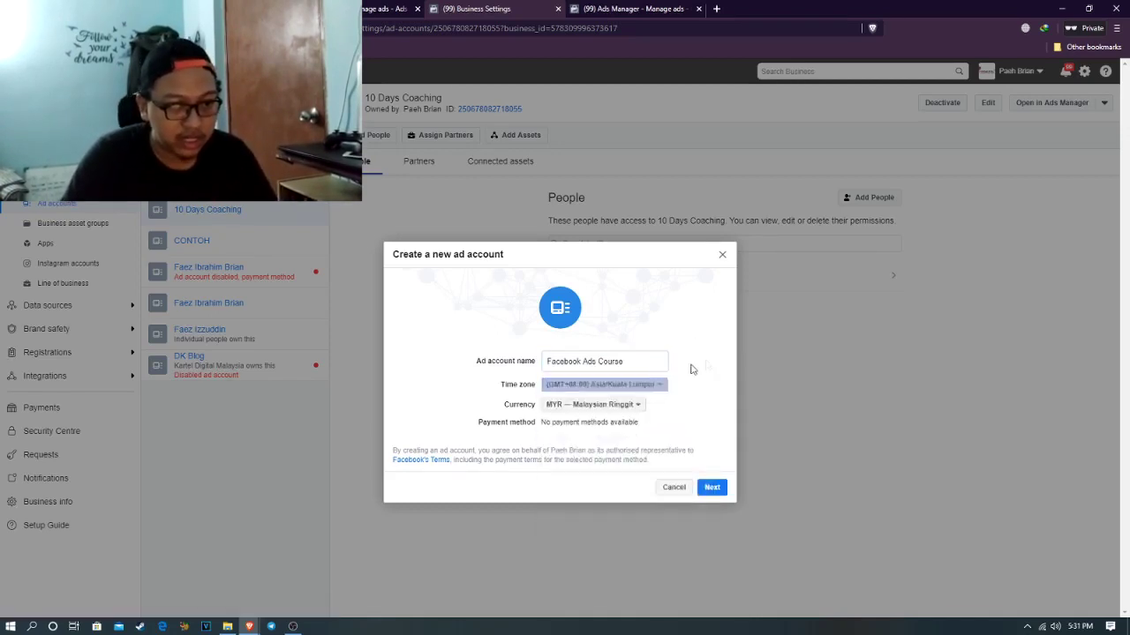
left_click(575, 405)
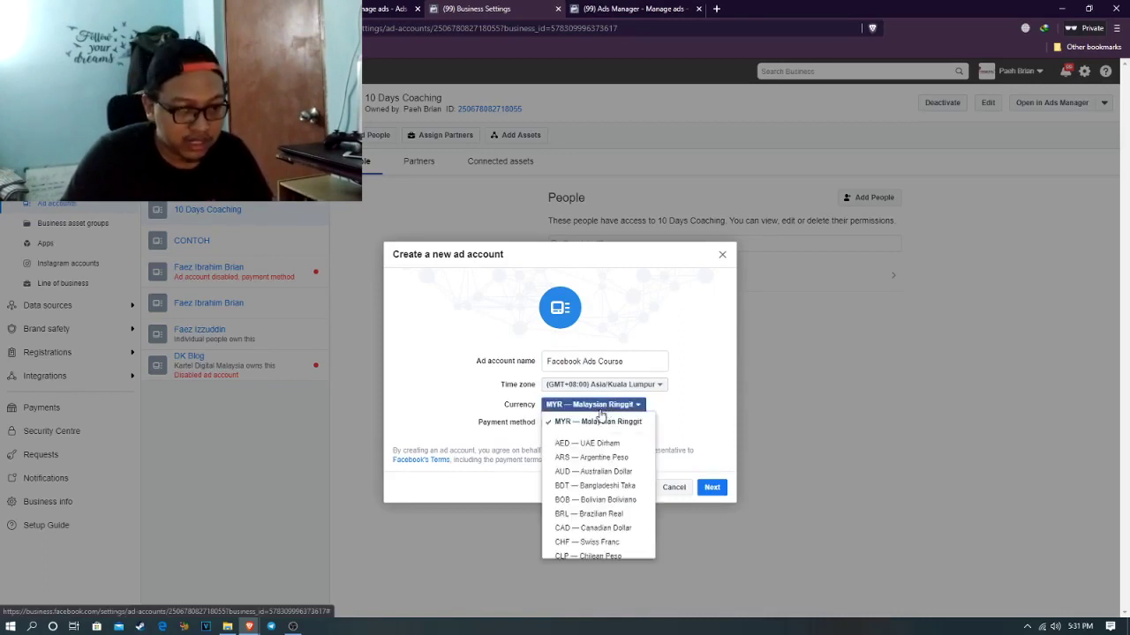
left_click(677, 406)
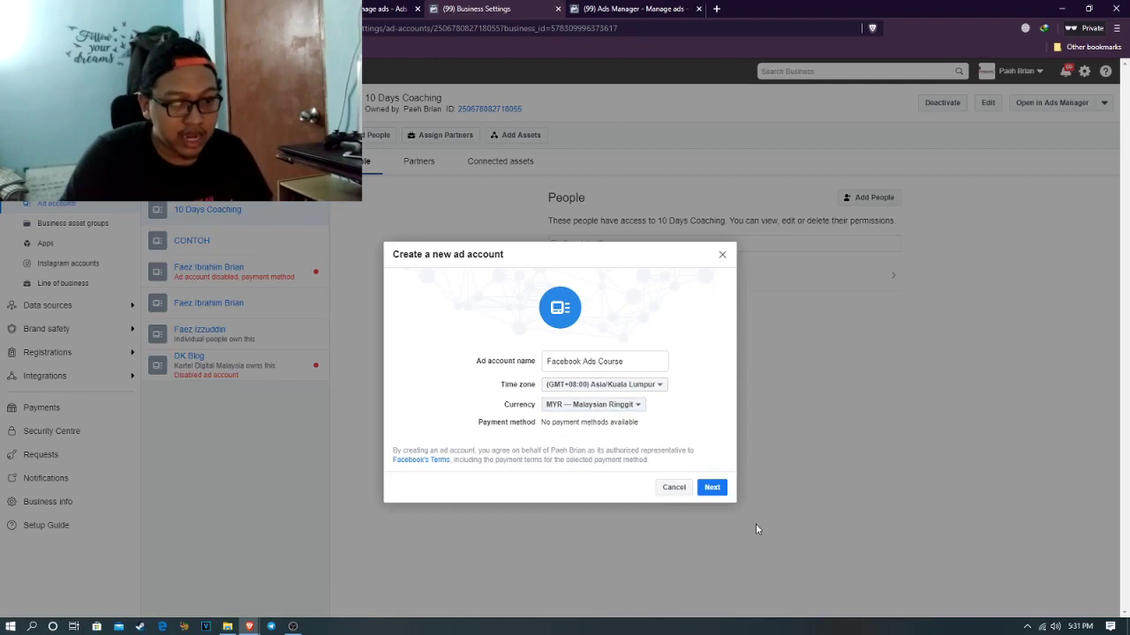
left_click(711, 487)
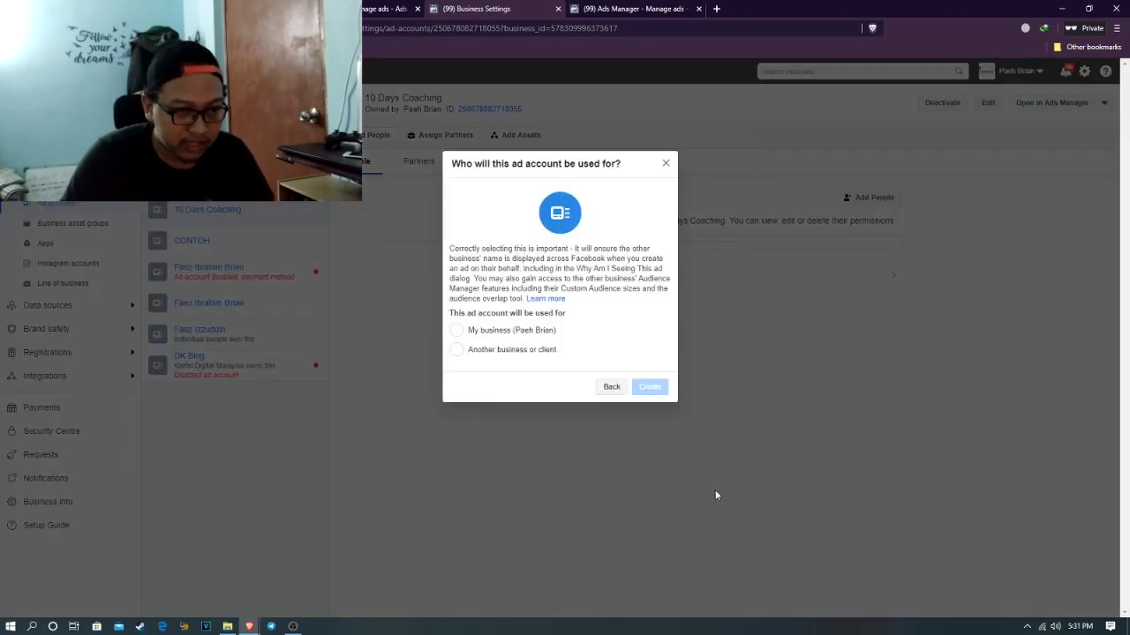
left_click(475, 331)
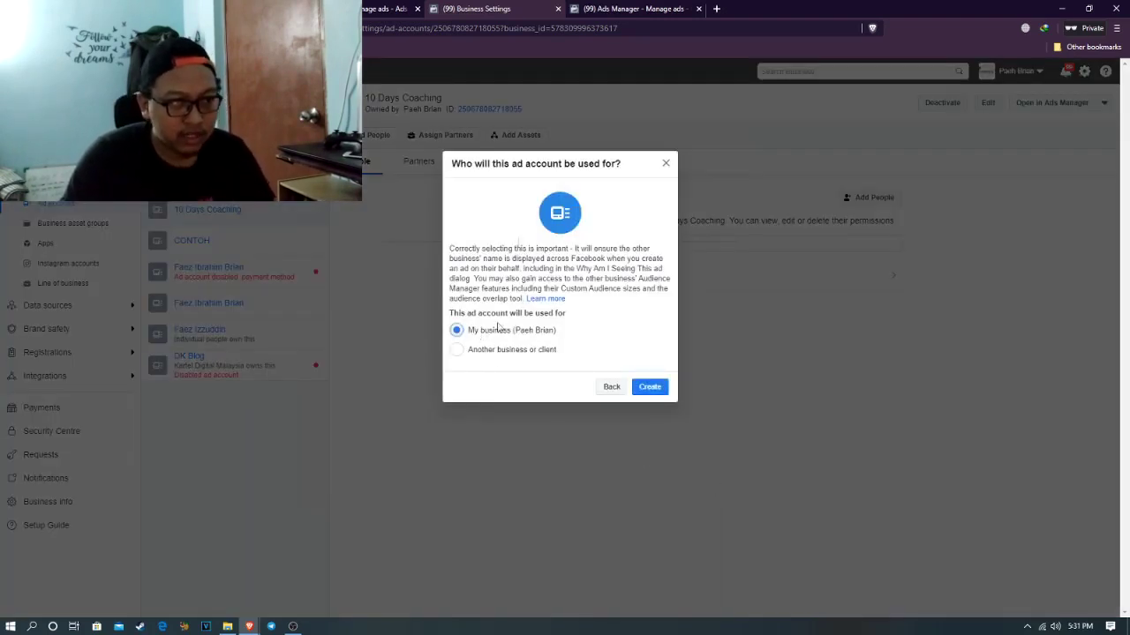
left_click(648, 387)
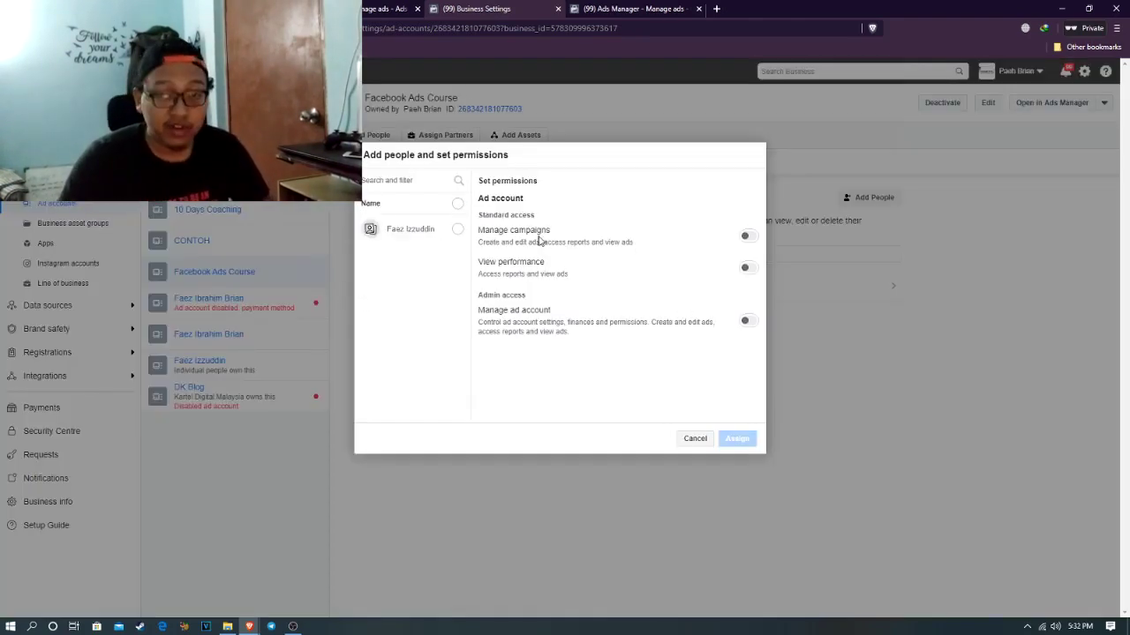
Assign the listed person to the Facebook Ads Course ad account with the Manage ad account admin permission
left_click(440, 235)
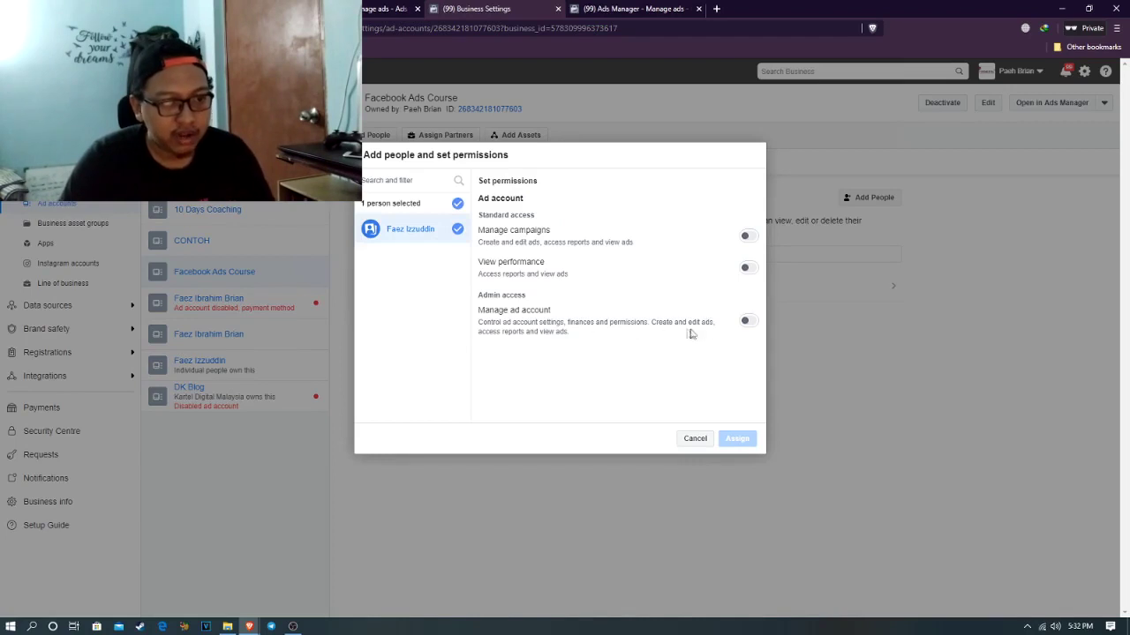
left_click(745, 323)
left_click(737, 438)
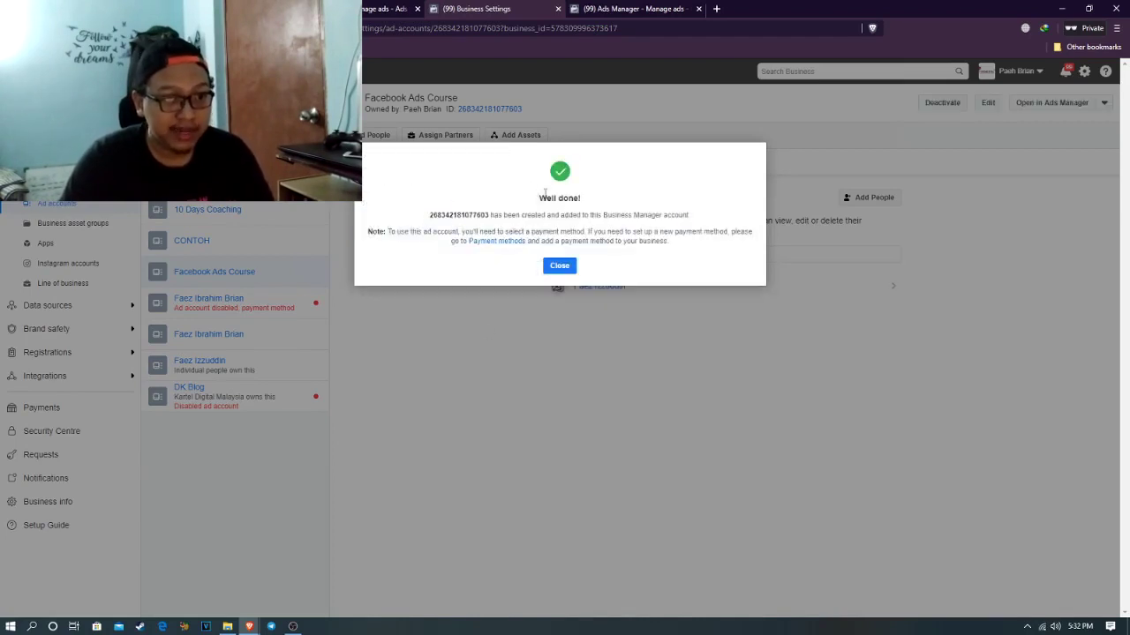
left_click_drag(534, 201, 491, 215)
left_click(559, 266)
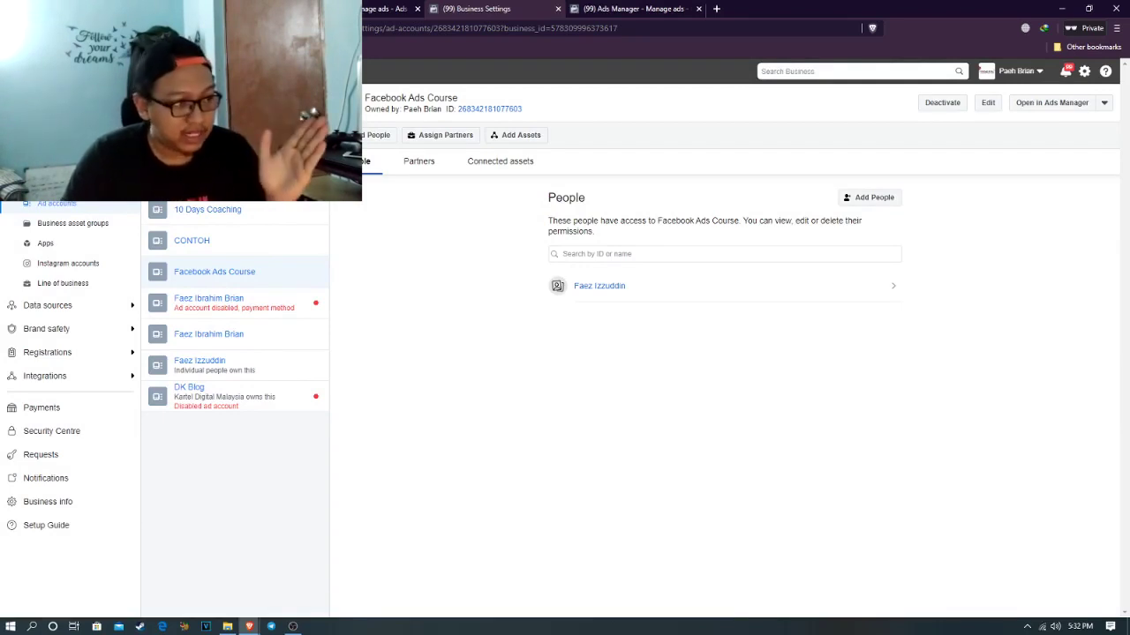
Start a new pixel under the business's data sources and name it FIB Digital
left_click(60, 309)
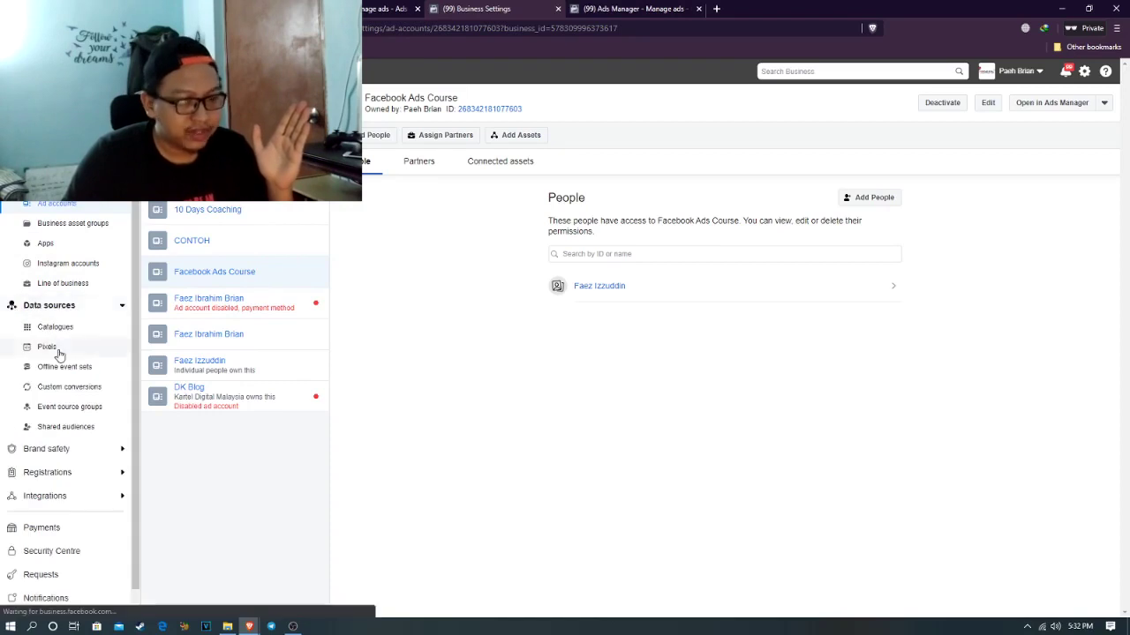
left_click(58, 351)
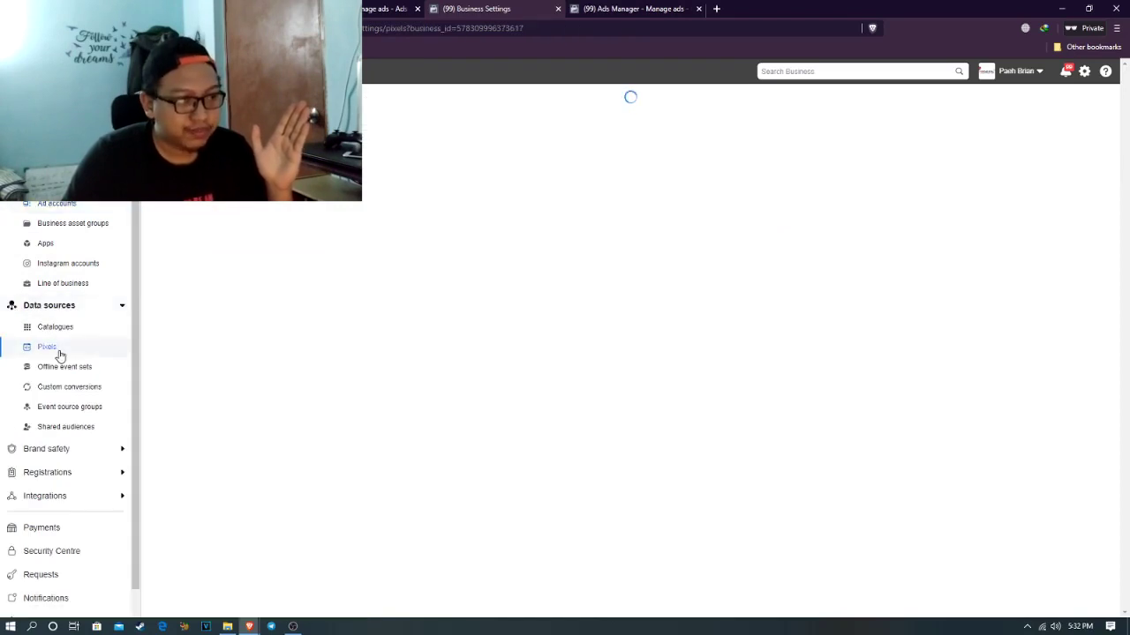
left_click(309, 101)
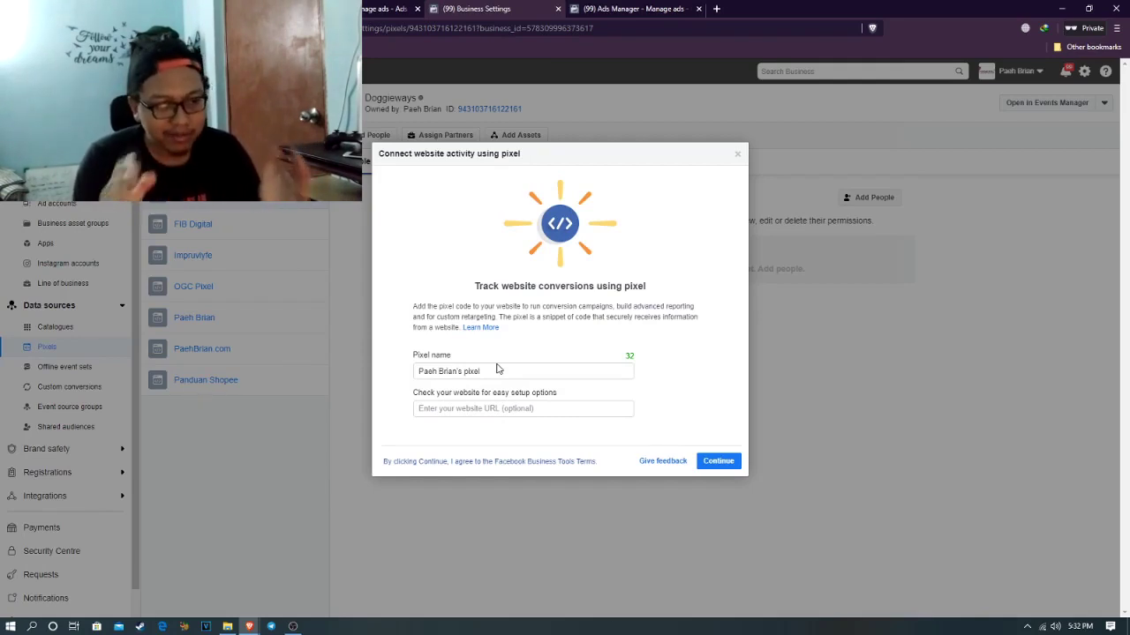
left_click(497, 369)
key("ctrl+a")
type("FIB D")
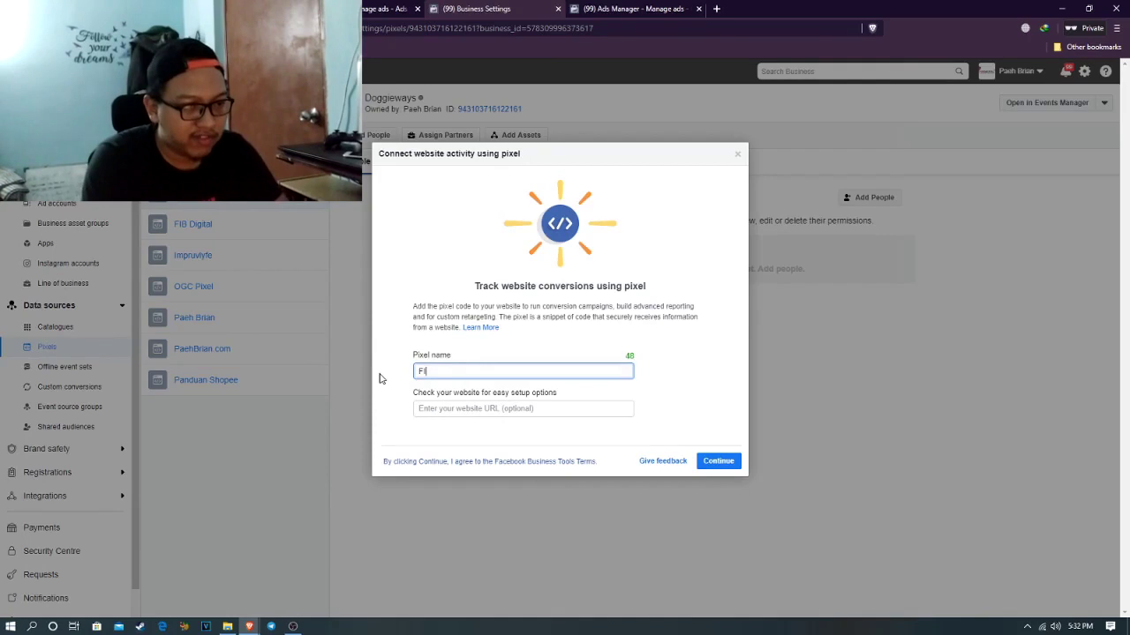
key("BackSpace")
key("BackSpace")
type("Di")
key("BackSpace")
key("BackSpace")
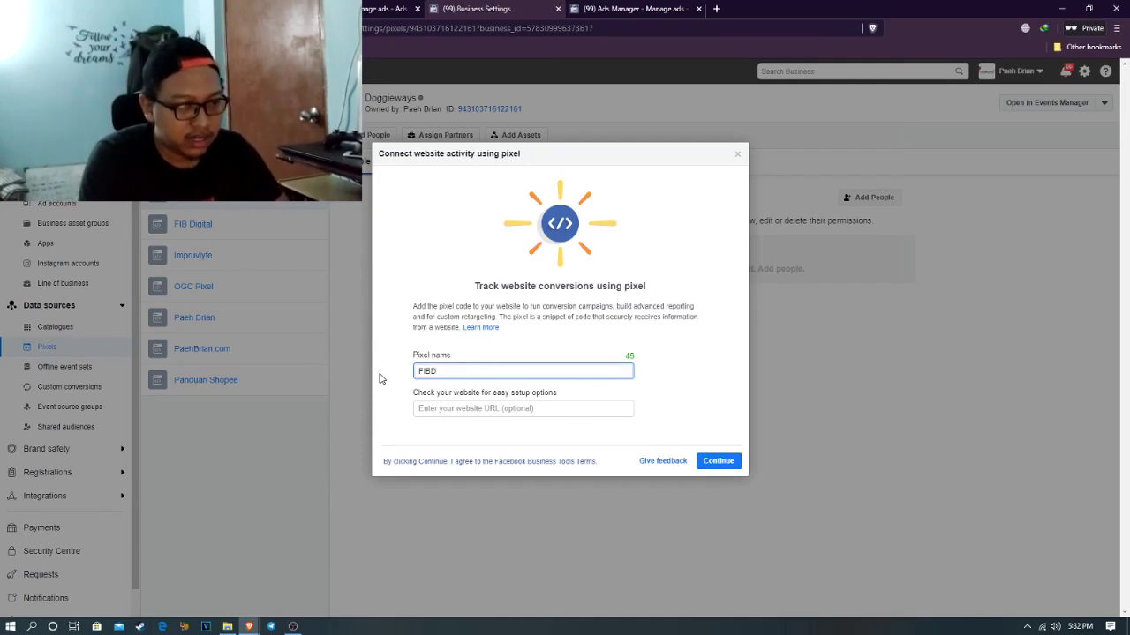
type("Digital")
Create the pixel without a website URL and continue managing the business instead of setting the pixel up now
left_click(441, 407)
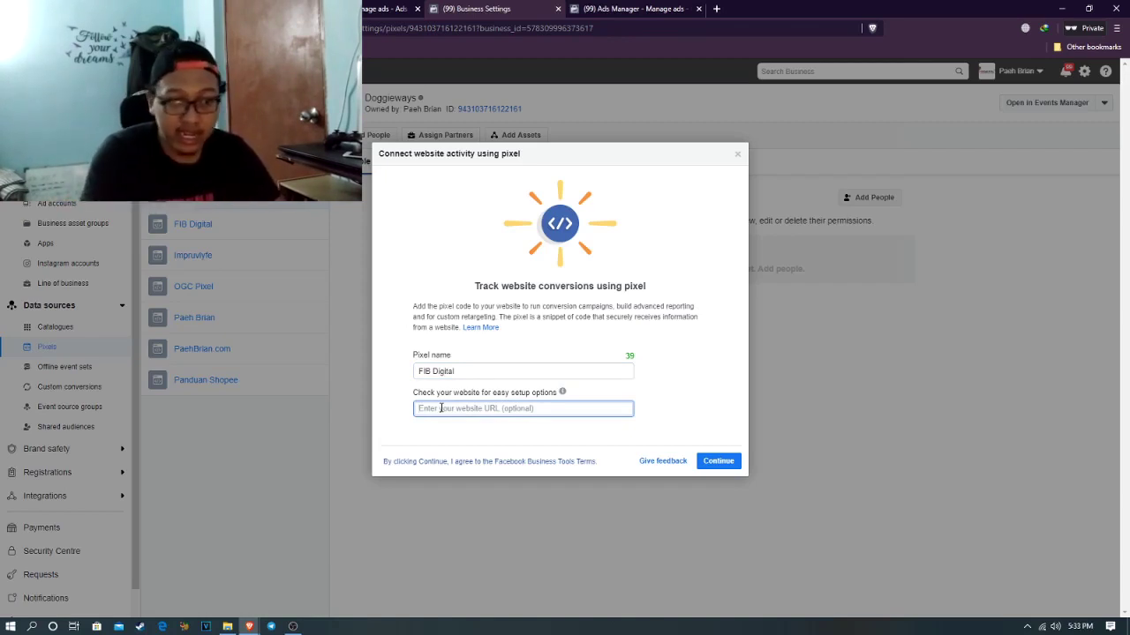
left_click(729, 458)
left_click(718, 461)
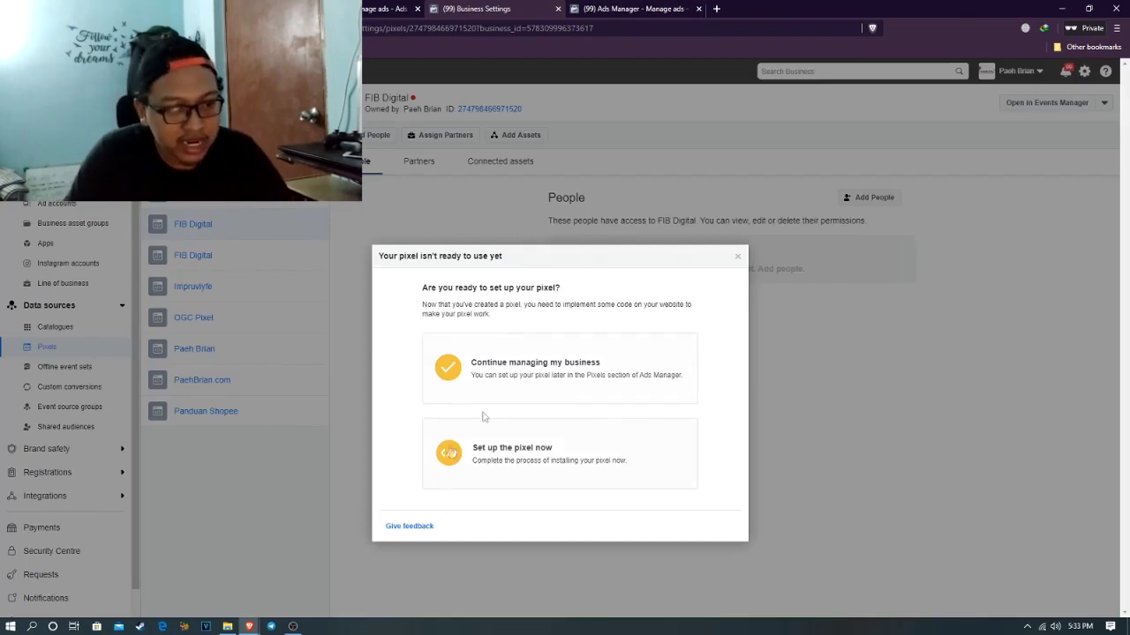
left_click(551, 371)
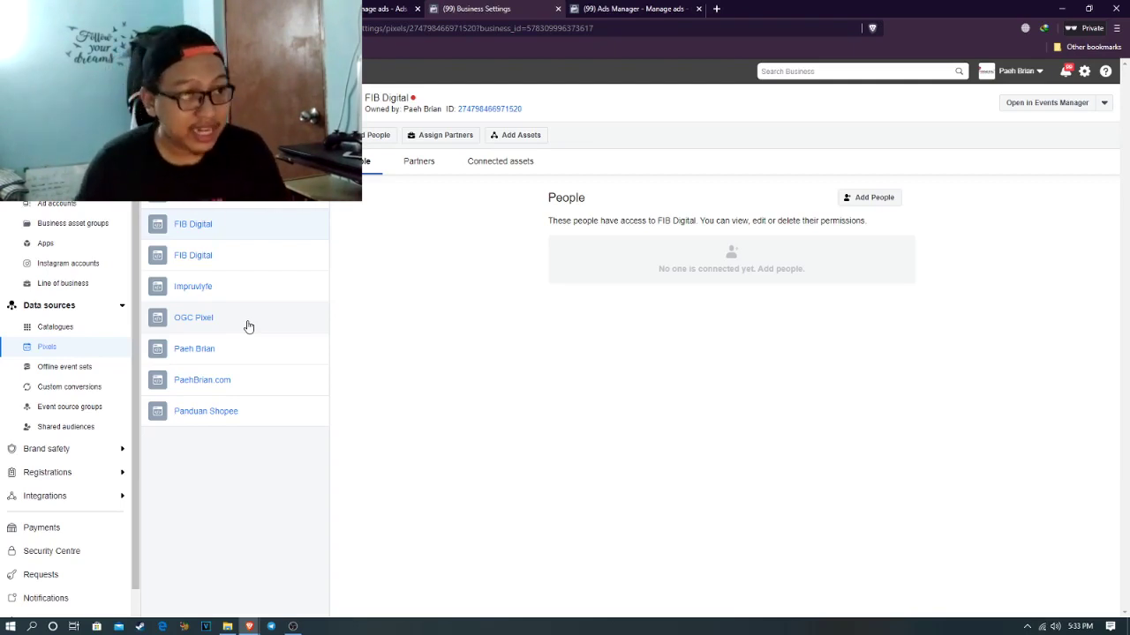
left_click(305, 181)
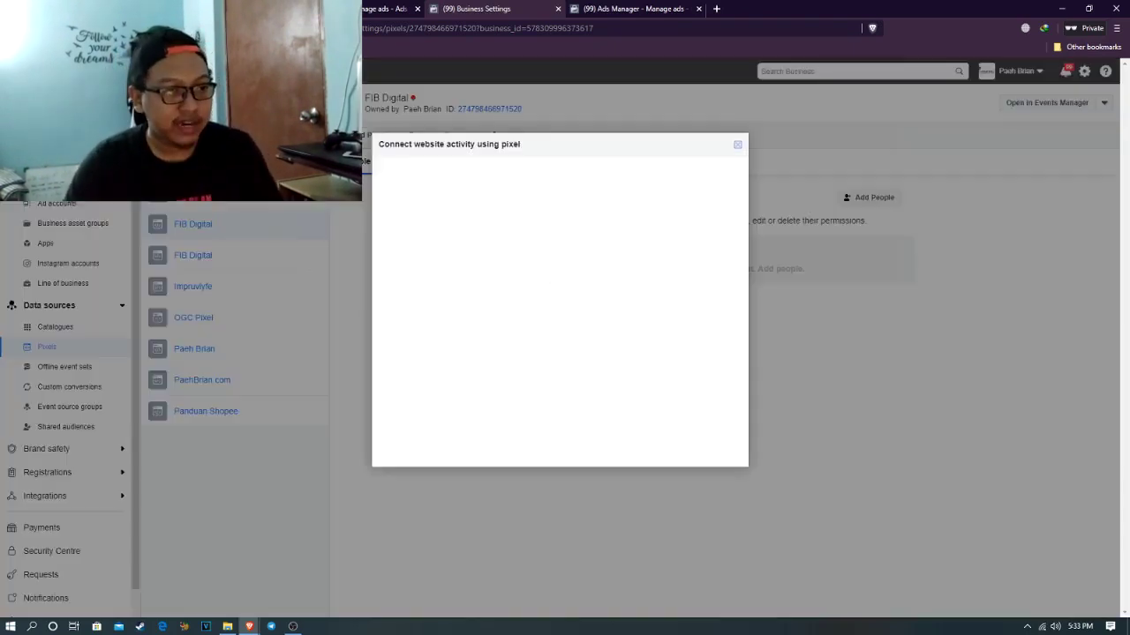
left_click(740, 144)
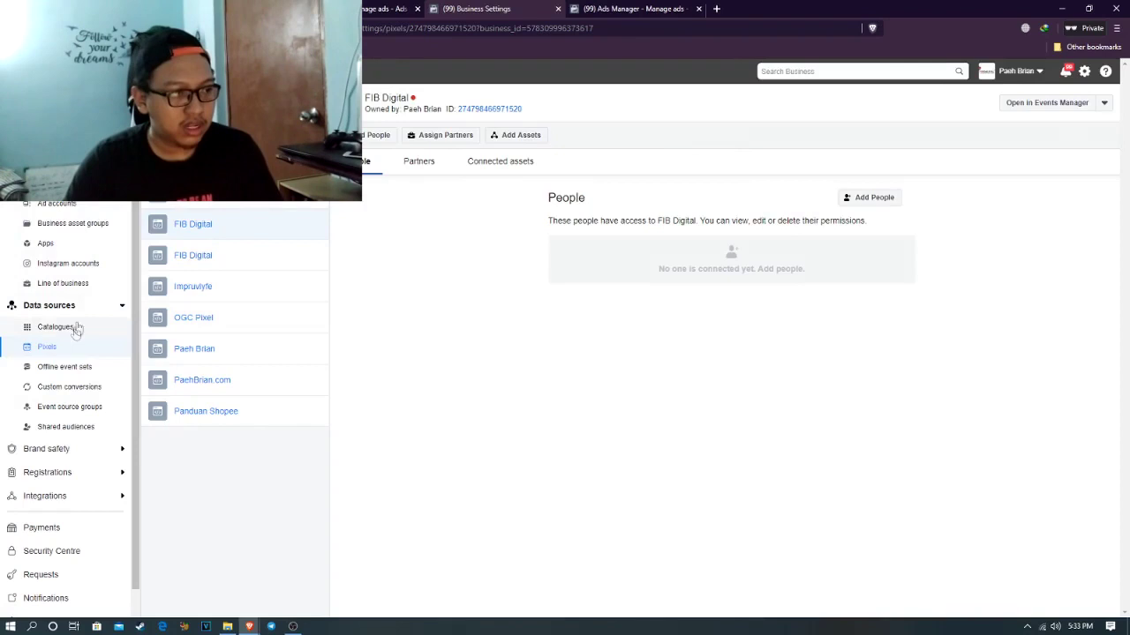
left_click(58, 205)
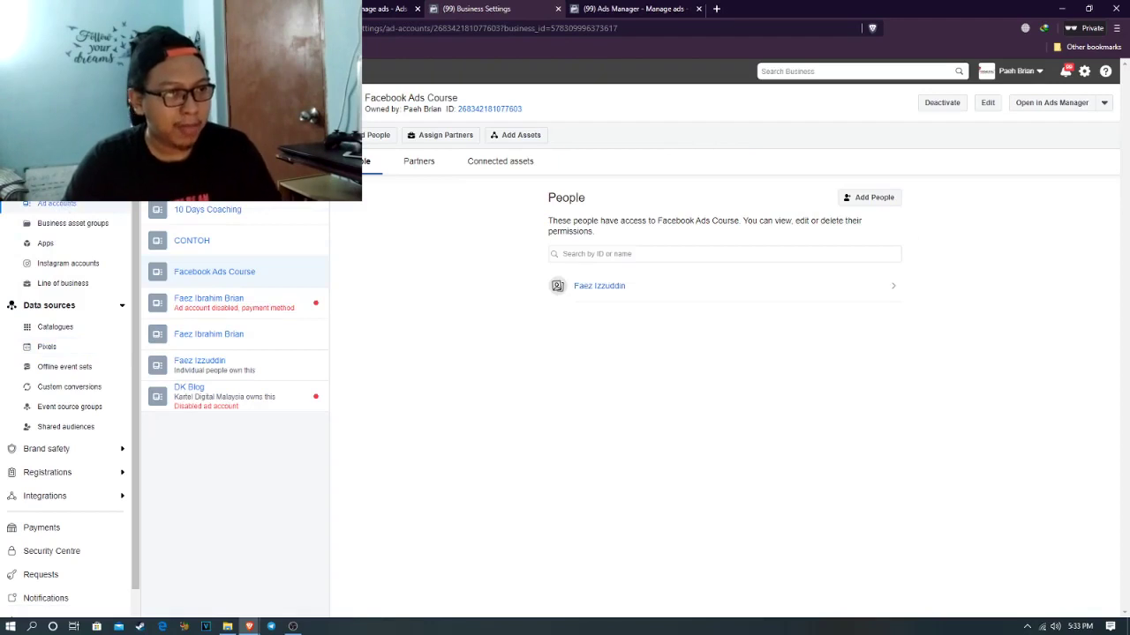
left_click(305, 92)
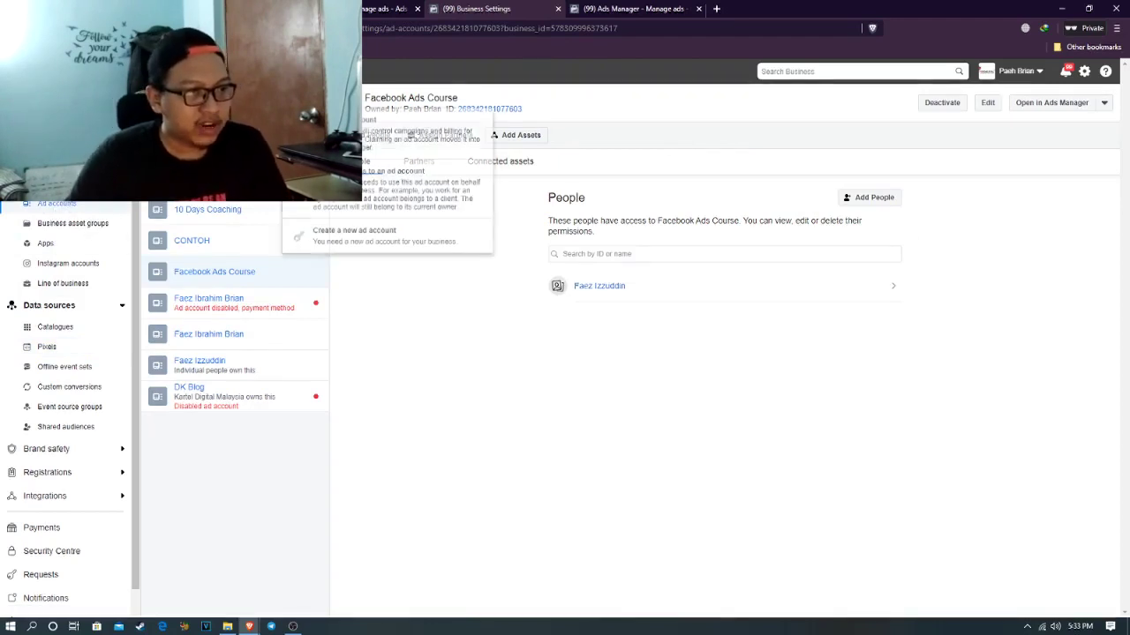
left_click(389, 143)
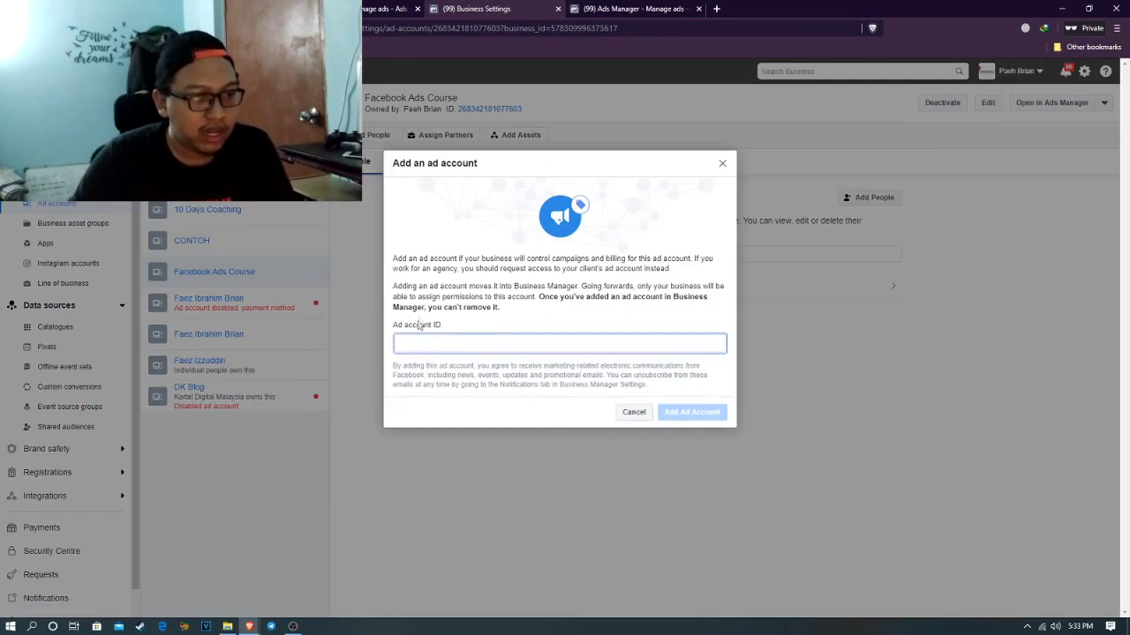
left_click(717, 164)
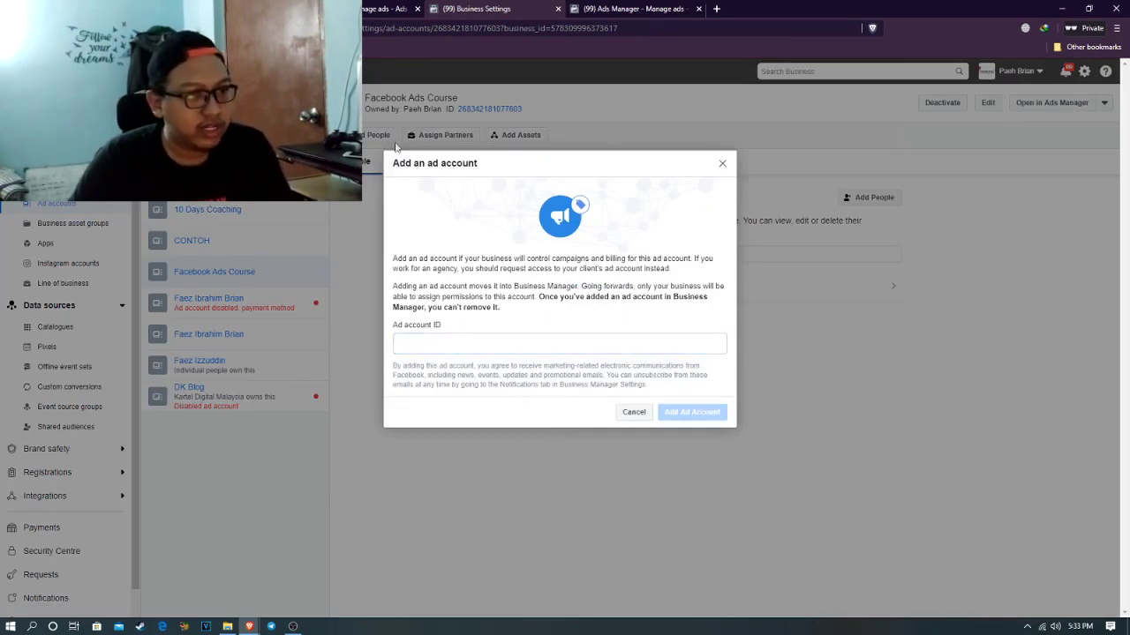
left_click(720, 164)
Open the existing ad account's campaigns in Ads Manager and copy the ad account ID from the page address
left_click(628, 9)
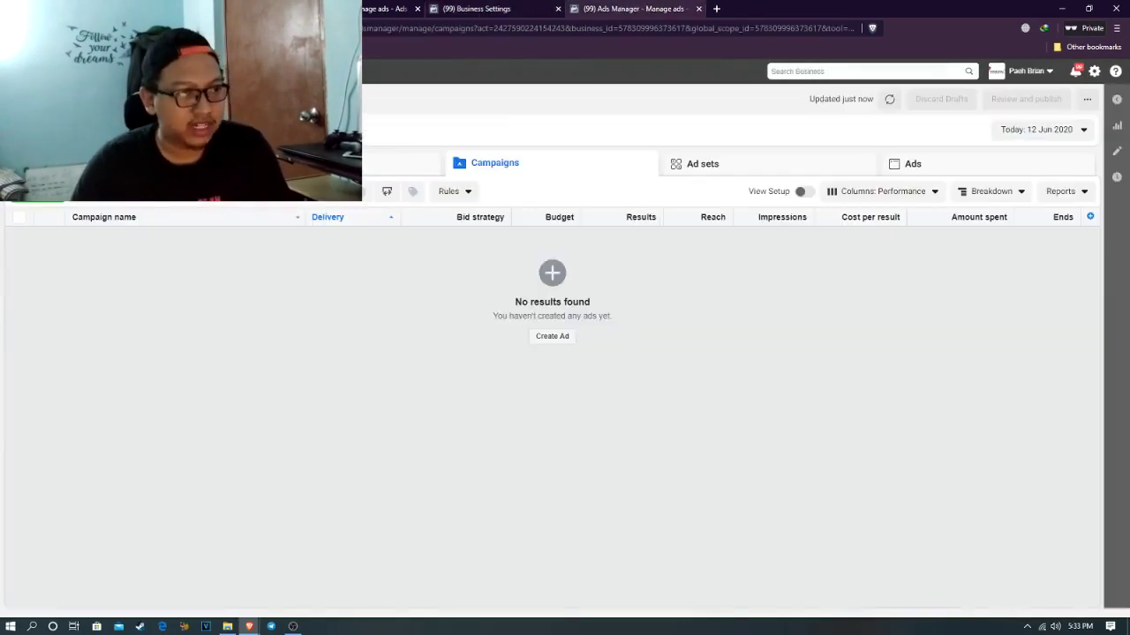
left_click(106, 99)
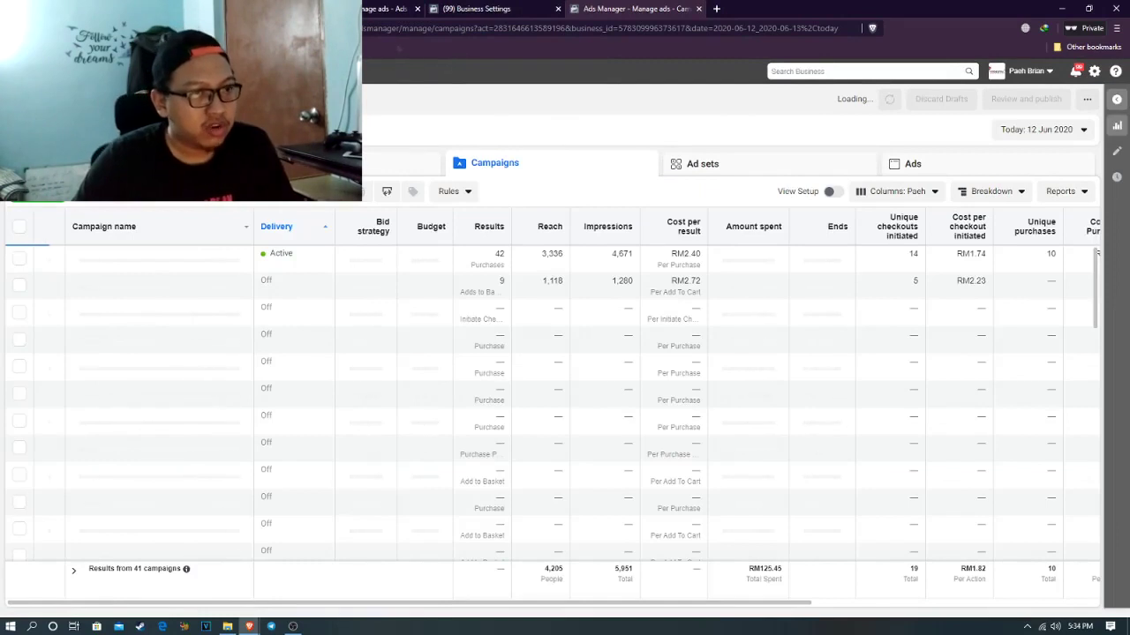
left_click(514, 29)
left_click(516, 29)
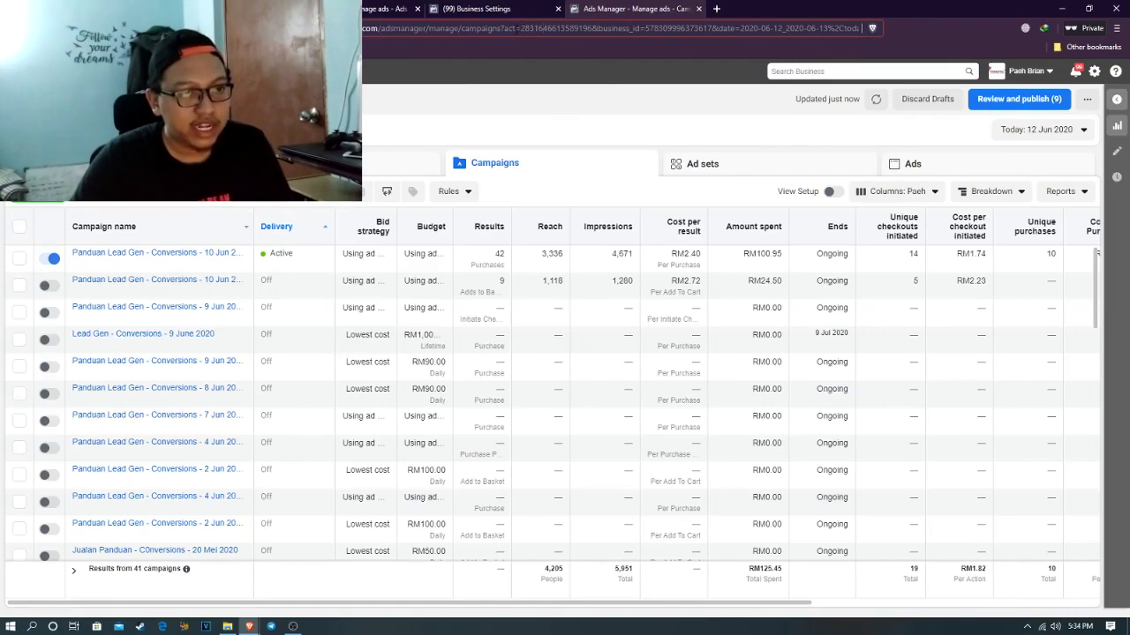
left_click_drag(520, 28, 592, 28)
key("ctrl+c")
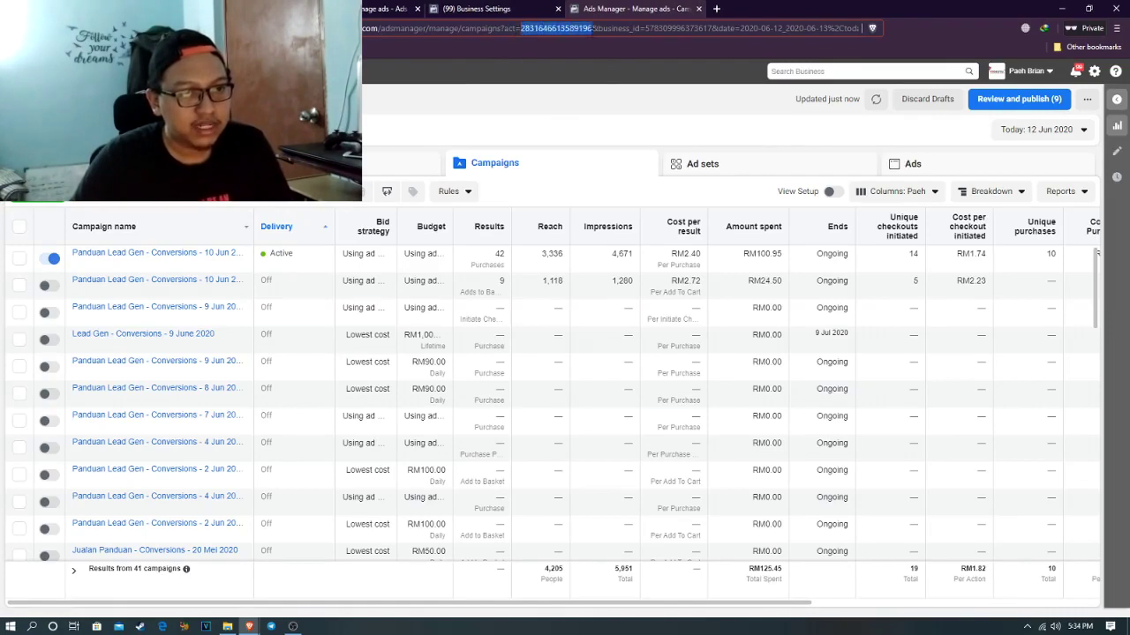
Enter the copied account ID for adding an existing ad account in Business Settings, and cancel without adding it
left_click(477, 9)
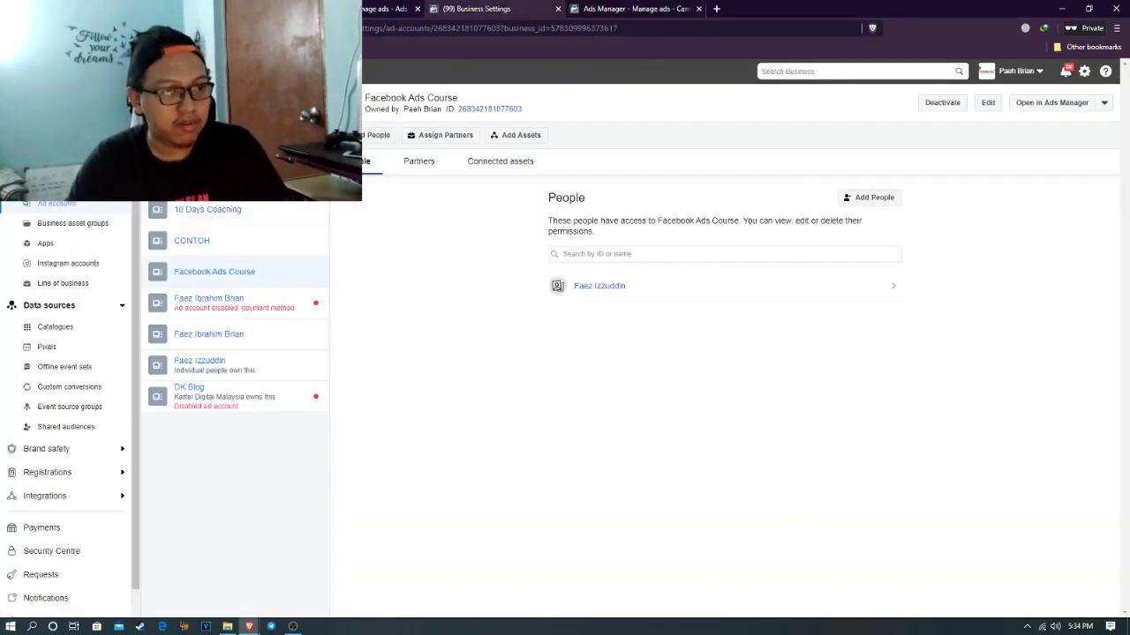
left_click(392, 9)
left_click(467, 8)
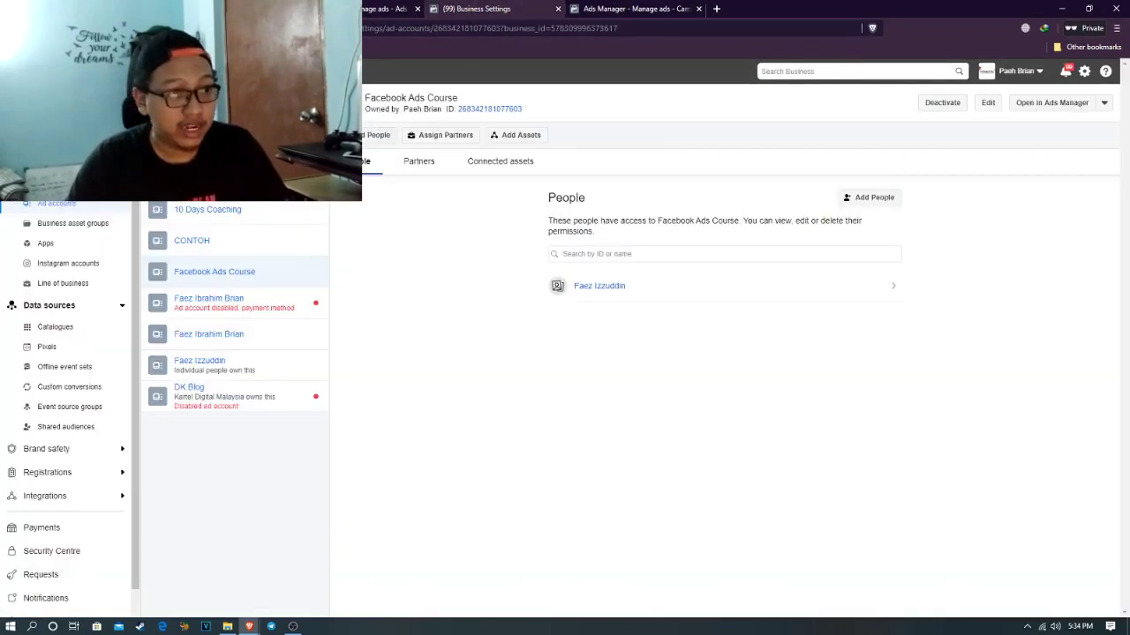
left_click(305, 99)
left_click(406, 124)
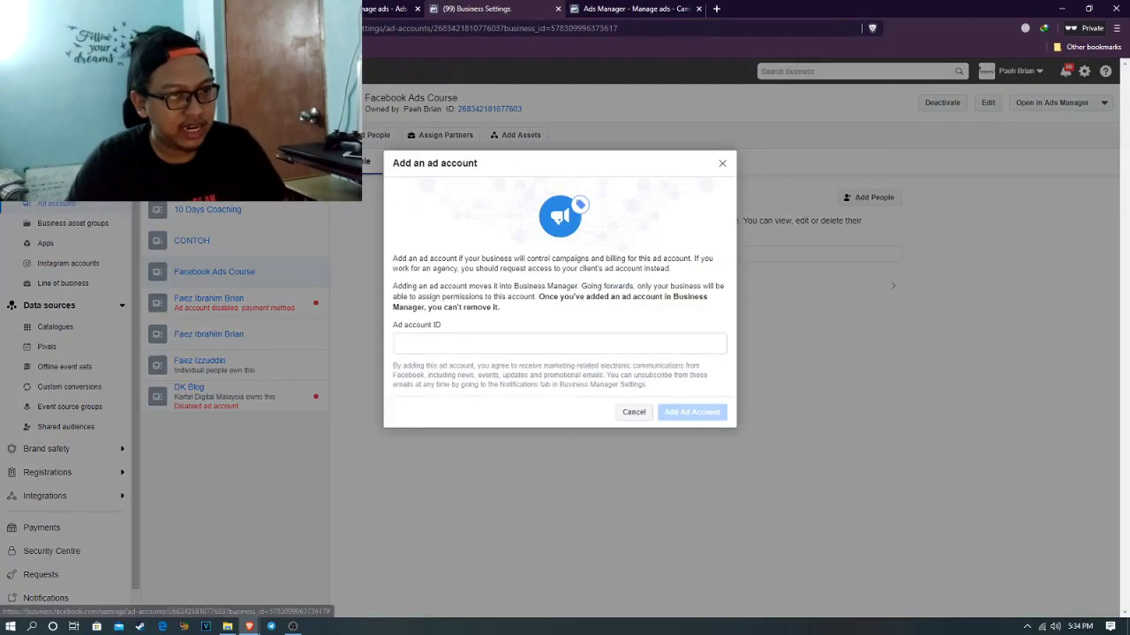
left_click(469, 345)
key("ctrl+v")
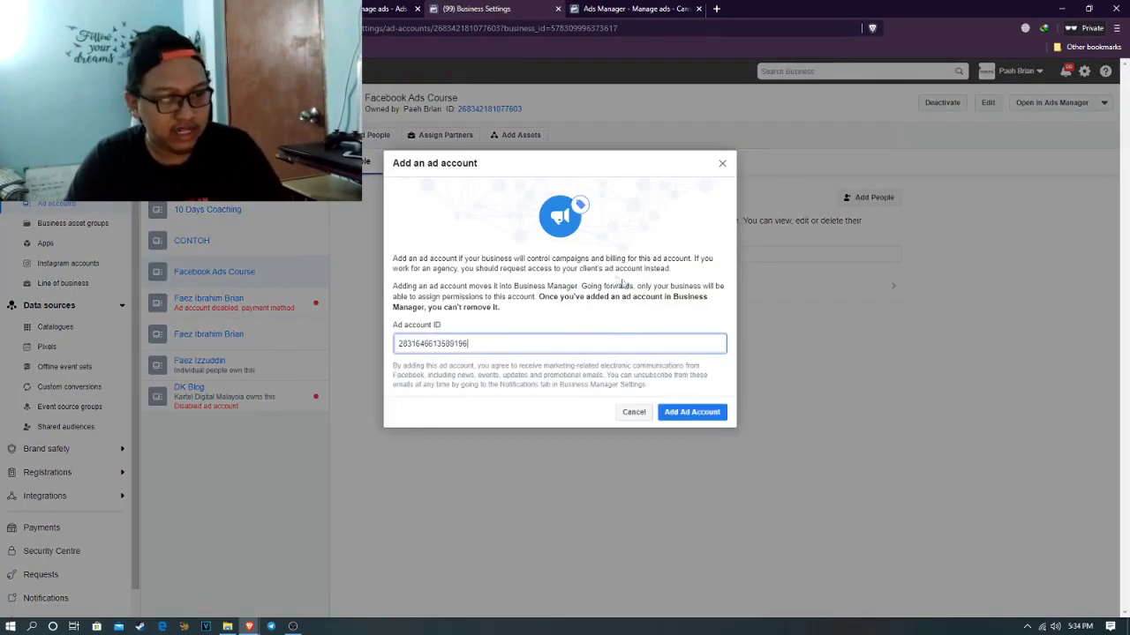
left_click(635, 413)
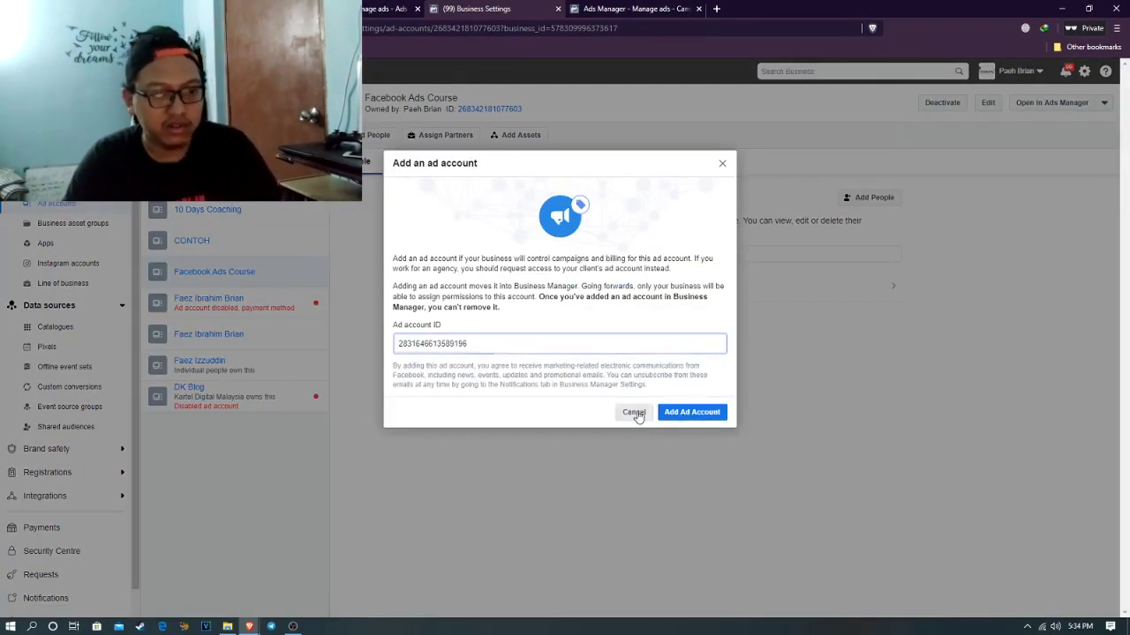
Switch to the Project Wireframes slides and show the Content outline slide
left_click(623, 8)
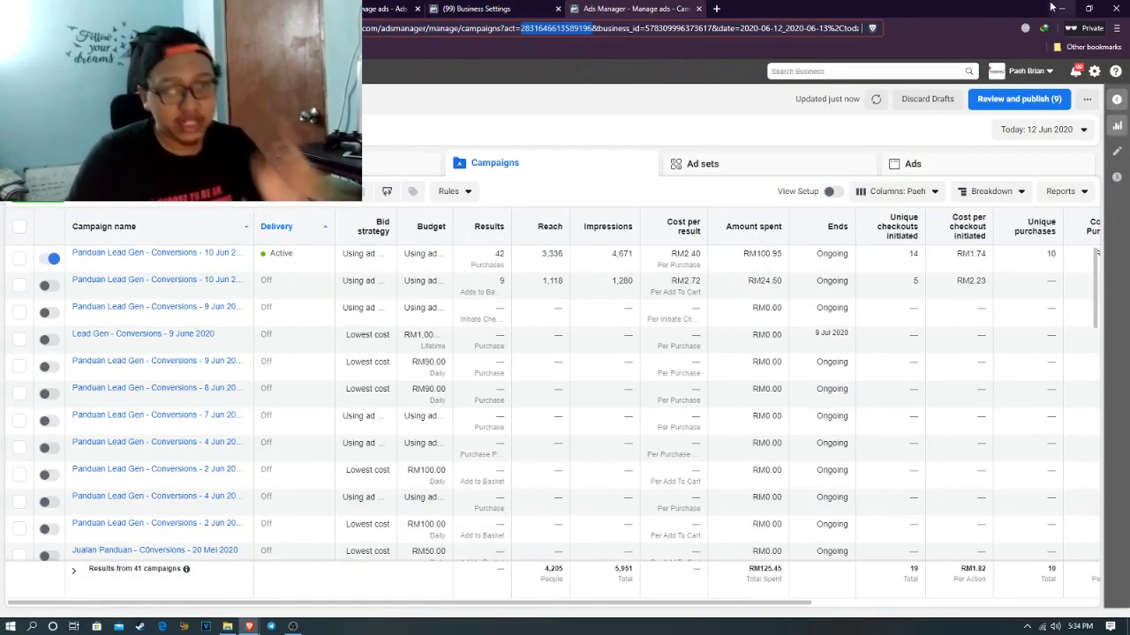
left_click(1052, 7)
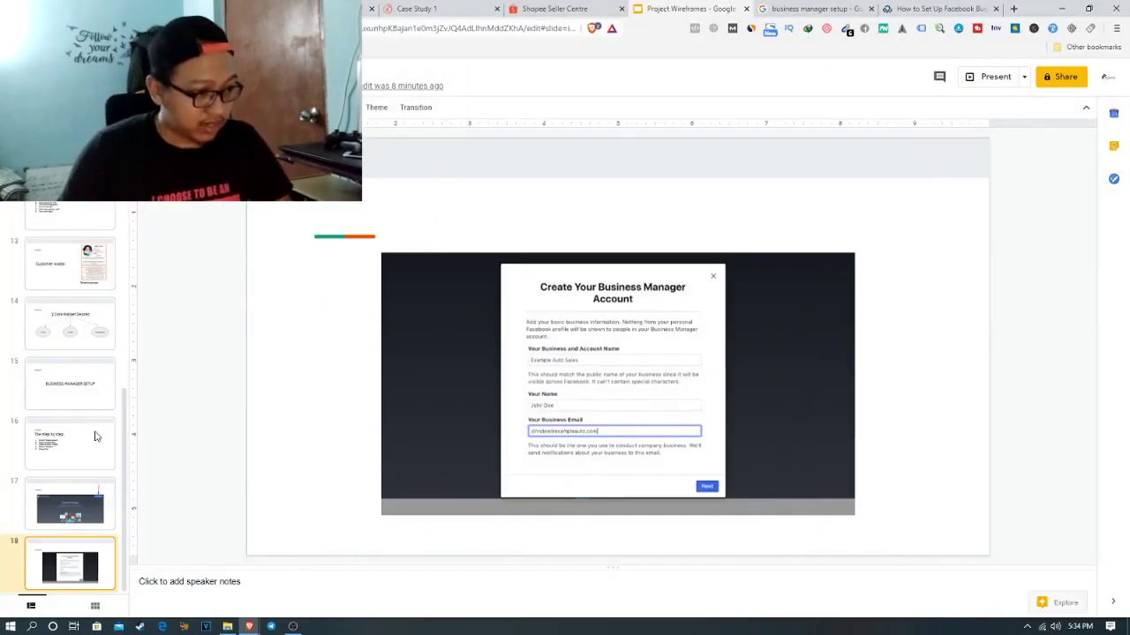
left_click(72, 469)
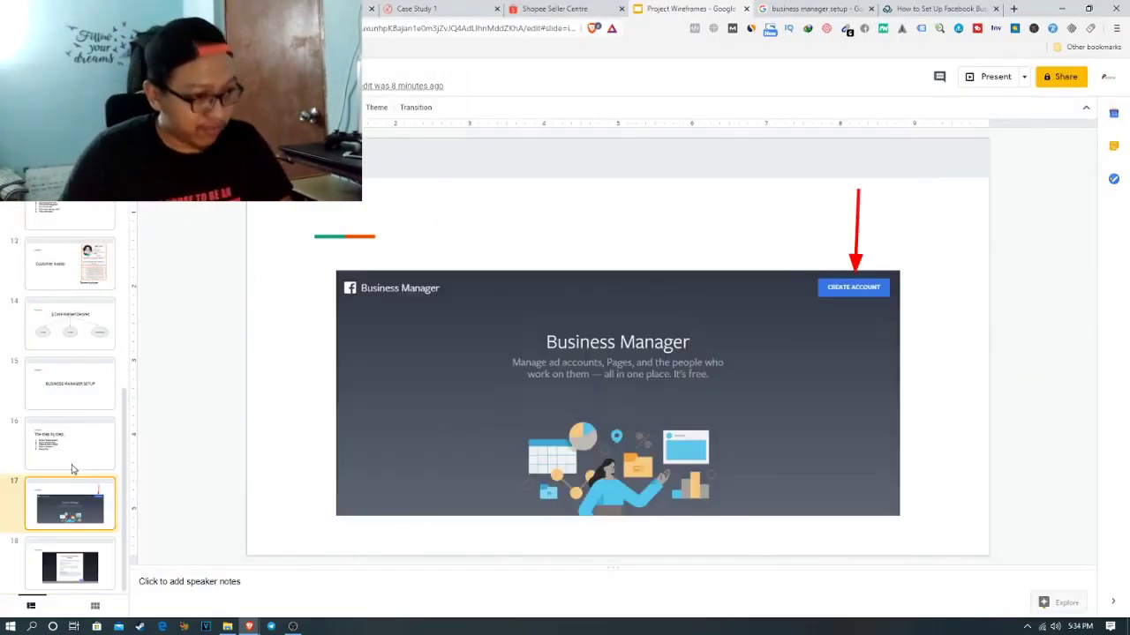
left_click(73, 392)
scroll(72, 392, "up", 7)
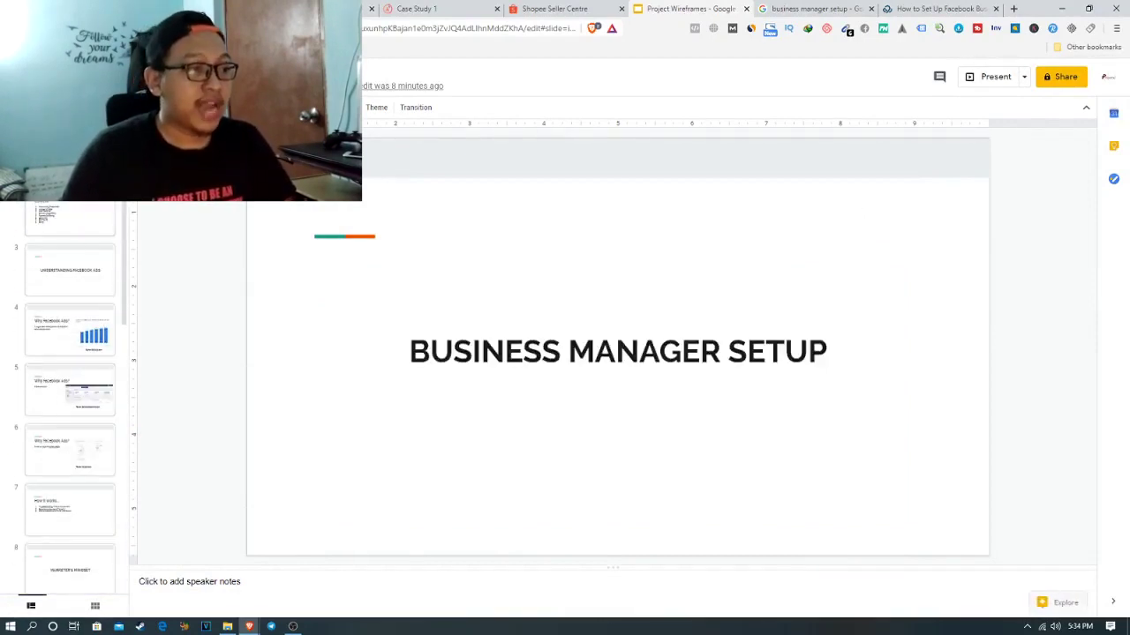
left_click(75, 212)
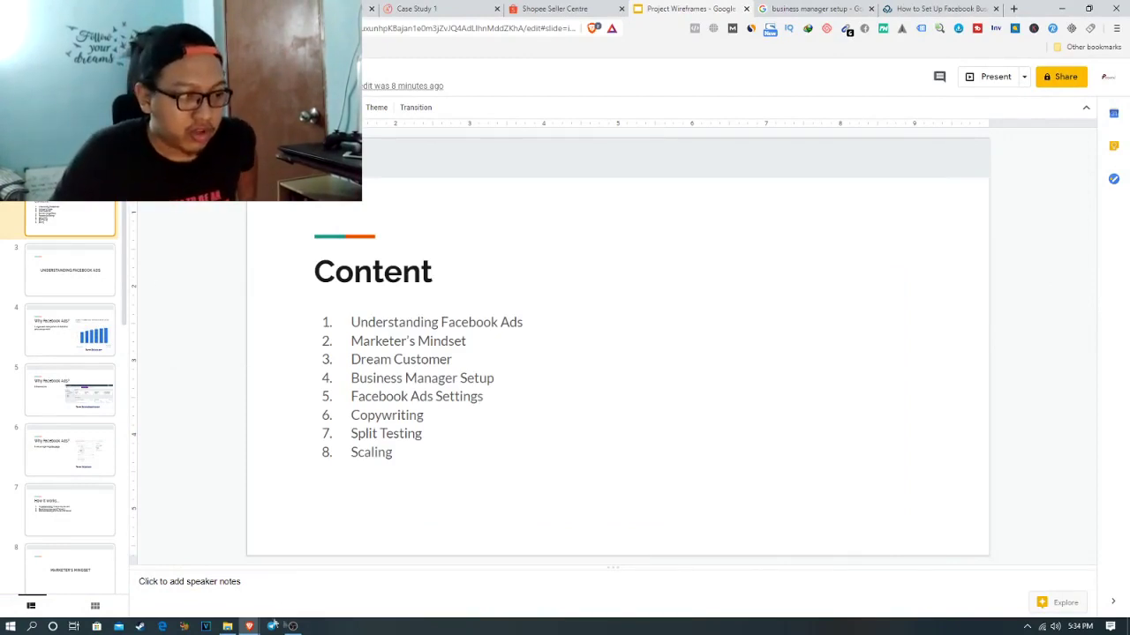
Return to the Ads Manager window and load the page address shortened so that it ends in /adsmanager
left_click(251, 627)
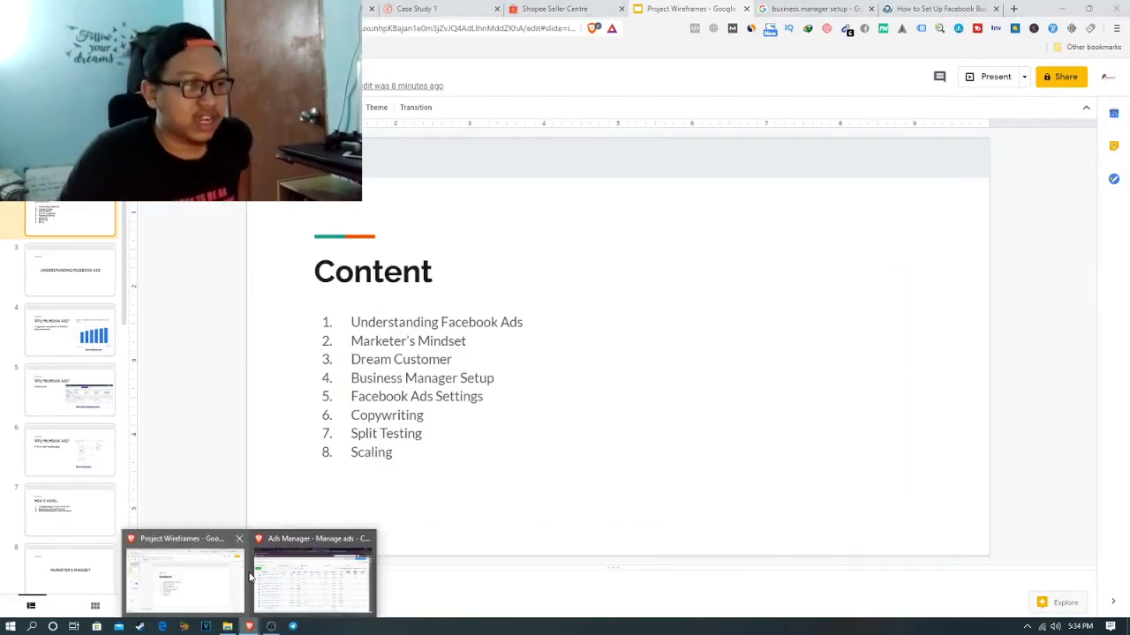
left_click(299, 583)
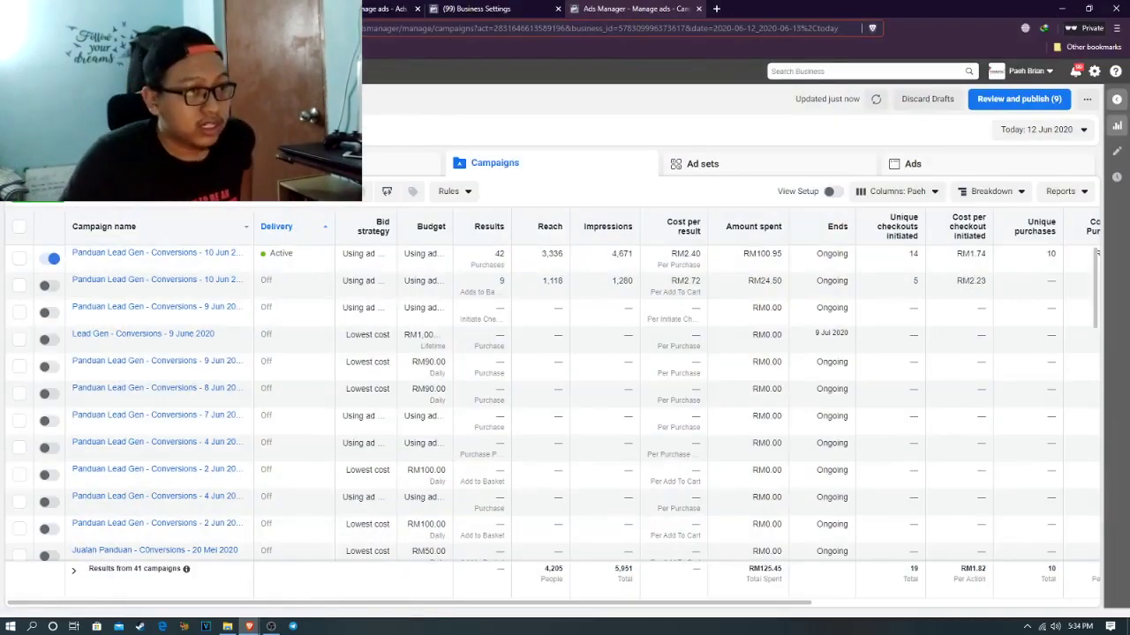
key("BackSpace")
key("BackSpace")
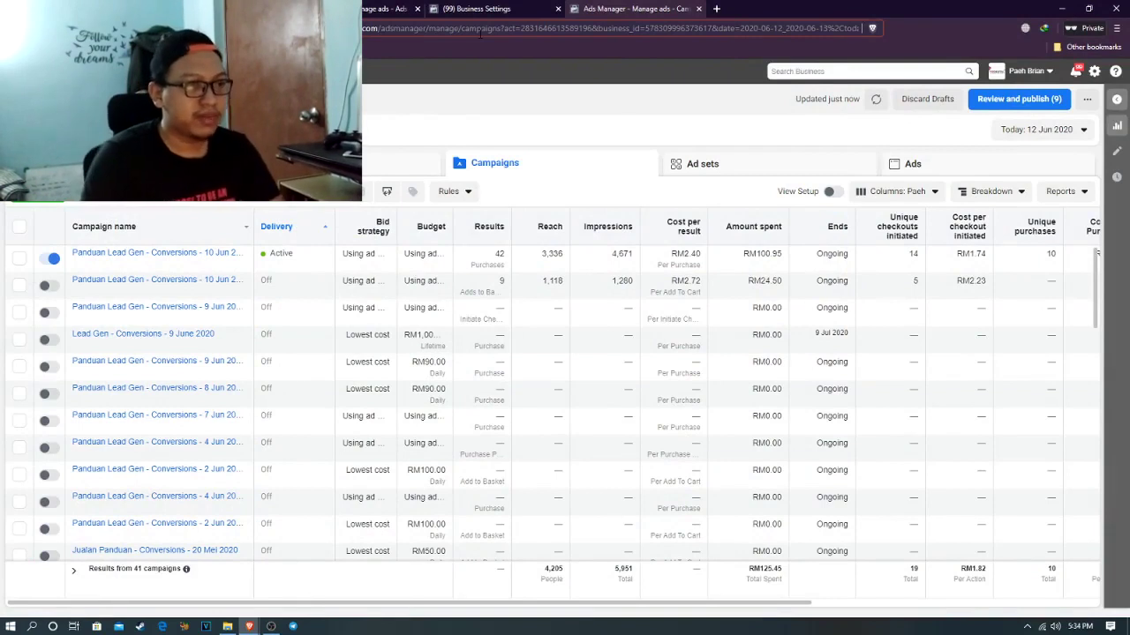
type("ay")
left_click_drag(418, 28, 869, 29)
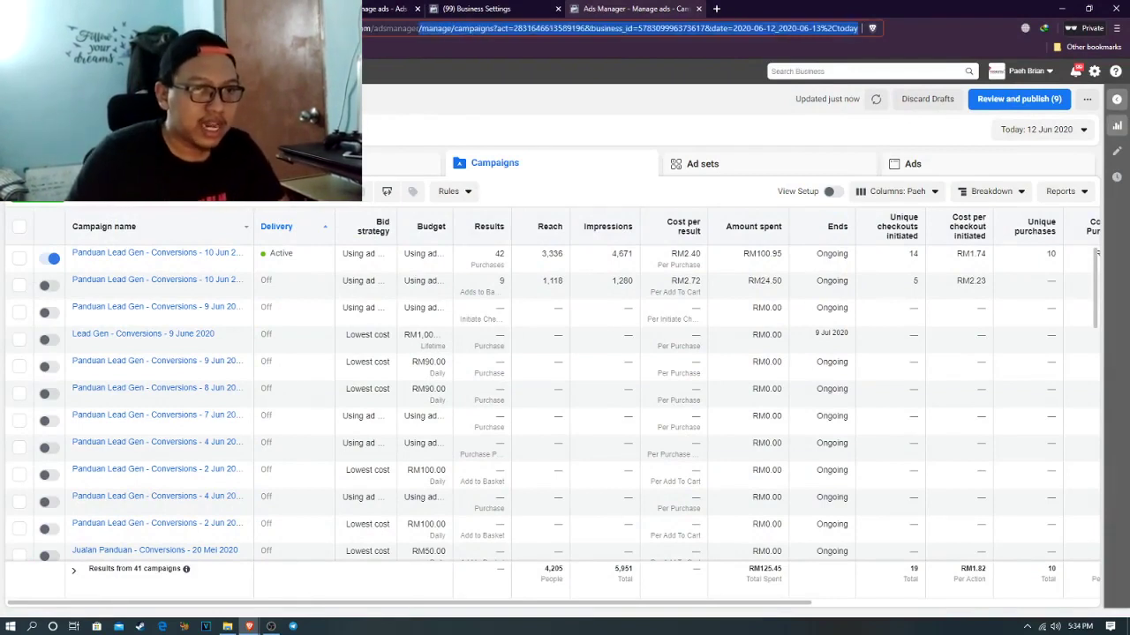
key("BackSpace")
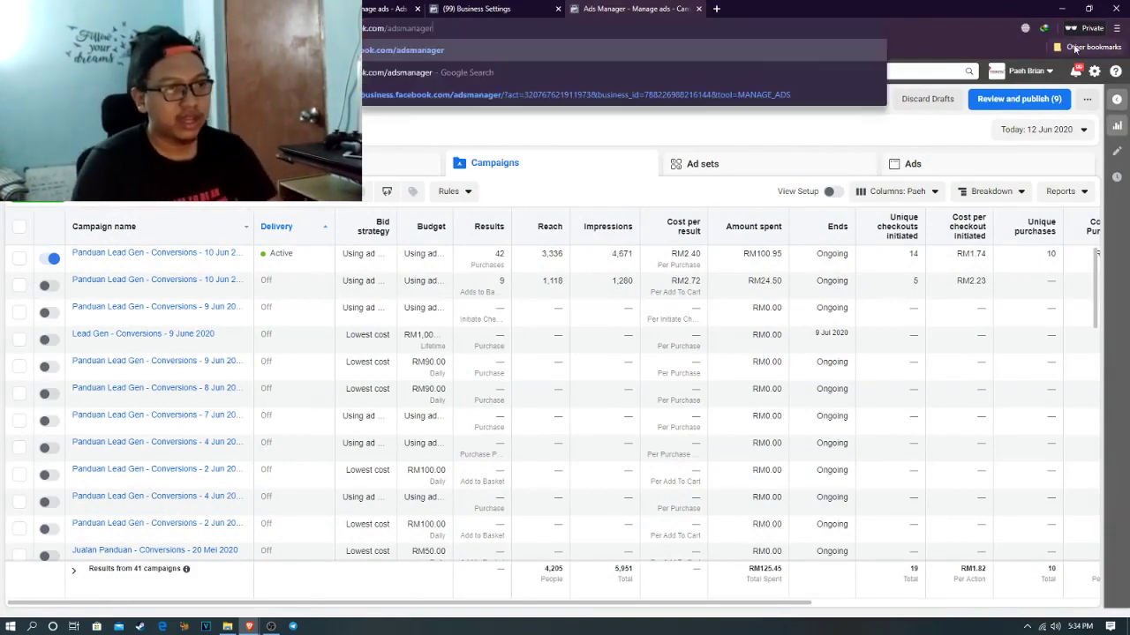
key("Return")
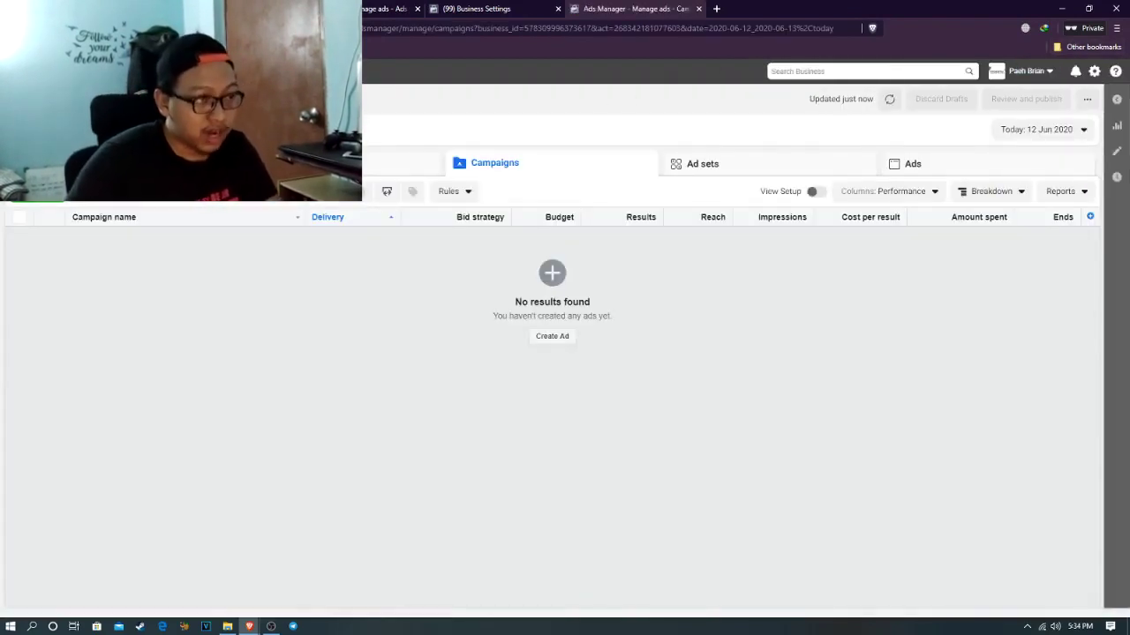
Switch from the Facebook Ads Course account to the ad account with existing Panduan Lead Gen campaigns, using the full account list
left_click(80, 99)
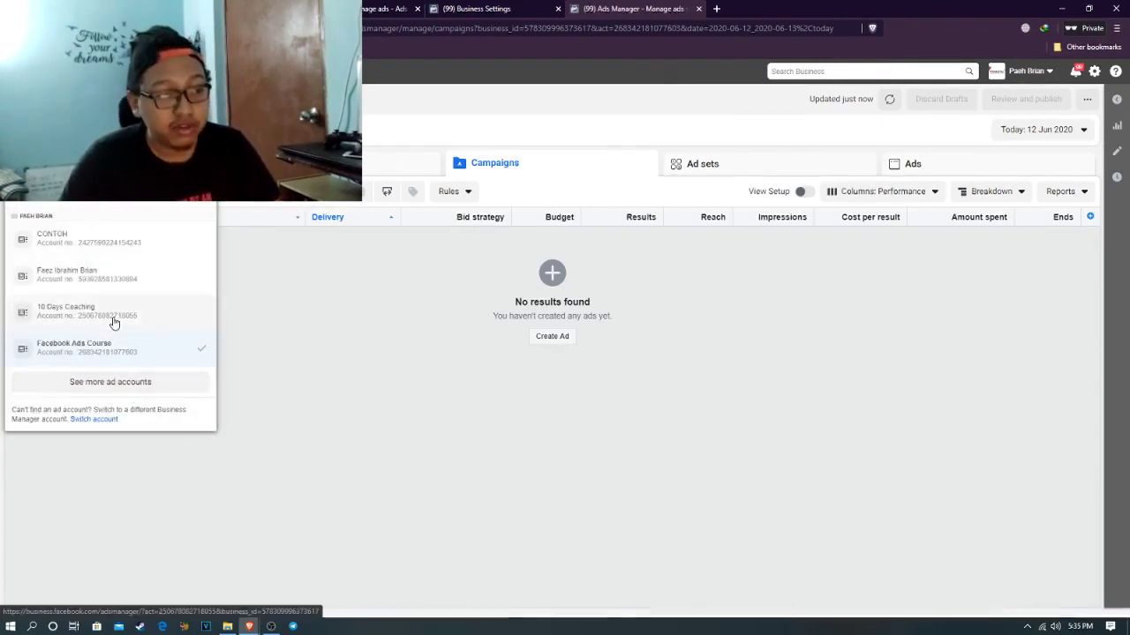
left_click(123, 383)
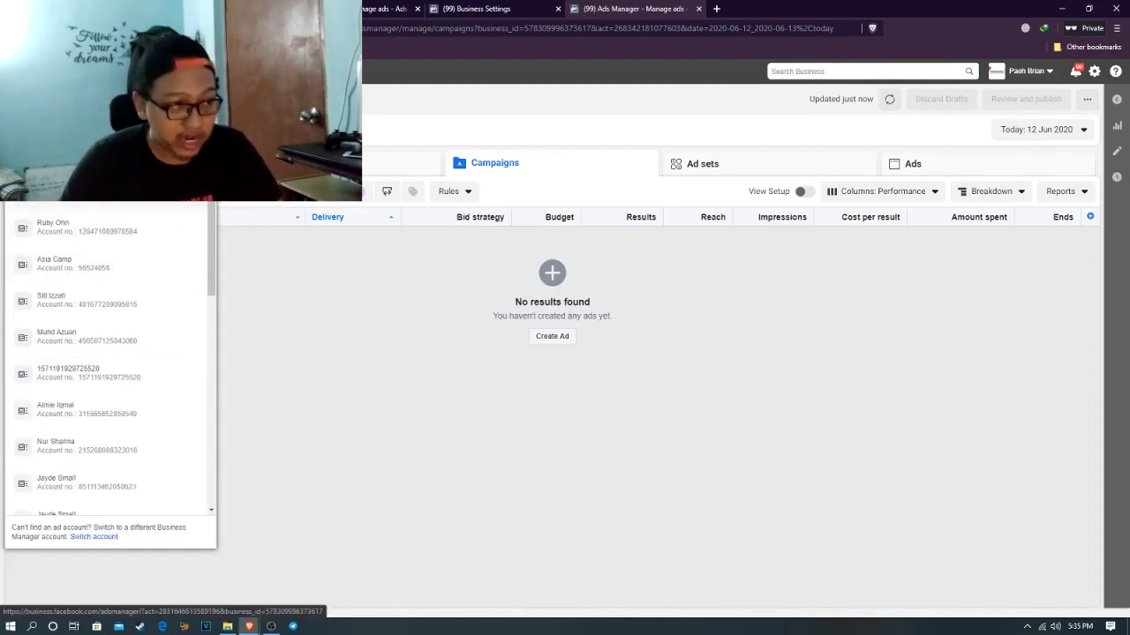
left_click(103, 201)
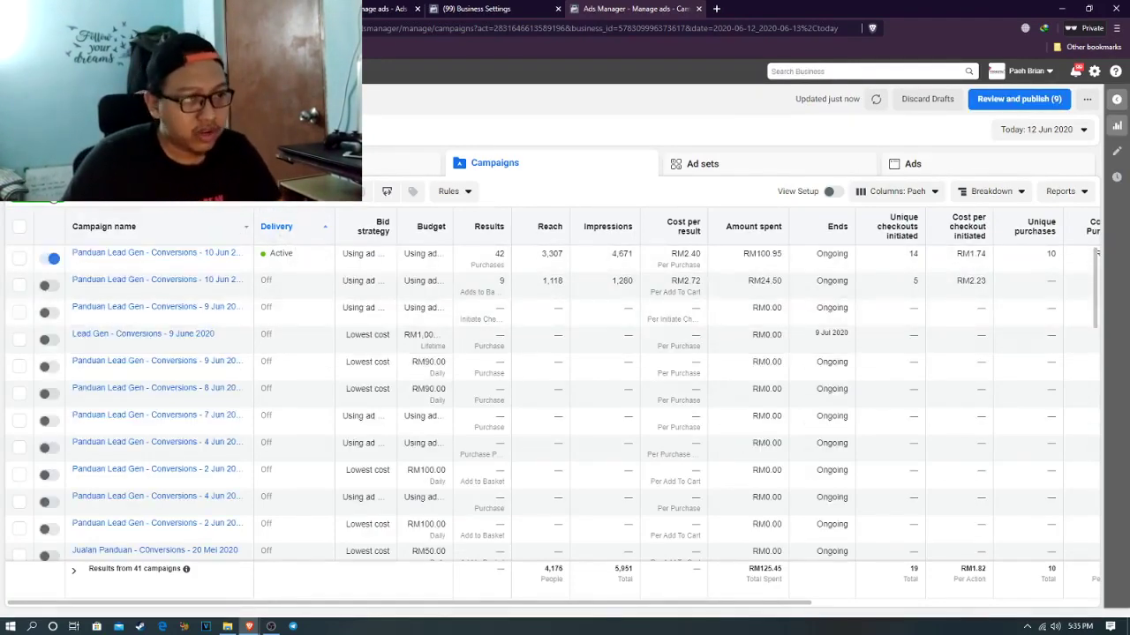
Start a new campaign with the Traffic objective and name it Lead Gen - Traffic
left_click(36, 190)
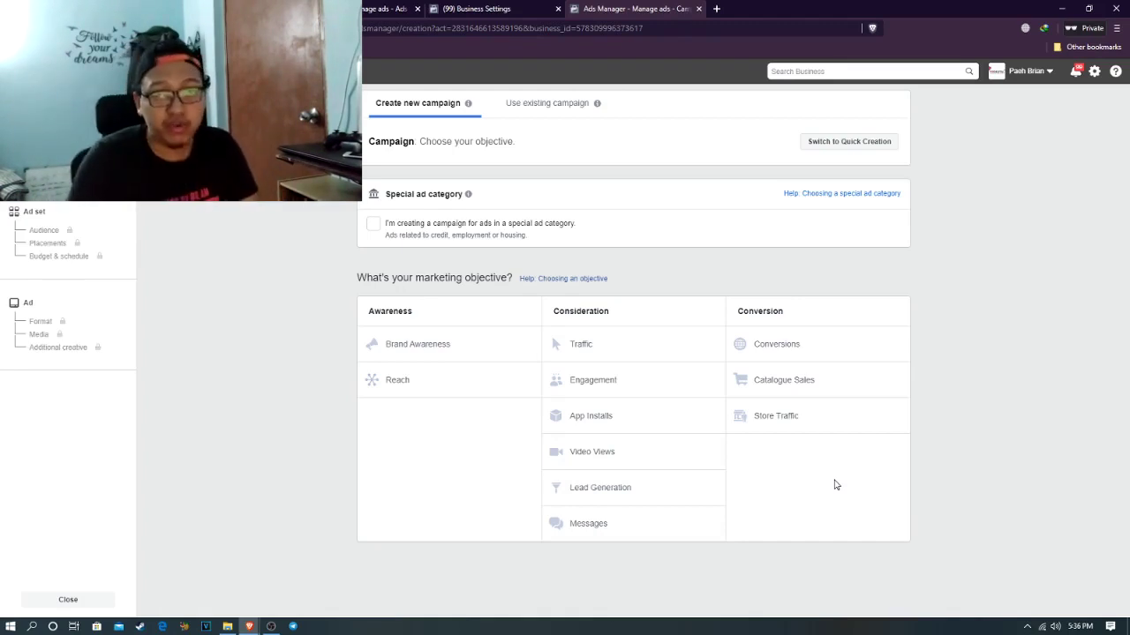
left_click(592, 355)
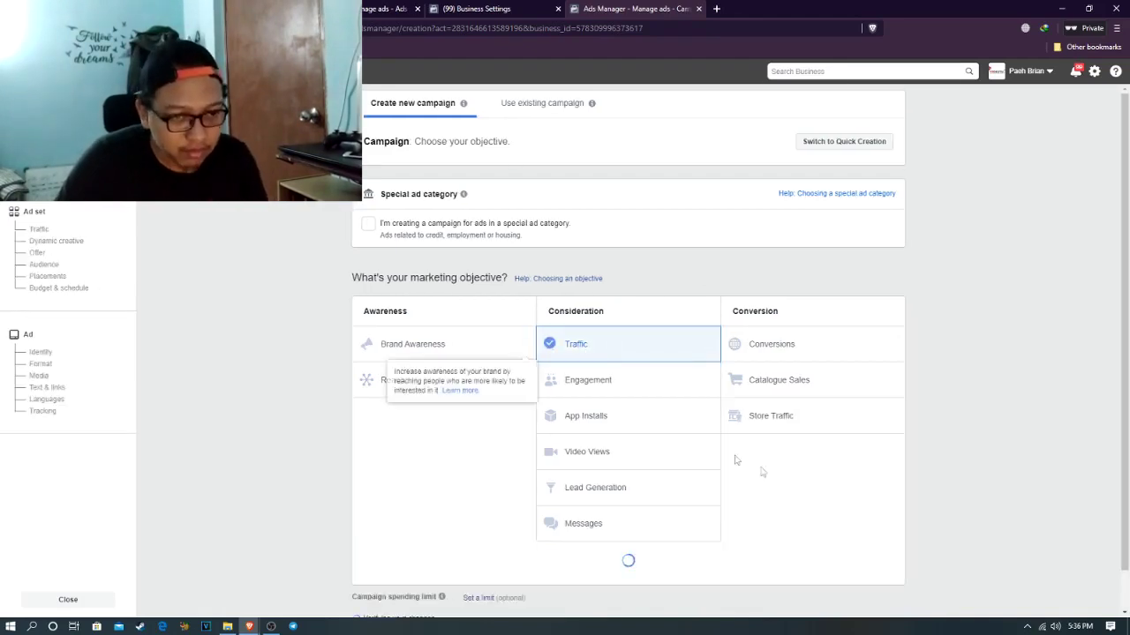
left_click(571, 291)
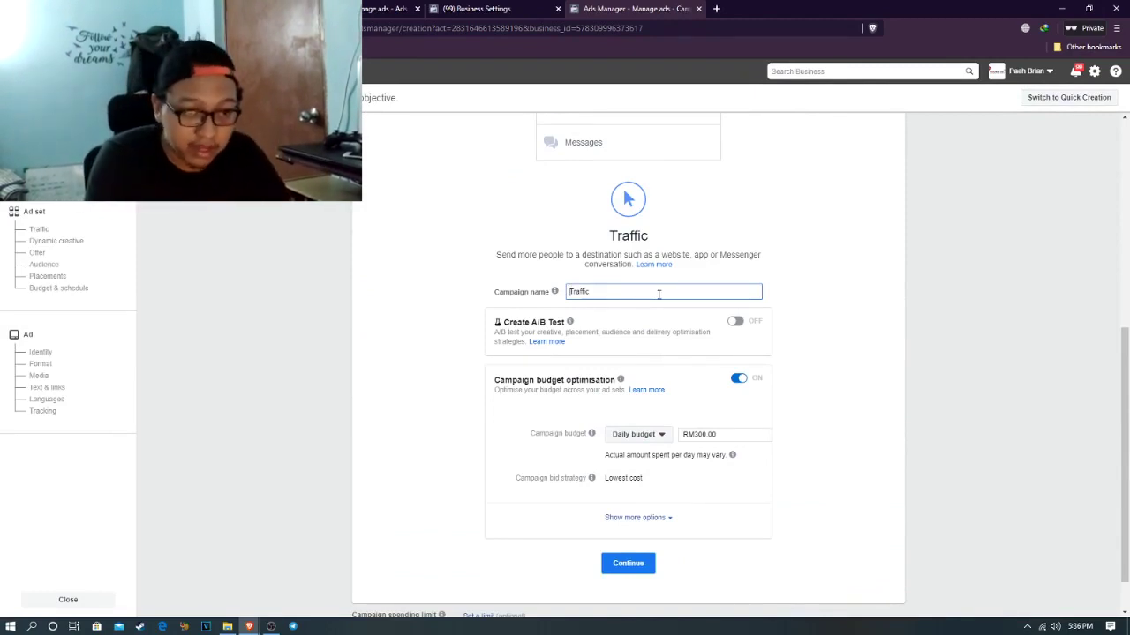
type("Lead Genera")
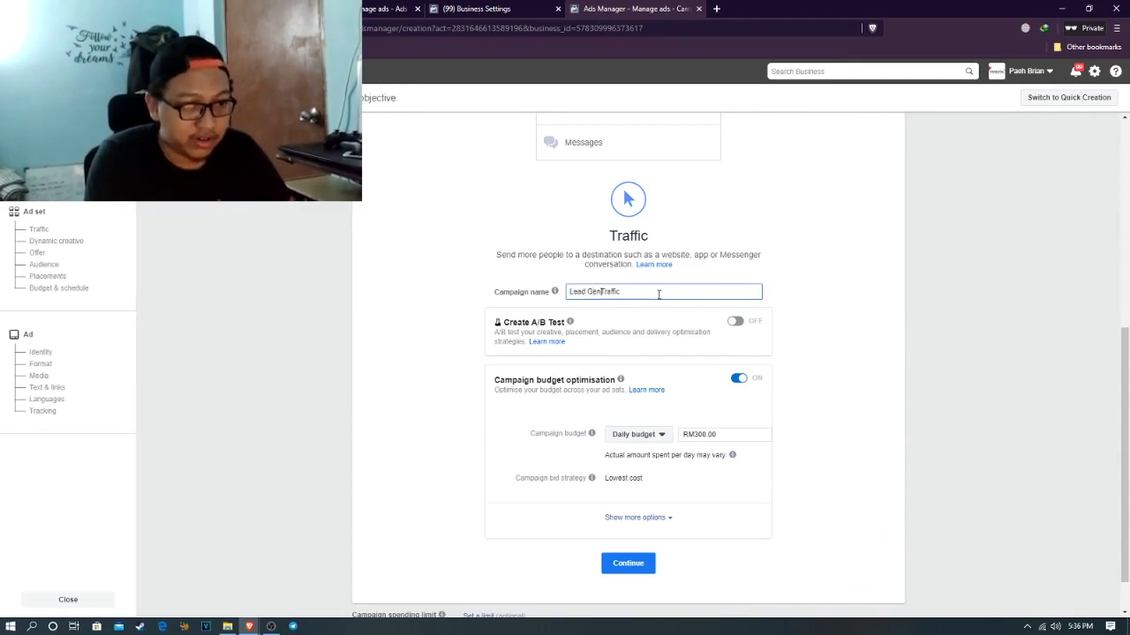
key("BackSpace")
key("BackSpace")
key("BackSpace")
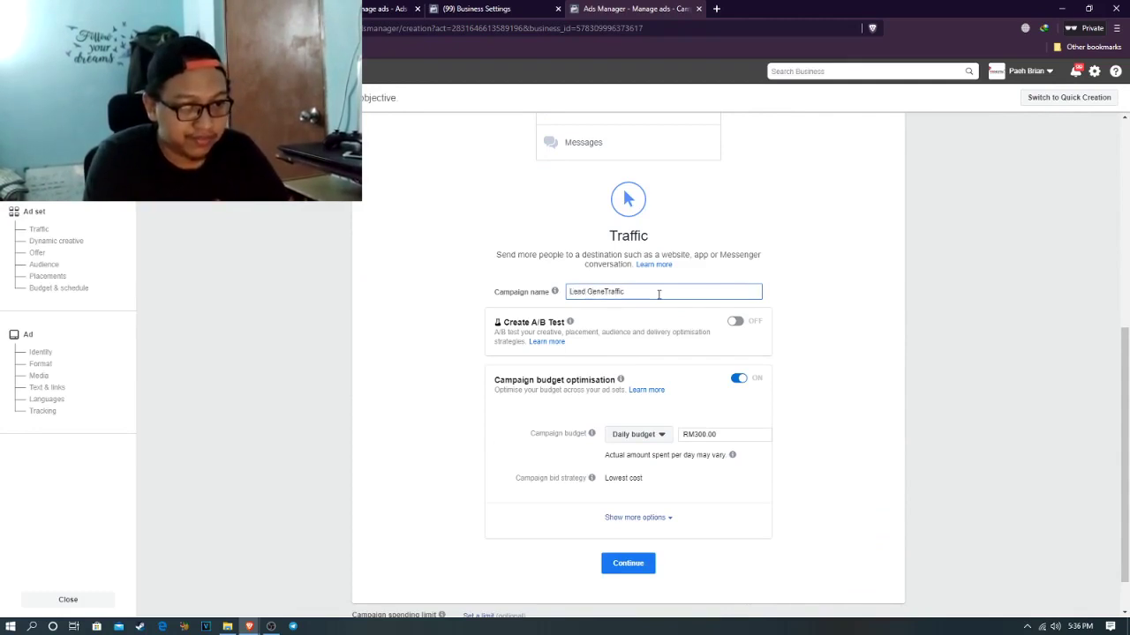
type("-")
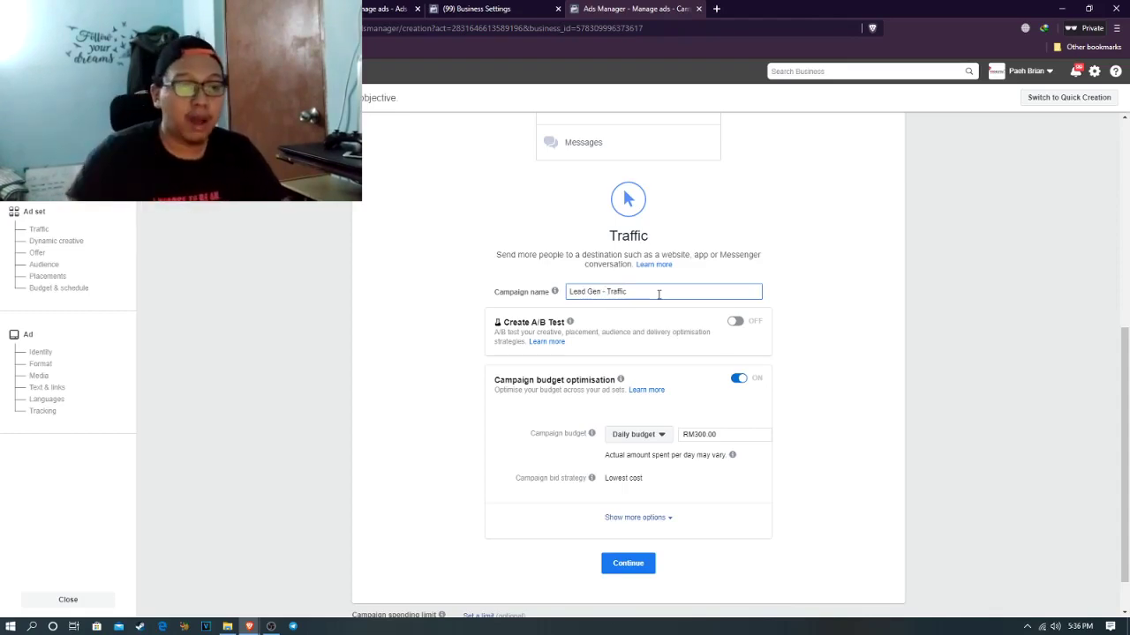
Append the date to the campaign name so that it reads Lead Gen - Traffic - 9 June 2020
scroll(658, 294, "up", 3)
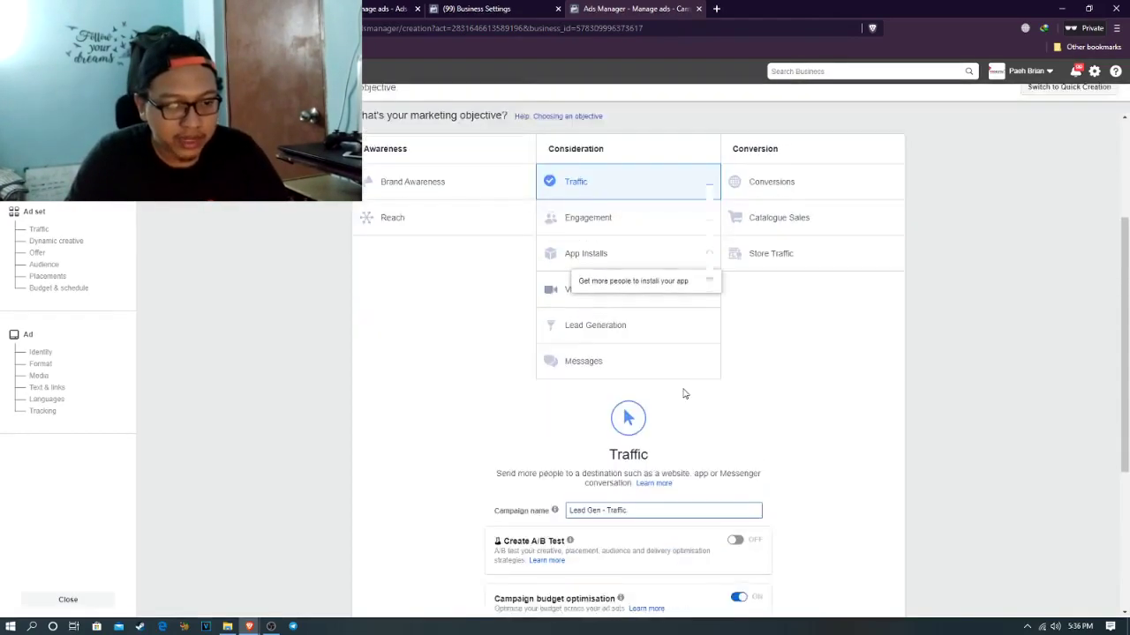
left_click(652, 492)
type("-")
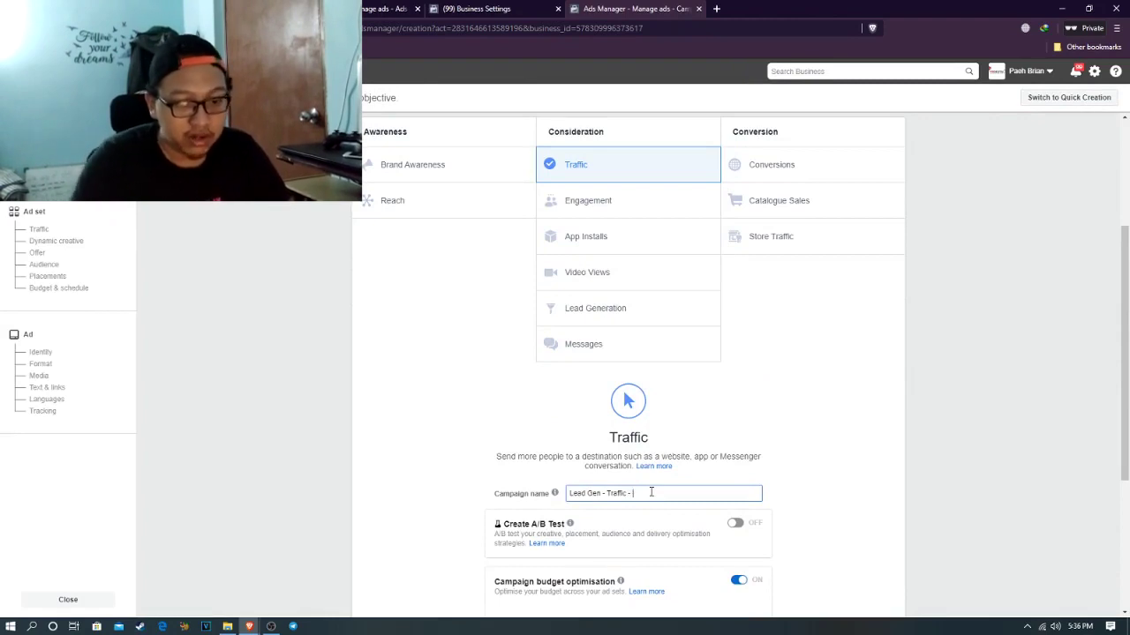
type("9 June 2020")
left_click(778, 390)
scroll(776, 391, "up", 1)
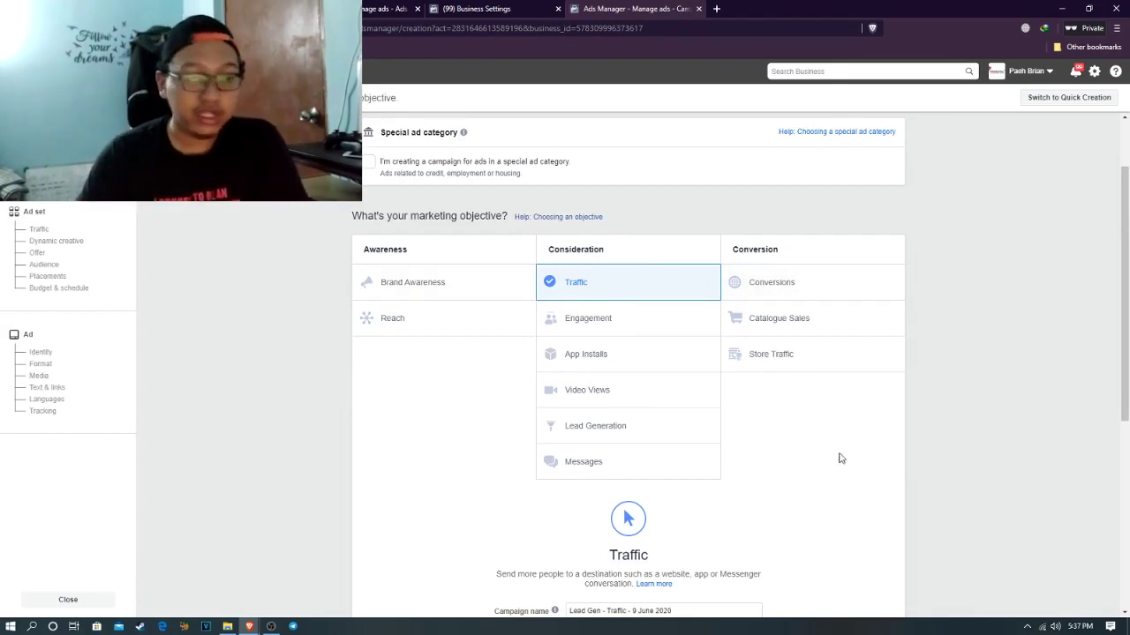
Examine the marketing objectives, the dated campaign name and the campaign budget optimisation settings
scroll(615, 340, "down", 1)
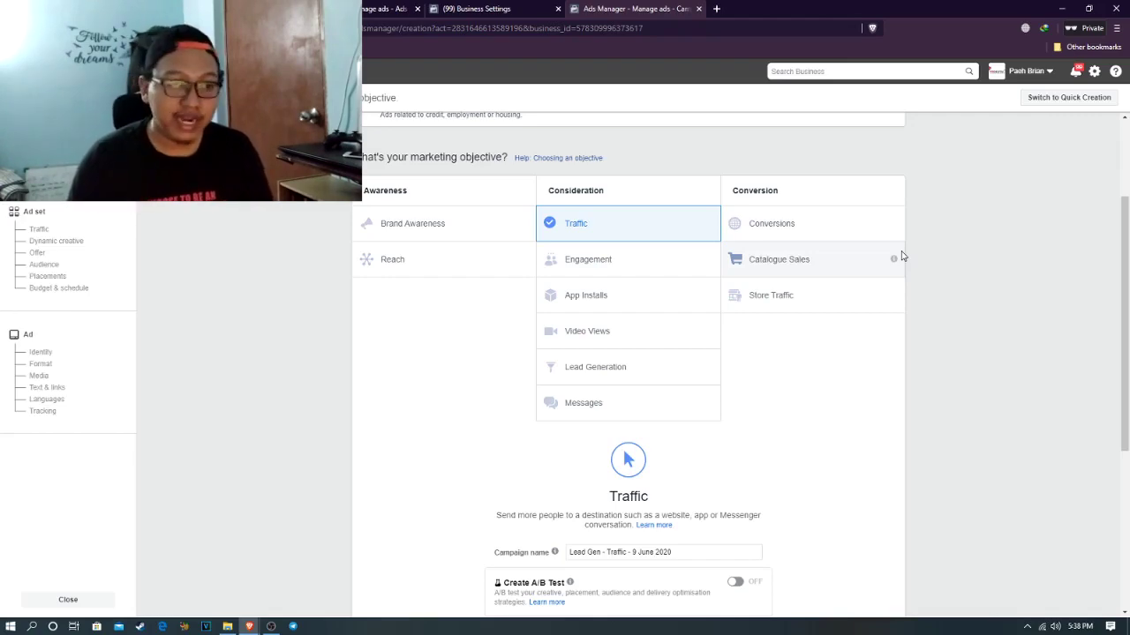
scroll(891, 250, "down", 2)
scroll(877, 253, "up", 2)
scroll(629, 259, "down", 1)
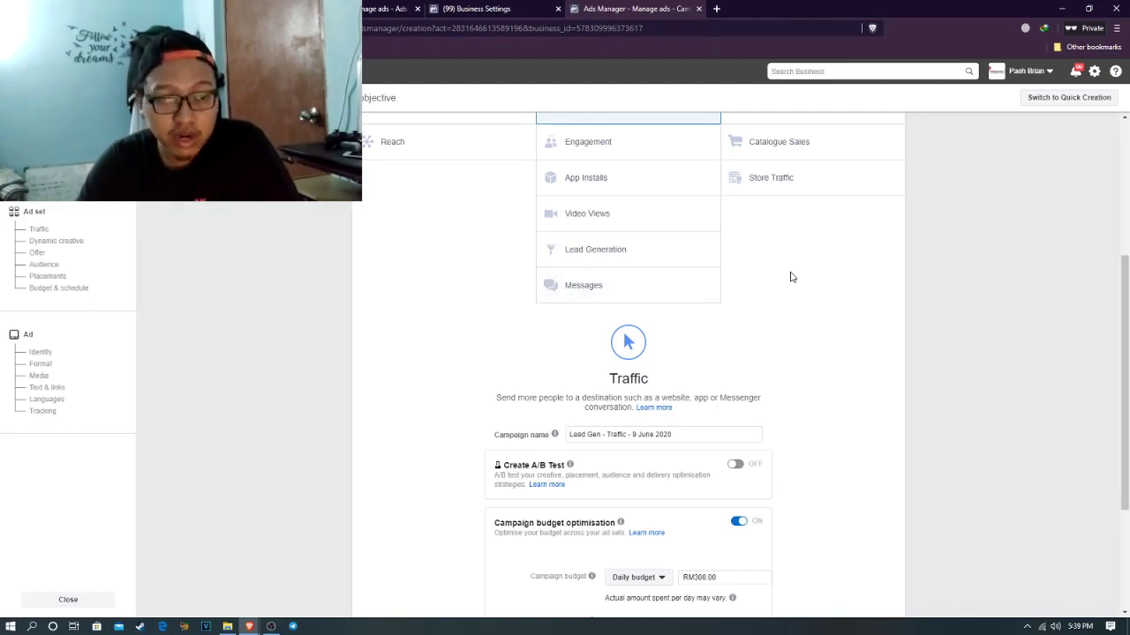
scroll(791, 277, "up", 1)
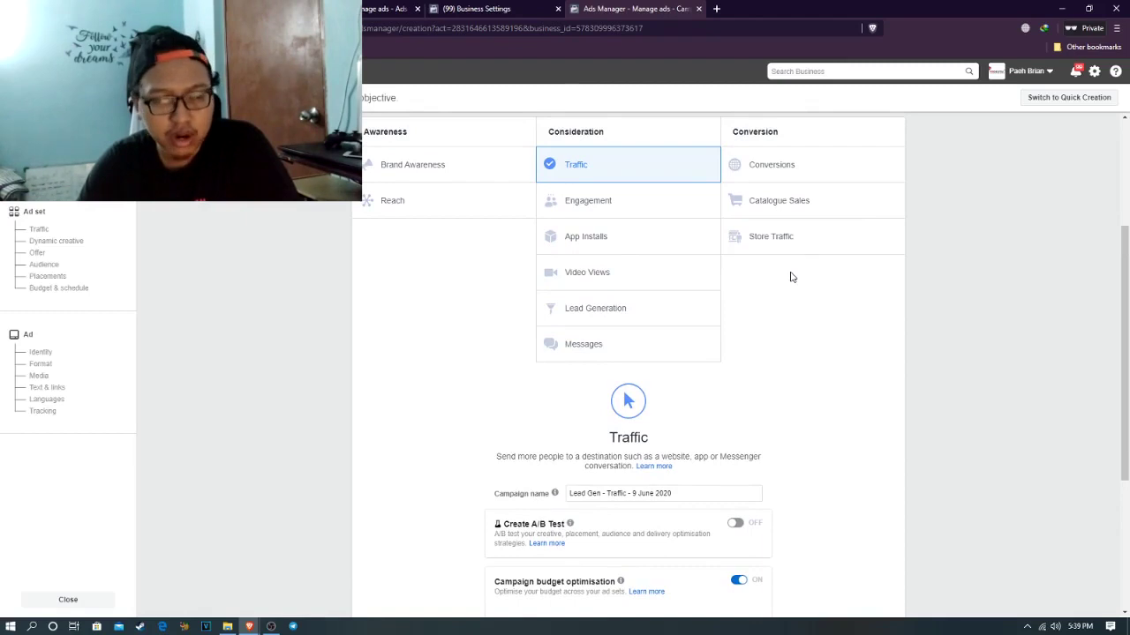
scroll(786, 281, "down", 3)
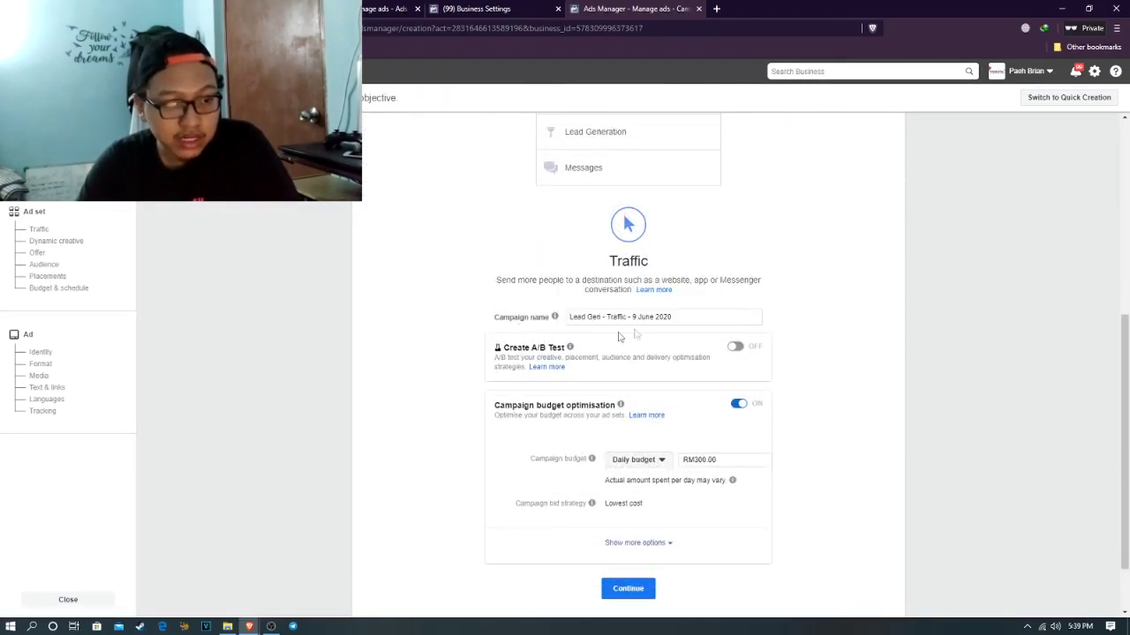
left_click_drag(573, 316, 718, 316)
left_click(845, 315)
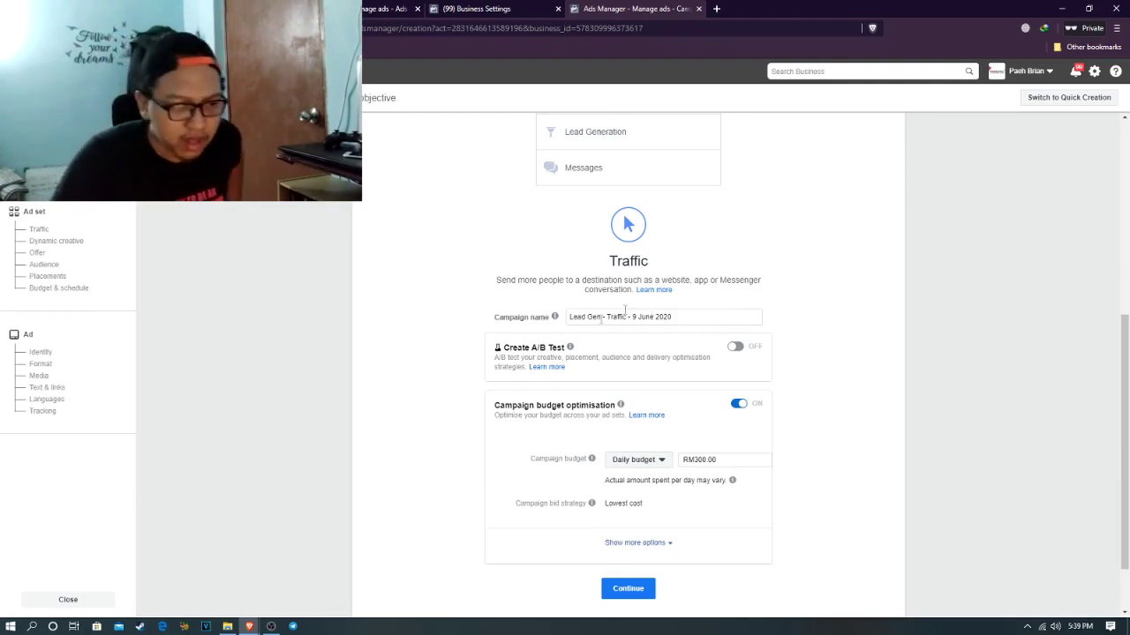
scroll(639, 356, "down", 1)
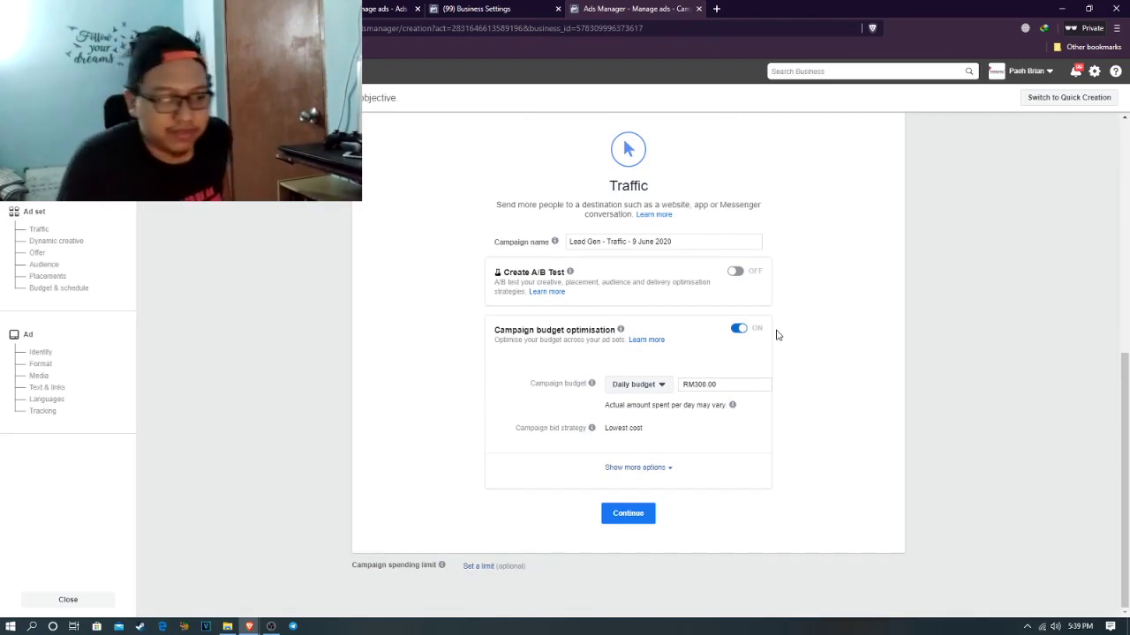
Glance at the Project Wireframes slides, return to Ads Manager and review the campaign form from the special ad category down to the budget
left_click(177, 587)
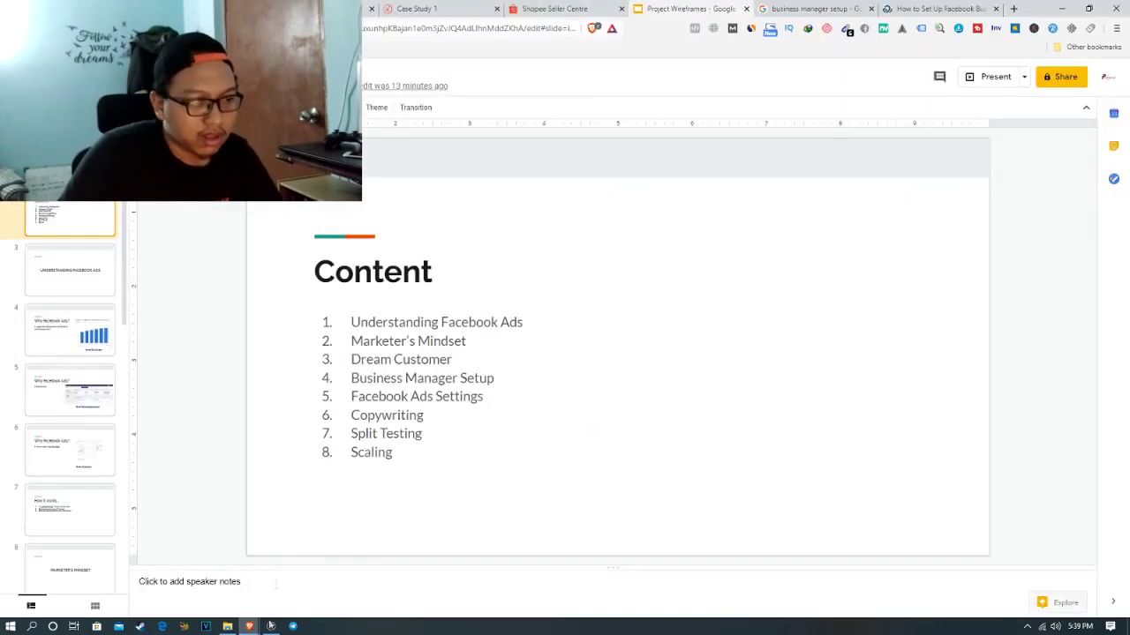
mouse_move(250, 626)
left_click(282, 578)
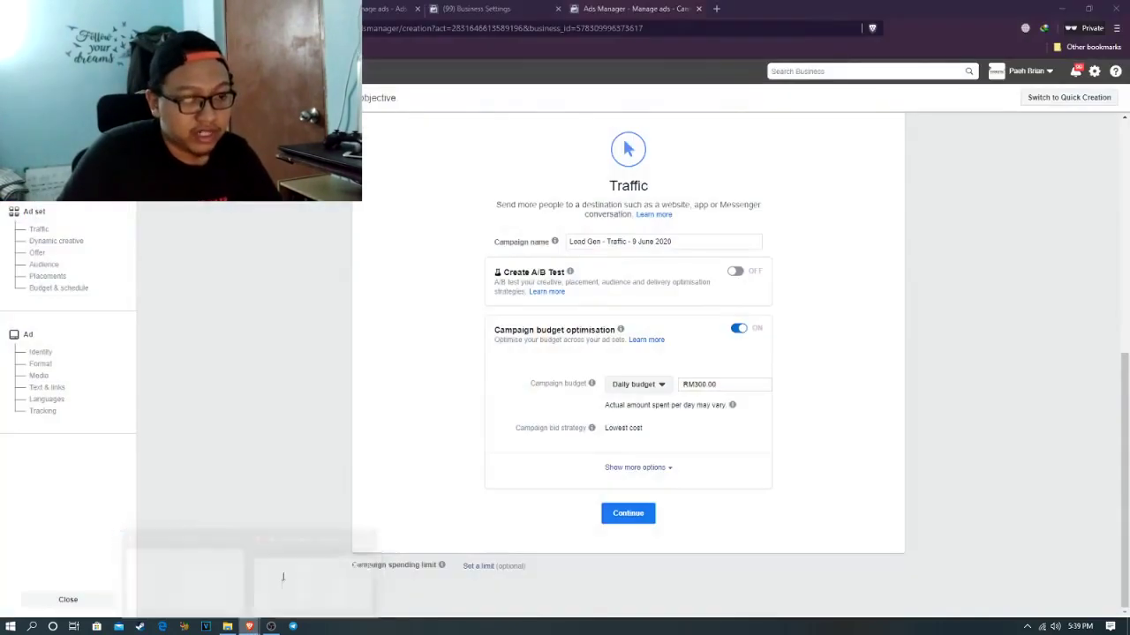
scroll(459, 300, "up", 4)
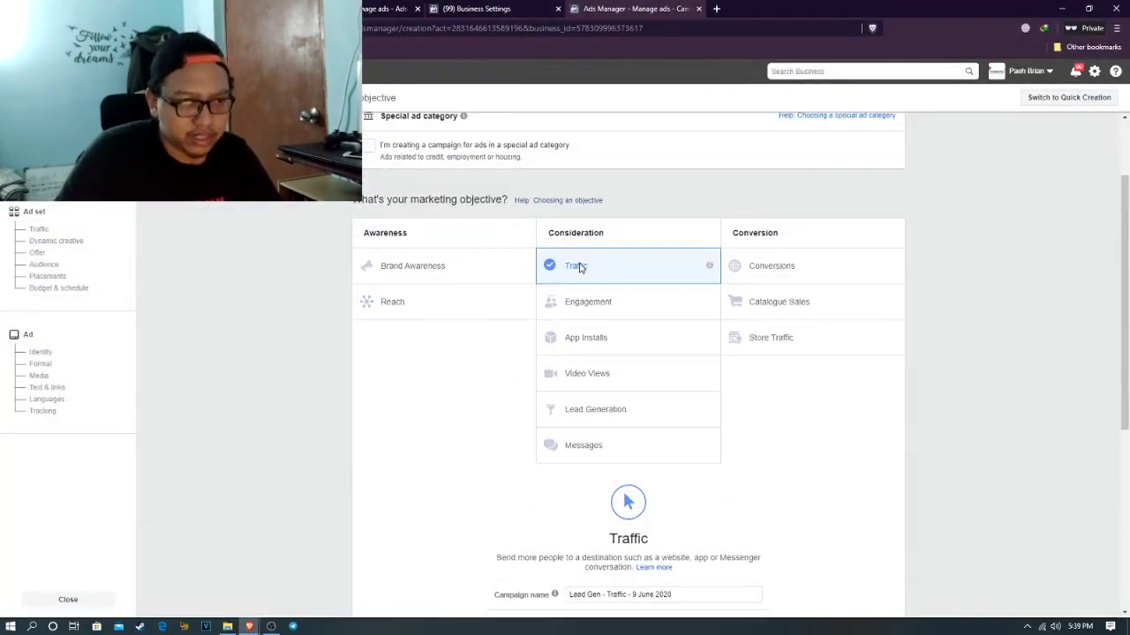
scroll(578, 267, "up", 1)
scroll(524, 255, "up", 1)
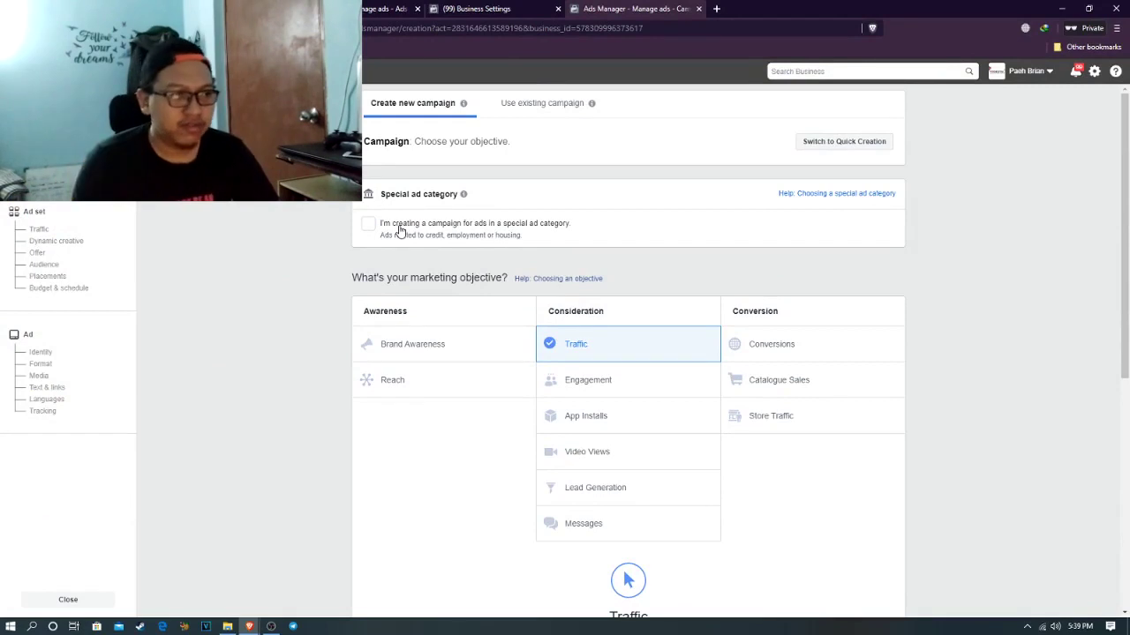
scroll(656, 234, "down", 1)
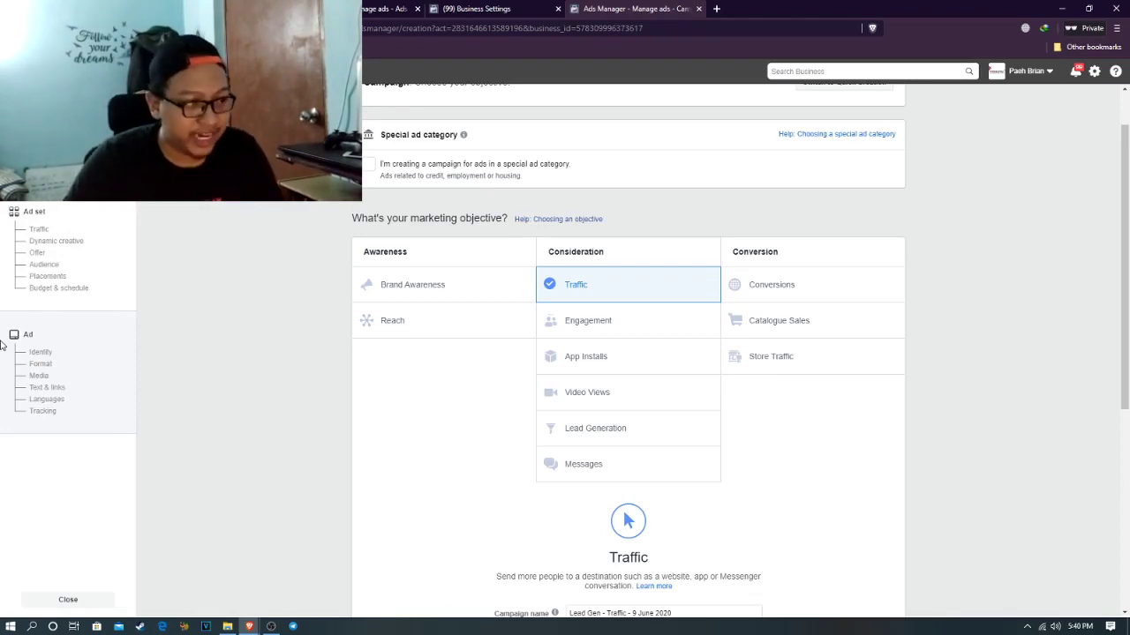
scroll(512, 352, "down", 3)
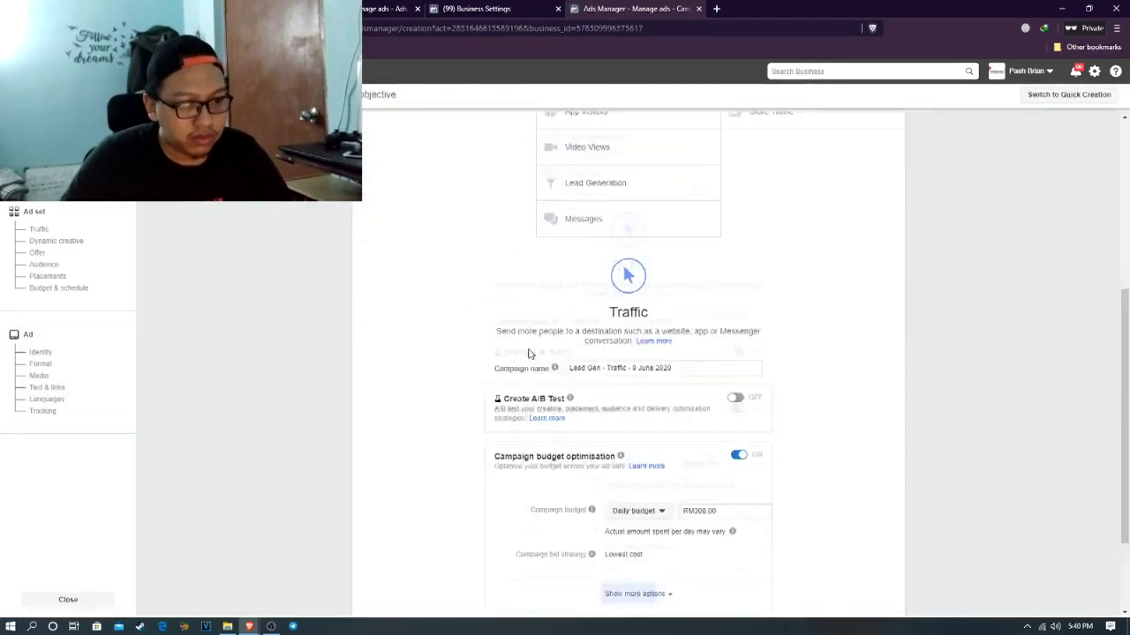
scroll(512, 351, "down", 2)
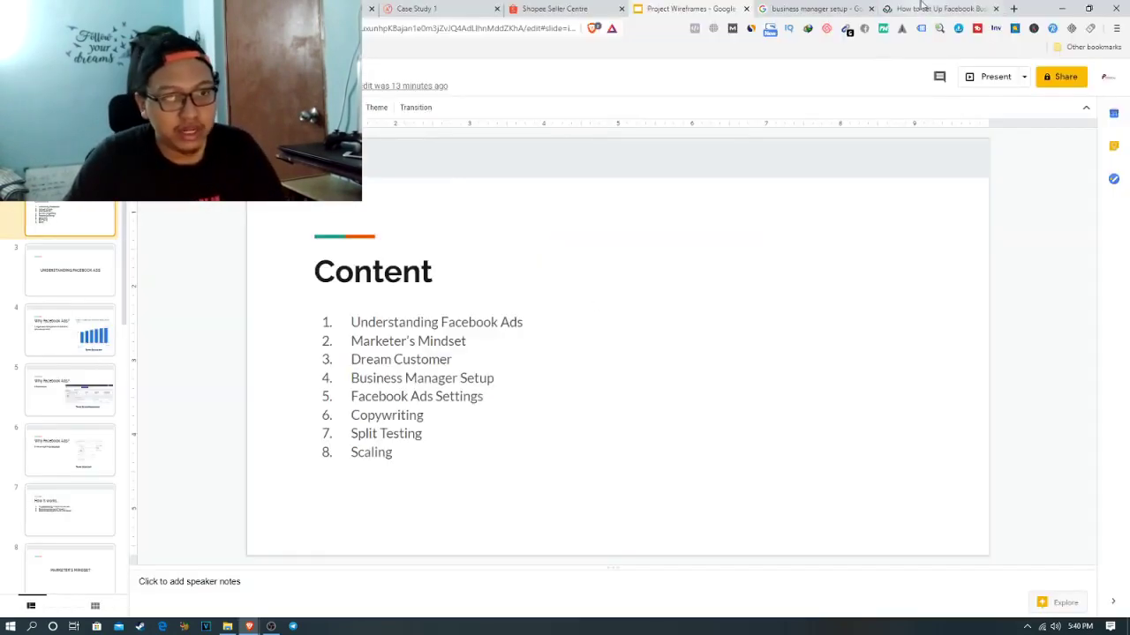
In the slides browser window, search Google Images for campaign budget optimization, then open AdEspresso's with/without comparison image and copy it
left_click(936, 8)
left_click(371, 33)
type("campai")
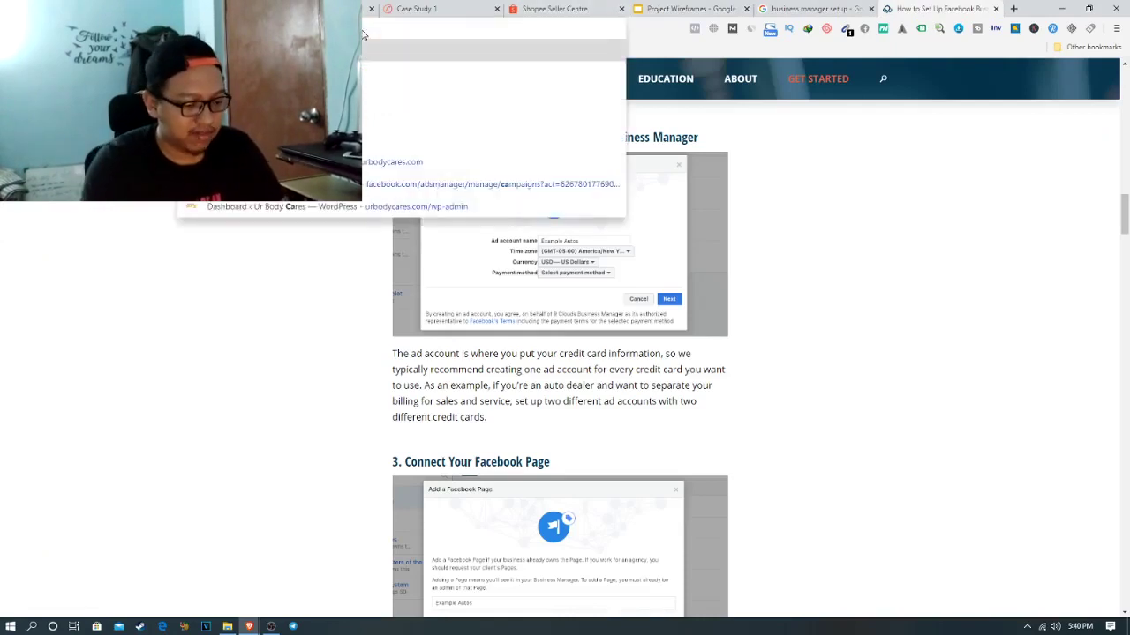
type("gn")
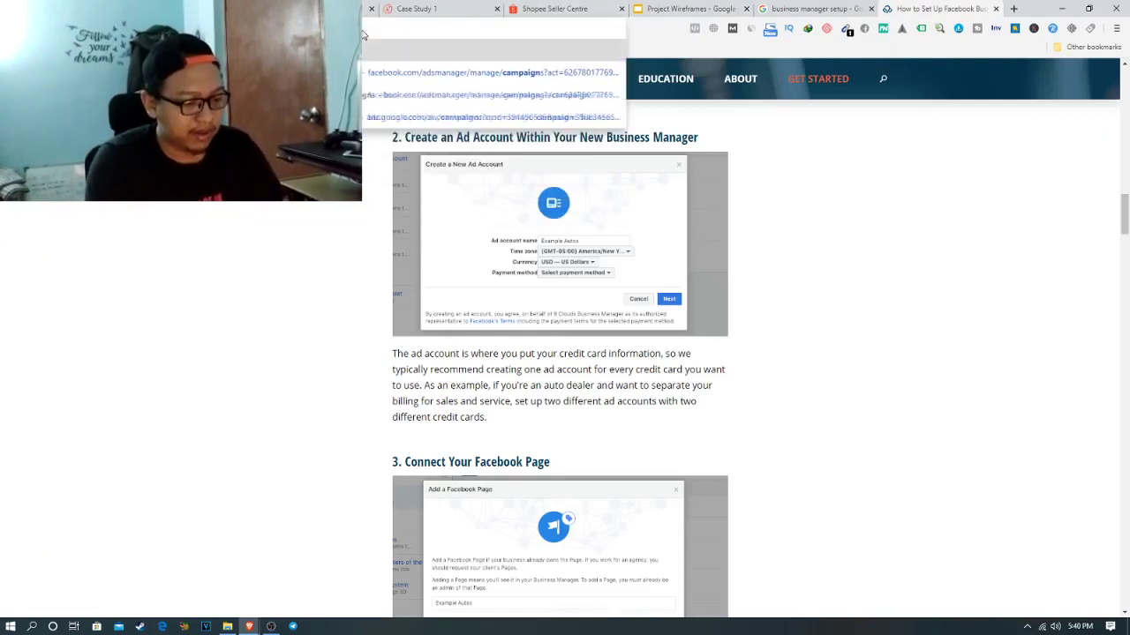
key("Escape")
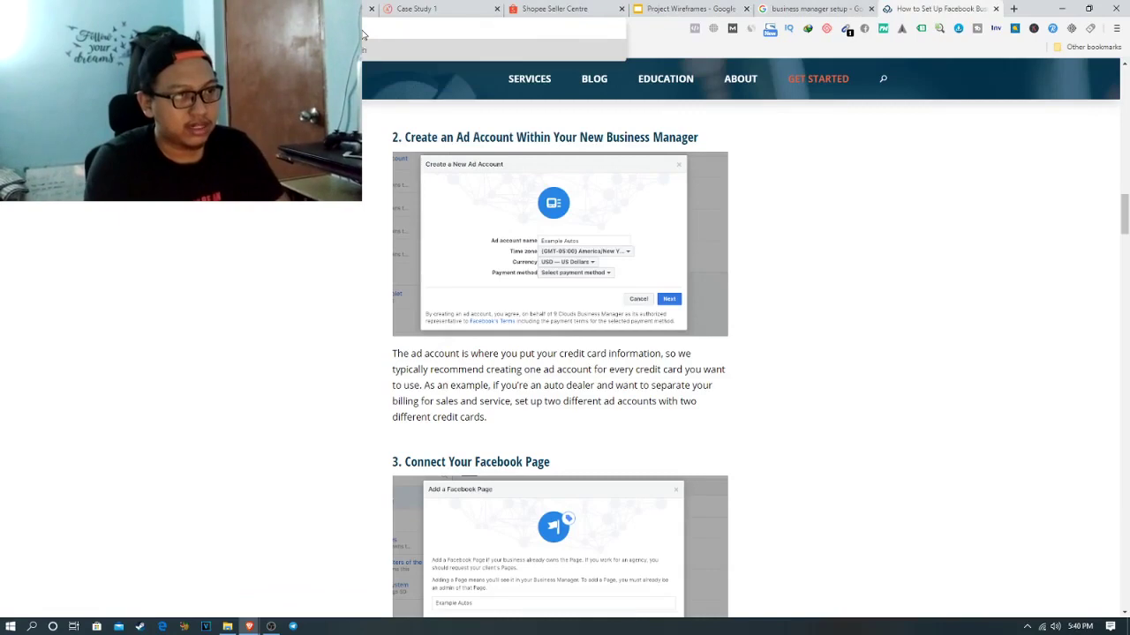
key("Return")
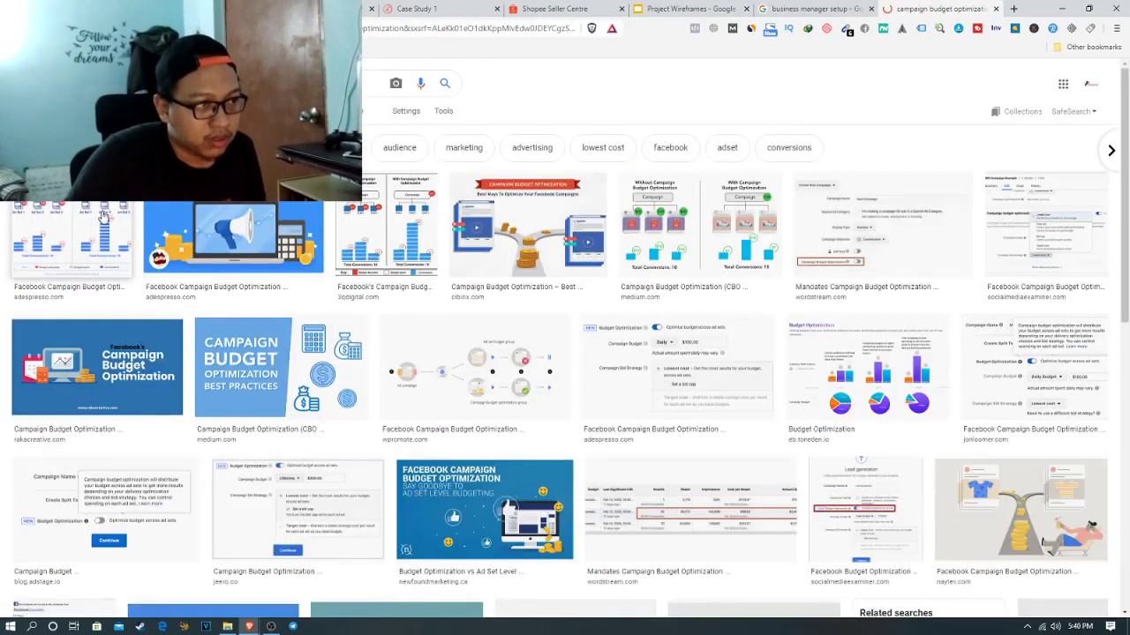
left_click(62, 230)
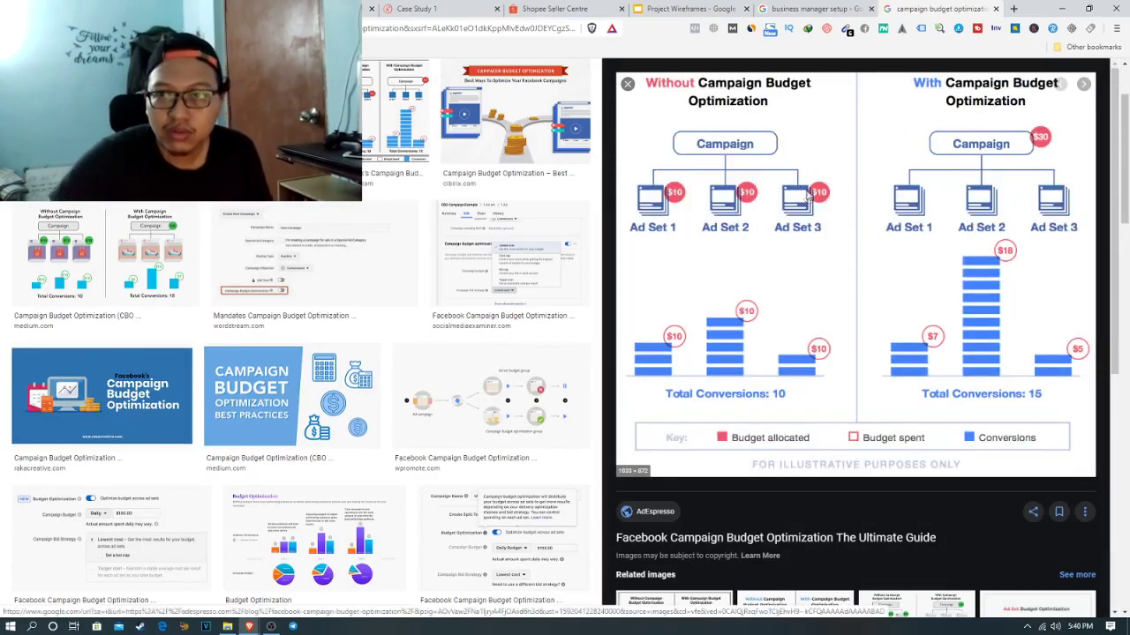
right_click(862, 289)
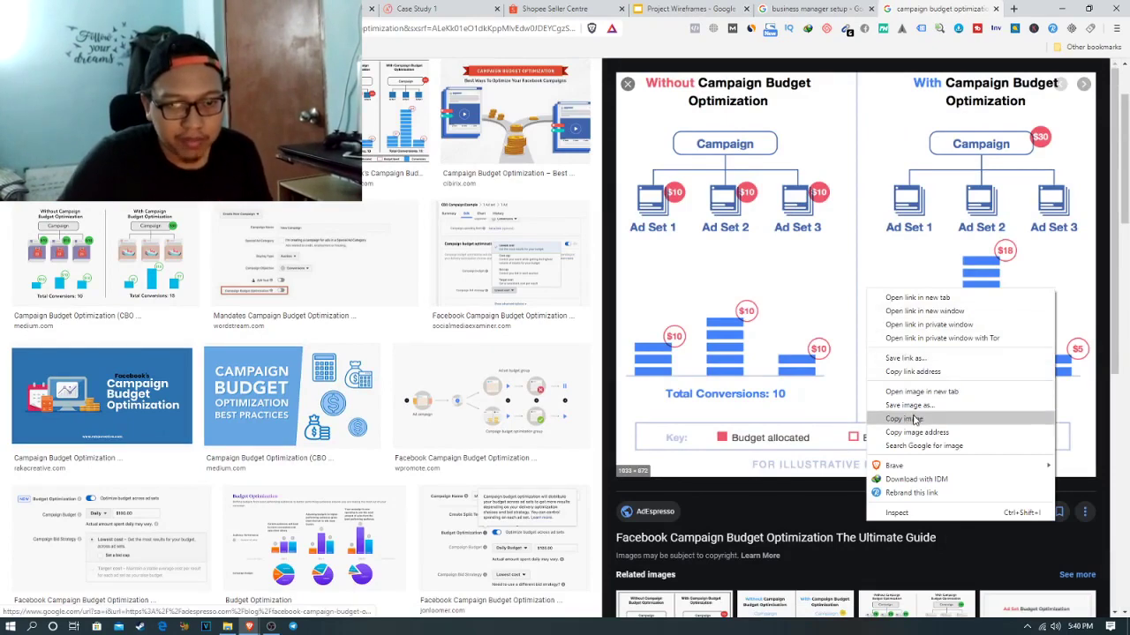
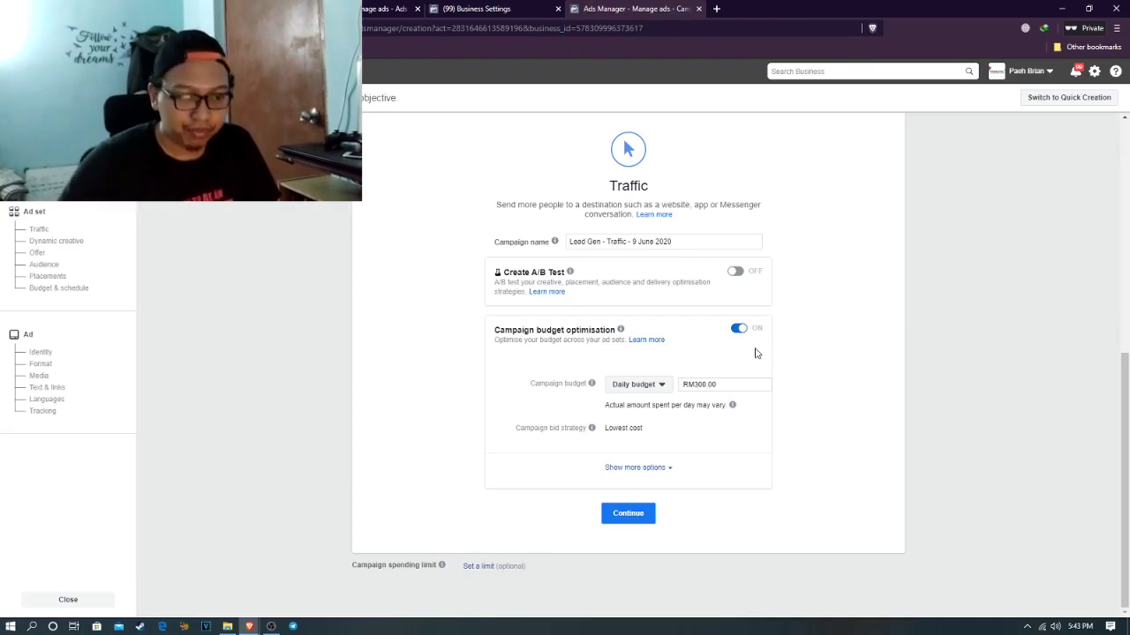
In the Ads Manager window, set the Traffic campaign's daily budget to RM100
left_click(733, 386)
type("100")
left_click(888, 383)
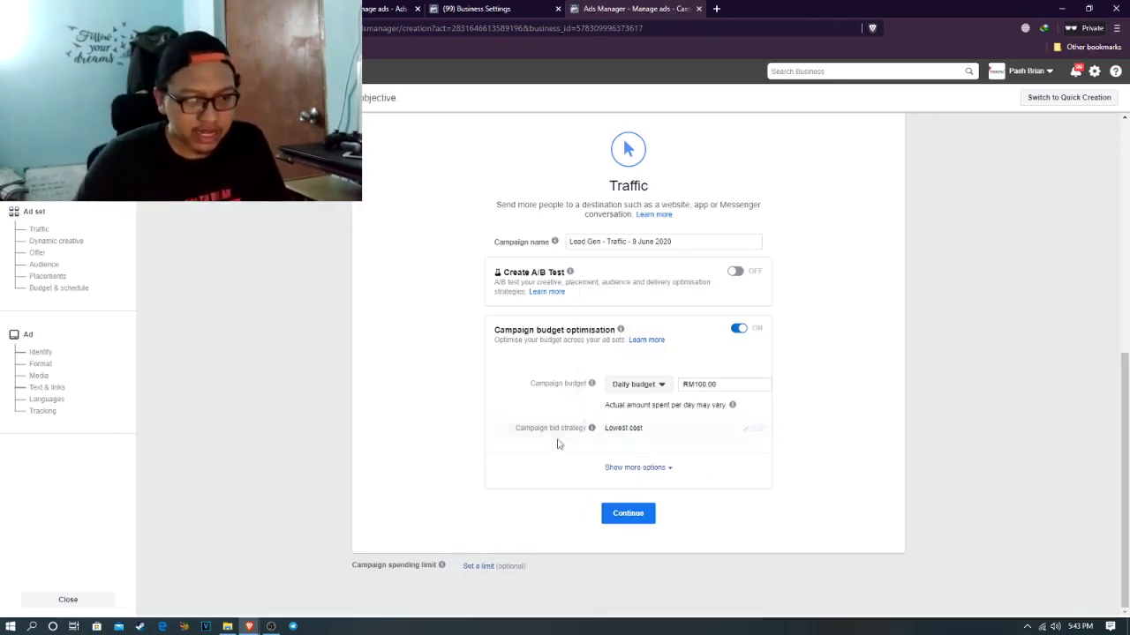
Check the campaign bid strategy options, keep Lowest cost and continue to the ad set settings
left_click(756, 430)
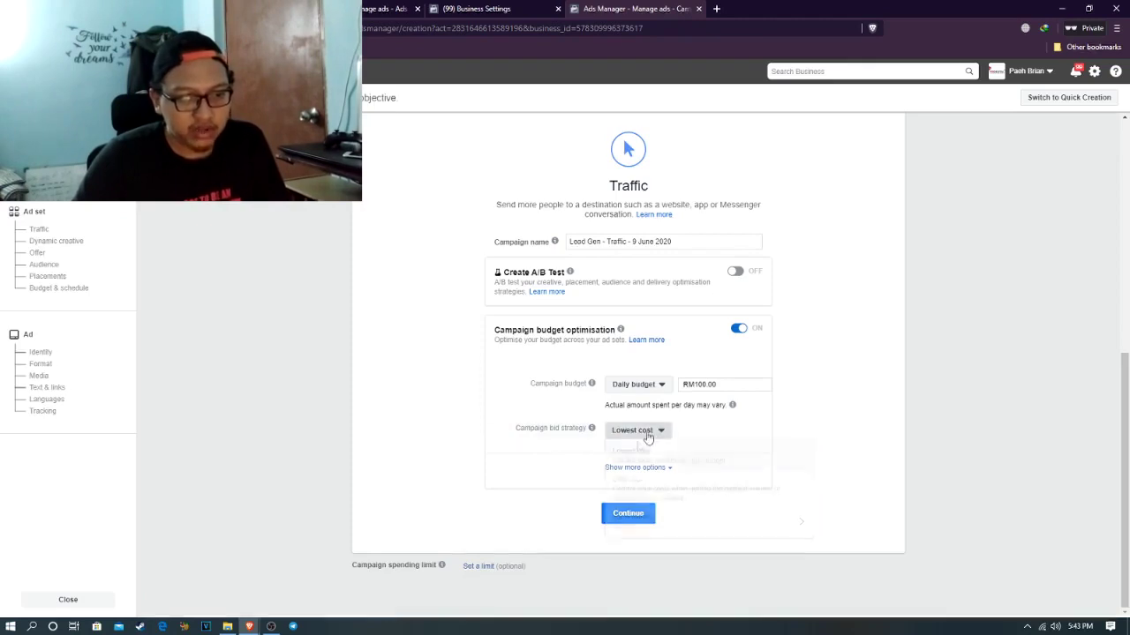
left_click(646, 432)
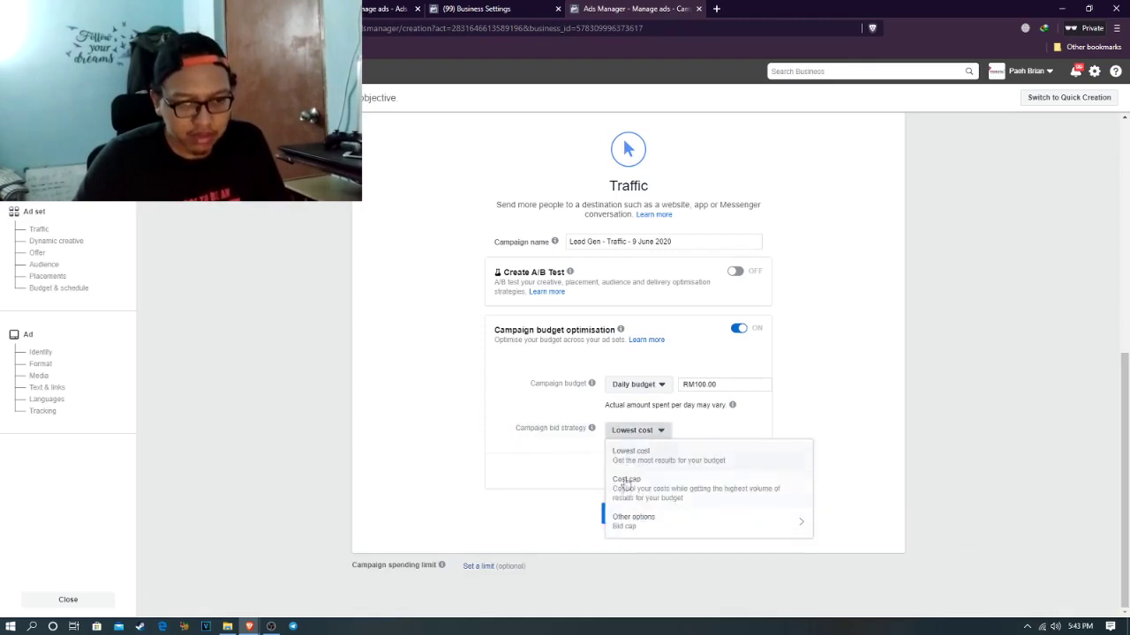
left_click(468, 476)
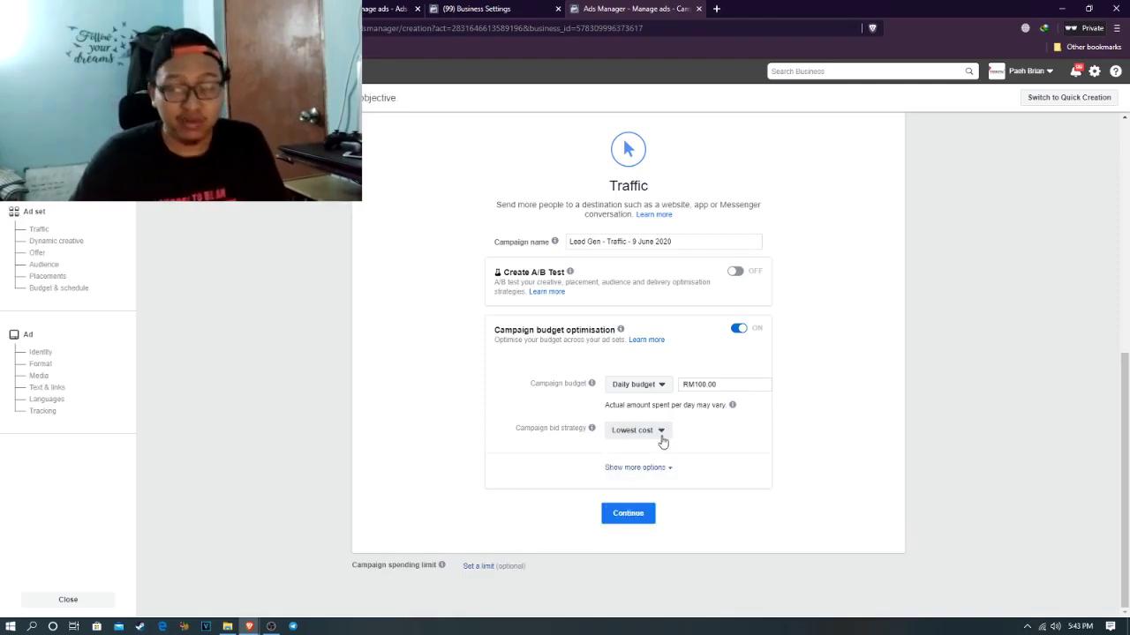
left_click(639, 514)
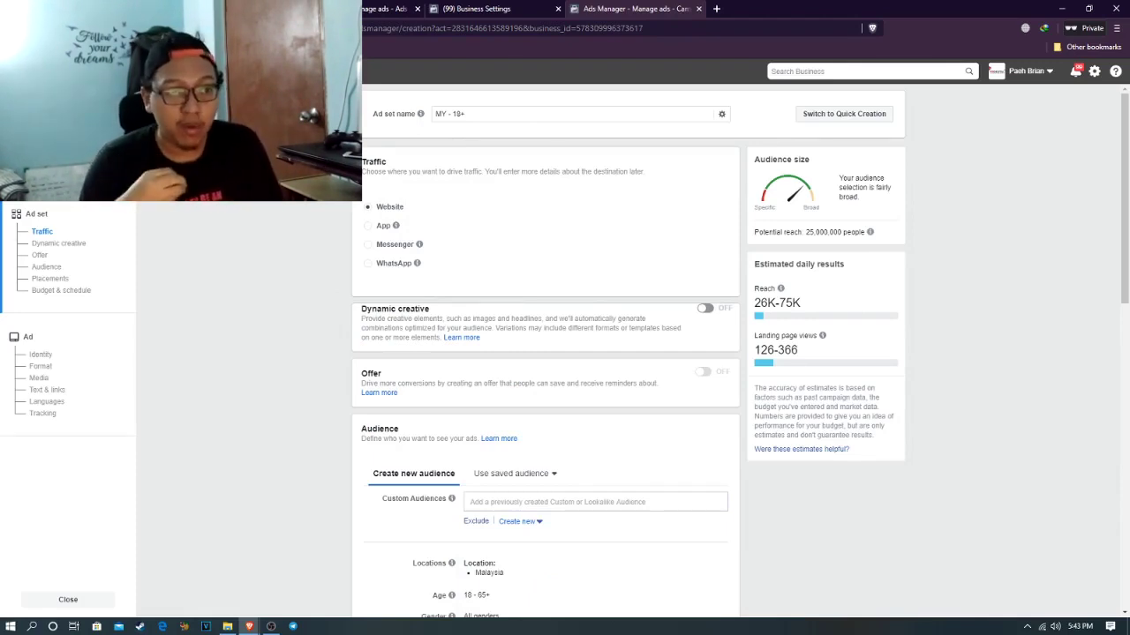
In the ad set's Audience section, set location targeting to People living in this location
scroll(362, 216, "down", 3)
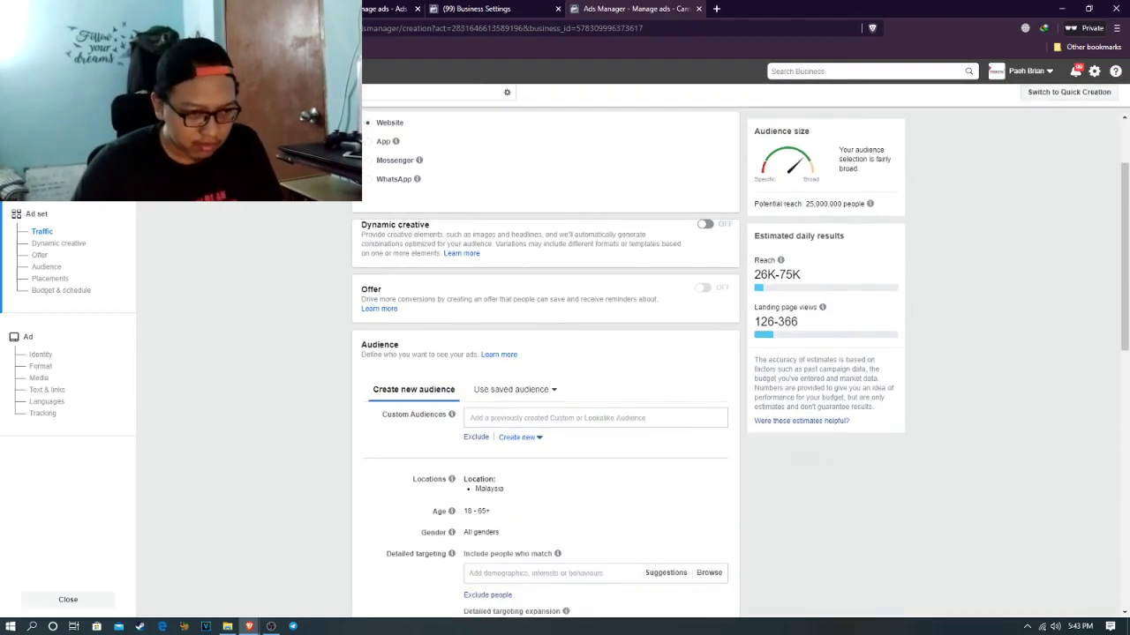
scroll(585, 330, "down", 2)
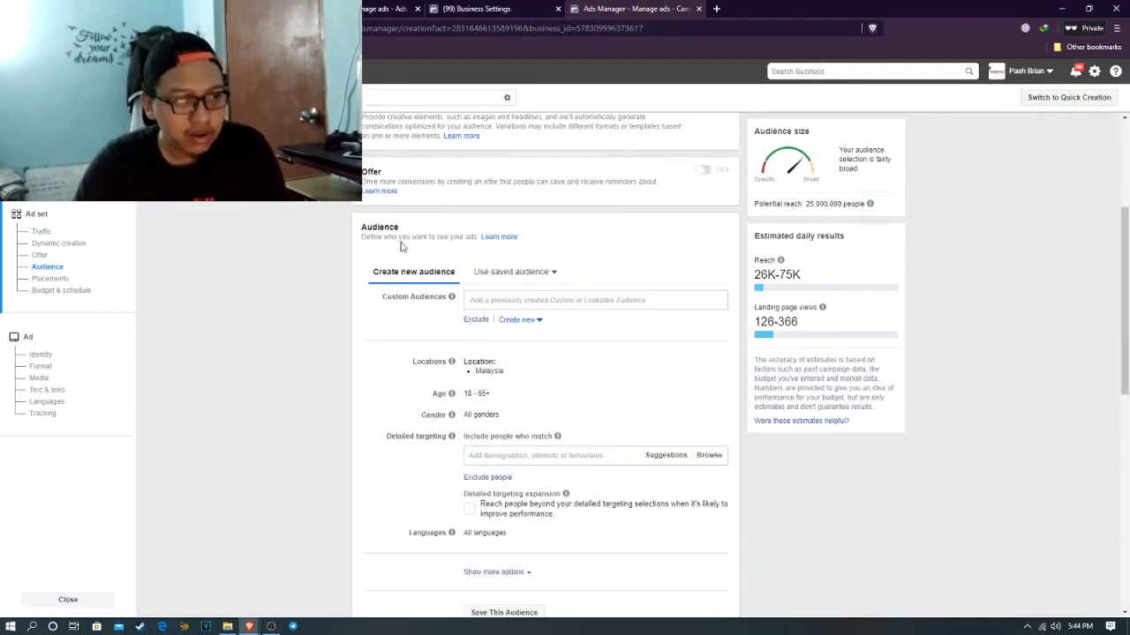
scroll(541, 247, "up", 2)
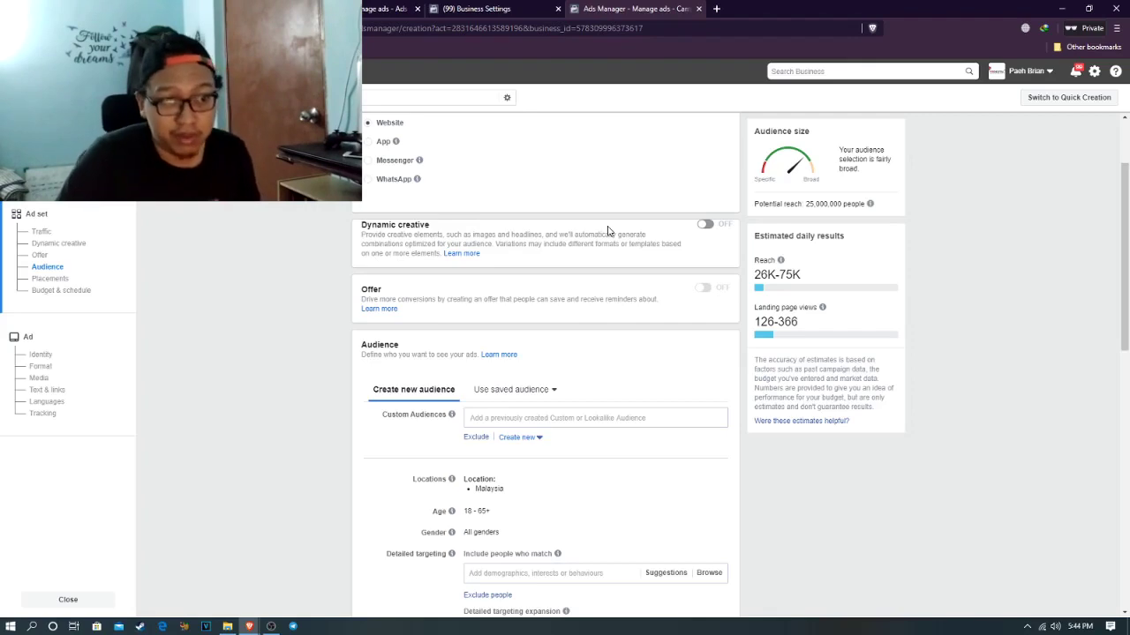
scroll(607, 231, "down", 2)
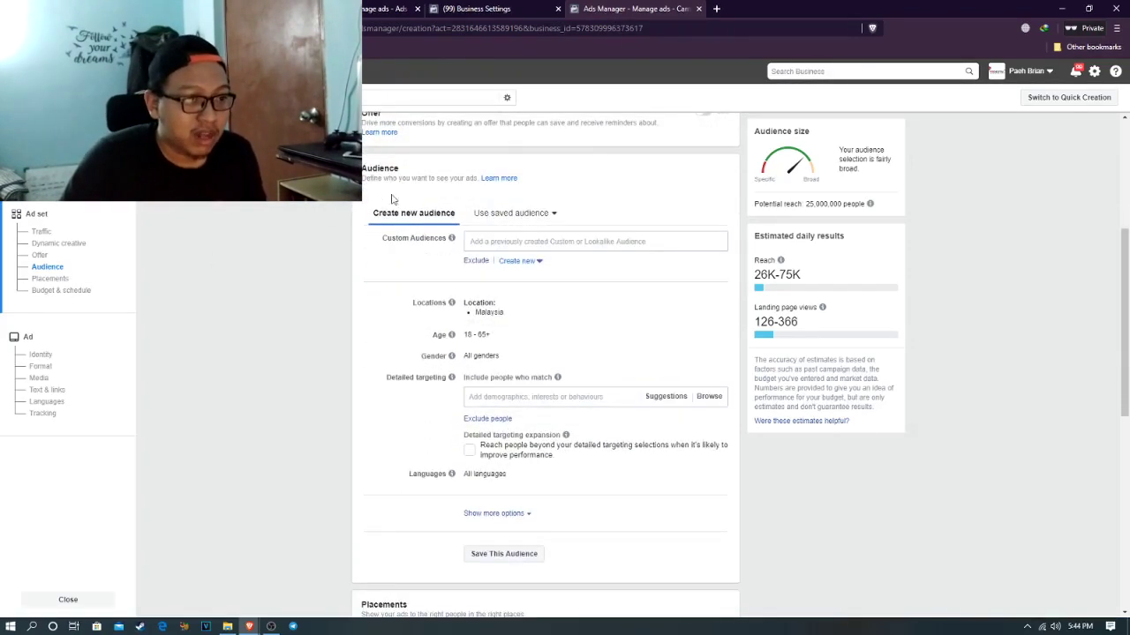
mouse_move(701, 309)
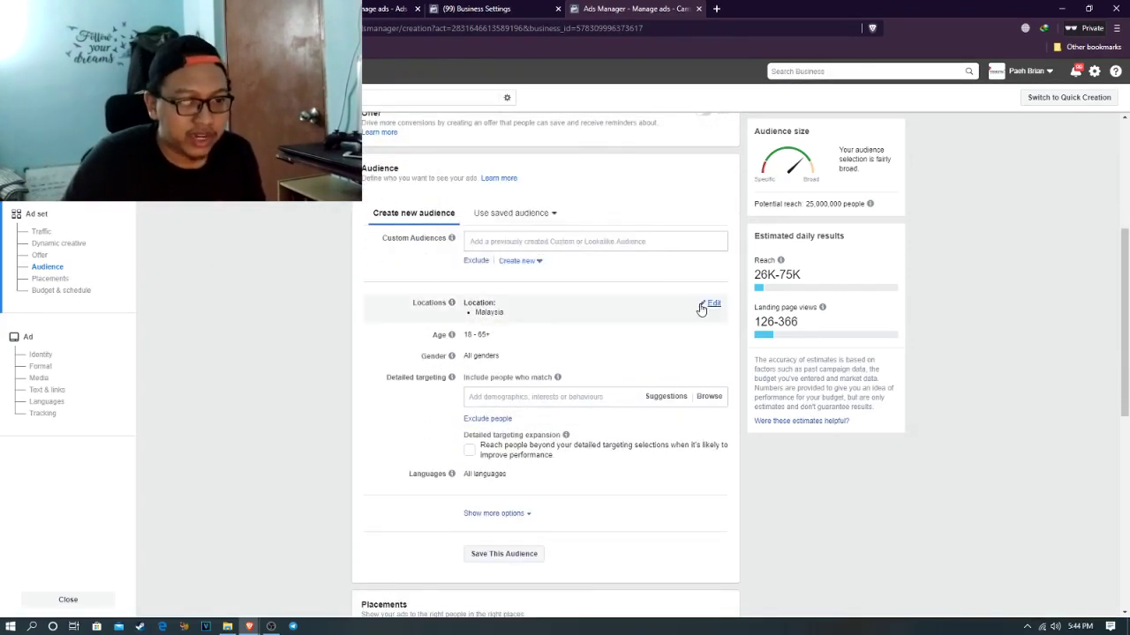
left_click(515, 309)
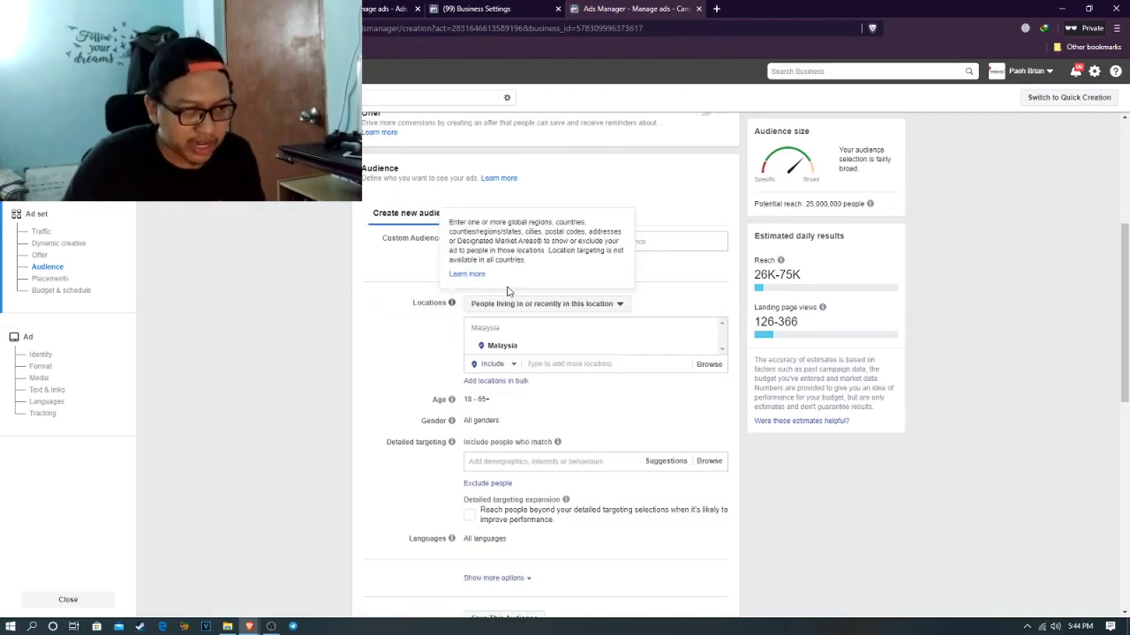
left_click(615, 306)
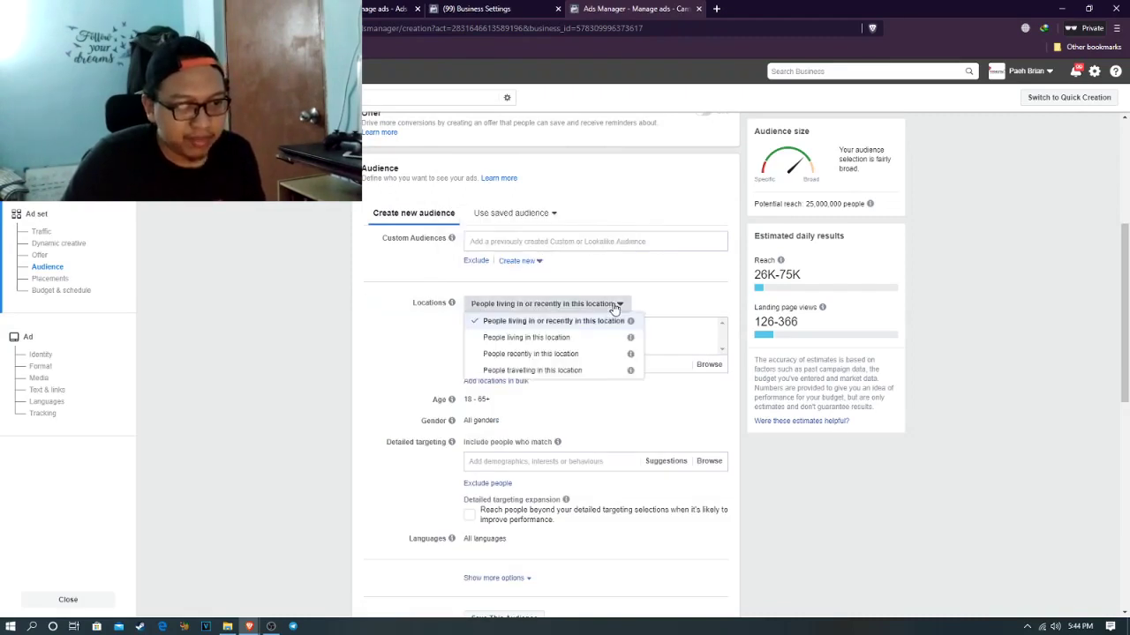
left_click(496, 341)
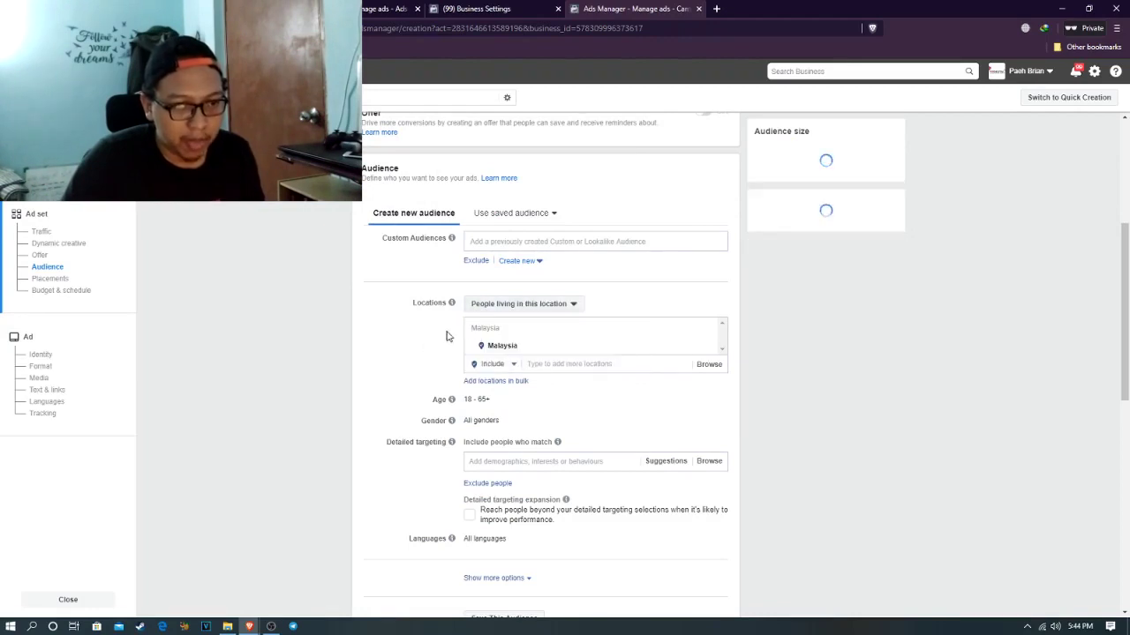
Start adding a location, switch to the Project Wireframes slides and view the Customer Avatar and Your Dream Customer slides
left_click(577, 365)
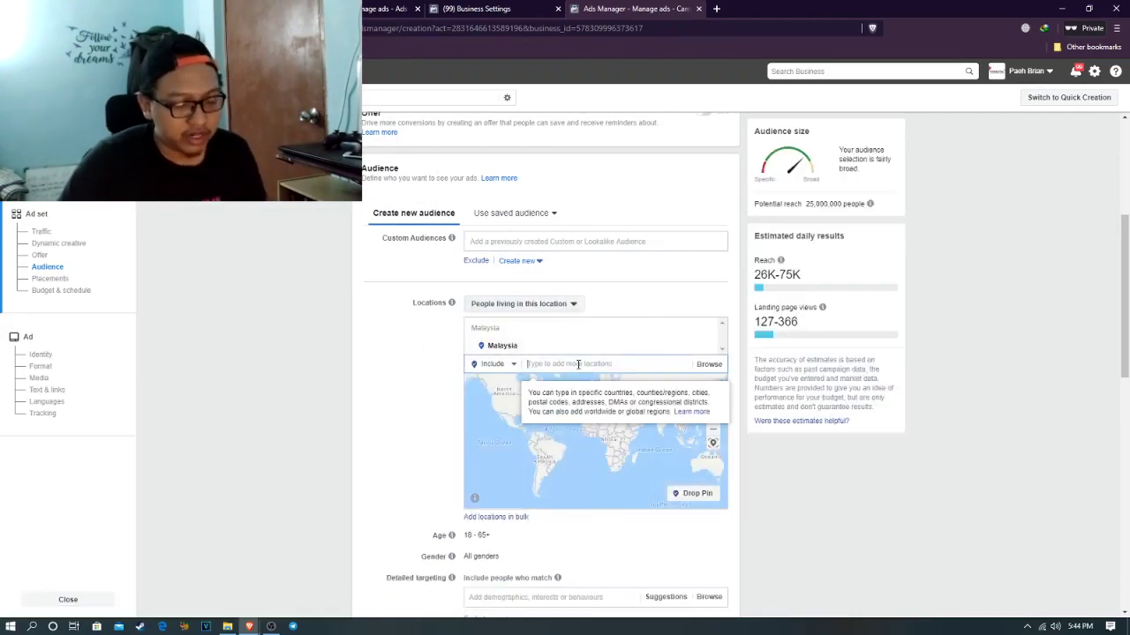
key("alt+Tab")
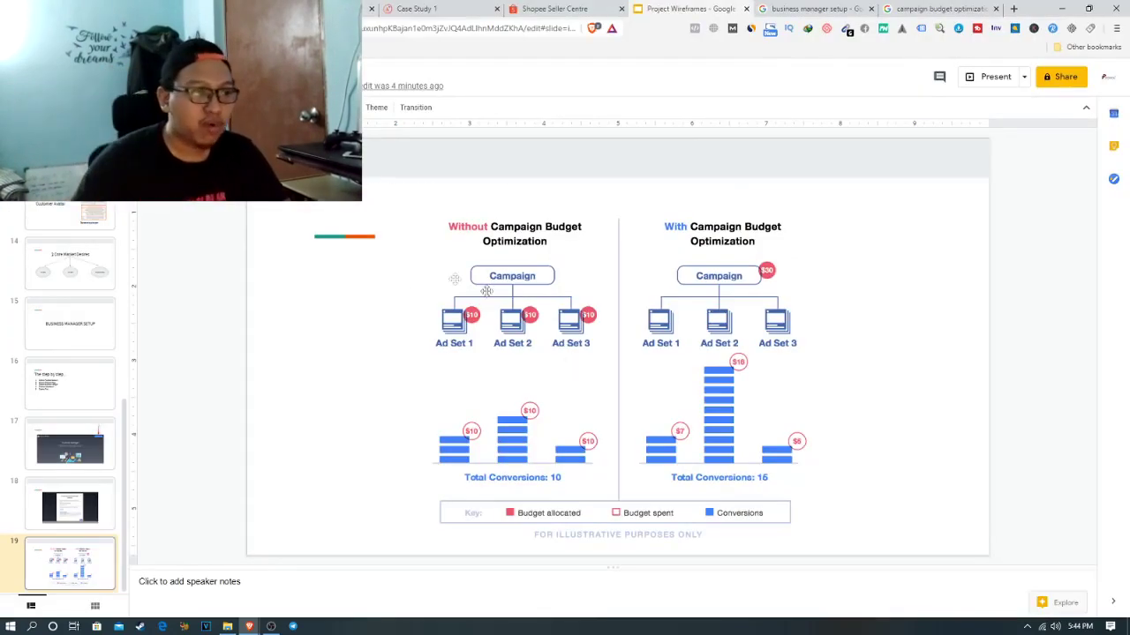
left_click(32, 221)
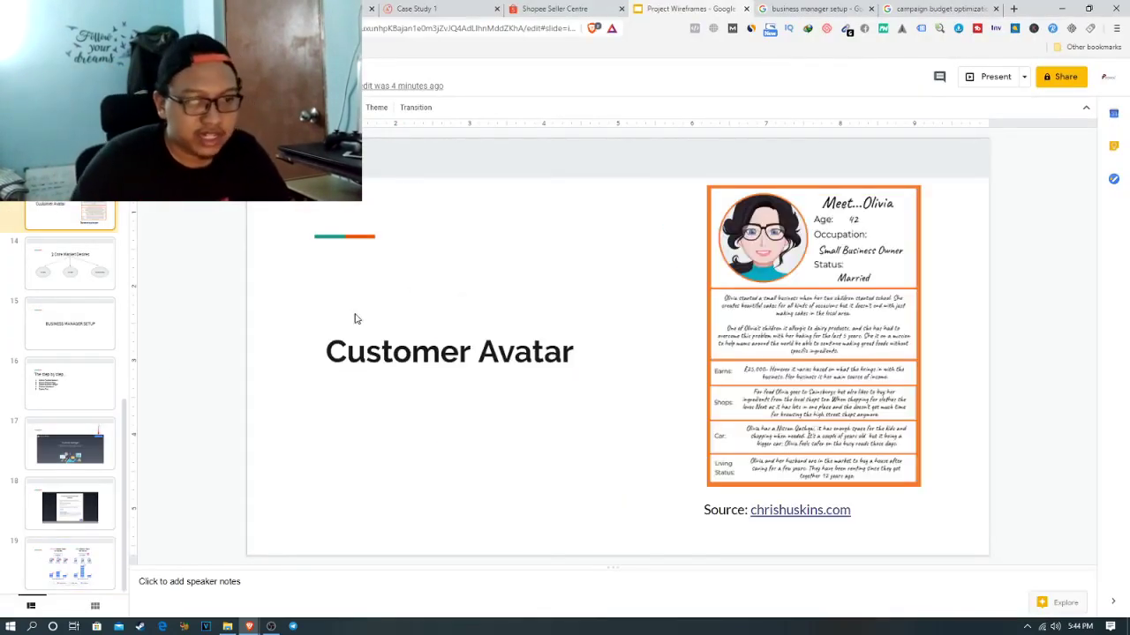
key("Up")
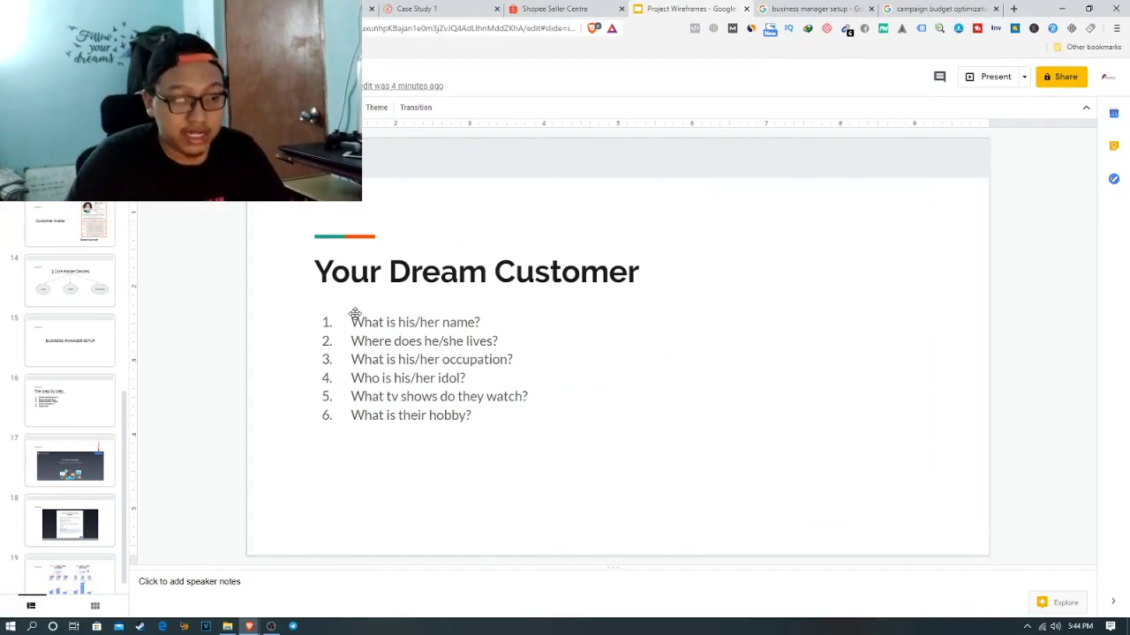
Back in the Ads Manager window, add Idaho, United States as a target location and remove Malaysia
key("alt+Tab")
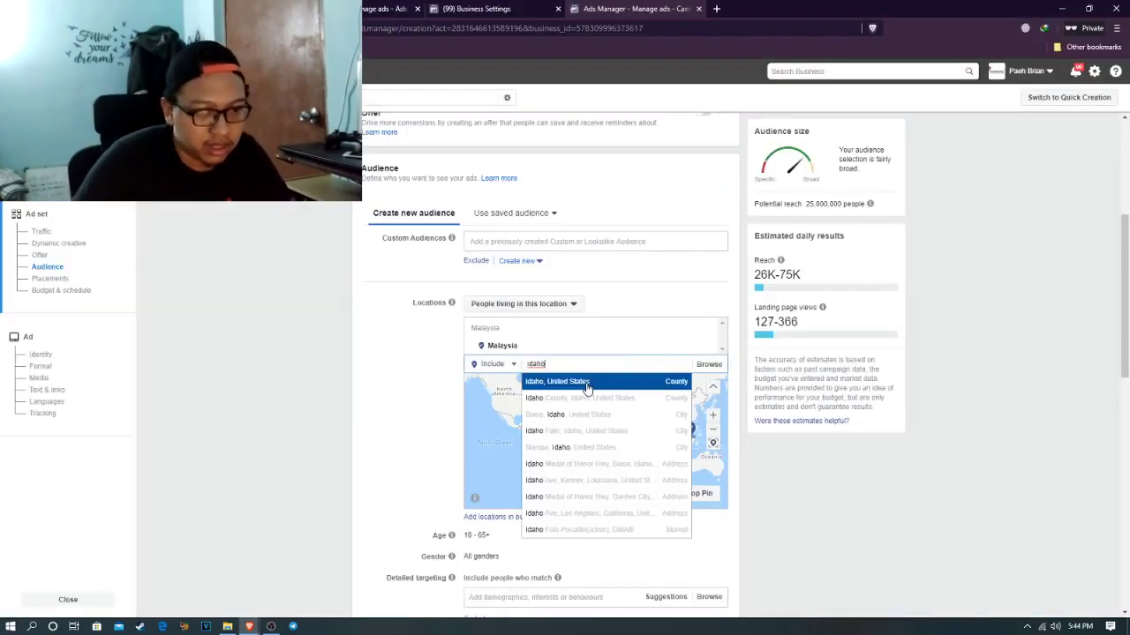
left_click(586, 385)
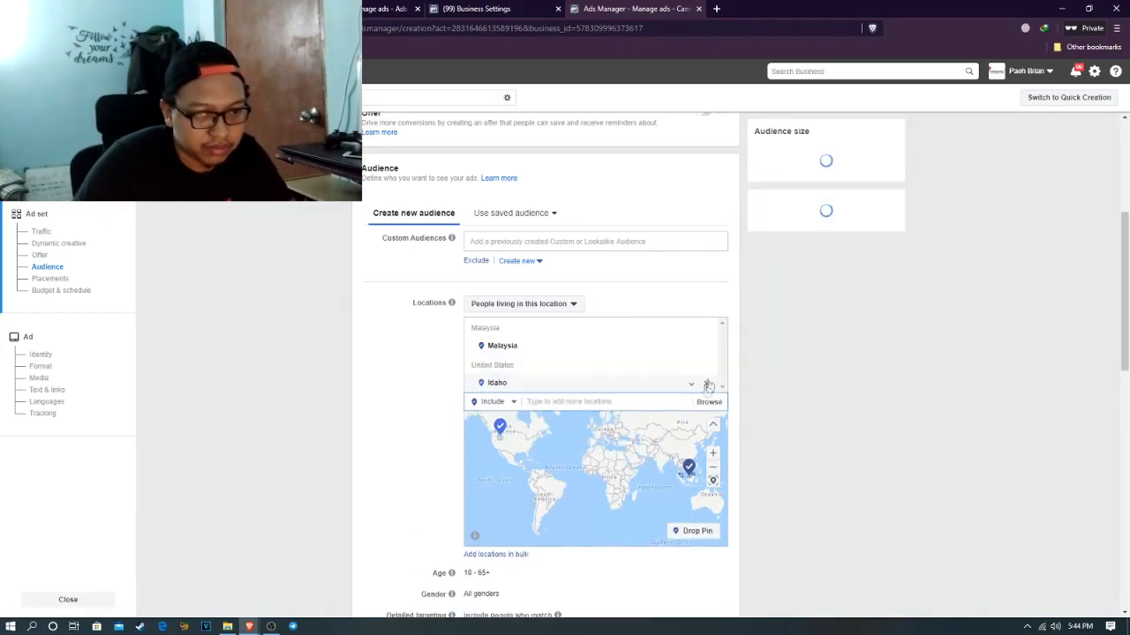
left_click(705, 348)
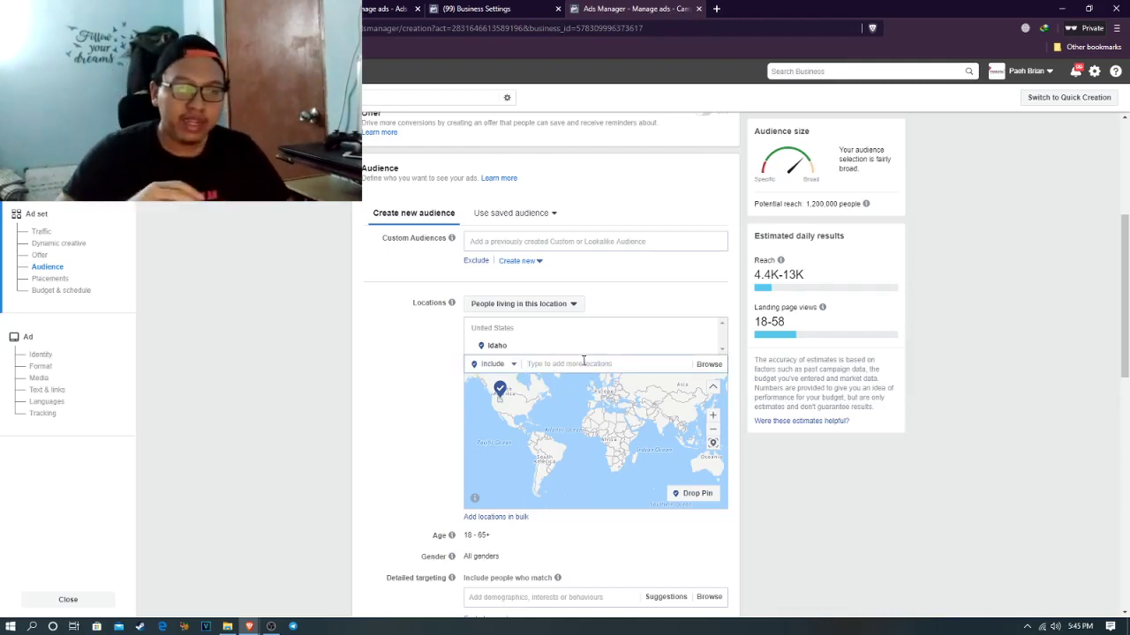
Narrow the audience location to the city of Boise, Idaho and highlight the potential reach figure
left_click(583, 362)
type("boise")
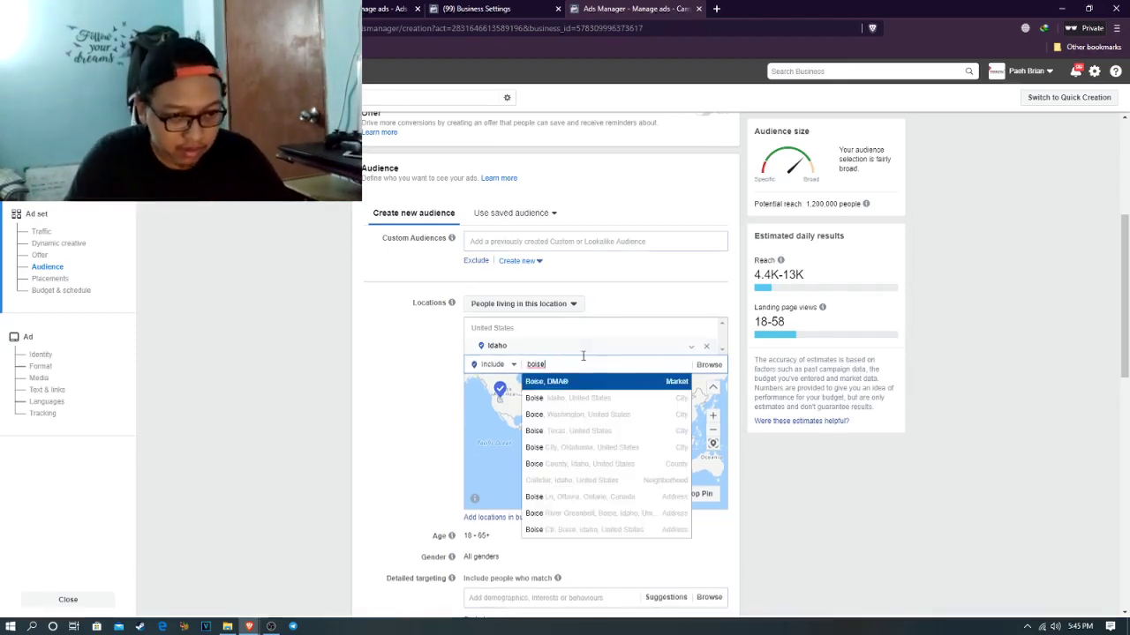
left_click(589, 398)
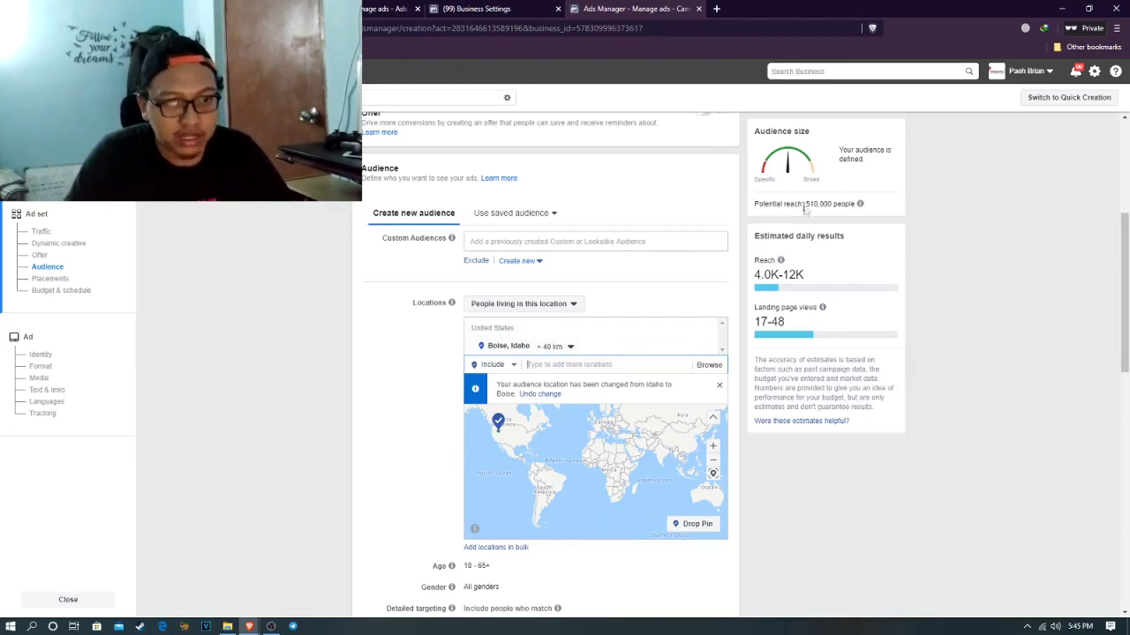
left_click_drag(806, 204, 847, 209)
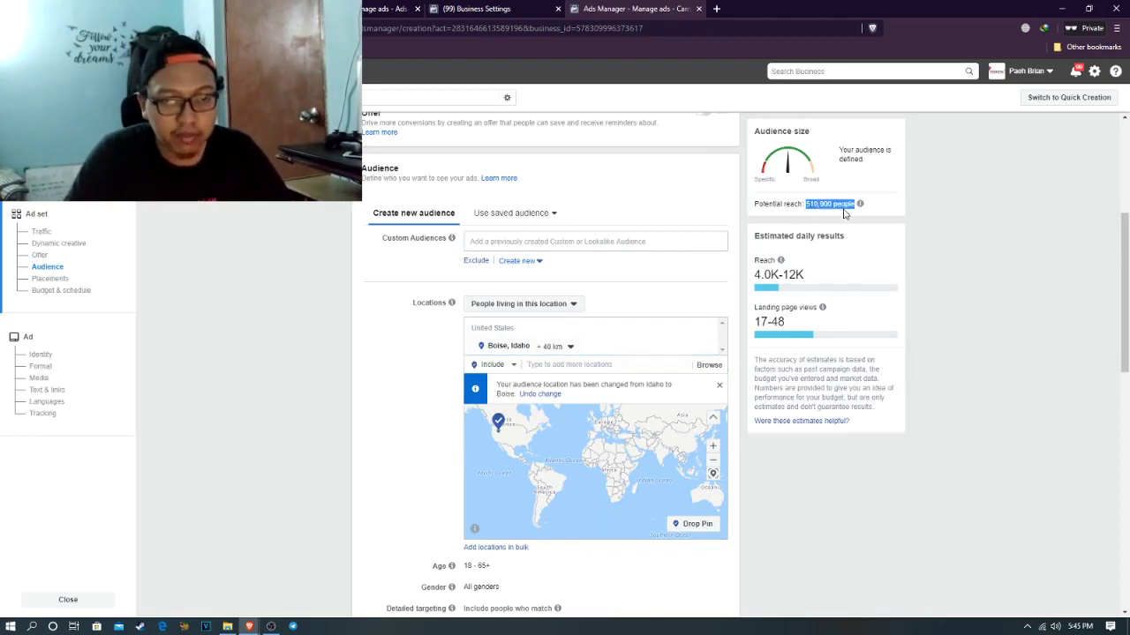
left_click(807, 205)
left_click_drag(808, 205, 829, 206)
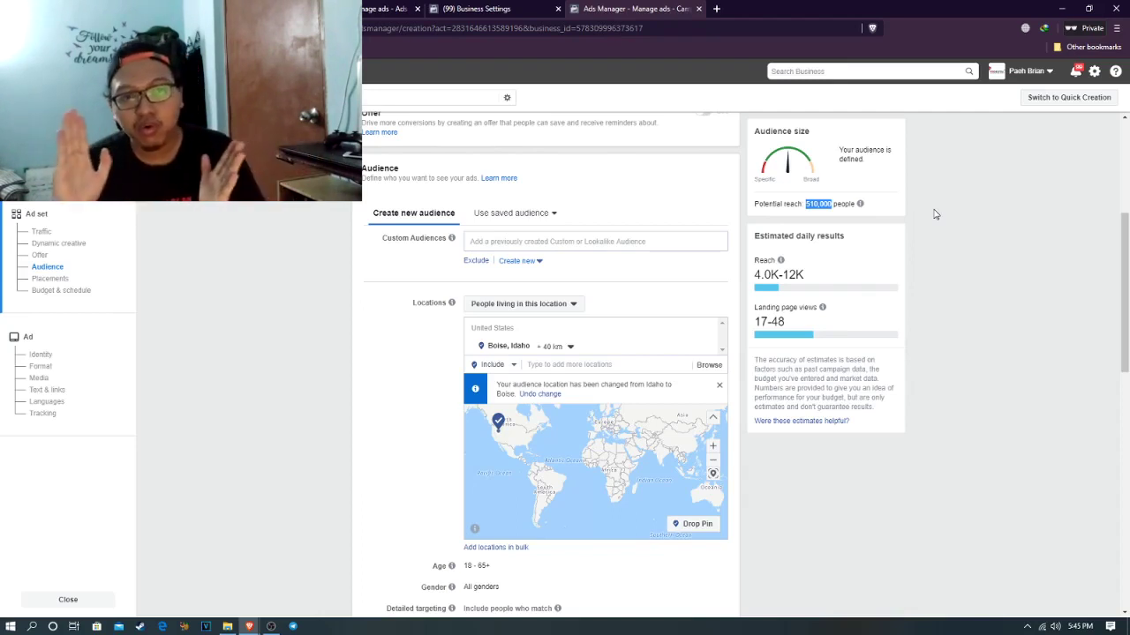
Reduce the targeting radius around Boise to 17 km
mouse_move(517, 347)
left_click(569, 347)
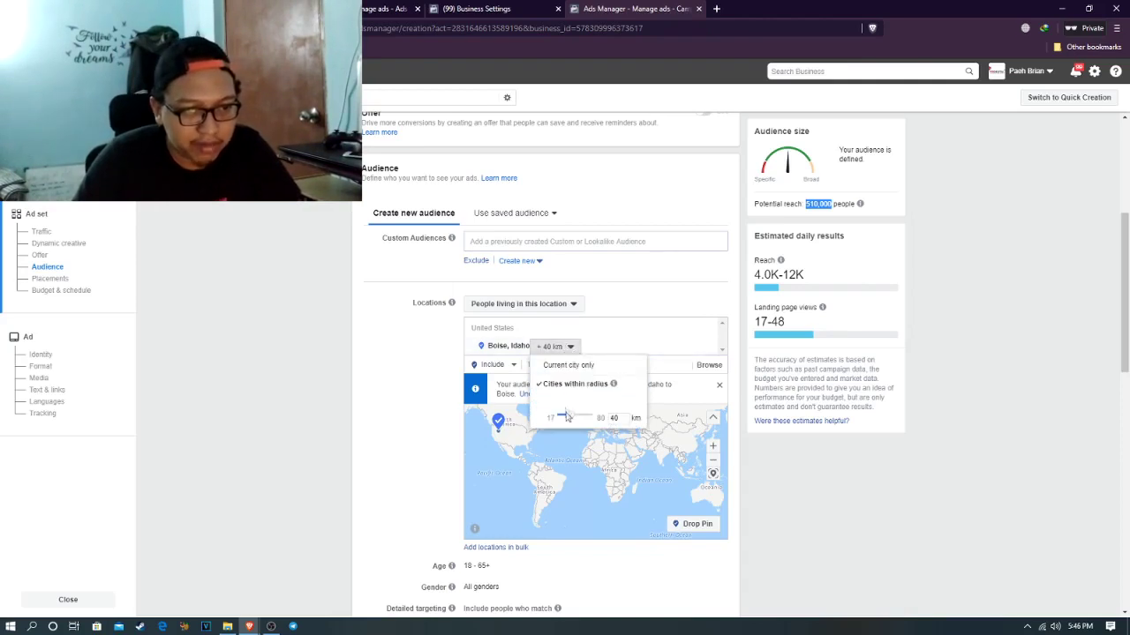
left_click_drag(571, 418, 535, 415)
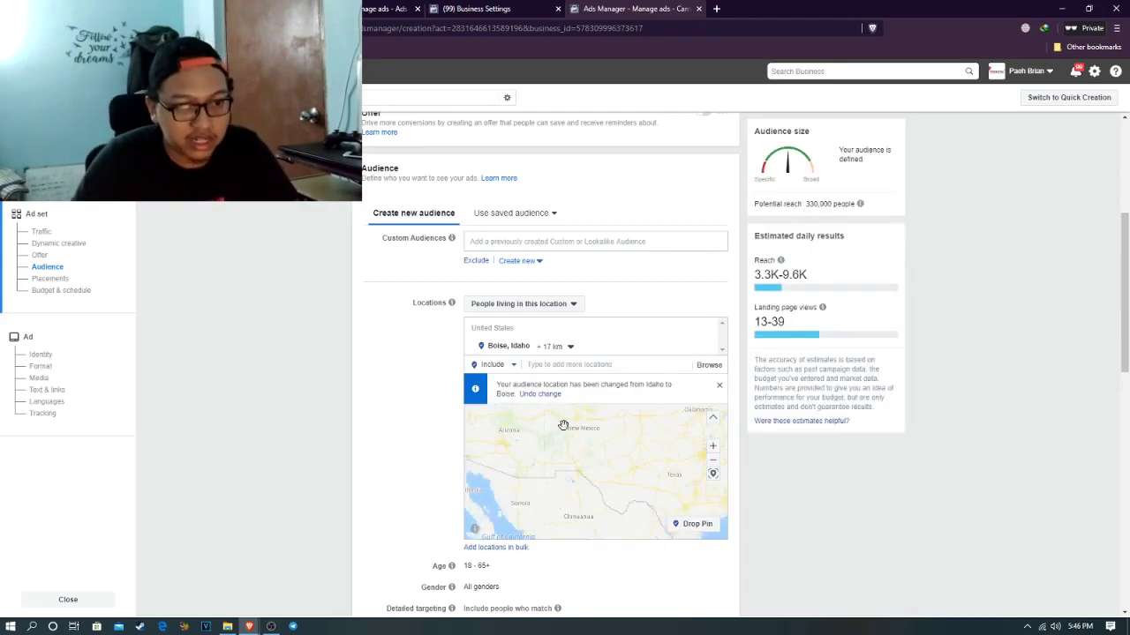
Set the audience's age range to 25–50 and its gender to Women
scroll(447, 465, "down", 1)
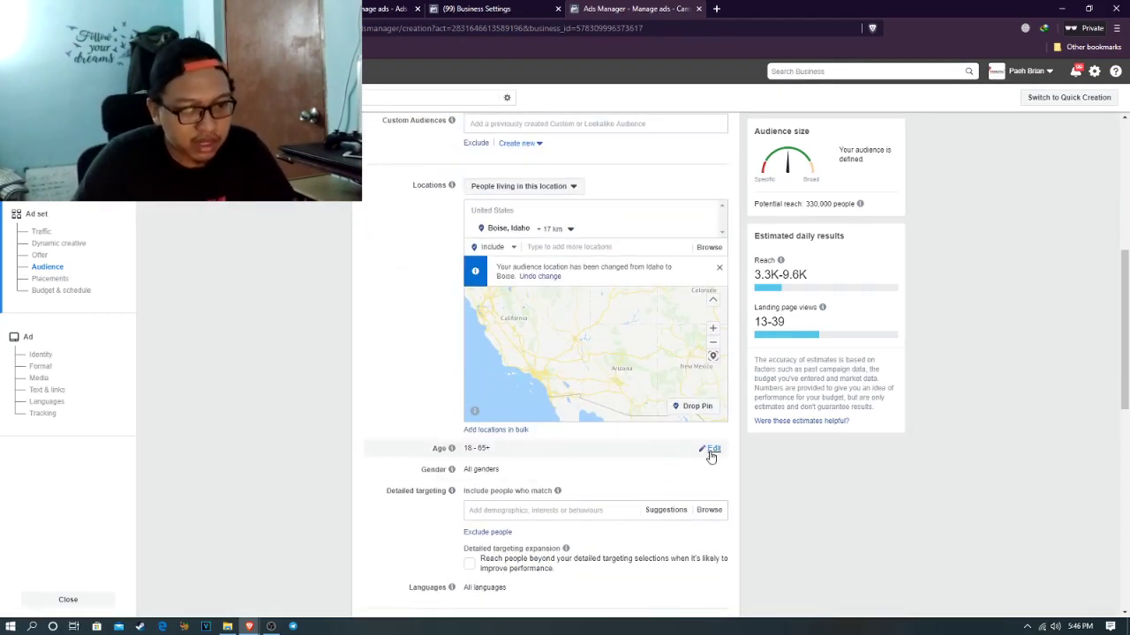
left_click(708, 453)
left_click(475, 449)
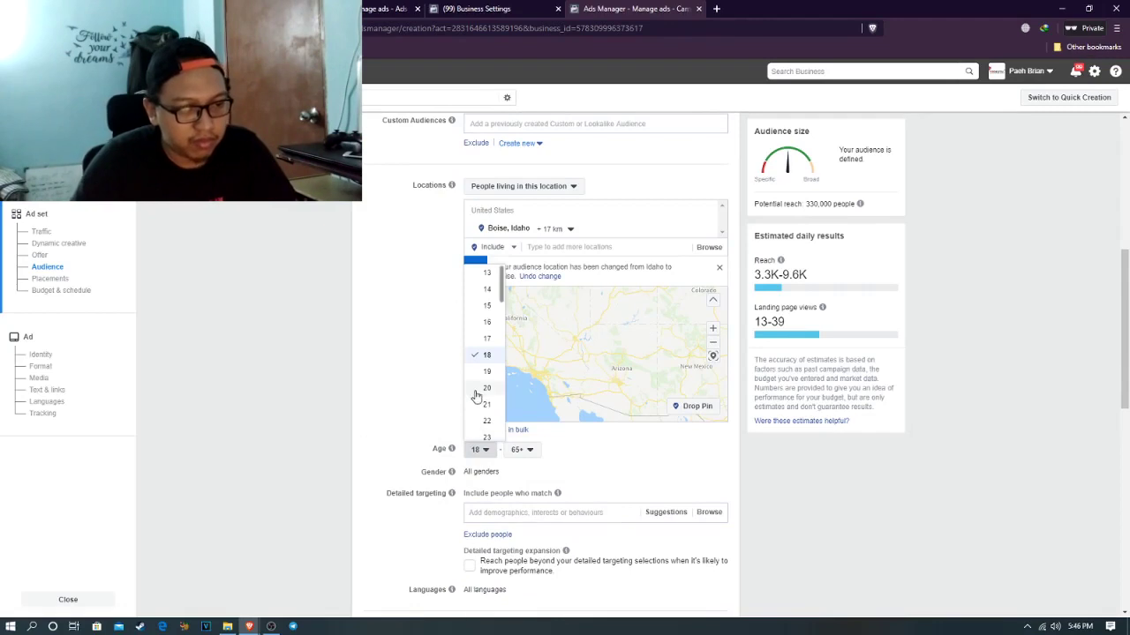
scroll(482, 358, "down", 2)
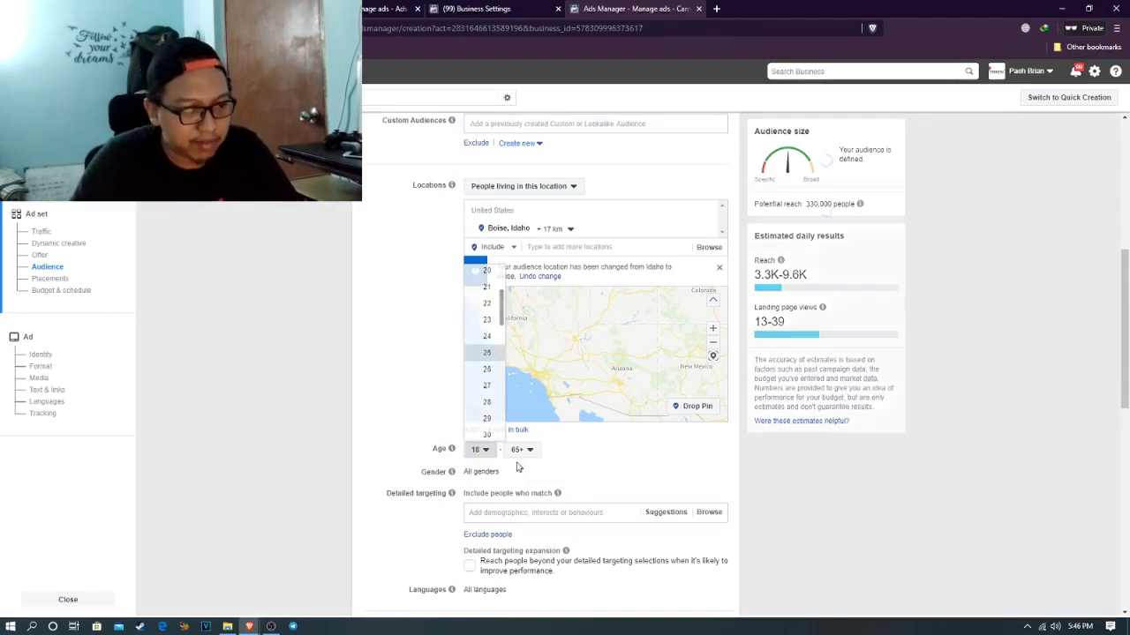
left_click(485, 355)
left_click(520, 450)
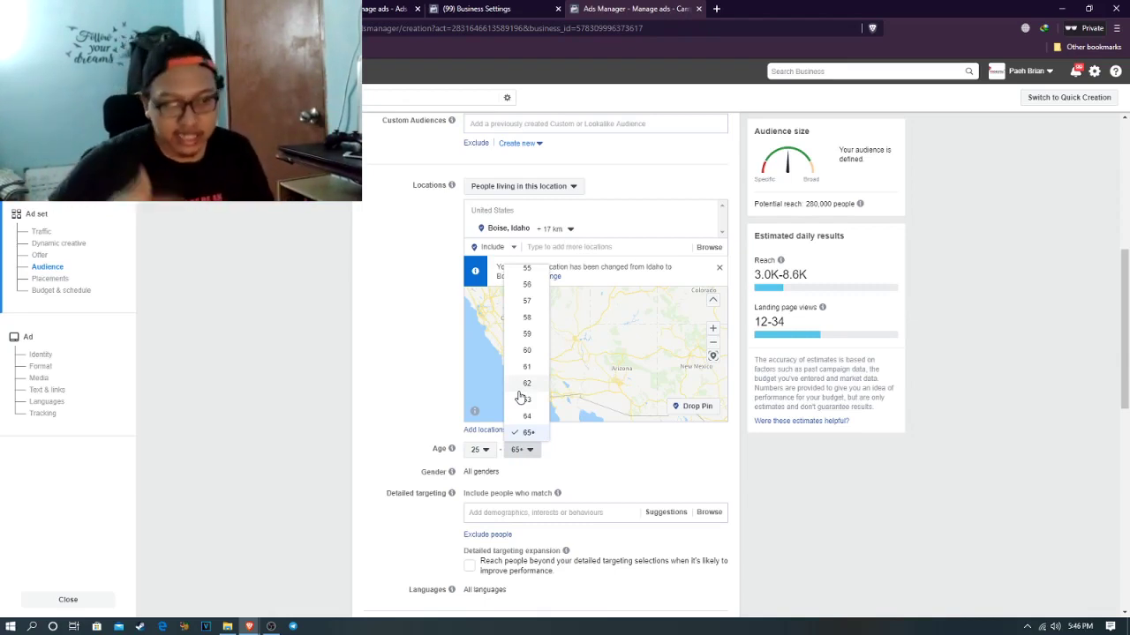
scroll(521, 388, "up", 3)
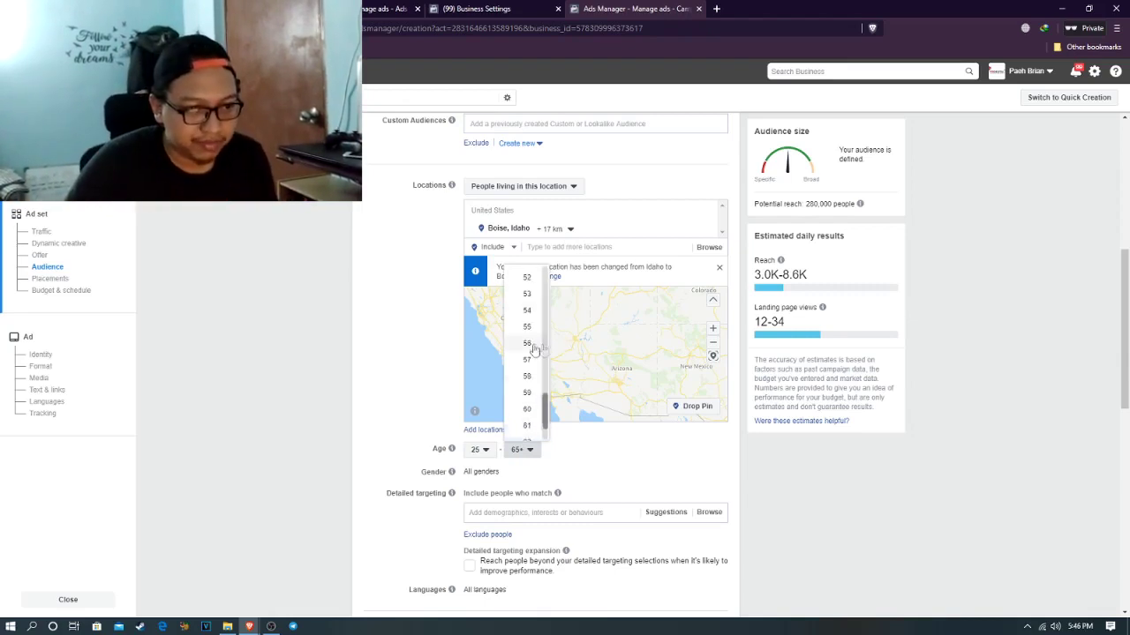
left_click(527, 303)
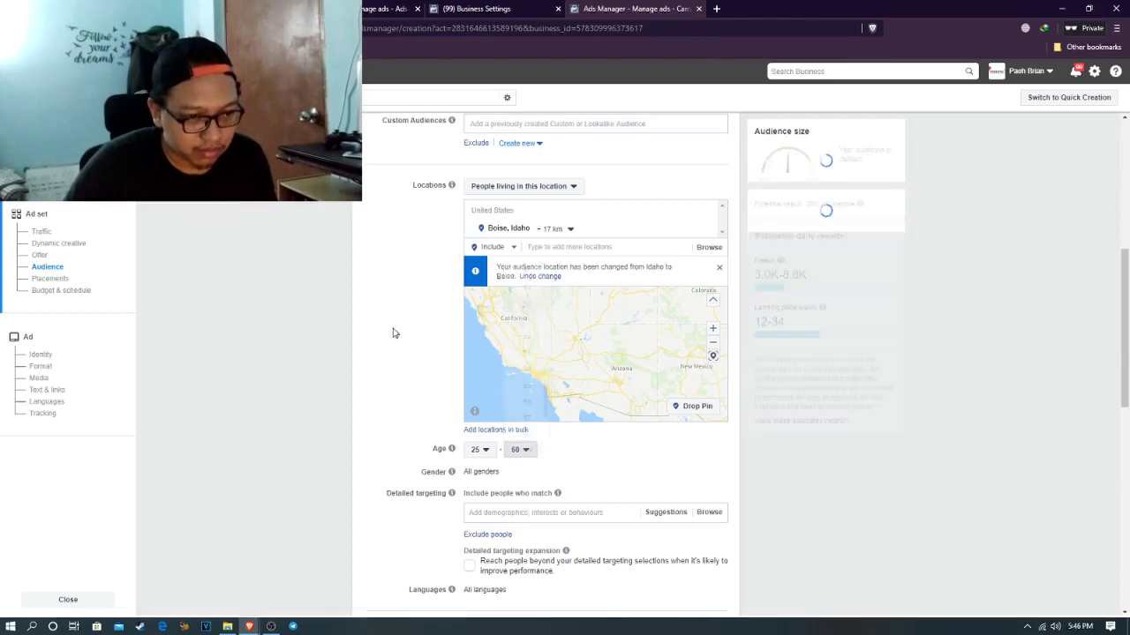
left_click(722, 474)
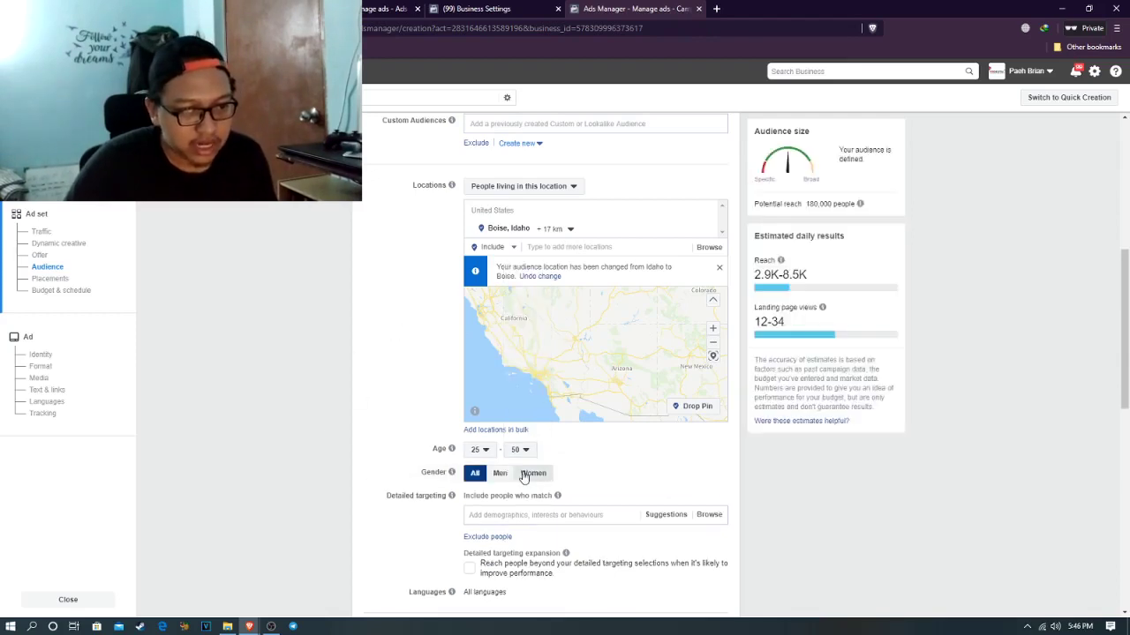
left_click(530, 473)
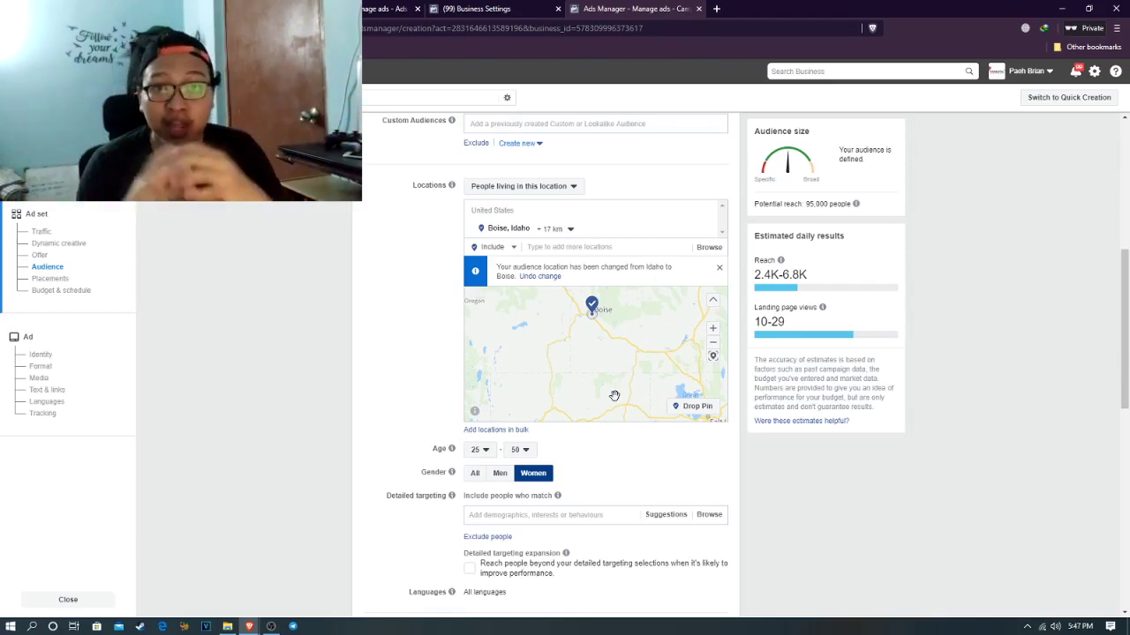
Add the Parents (All) demographic, found under Demographics > Parents > All parents, to the included people in detailed targeting
scroll(609, 396, "down", 2)
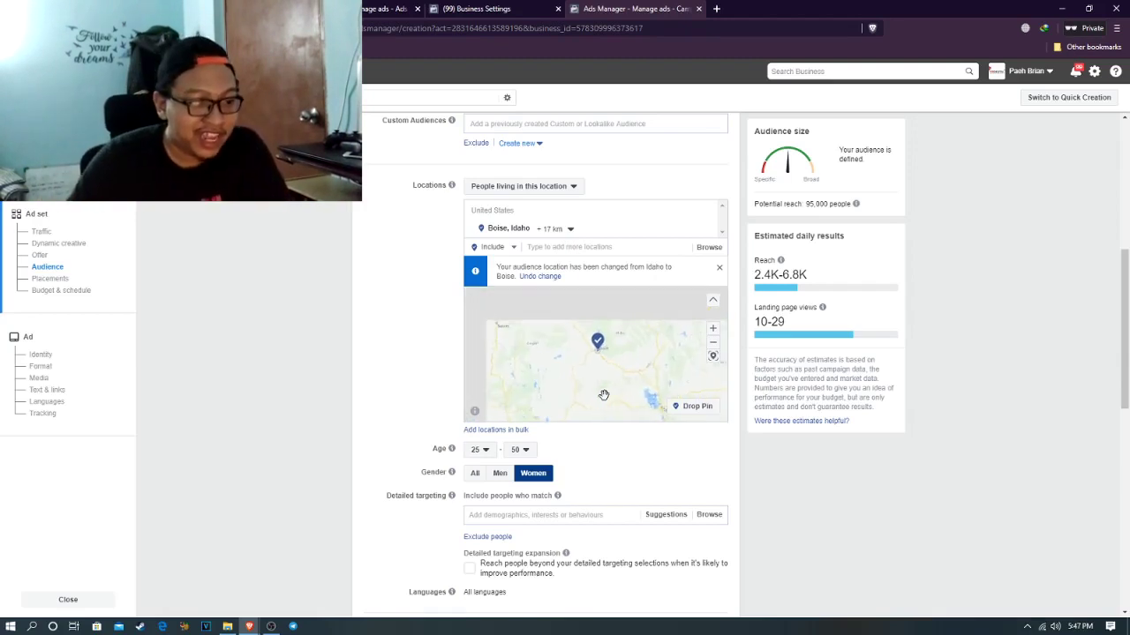
scroll(454, 495, "down", 2)
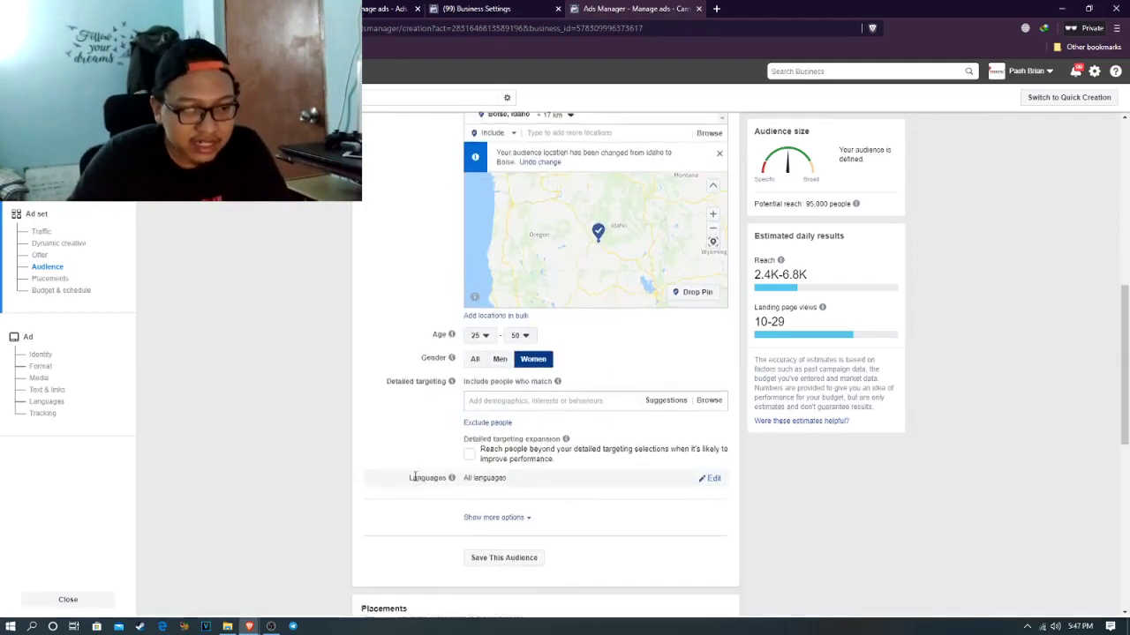
left_click(481, 419)
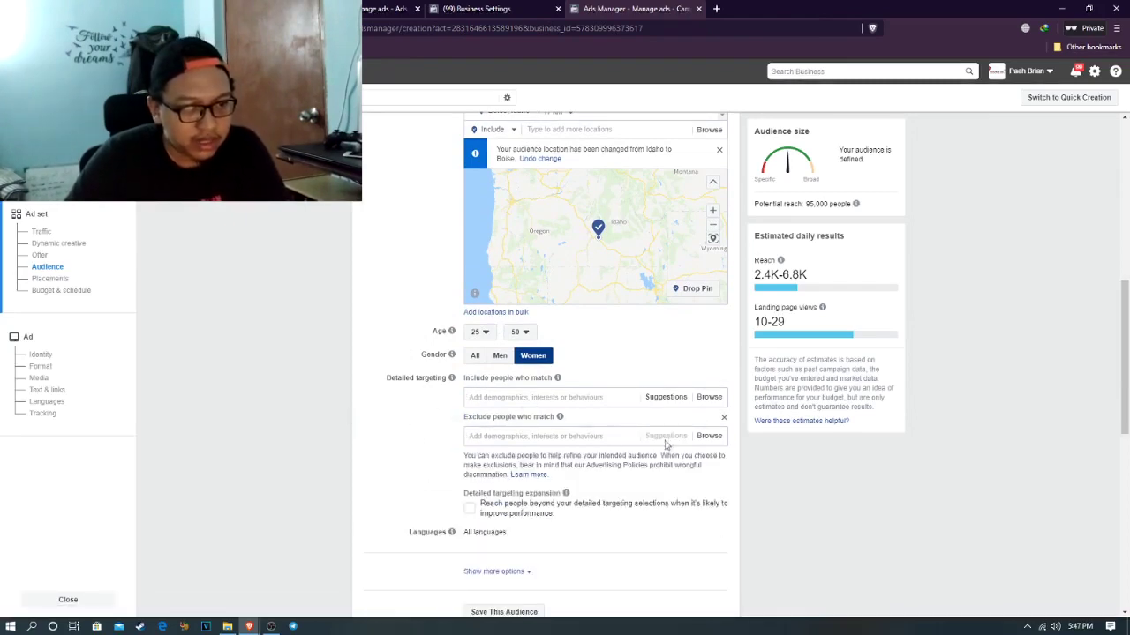
left_click(723, 420)
left_click(675, 399)
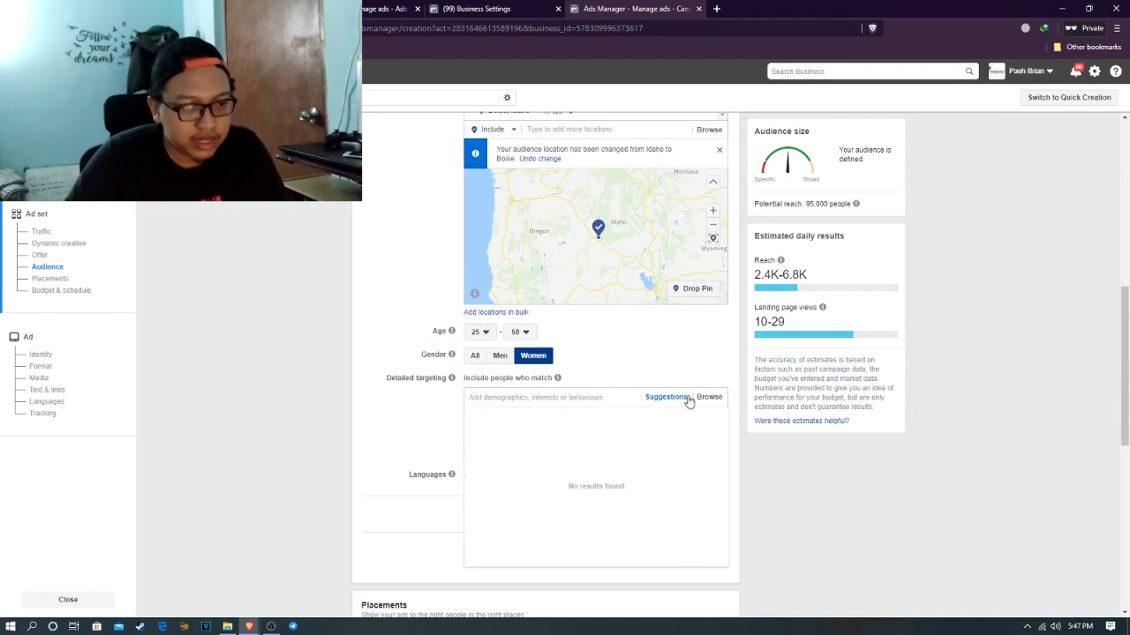
left_click(706, 398)
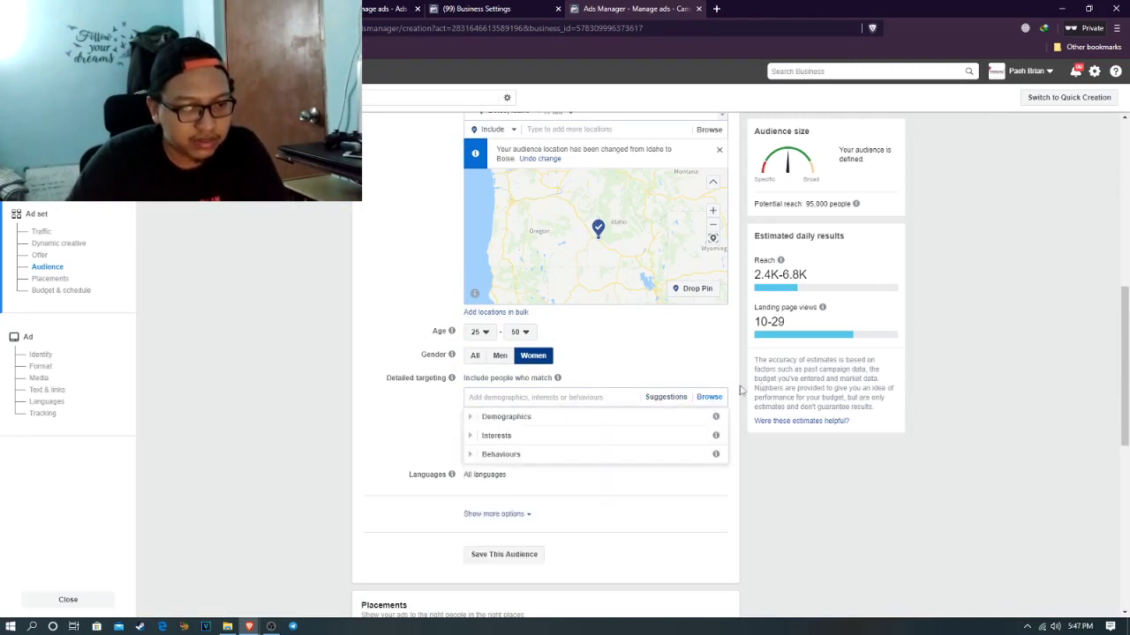
left_click(474, 418)
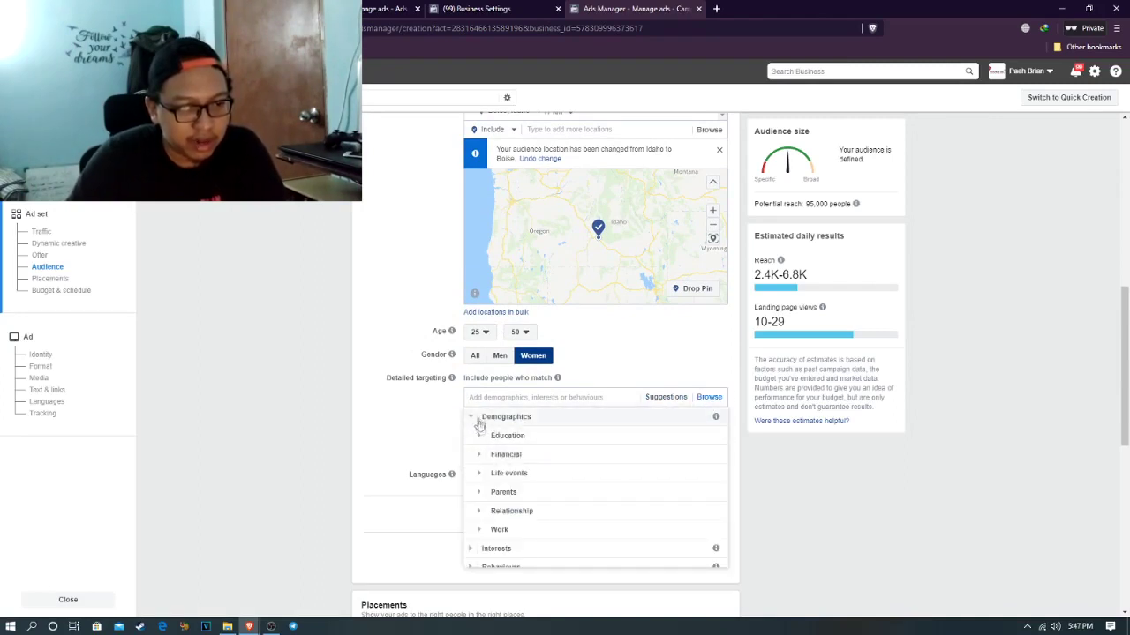
left_click(480, 492)
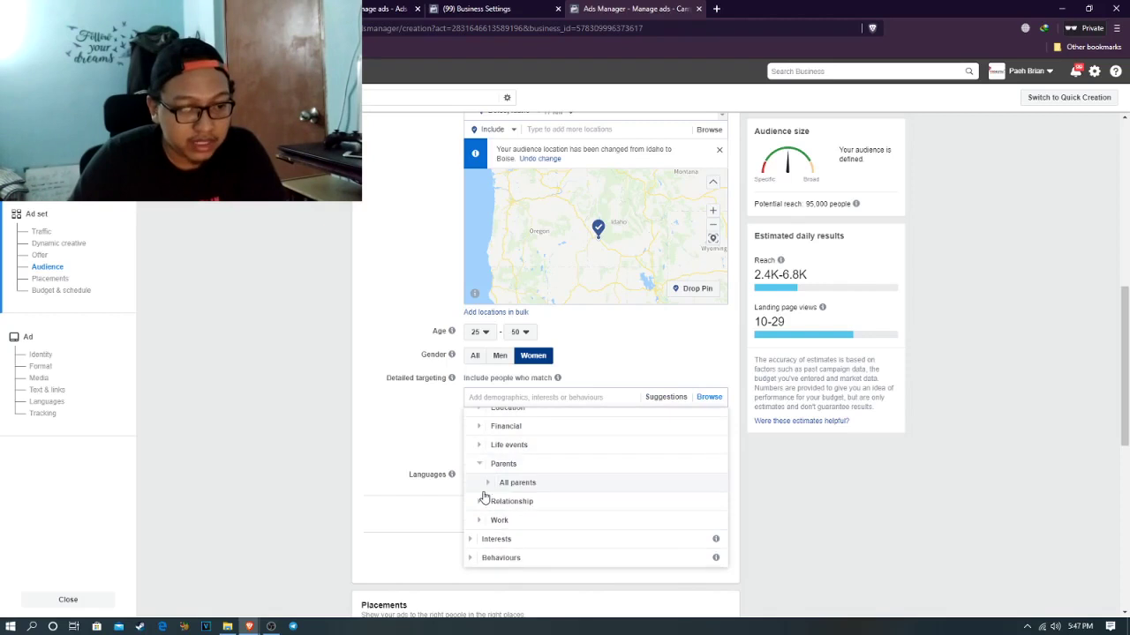
left_click(487, 483)
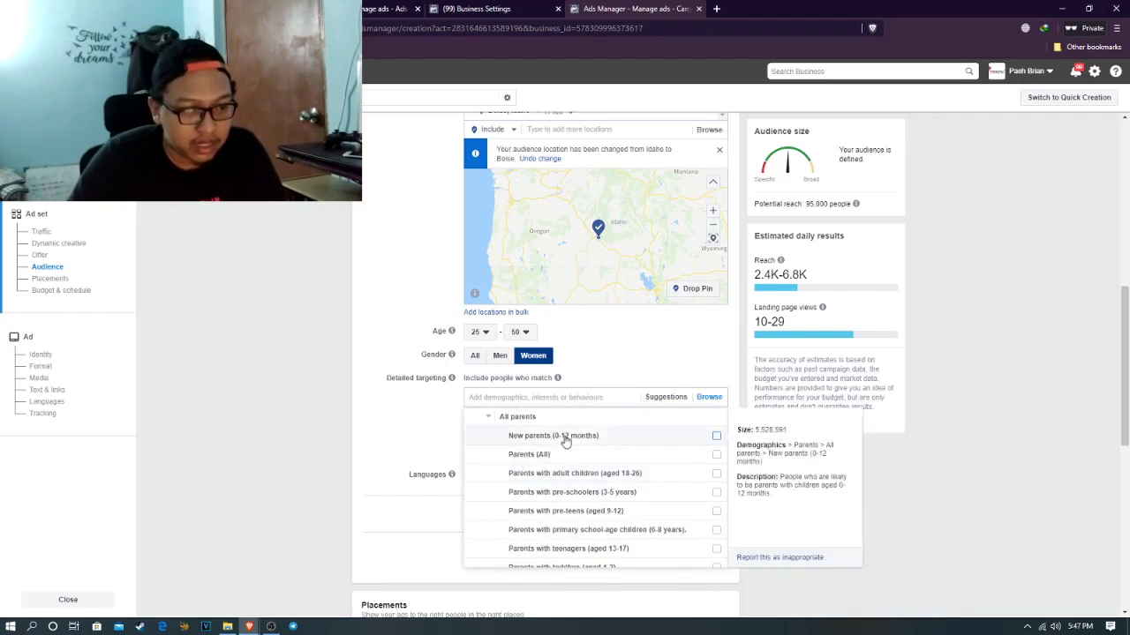
left_click(531, 457)
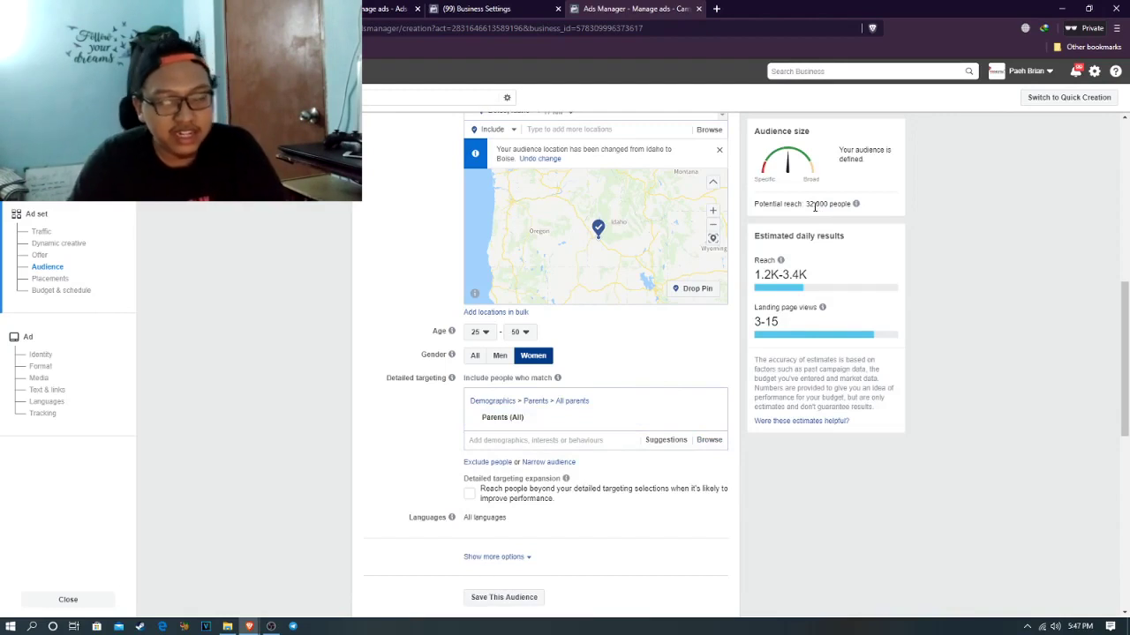
Show the additional audience options and set the audience's language to English (All)
scroll(340, 236, "up", 2)
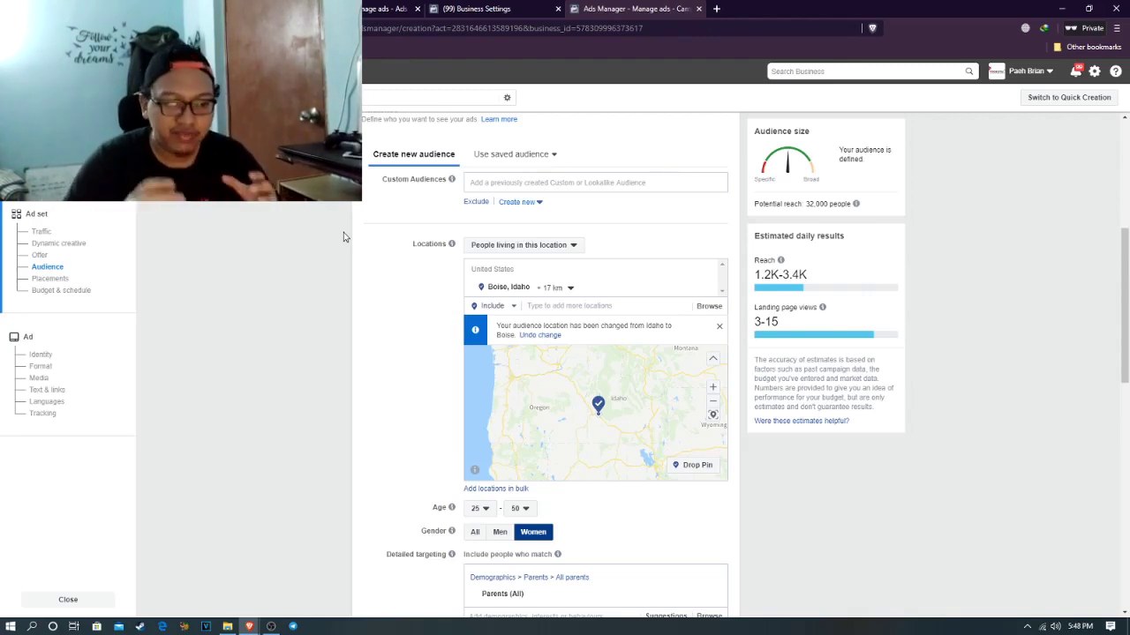
mouse_move(784, 269)
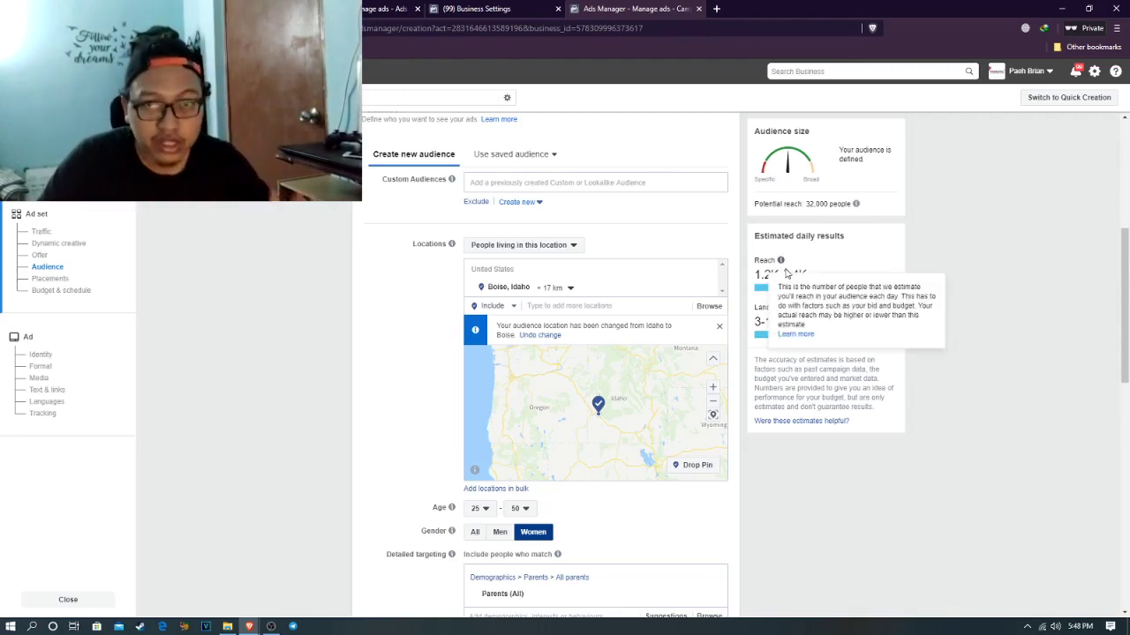
scroll(849, 453, "down", 3)
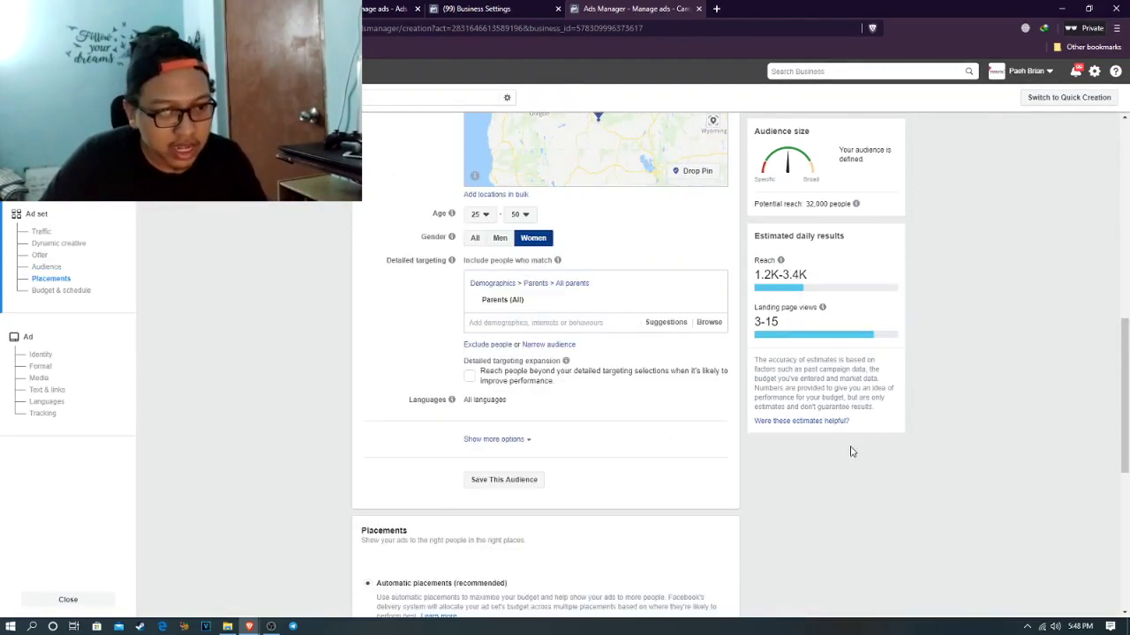
left_click(512, 441)
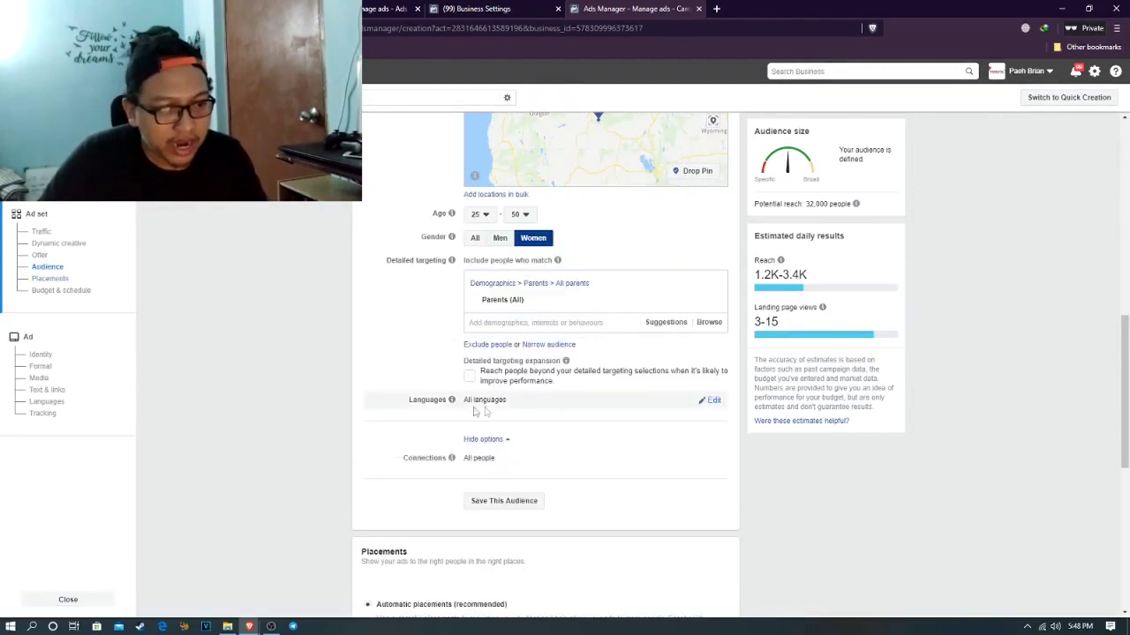
left_click(711, 401)
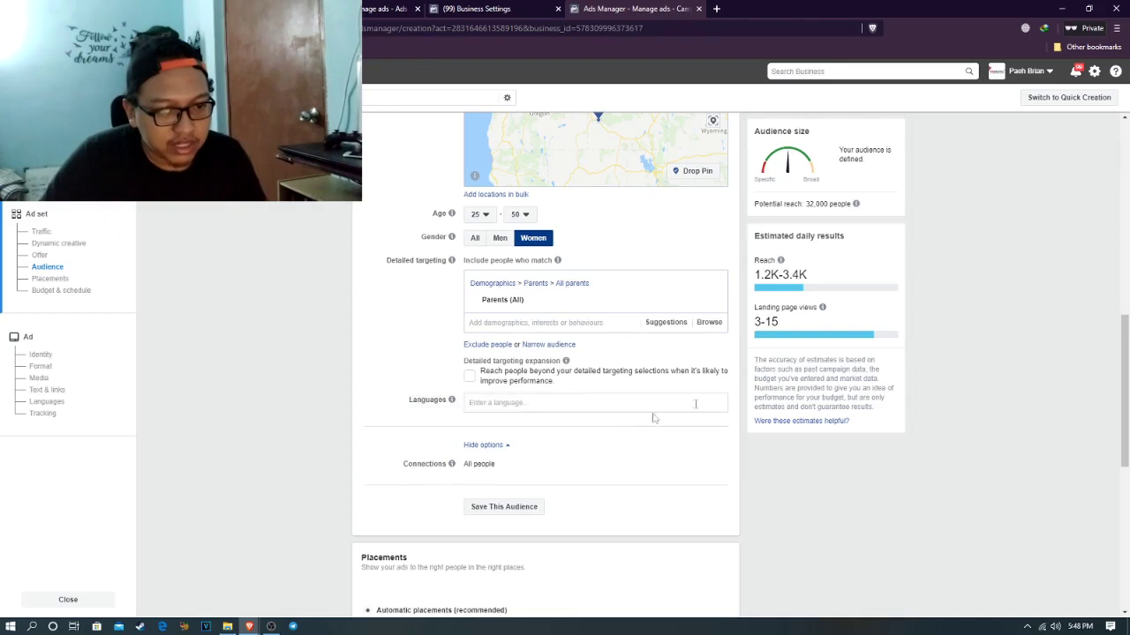
left_click(526, 405)
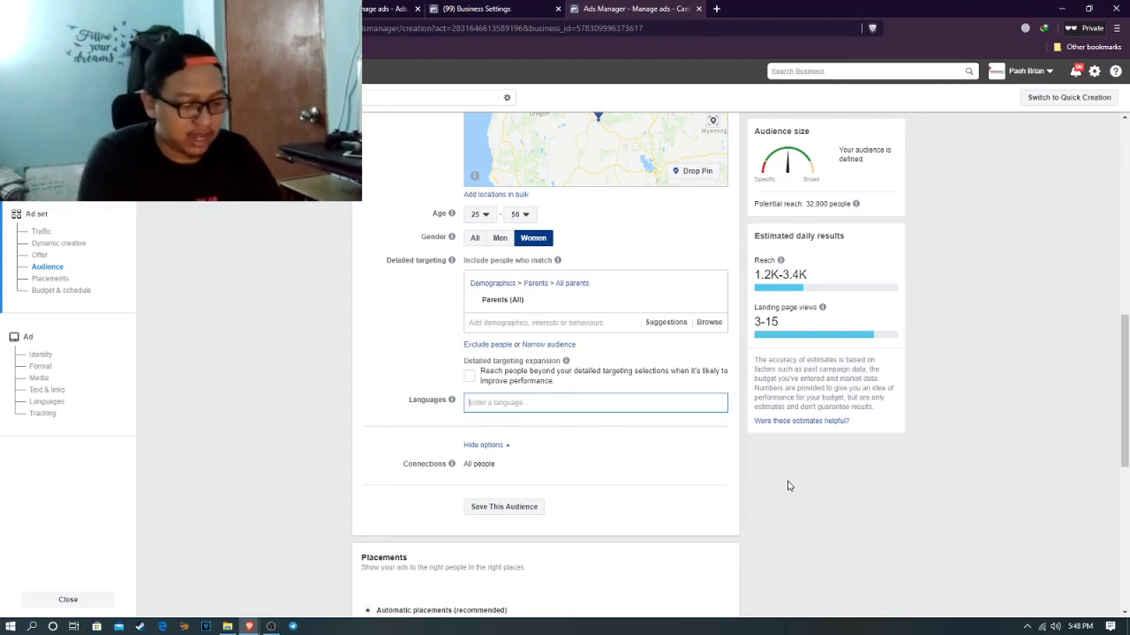
type("englis")
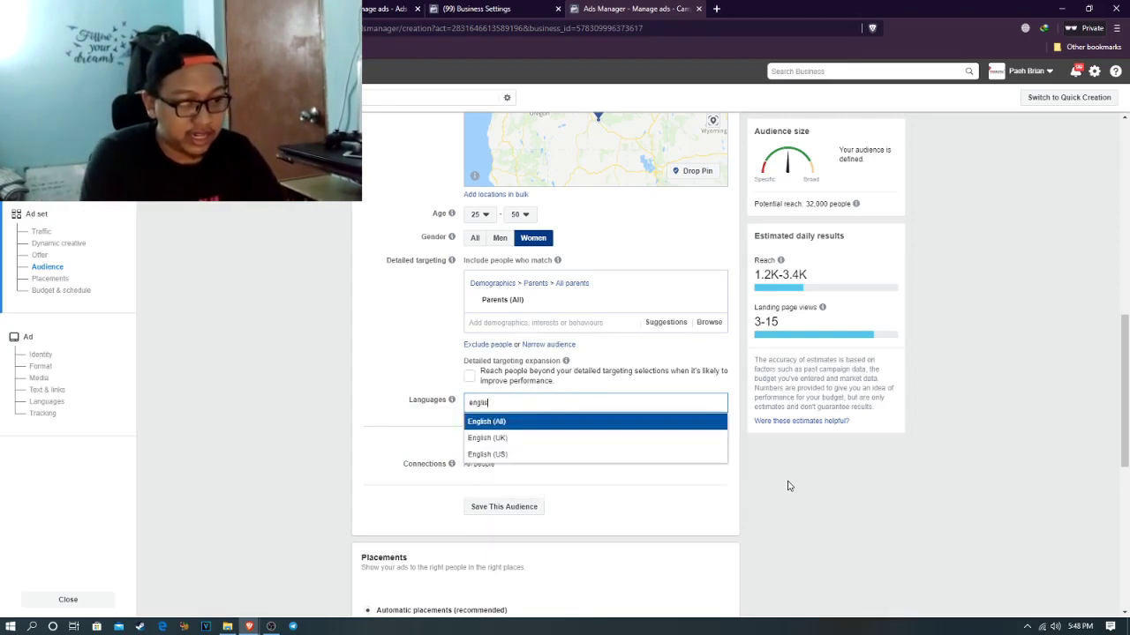
key("Return")
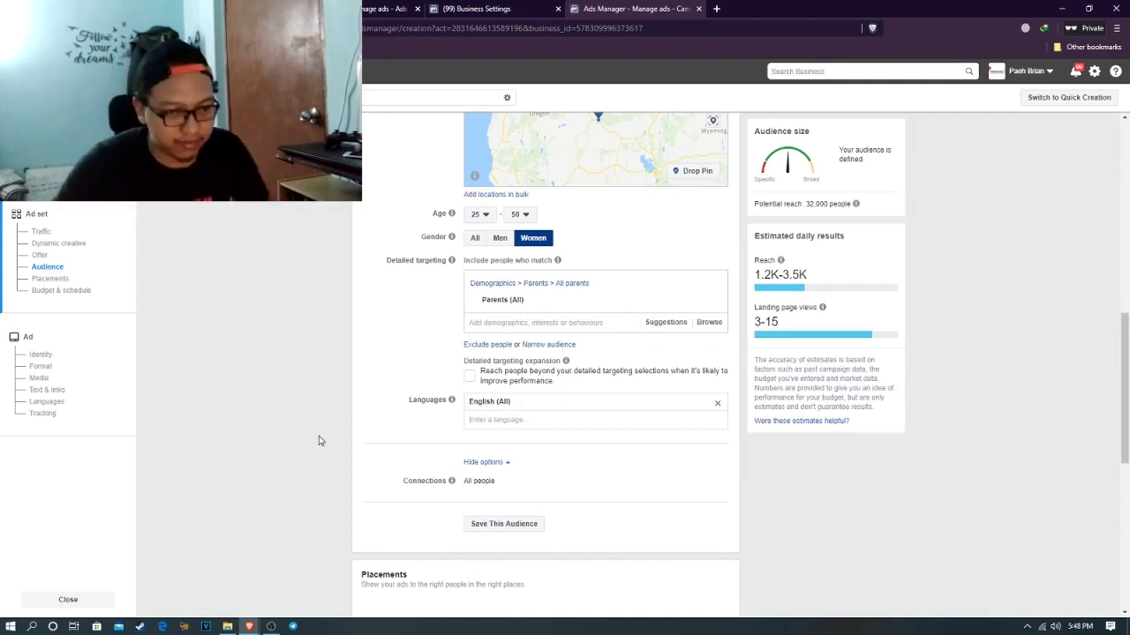
Set the ad set's optimisation for ad delivery to Link clicks
scroll(320, 440, "down", 3)
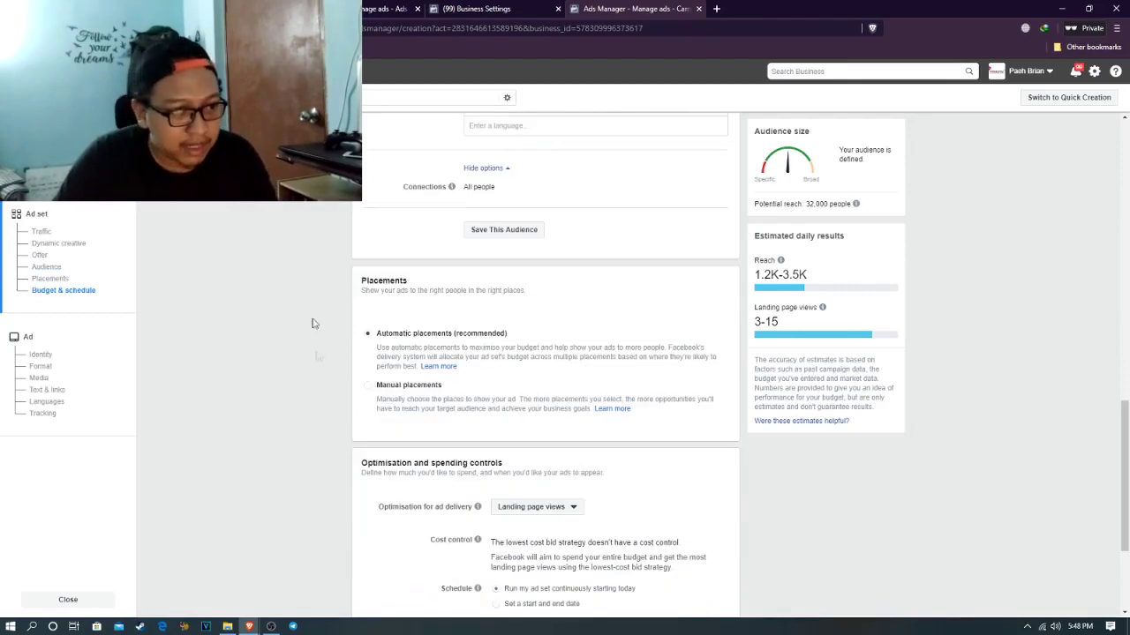
scroll(388, 346, "down", 2)
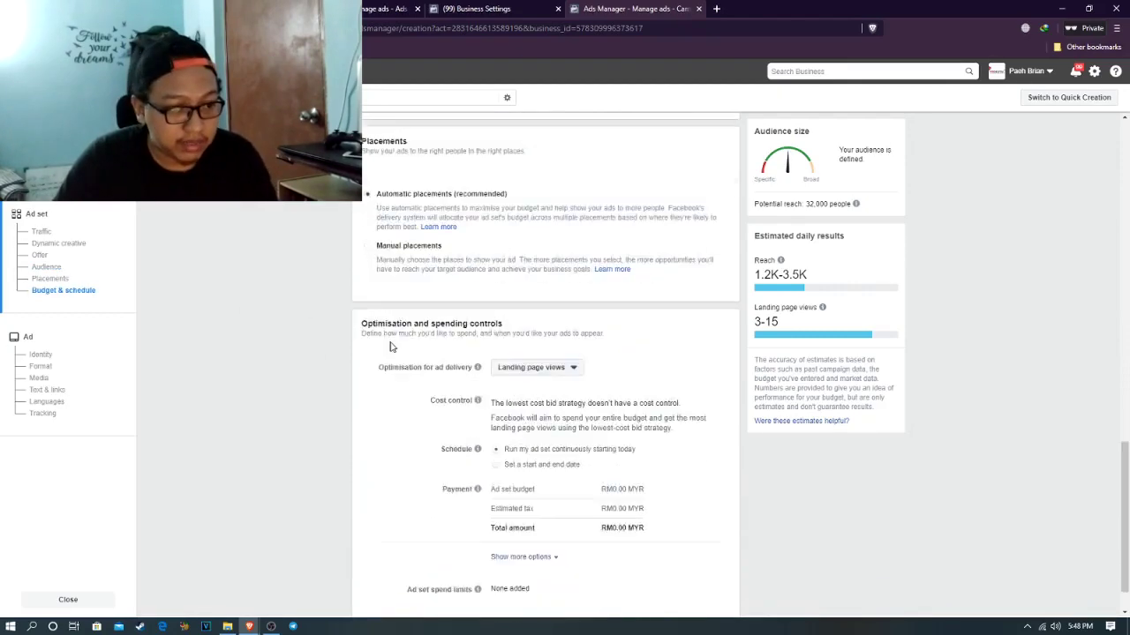
left_click(540, 334)
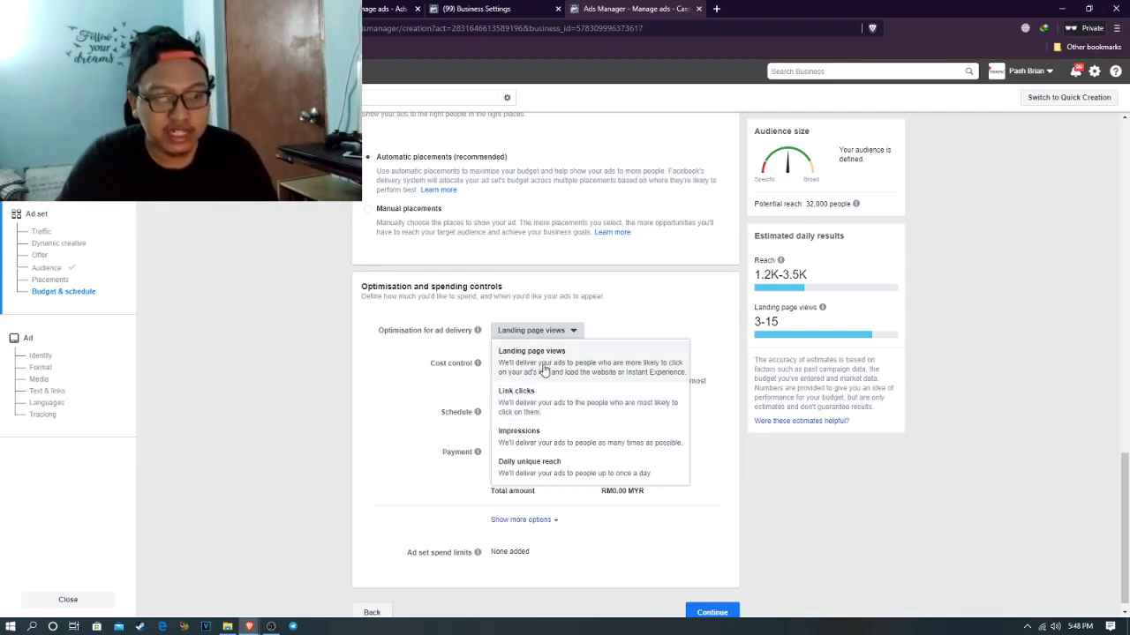
left_click(530, 409)
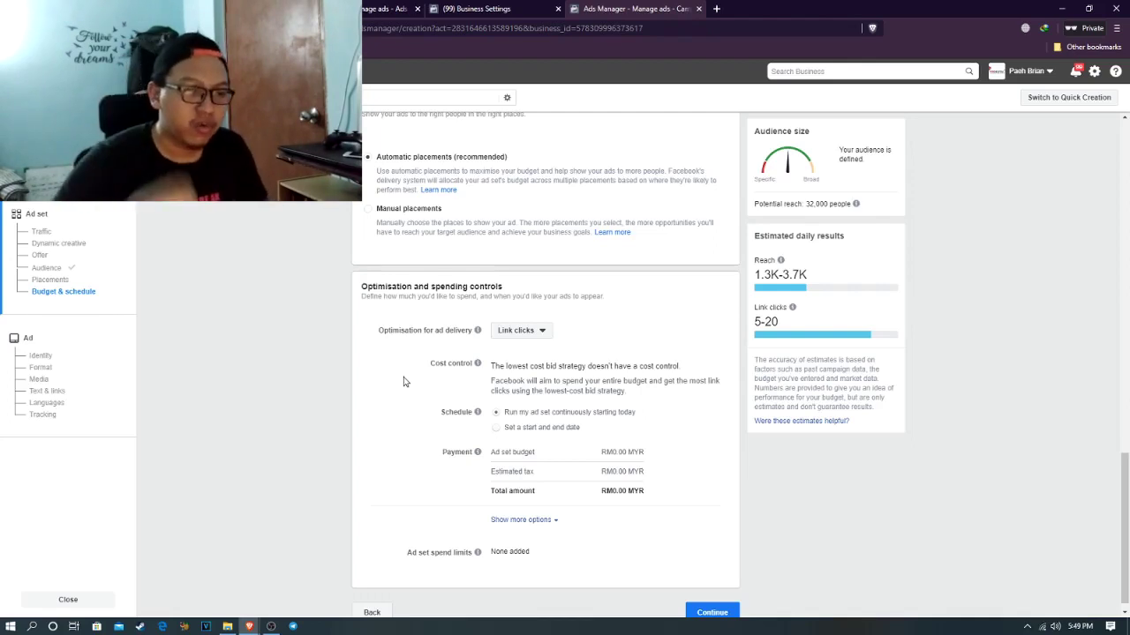
Open the When you are charged setting among the extra spending options, check the Link Click (CPC) restriction, and continue to the ad setup
scroll(428, 356, "down", 1)
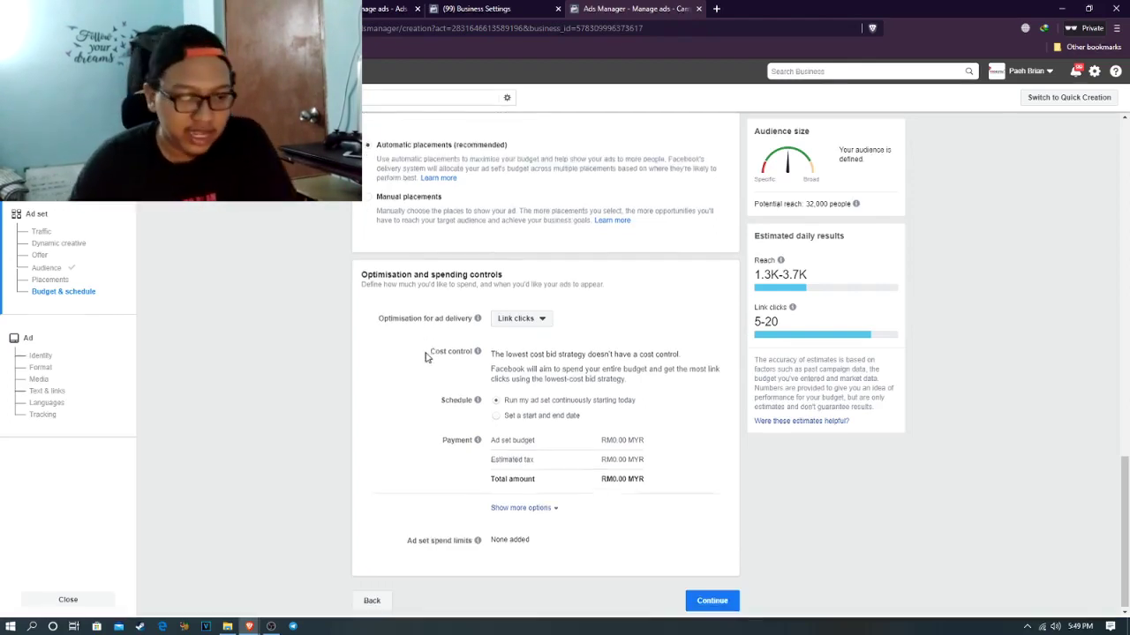
left_click(526, 509)
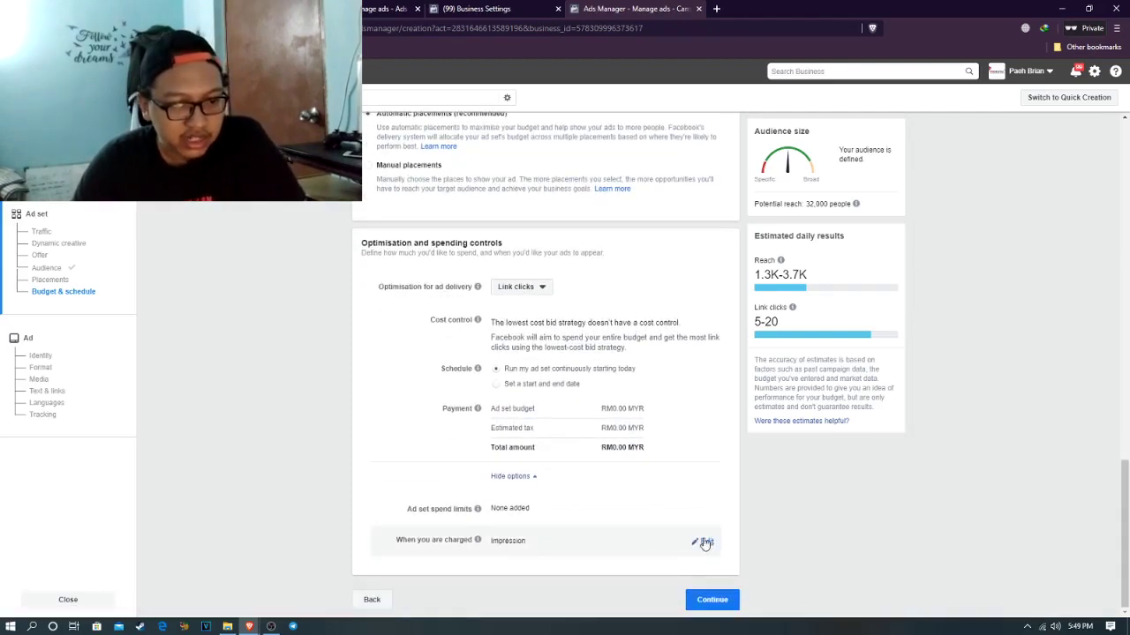
left_click(705, 541)
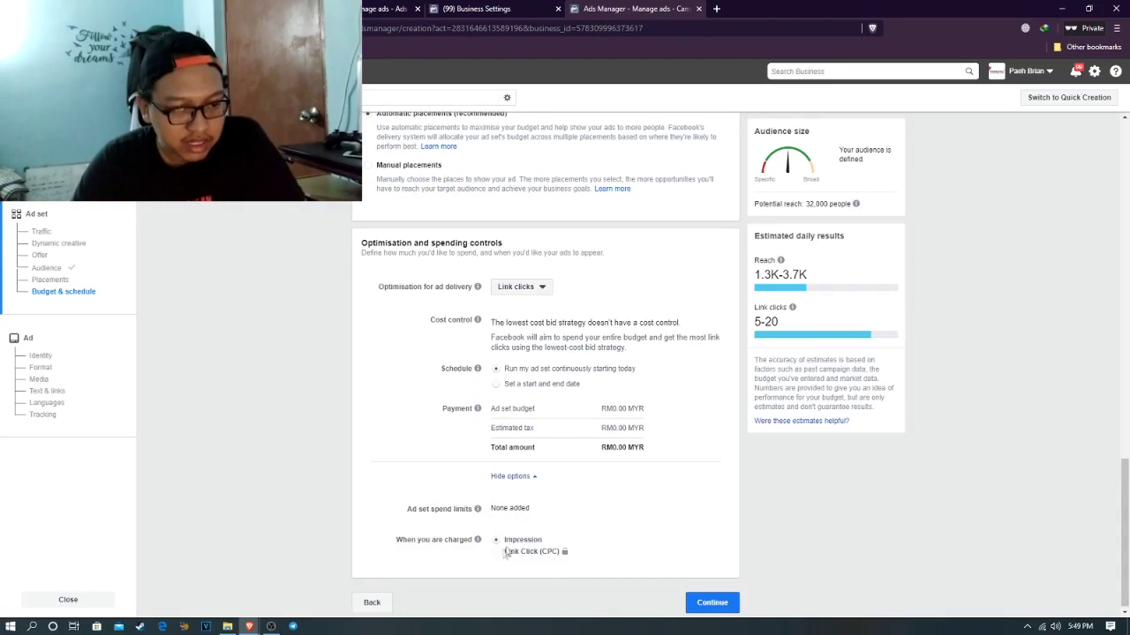
mouse_move(518, 555)
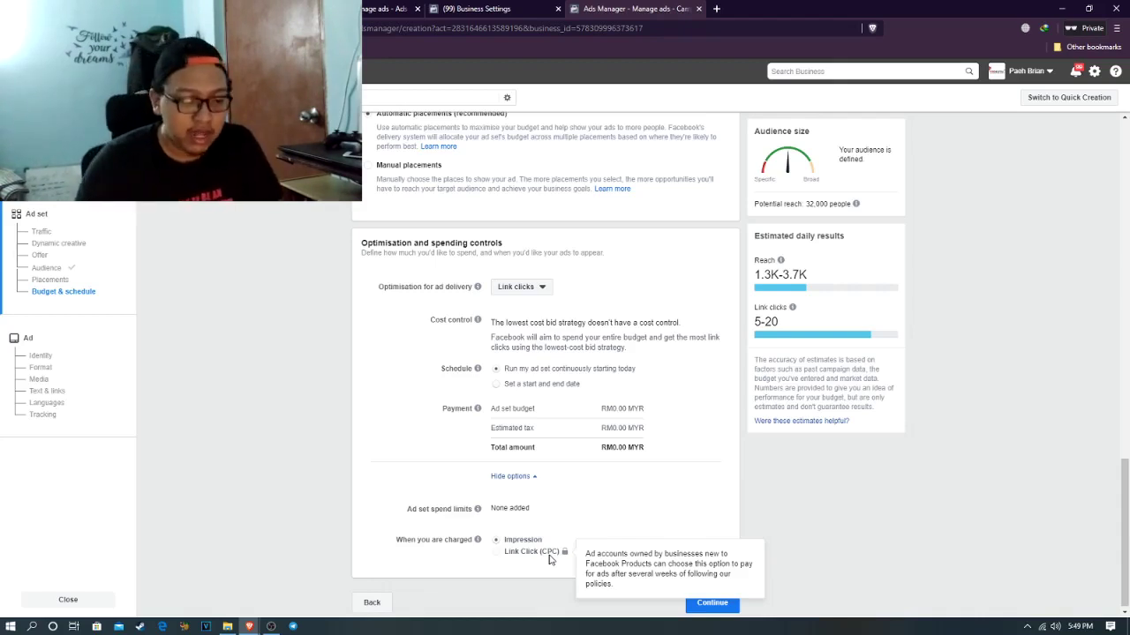
scroll(801, 492, "down", 1)
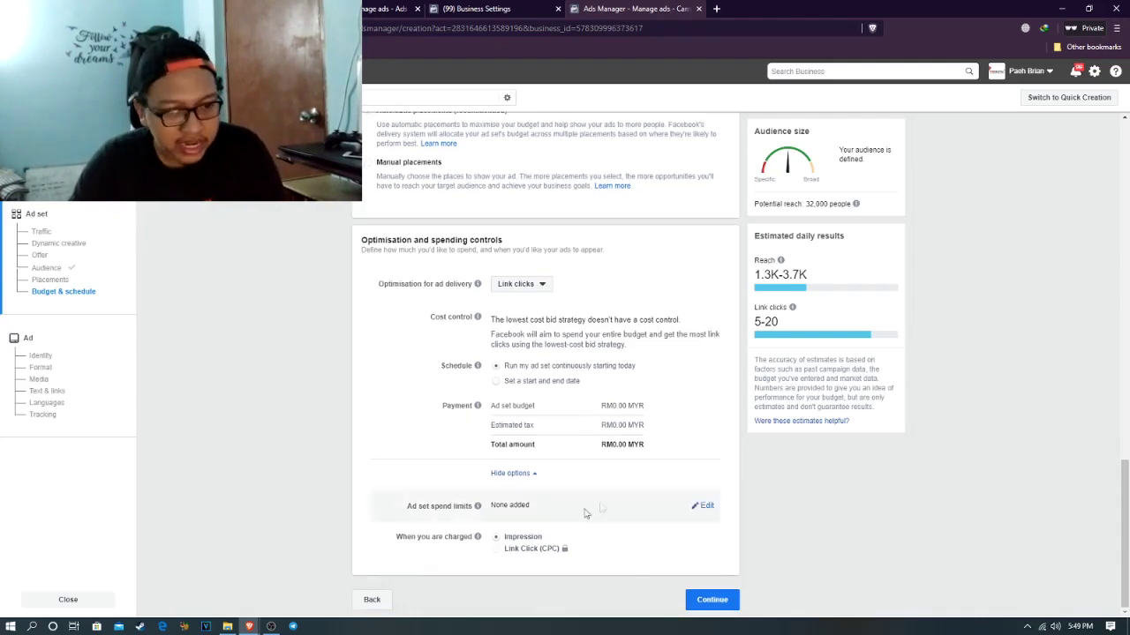
left_click(712, 600)
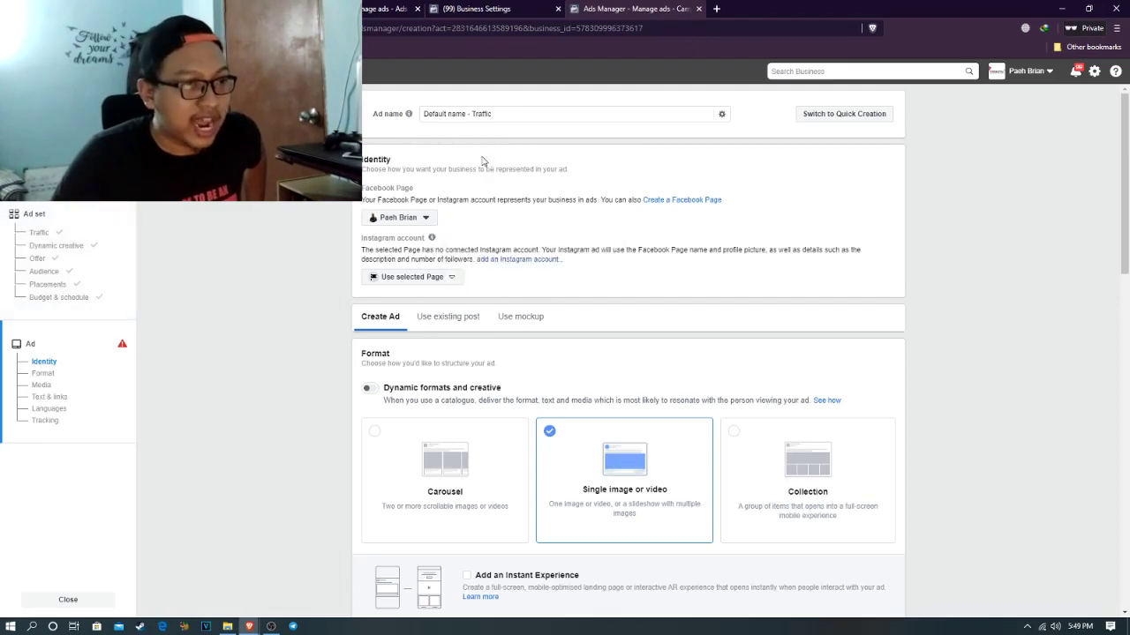
Return to the ad set and rename it "25-50 - Boise,Idaho - All parents"
left_click(102, 217)
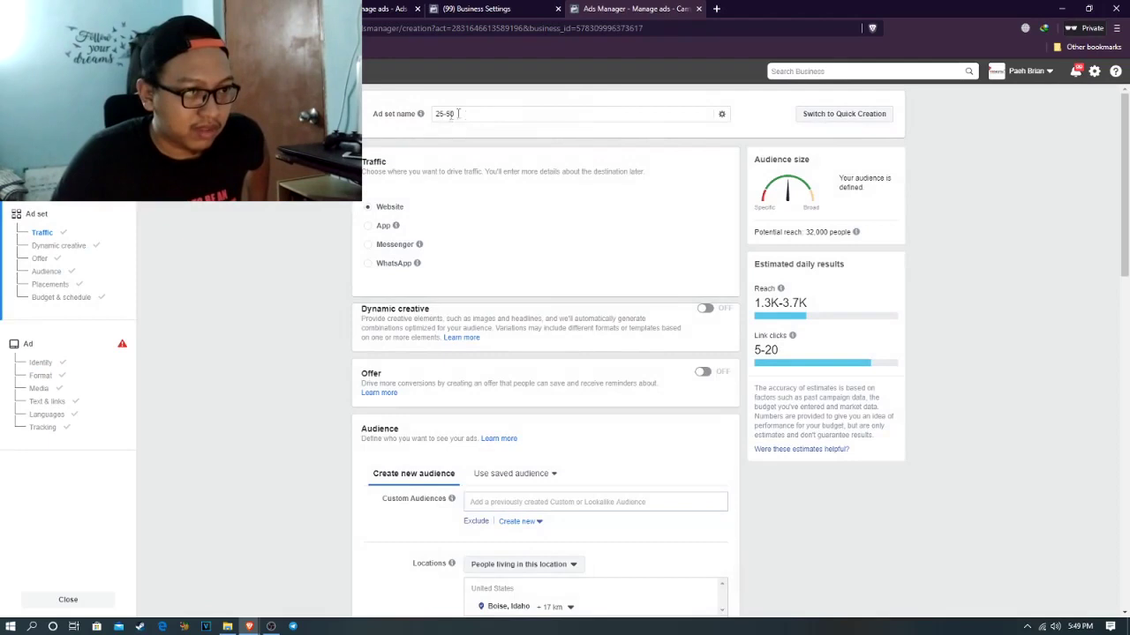
triple_click(463, 116)
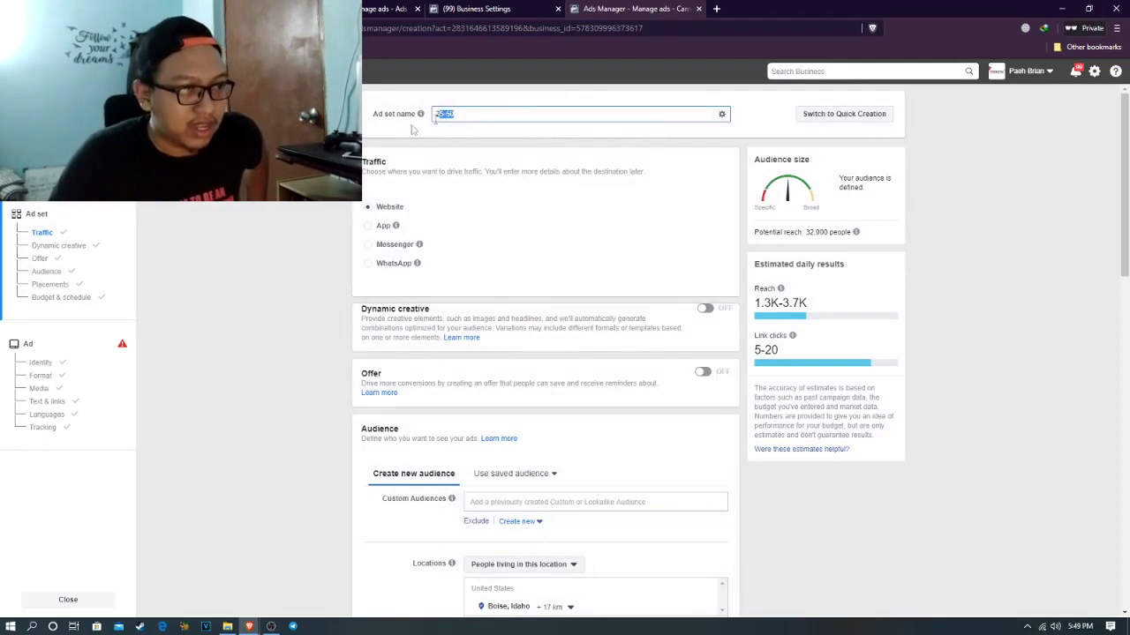
left_click(477, 113)
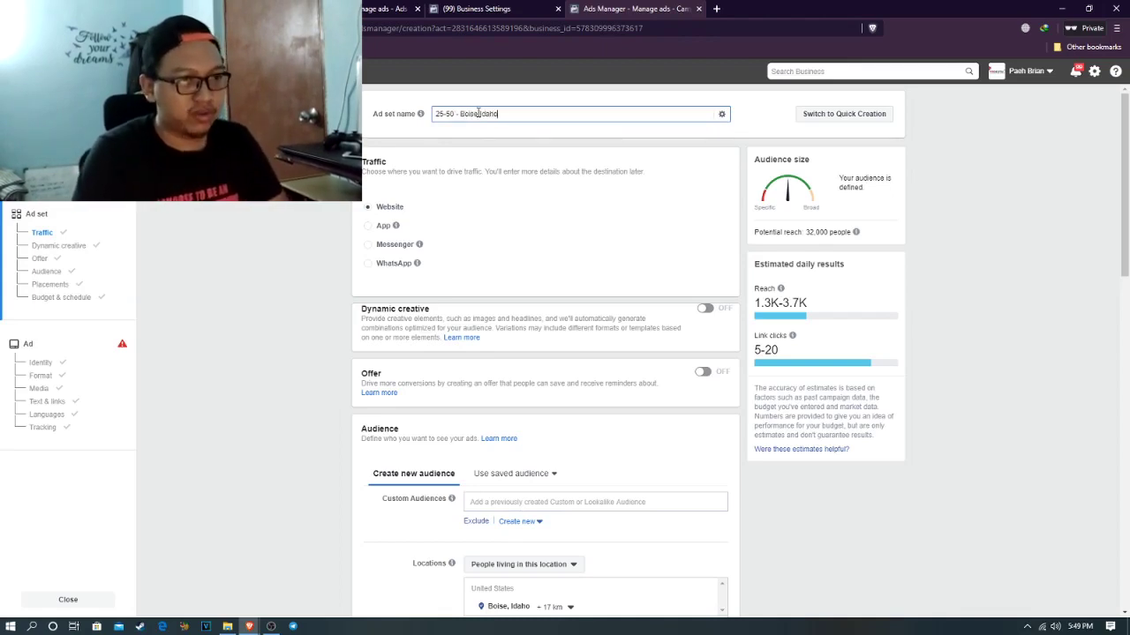
type("- Boise,Idaho")
key("Return")
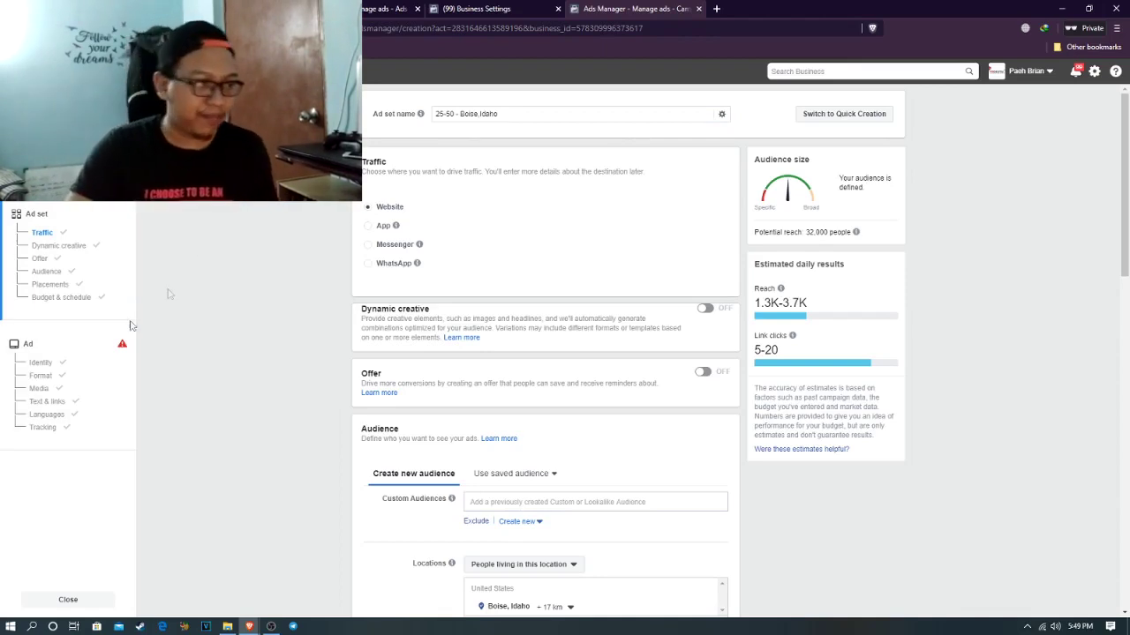
left_click(528, 112)
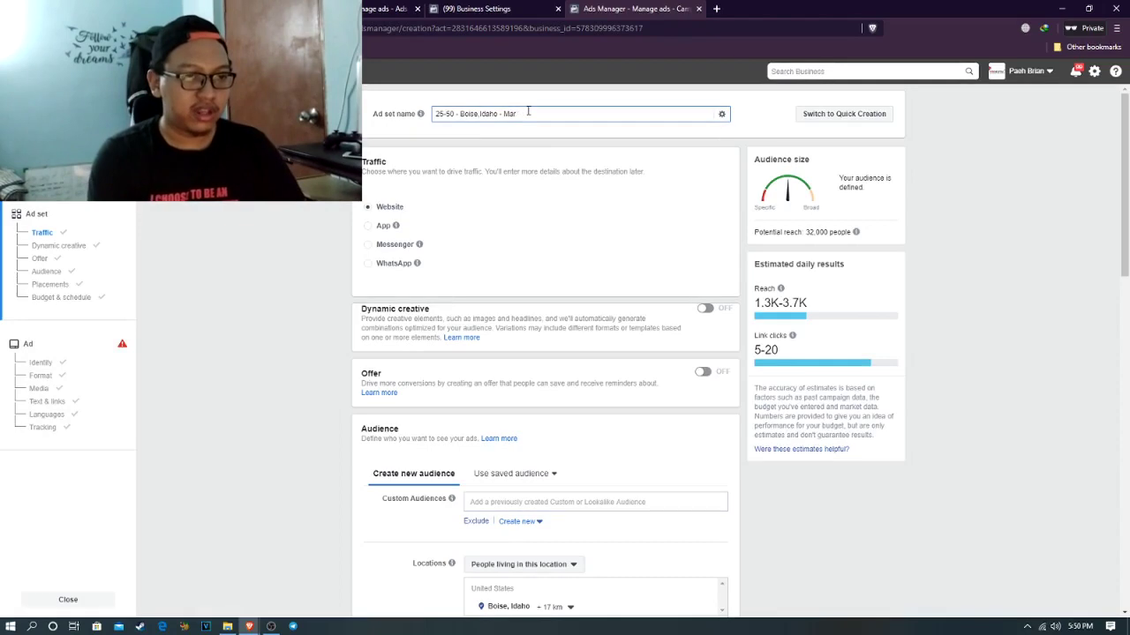
type("- All pr")
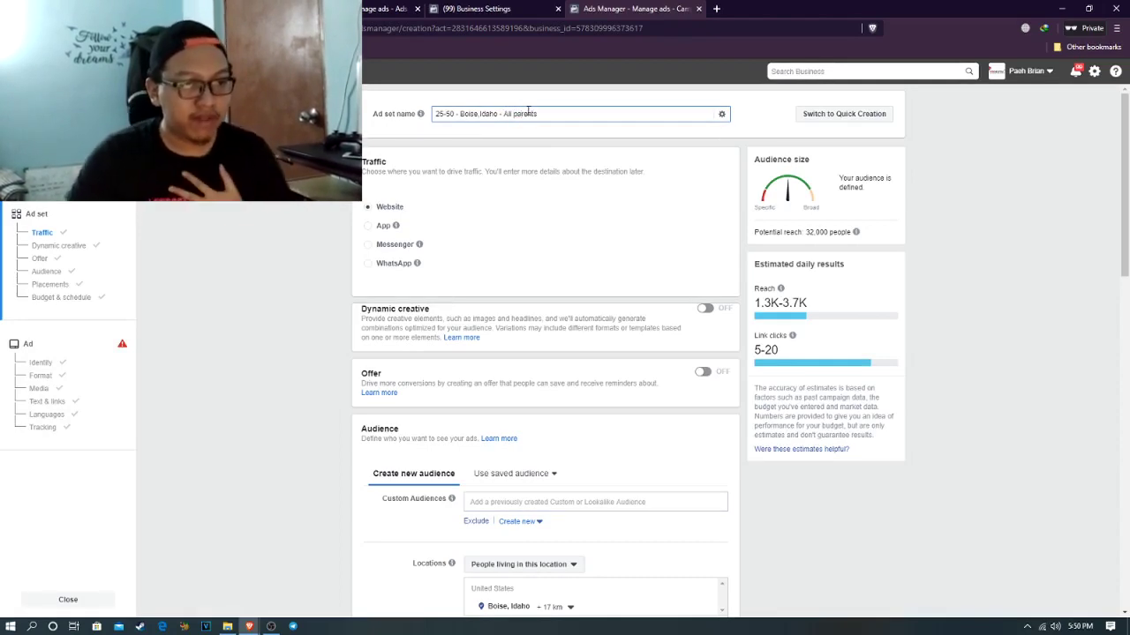
left_click(237, 227)
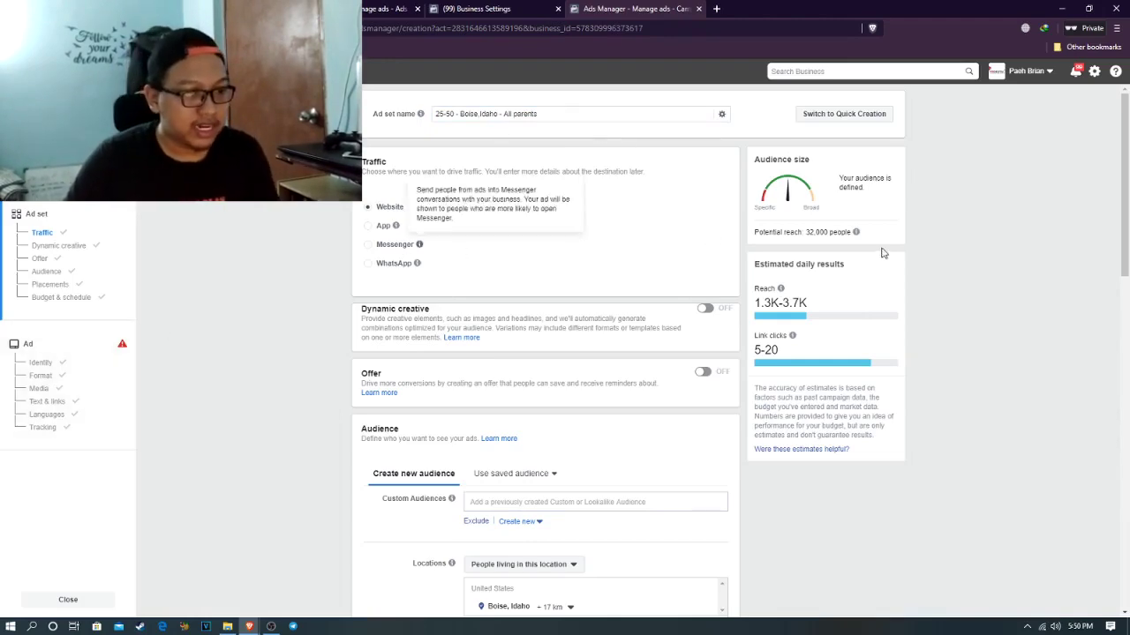
scroll(991, 398, "down", 10)
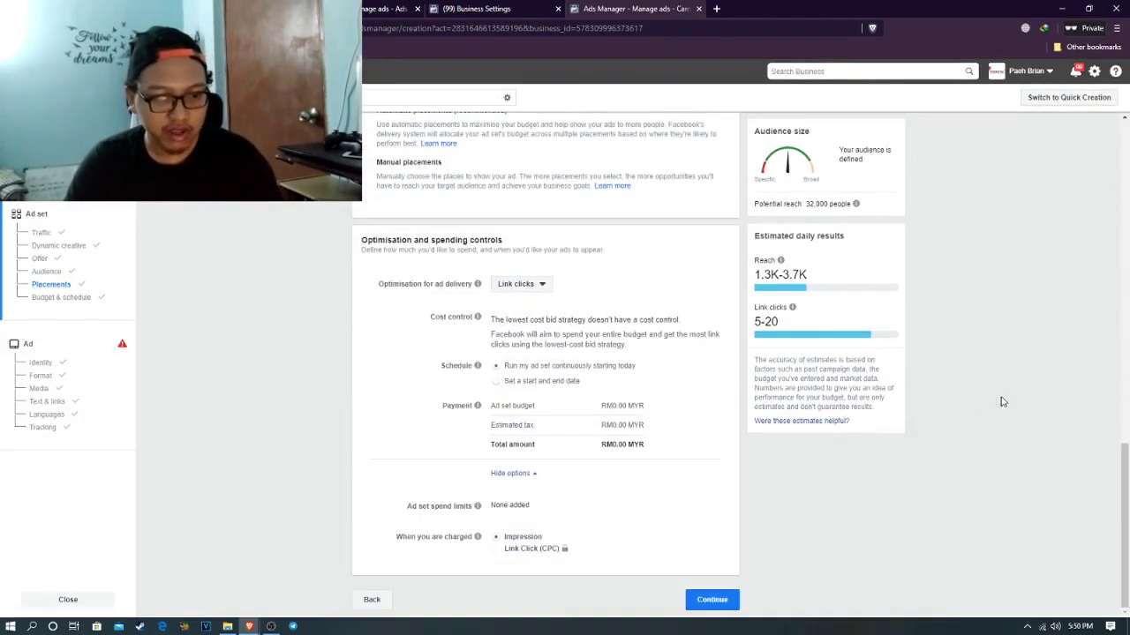
Continue to the ad setup and look through the available Facebook Pages for the ad's identity
left_click(715, 605)
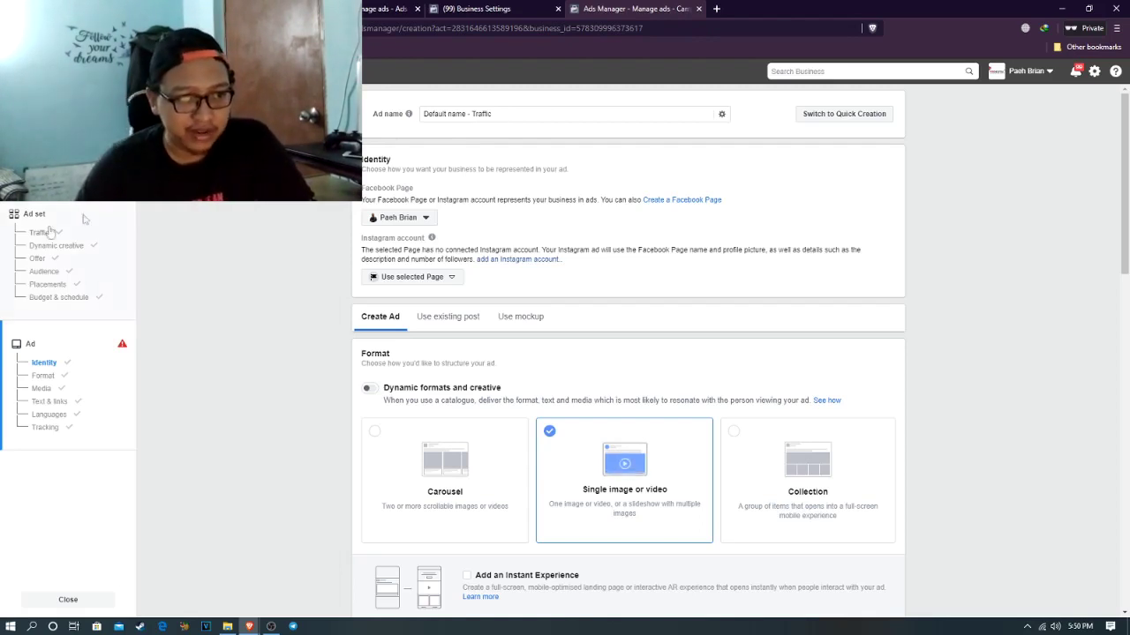
left_click(418, 218)
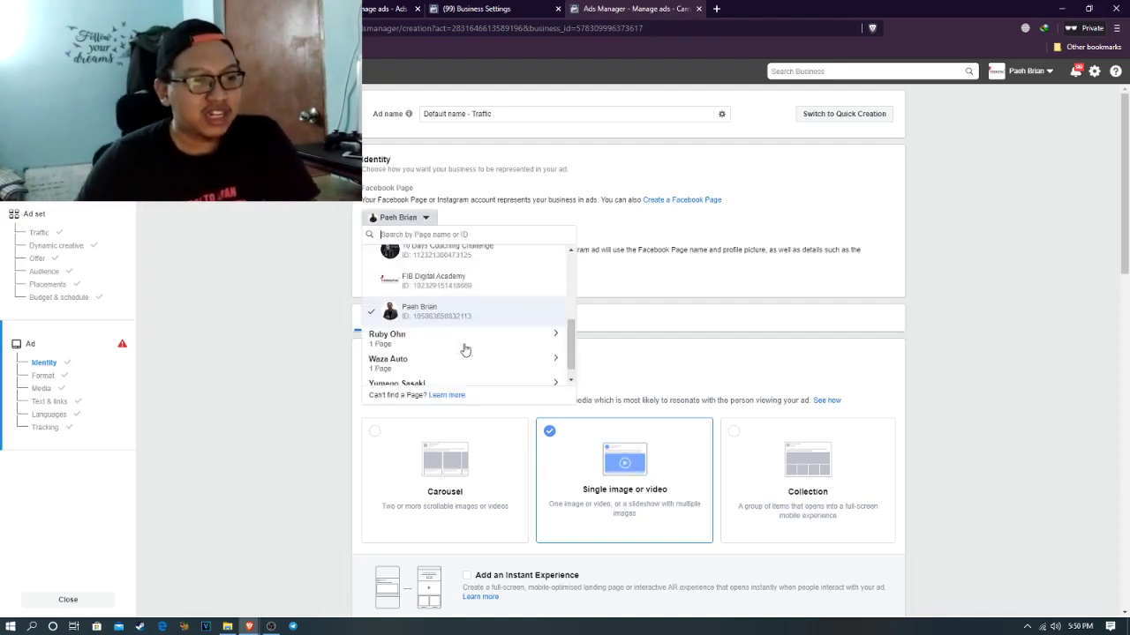
scroll(459, 291, "up", 1)
left_click(290, 344)
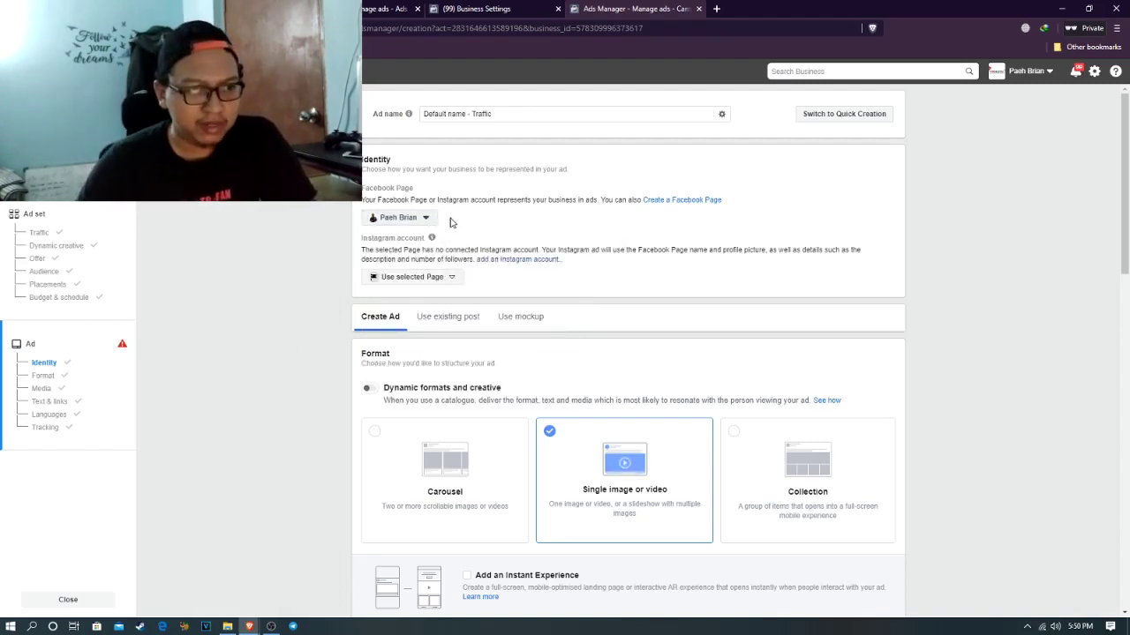
Choose Use selected Page as the ad's Instagram account
mouse_move(384, 237)
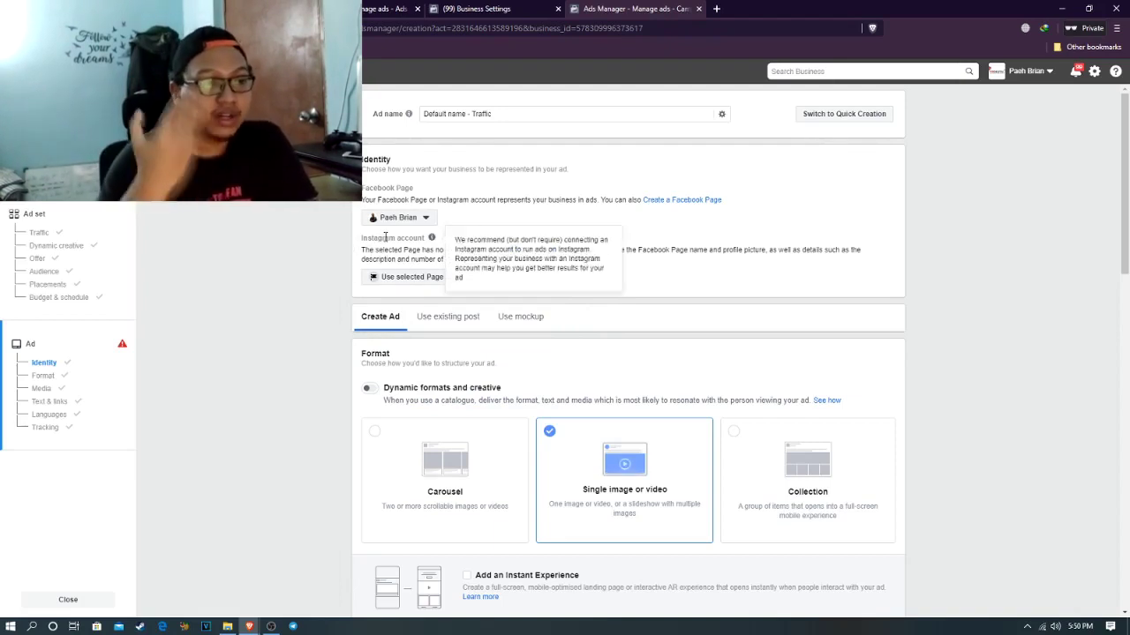
left_click(408, 276)
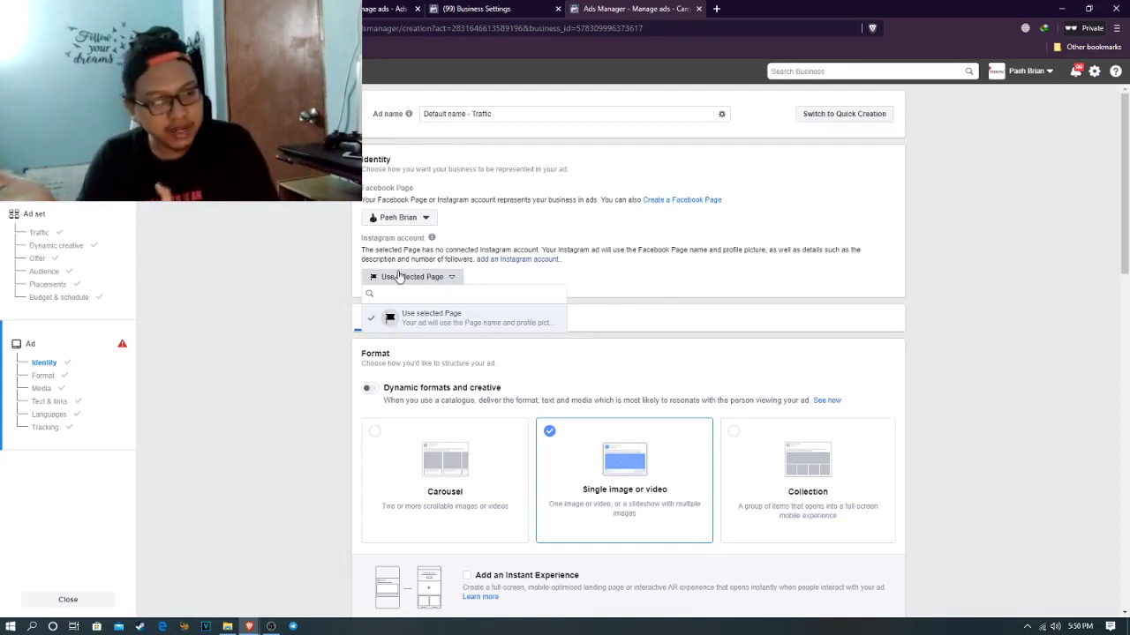
left_click(444, 323)
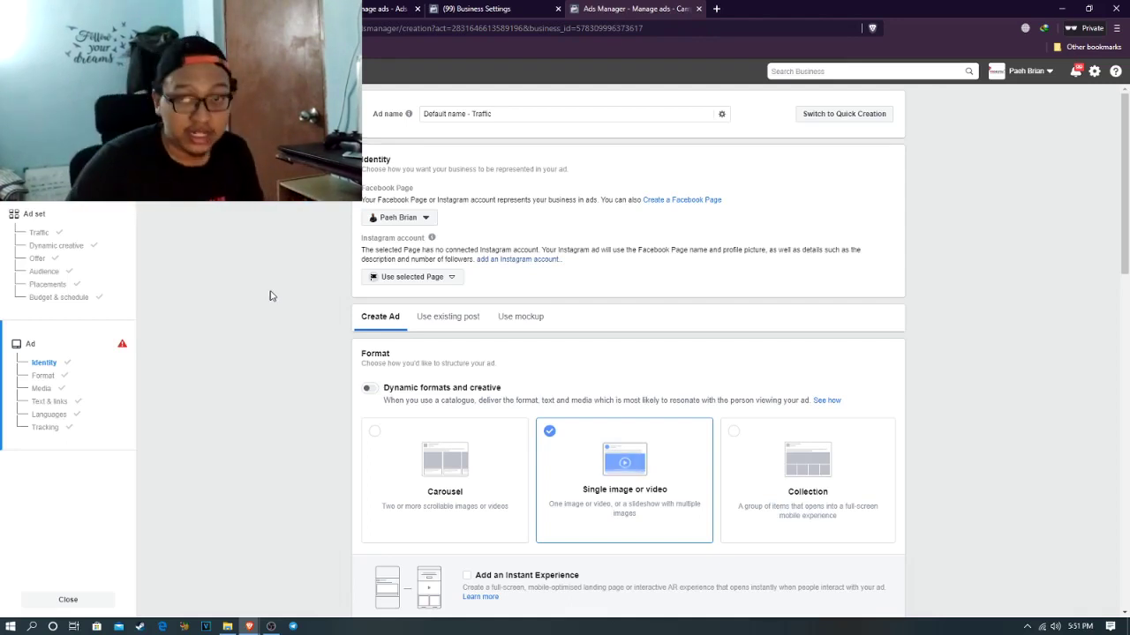
Add the existing image 1591676871.jpg from the image library as the ad's media
scroll(450, 333, "down", 1)
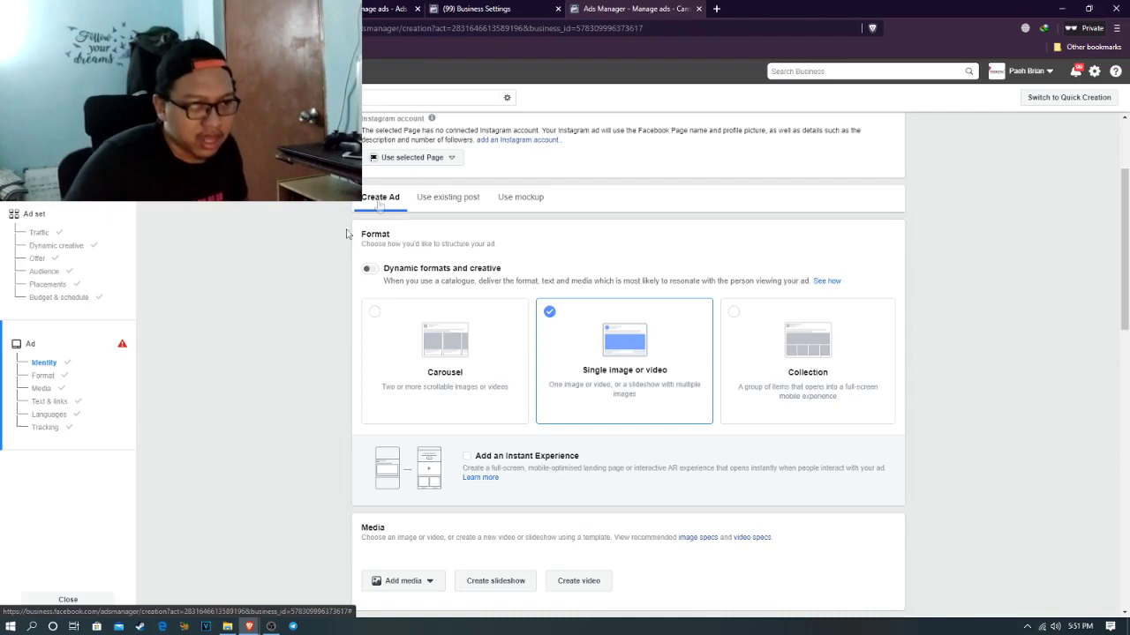
scroll(521, 274, "down", 2)
scroll(521, 274, "up", 1)
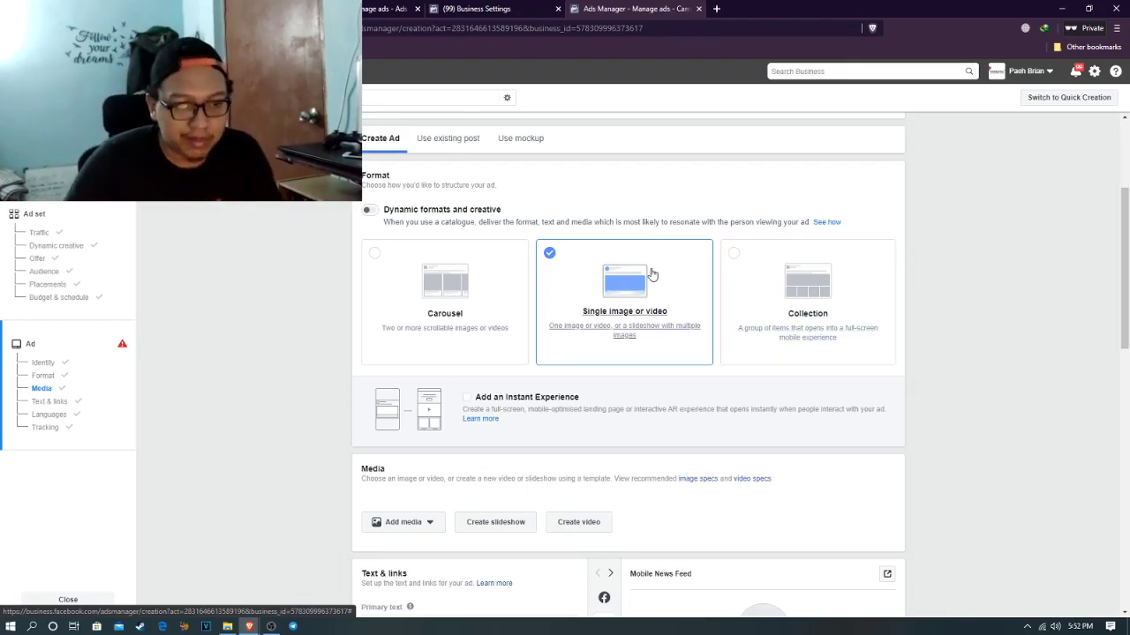
scroll(605, 280, "down", 3)
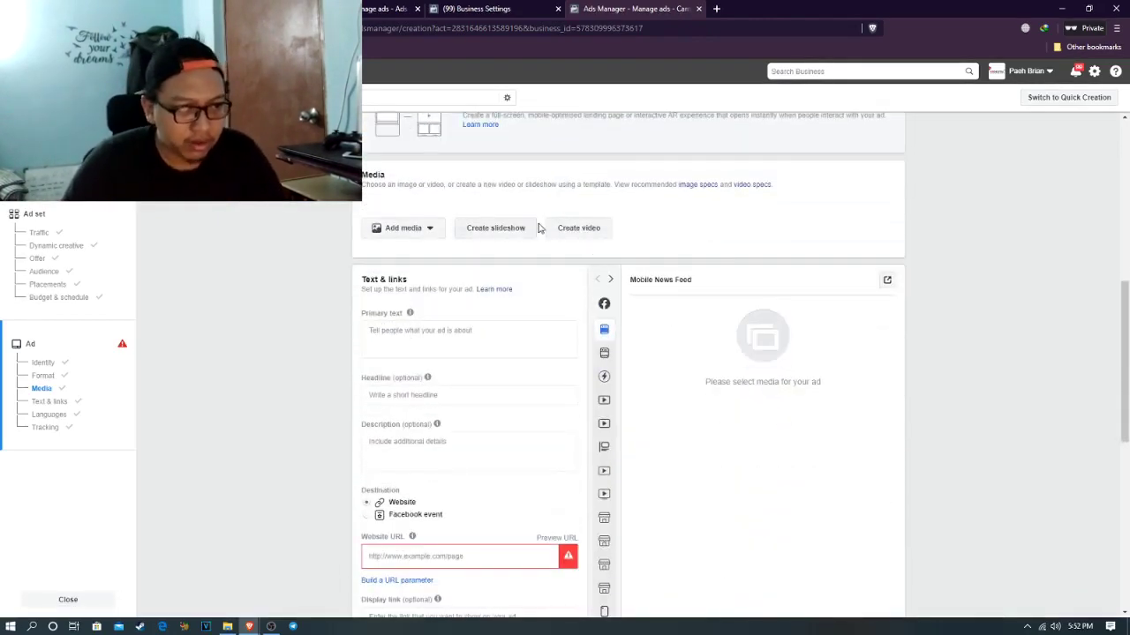
scroll(538, 228, "up", 3)
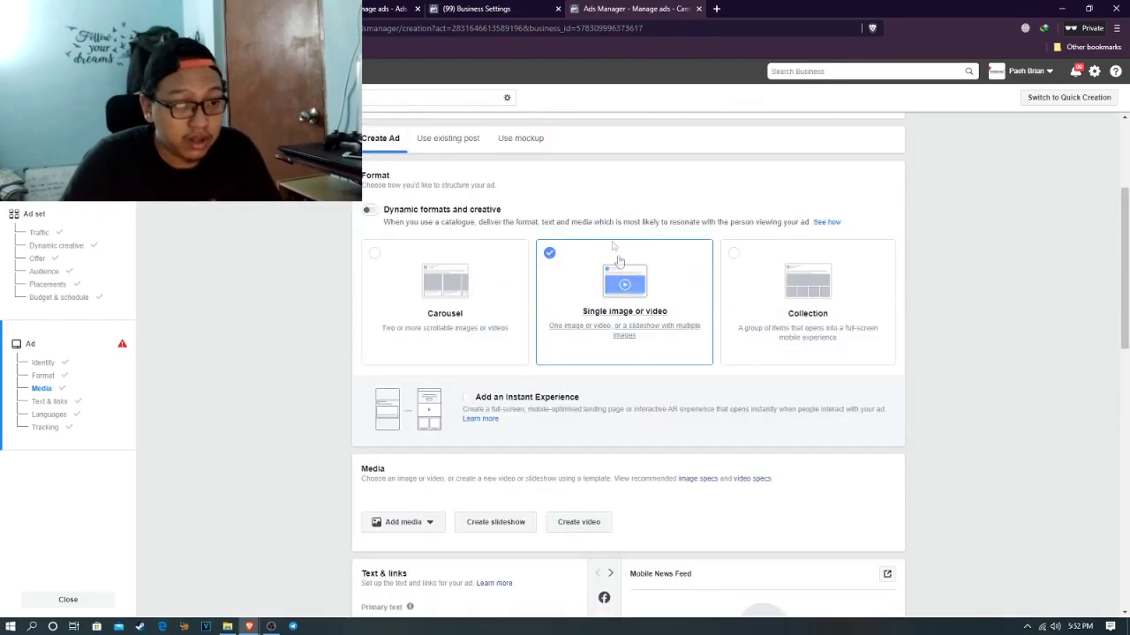
scroll(609, 221, "down", 2)
scroll(415, 291, "down", 1)
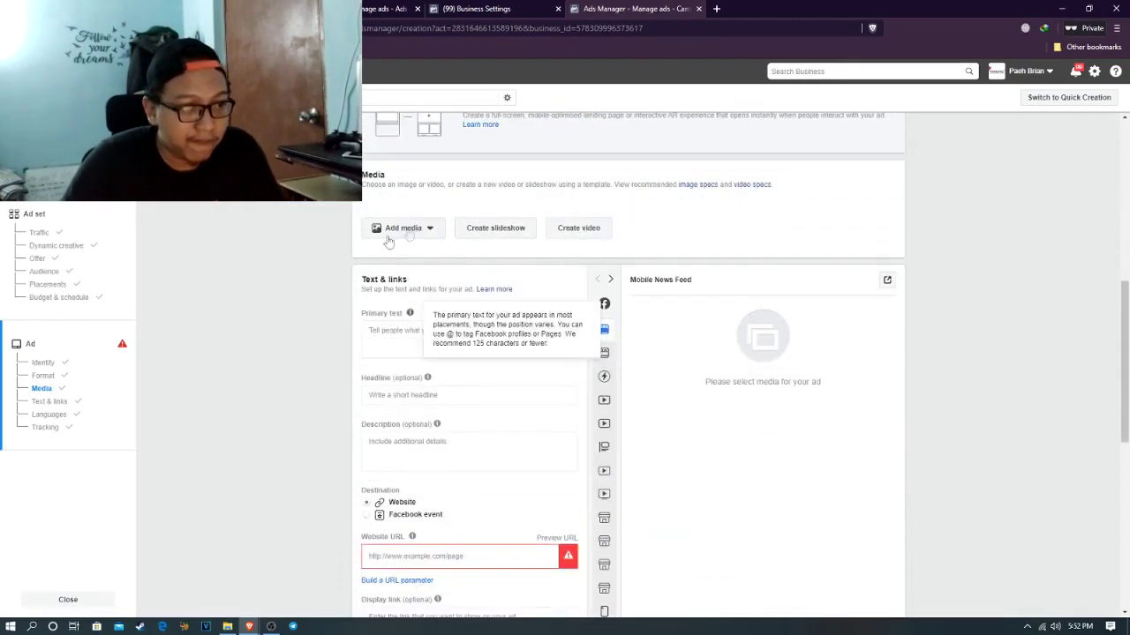
left_click(416, 230)
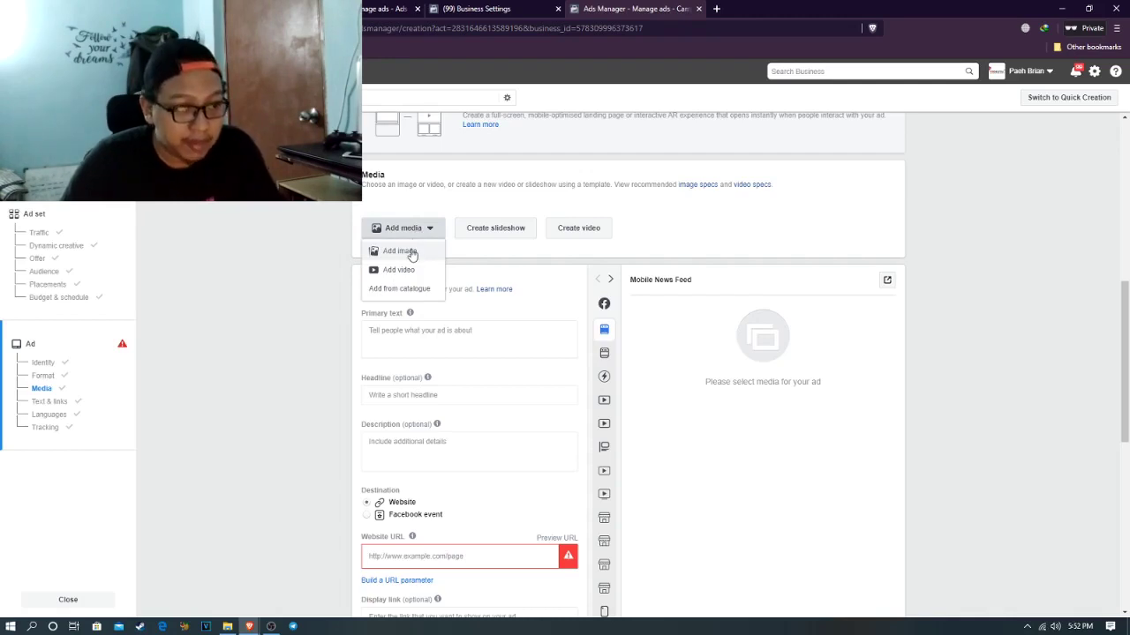
left_click(401, 253)
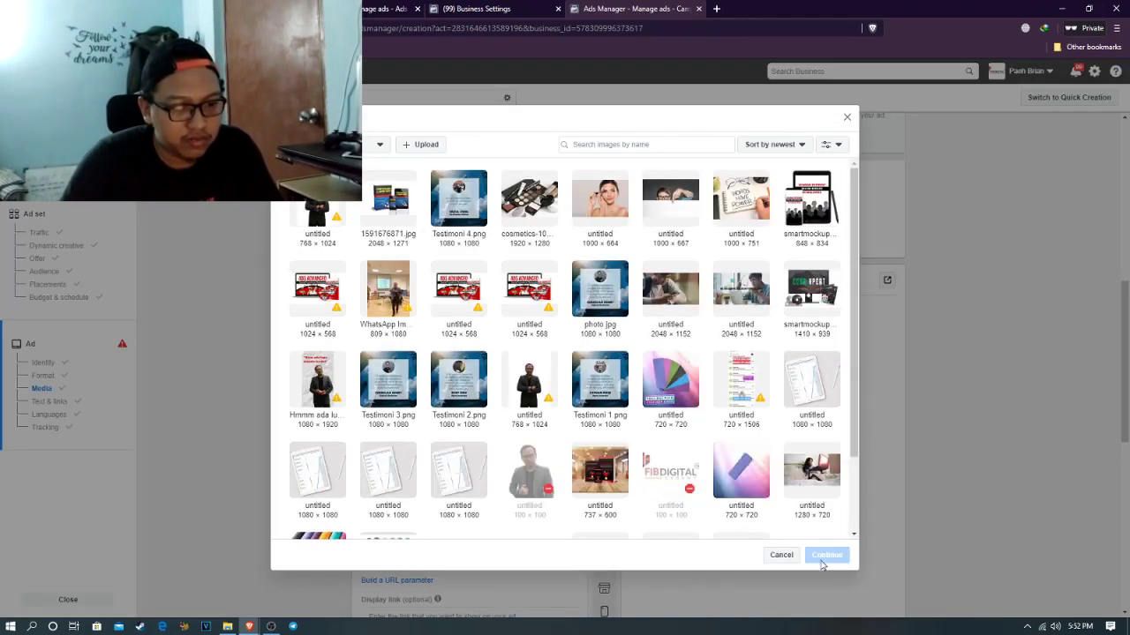
left_click(386, 210)
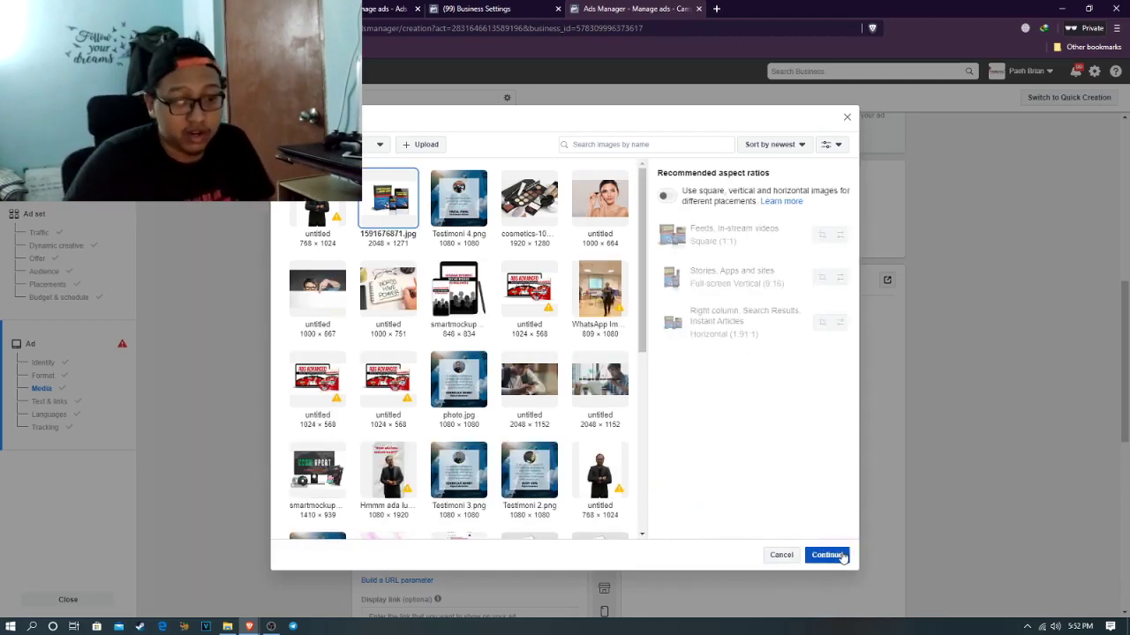
left_click(838, 554)
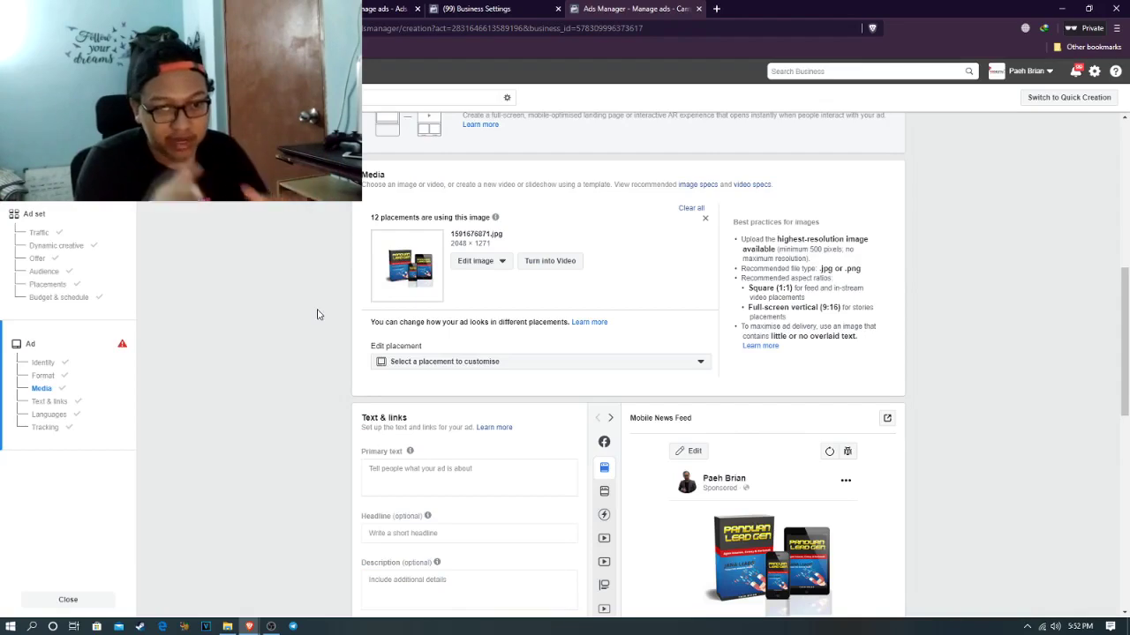
Switch to the Google Slides presentation, highlight Copywriting in the Content slide's list, and return to the ad's Primary text
scroll(322, 316, "down", 3)
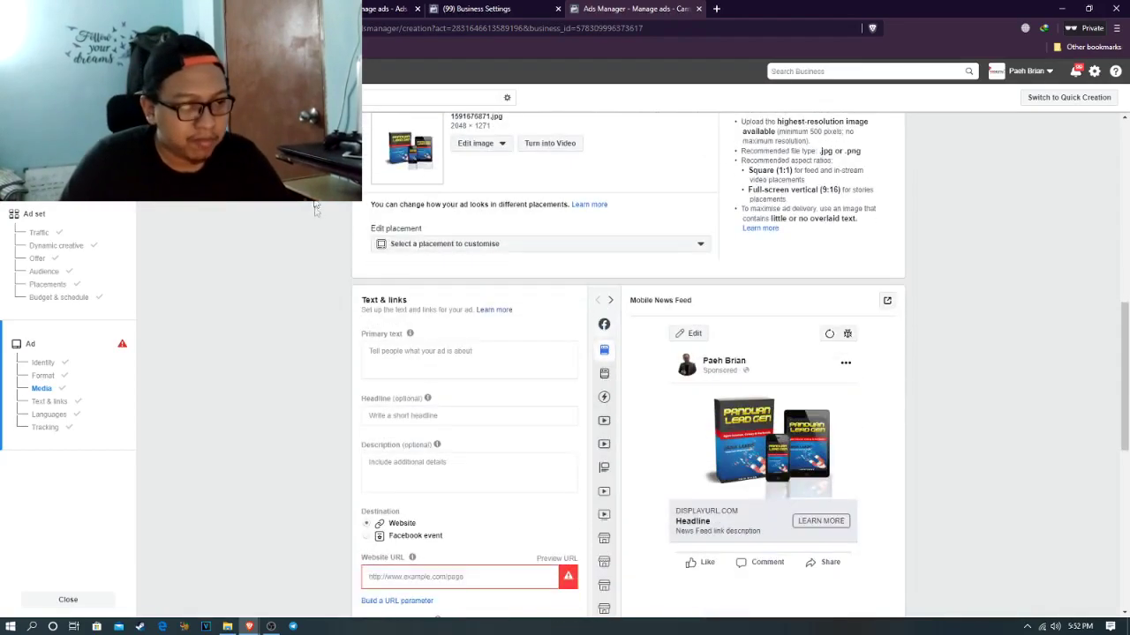
left_click(439, 235)
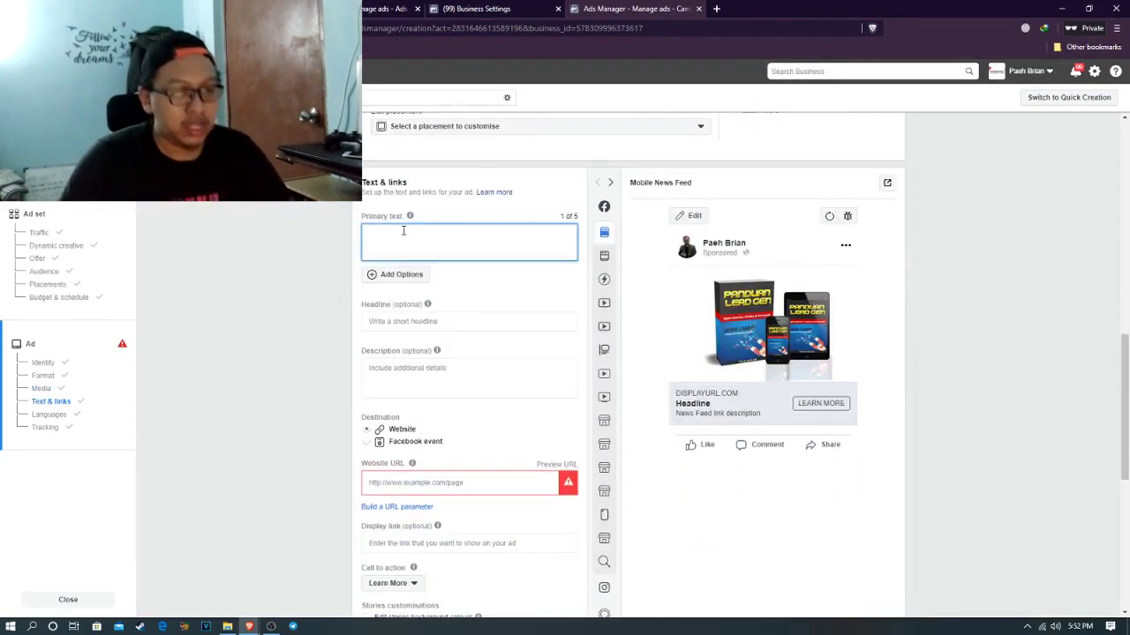
key("alt+Tab")
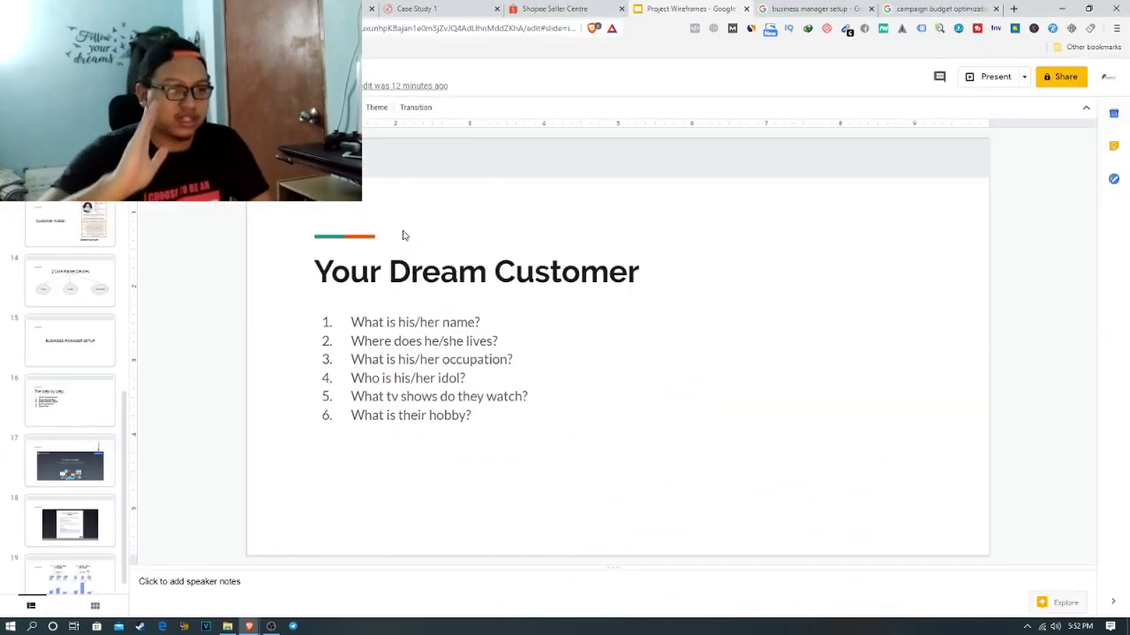
scroll(70, 397, "up", 8)
key("Home")
key("Down")
left_click_drag(429, 416, 350, 415)
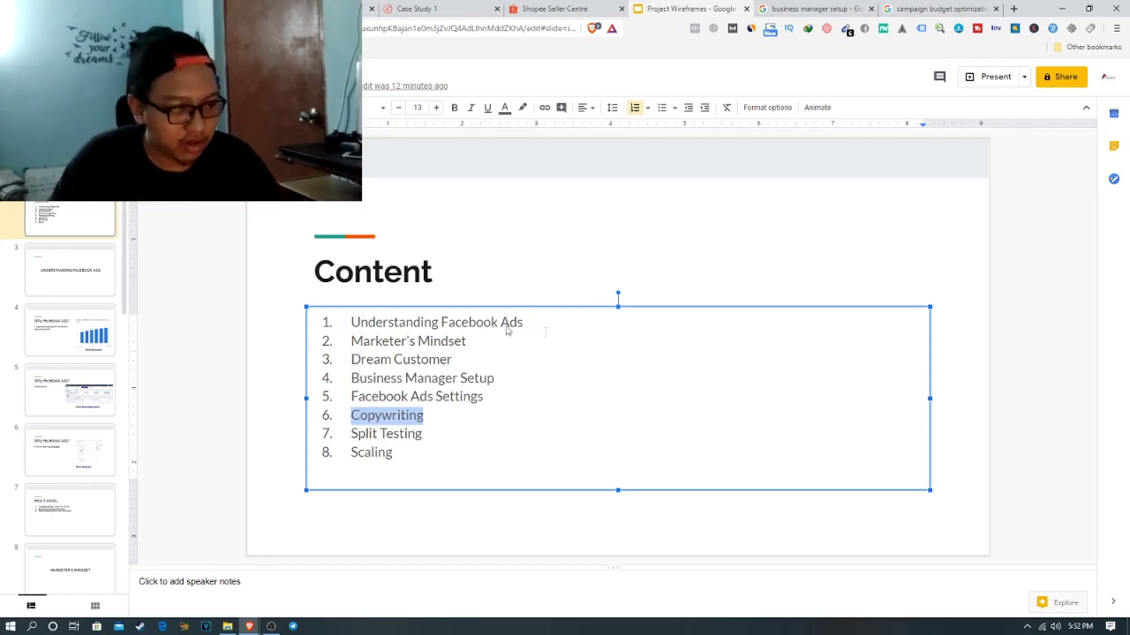
key("alt+Tab")
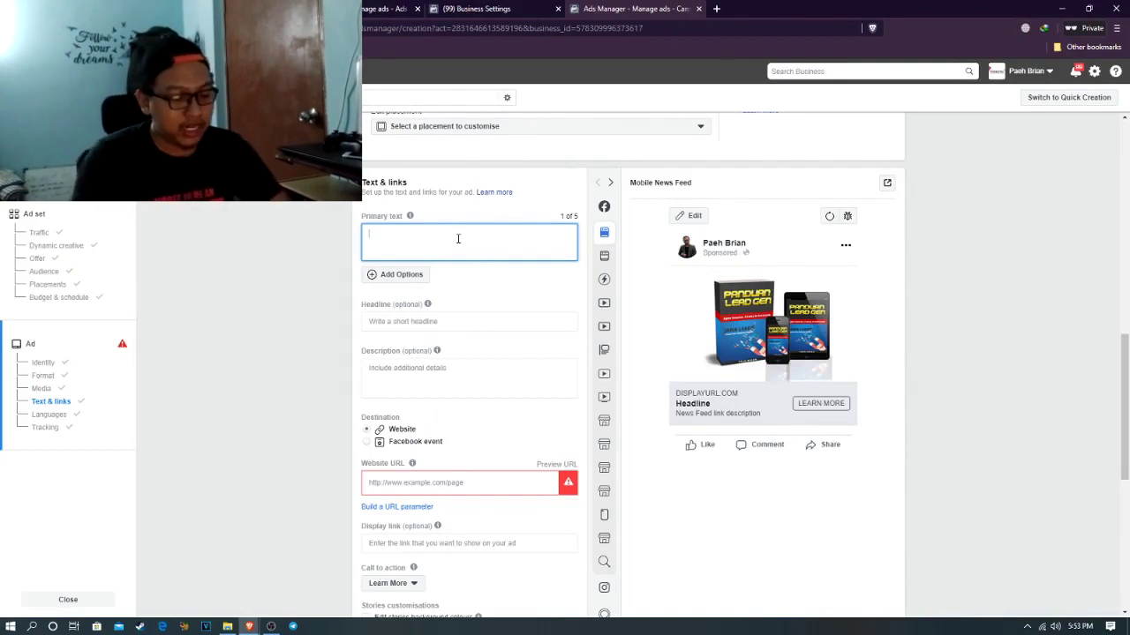
Enter the letters of AIDA and PAS in the Primary text, one letter per line with a blank line between the two
type("A")
key("Return")
type("I")
key("Return")
type("DA")
key("BackSpace")
key("Return")
type("A")
key("Return")
key("Return")
type("P")
key("Return")
type("A")
key("Return")
type("S")
Expand the AIDA letters in the Primary text to "A - Attention", "I - Interest", "D - Desire" and "A - Action"
left_click(400, 233)
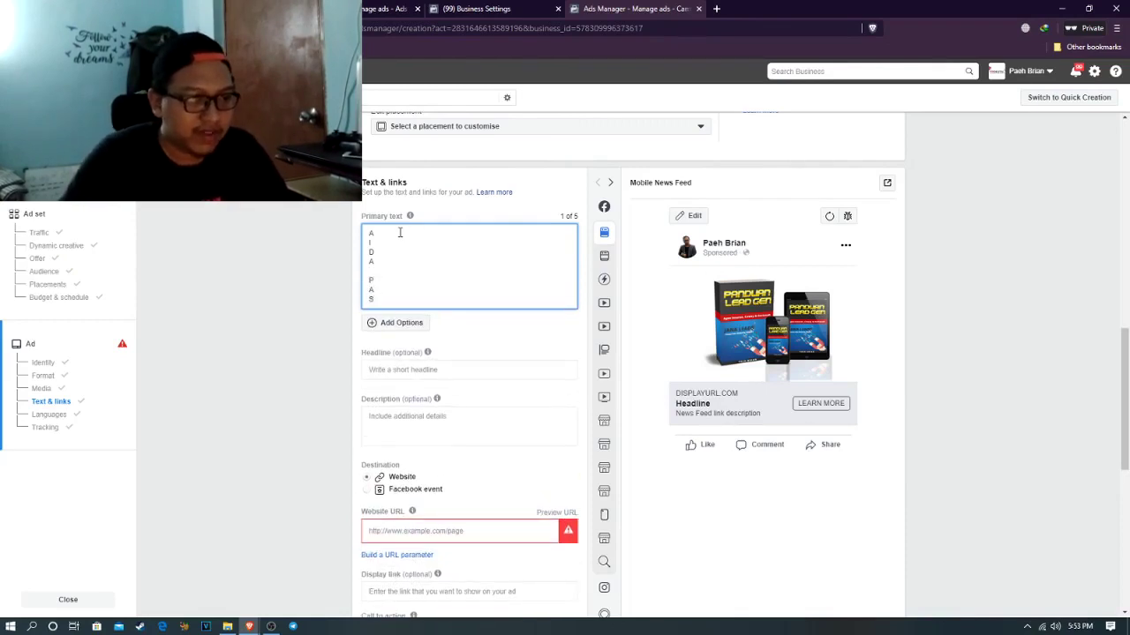
type("-")
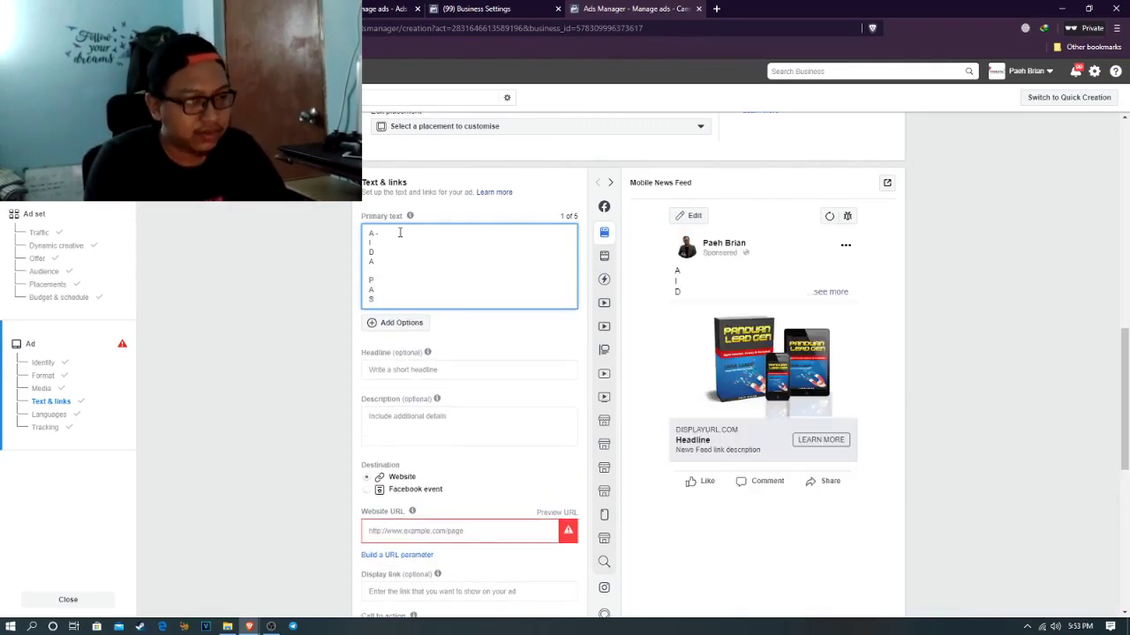
type(" Attenti")
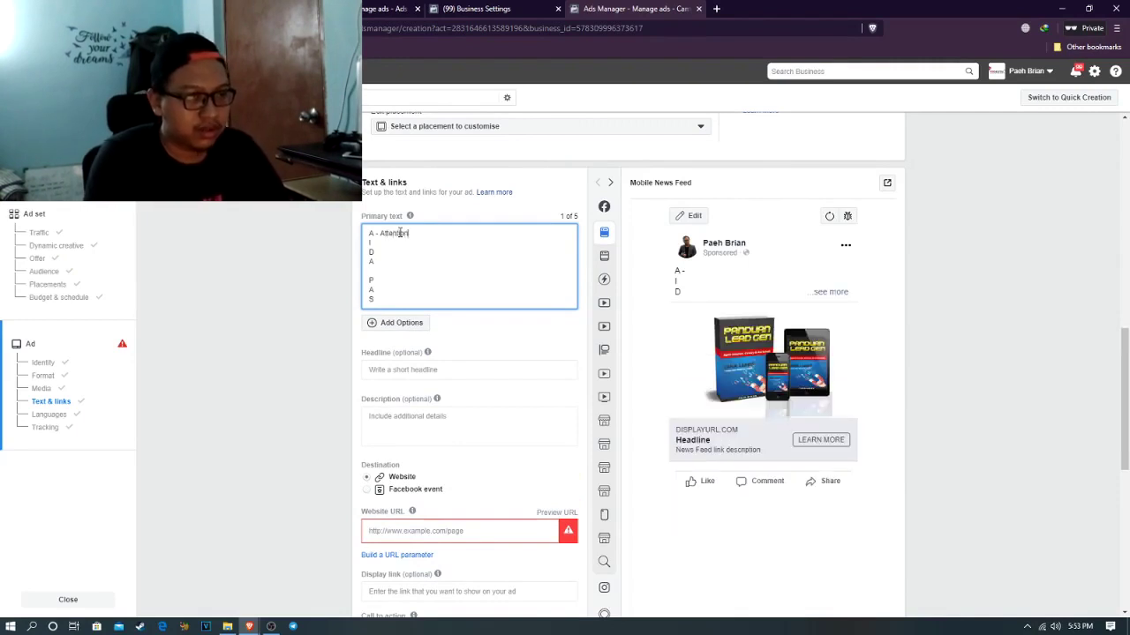
type("on")
key("Down")
type("- Int")
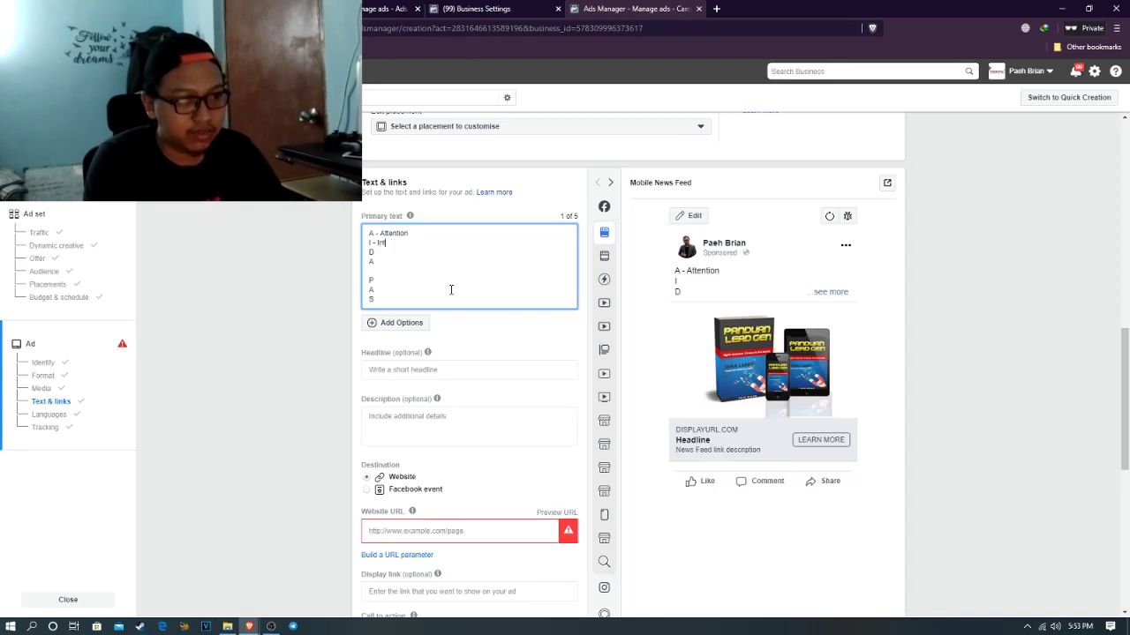
type("erest")
key("Down")
type("- Desire")
key("Down")
type("- Action")
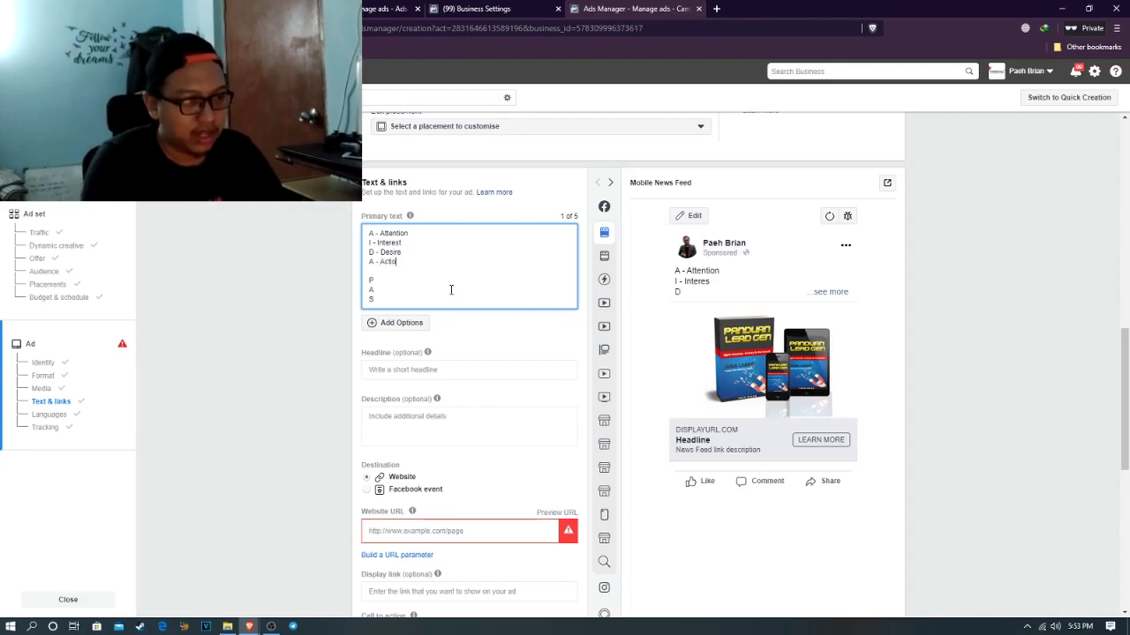
Replace the "A - Attention" line of the Primary text with the question "Having problems losing weight?" and a blank line after it
left_click(420, 232)
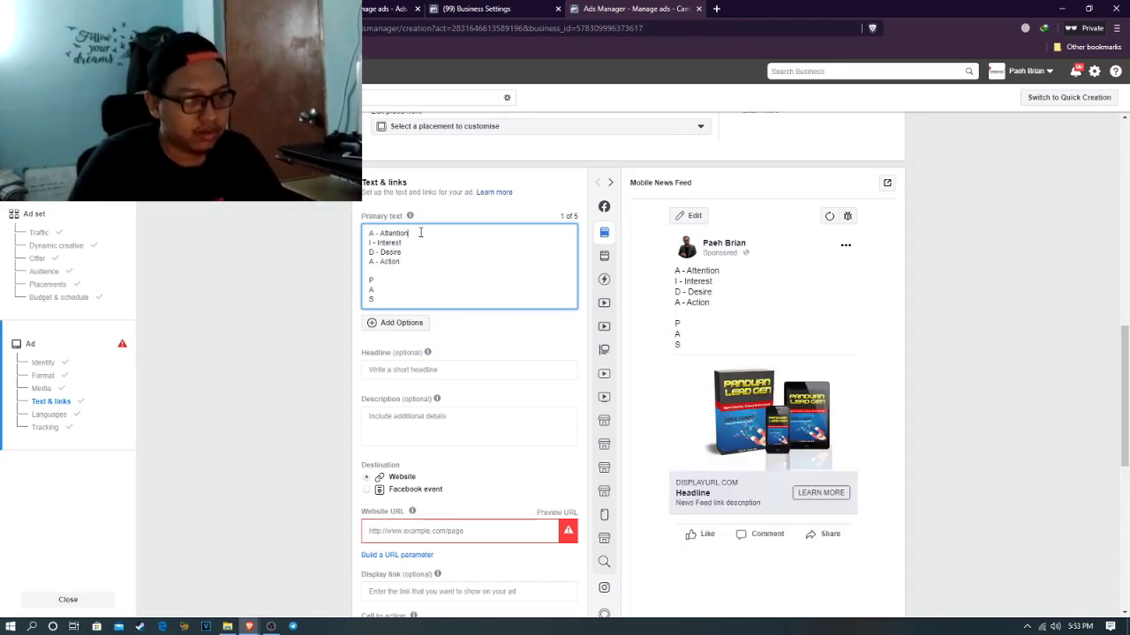
key("Return")
key("Return")
key("Return")
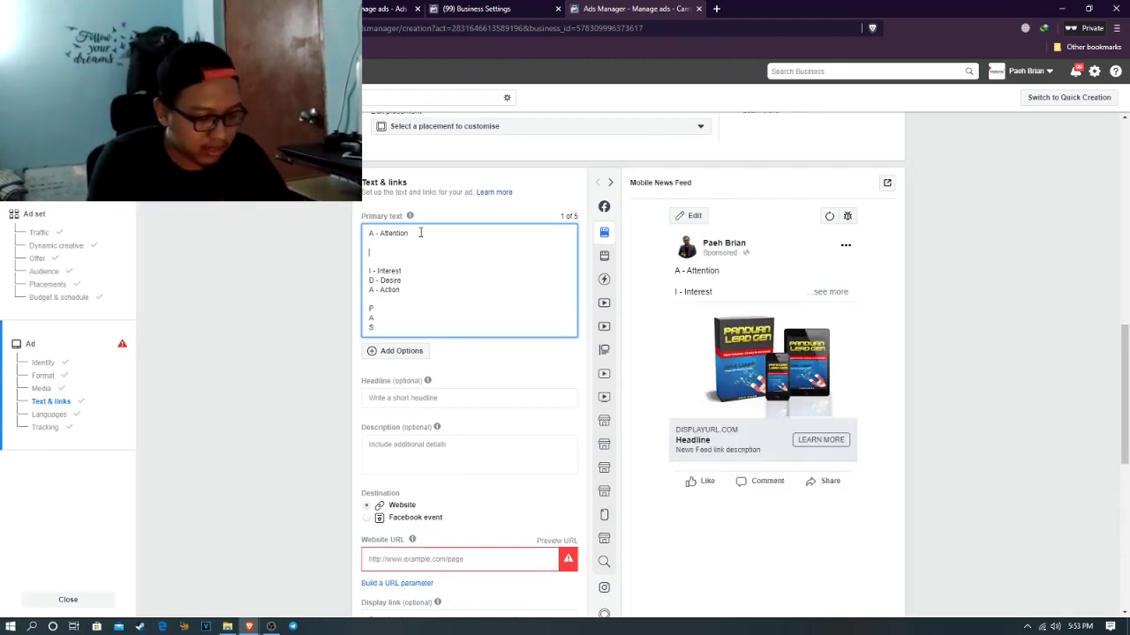
type("Having problems w")
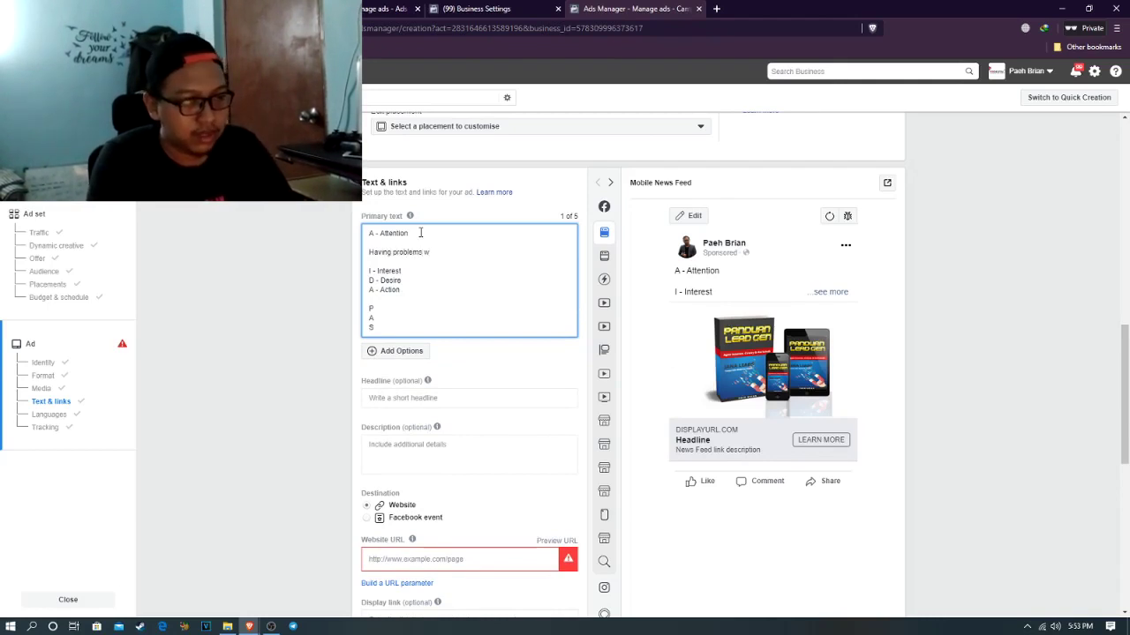
key("BackSpace")
type("losing wei")
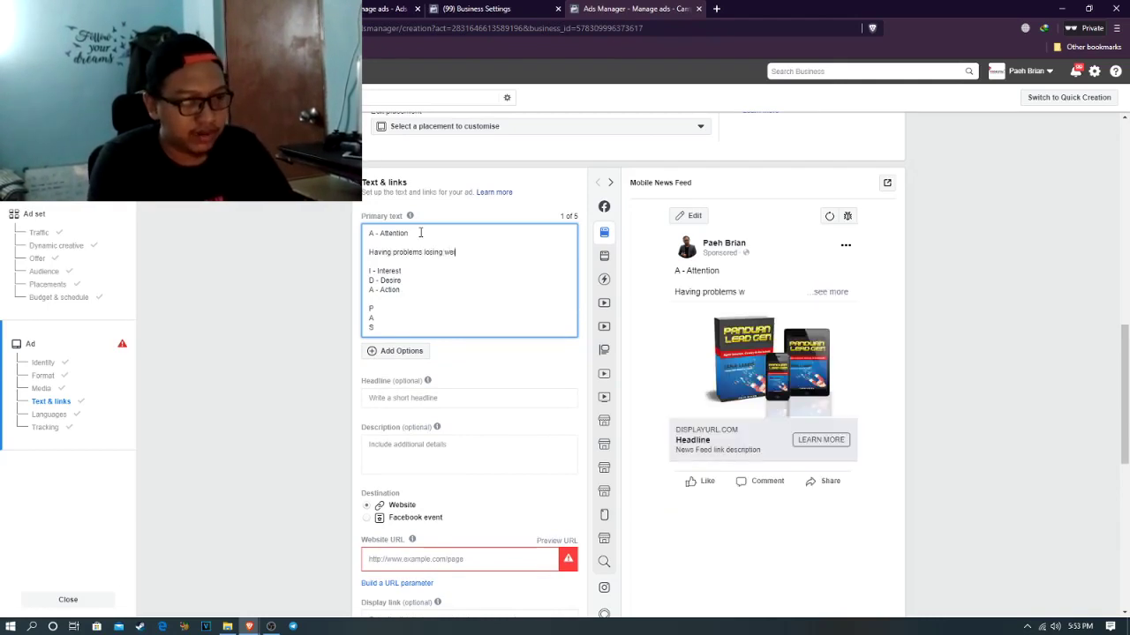
type("ght?")
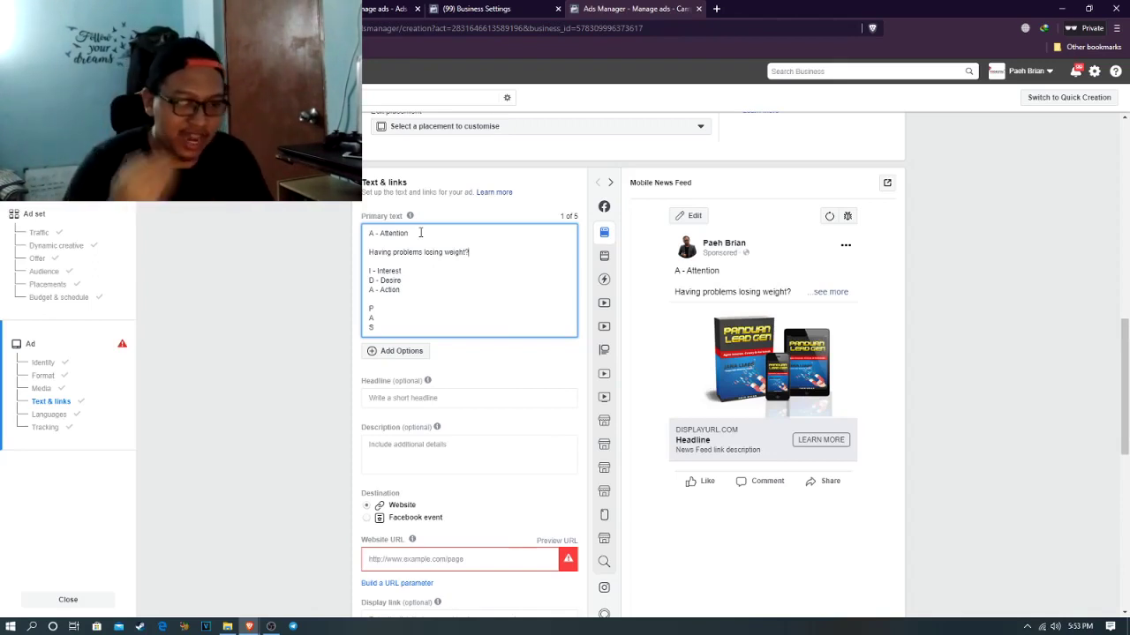
left_click_drag(370, 247, 362, 226)
key("BackSpace")
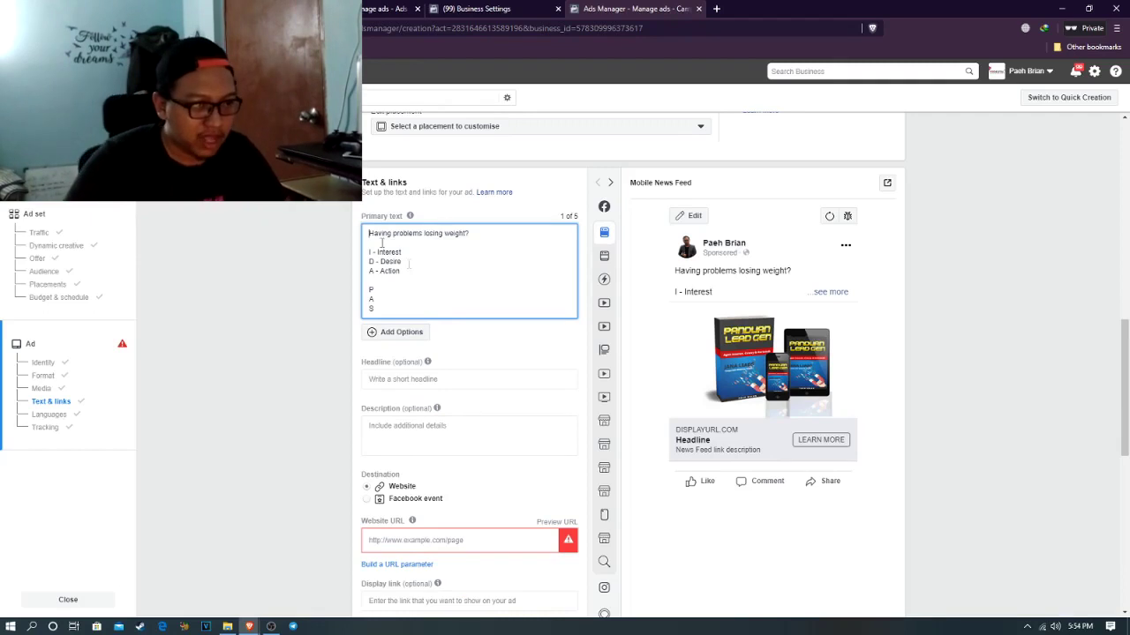
Add the paragraph "You've been working out for the past three months but you're not seeing any rresults" under the opening question
left_click(481, 233)
key("Return")
key("Return")
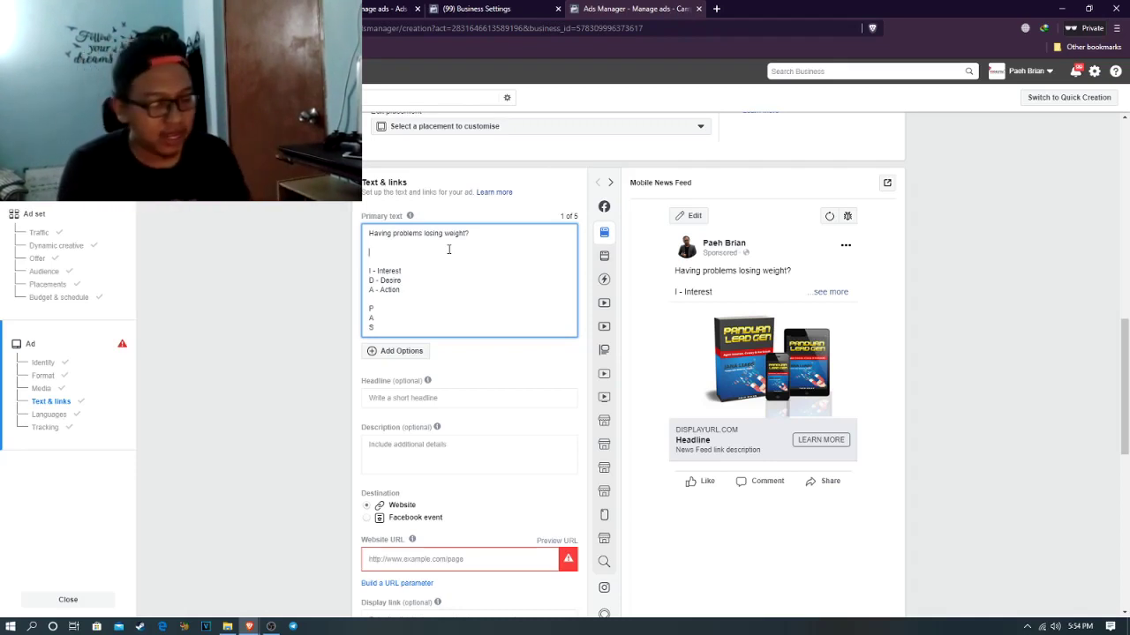
type("You've been working out for the past three months but you're")
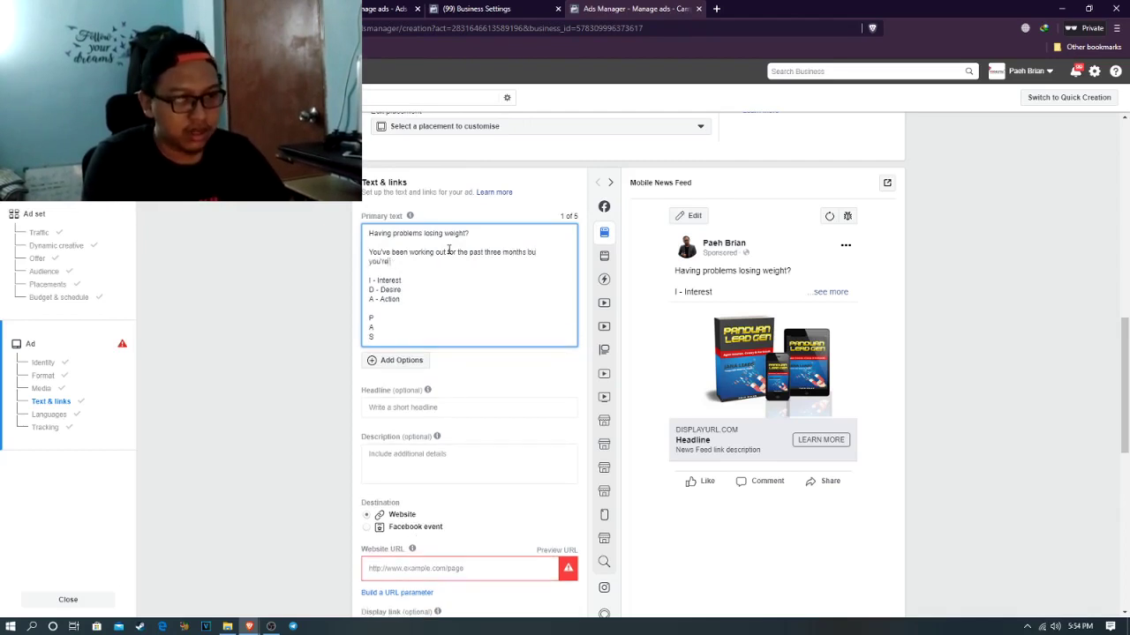
key("BackSpace")
key("BackSpace")
key("BackSpace")
key("BackSpace")
key("BackSpace")
key("BackSpace")
key("BackSpace")
key("BackSpace")
type("t you're not seeing any rresult")
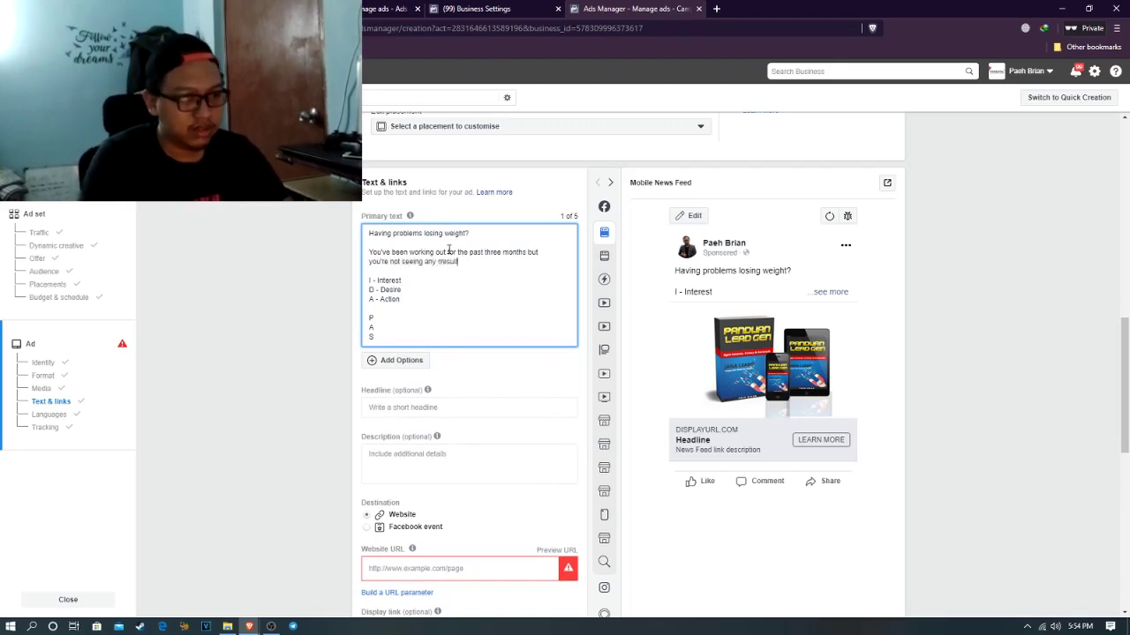
type("s")
Insert a loudly crying face emoji at the end of the "You've been working out" paragraph in the Primary text
right_click(477, 263)
left_click(490, 273)
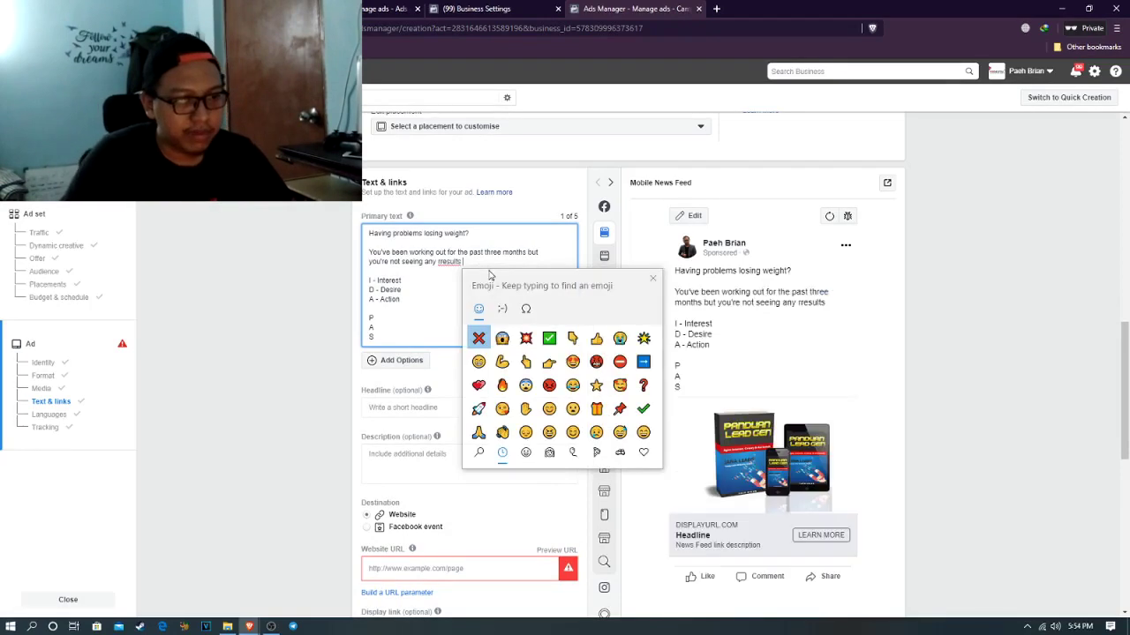
left_click(502, 338)
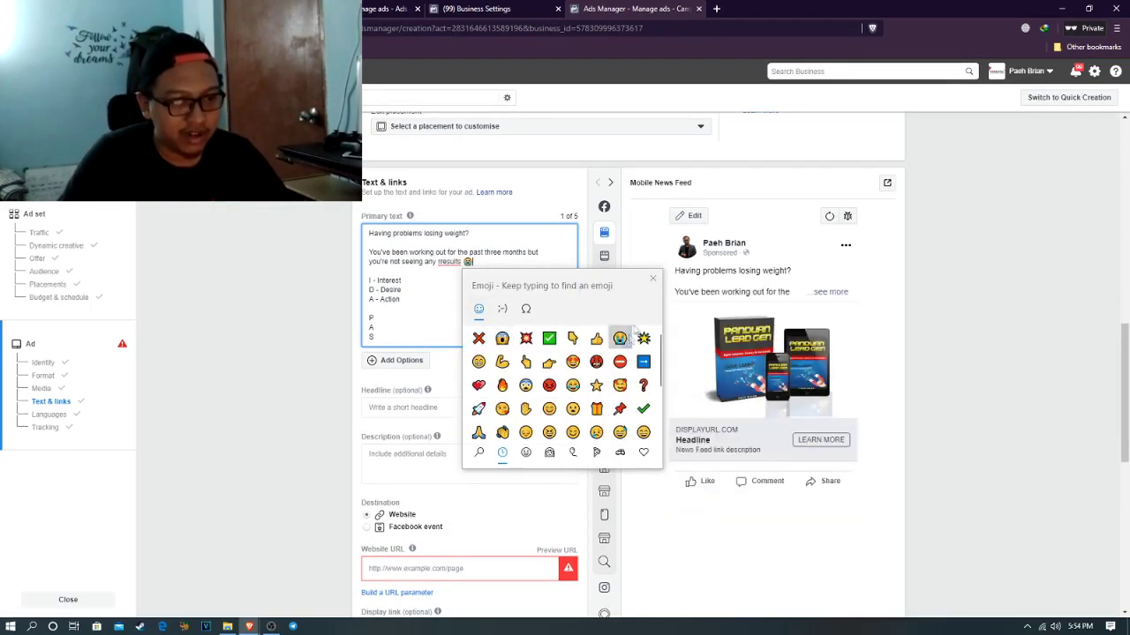
left_click(652, 278)
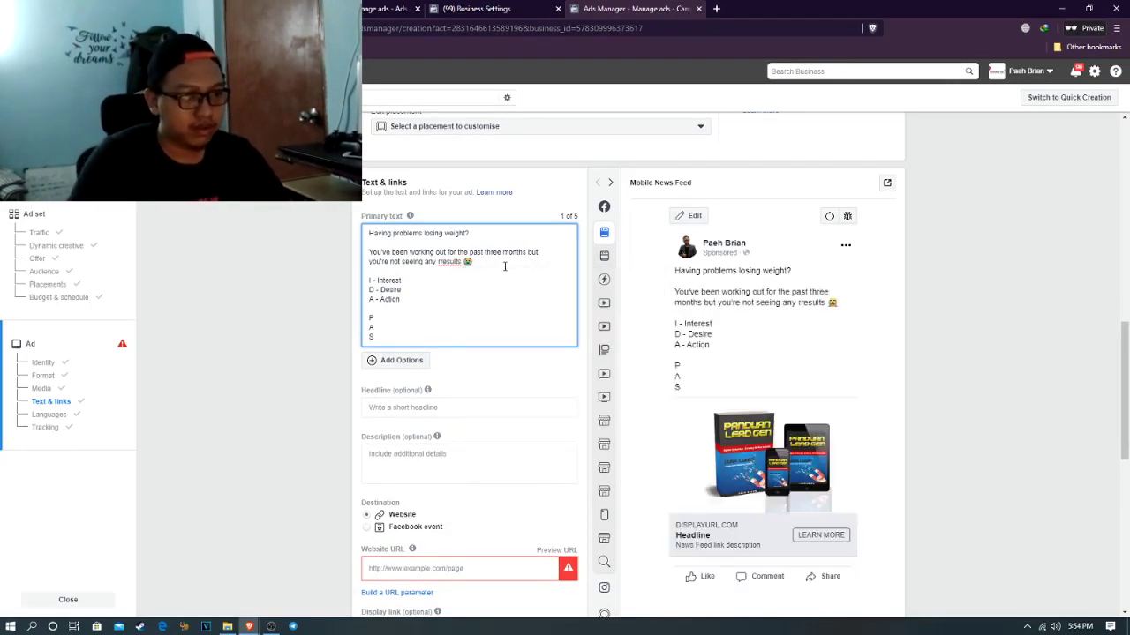
Add the question "What if you can lose 30 pounds in 2 weeks?" as a separate paragraph below the crying emoji
key("Return")
key("Return")
type("What if you can reduce your")
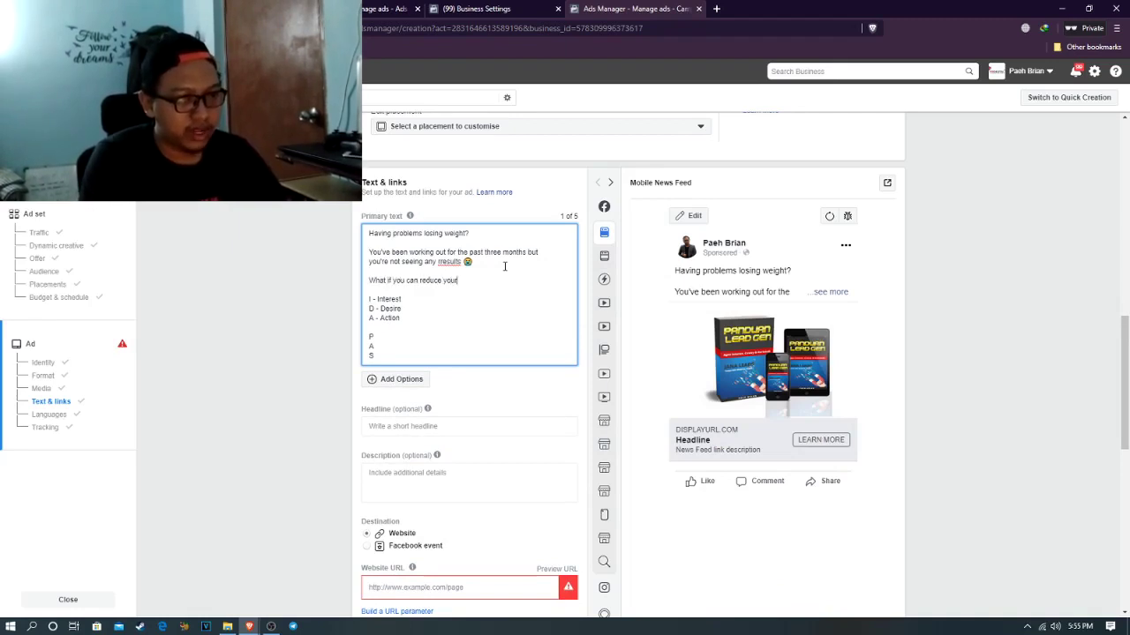
key("BackSpace")
key("BackSpace")
key("BackSpace")
key("BackSpace")
key("BackSpace")
key("BackSpace")
key("BackSpace")
key("BackSpace")
key("BackSpace")
key("BackSpace")
key("BackSpace")
type("lose 30 pounds in")
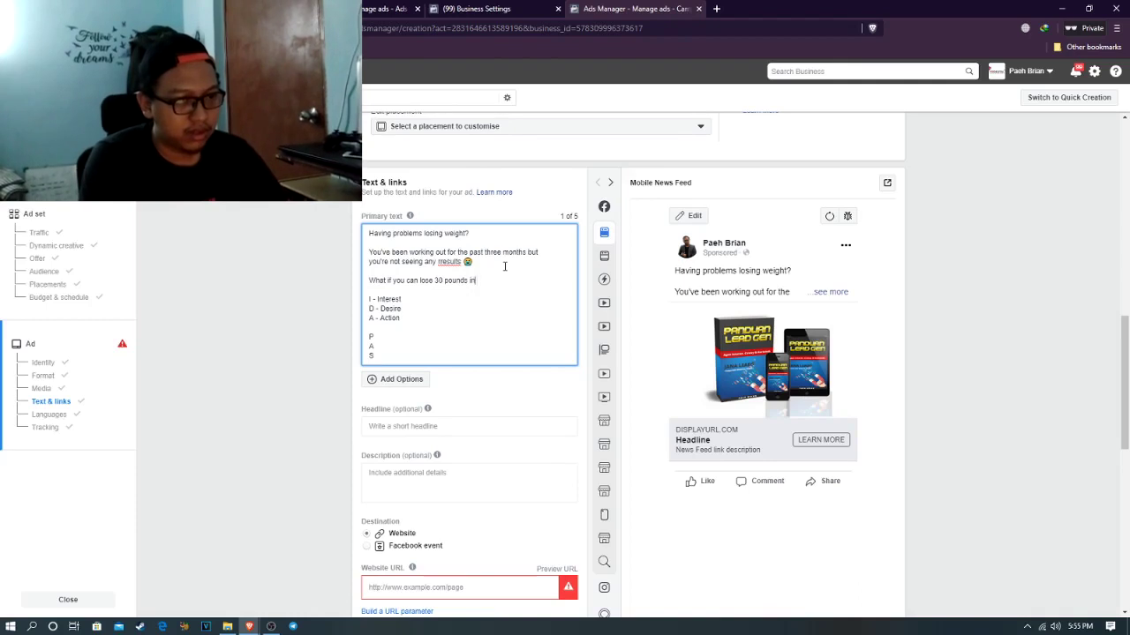
type(" 2 week")
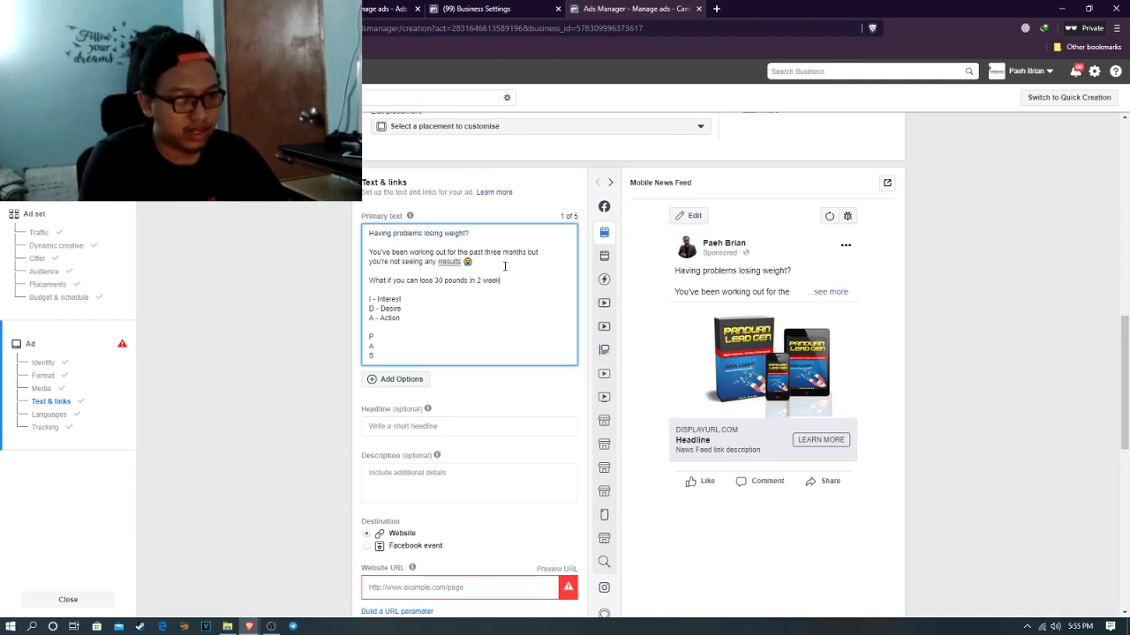
type("s?")
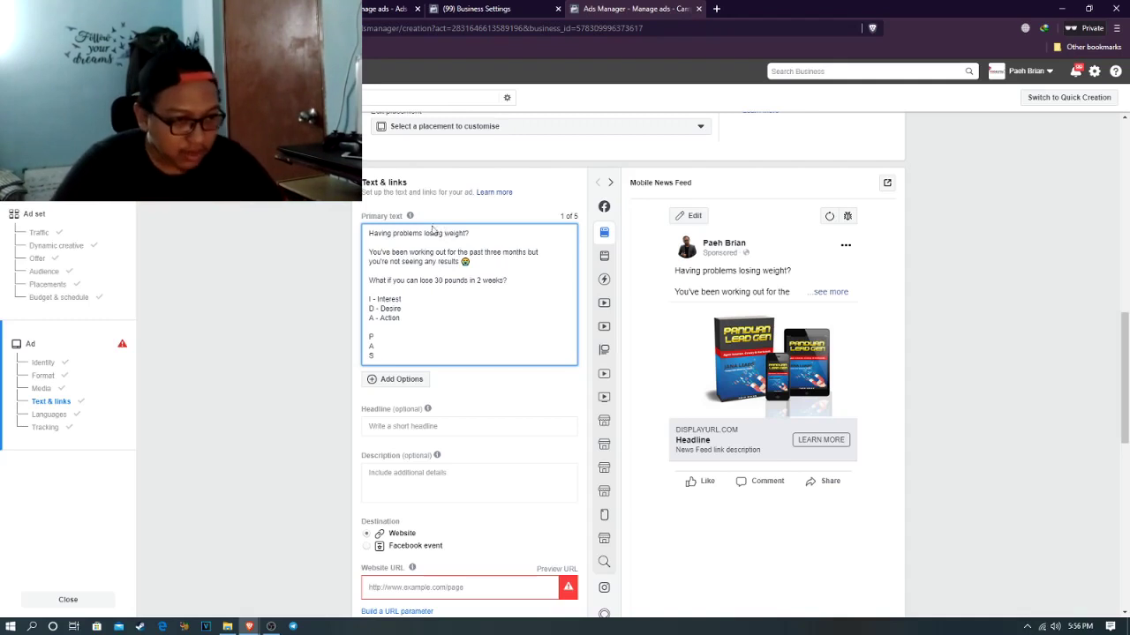
Add the paragraph "Sounds like unreal? Well now you can with this XYZ fatburner" below the 30 pounds question
left_click(515, 280)
key("Return")
key("Return")
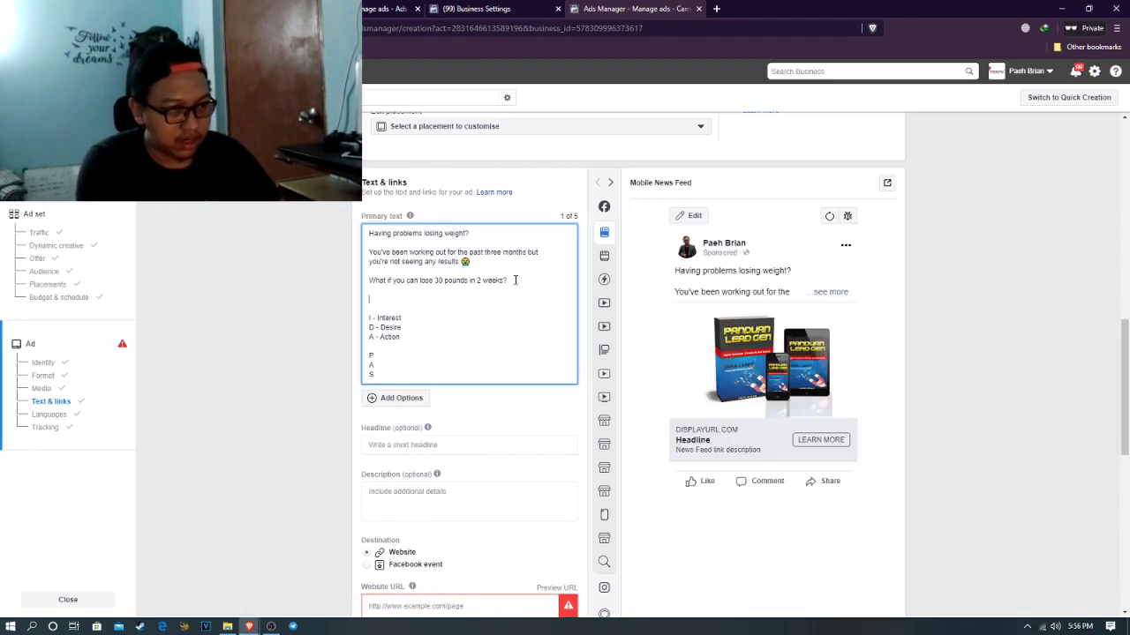
type("Sounds like")
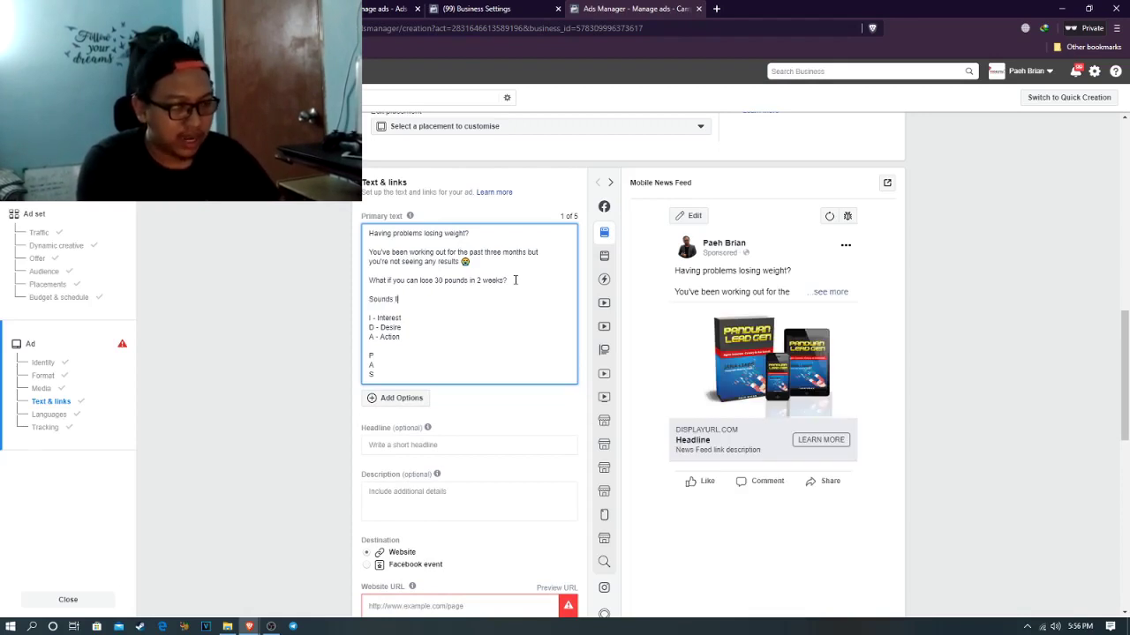
type("unre")
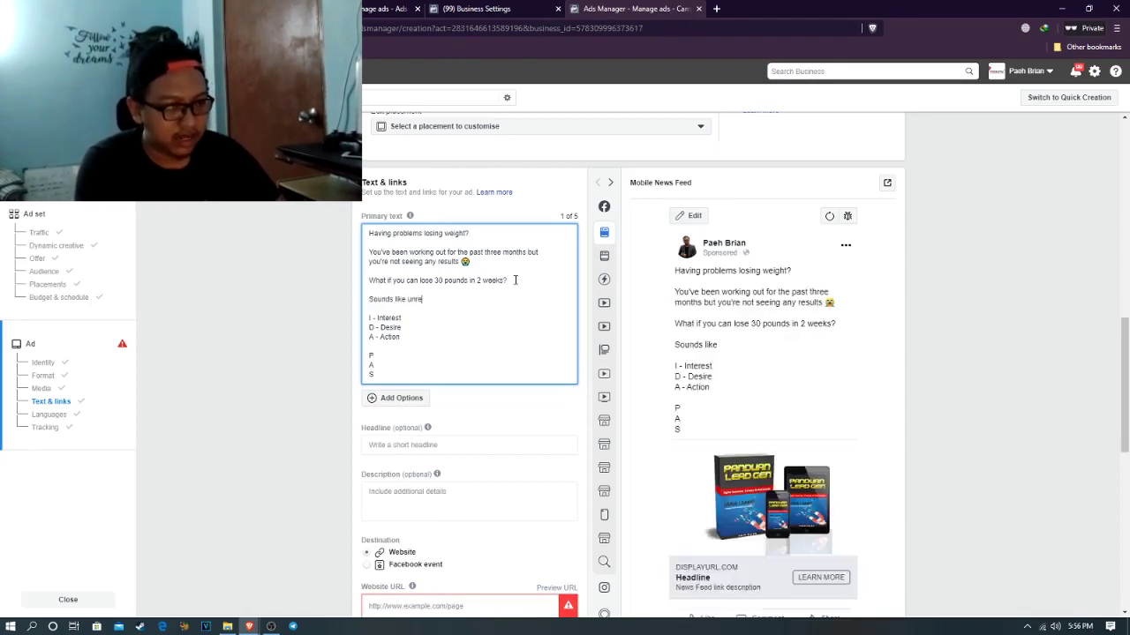
type("al? Well now you can wit")
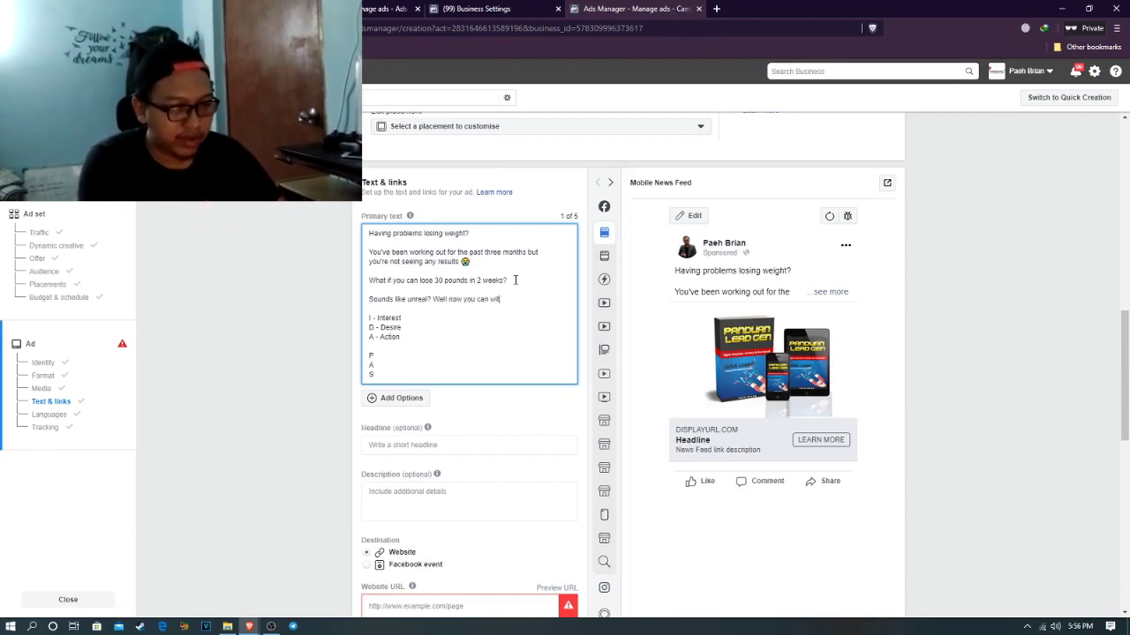
type("h this")
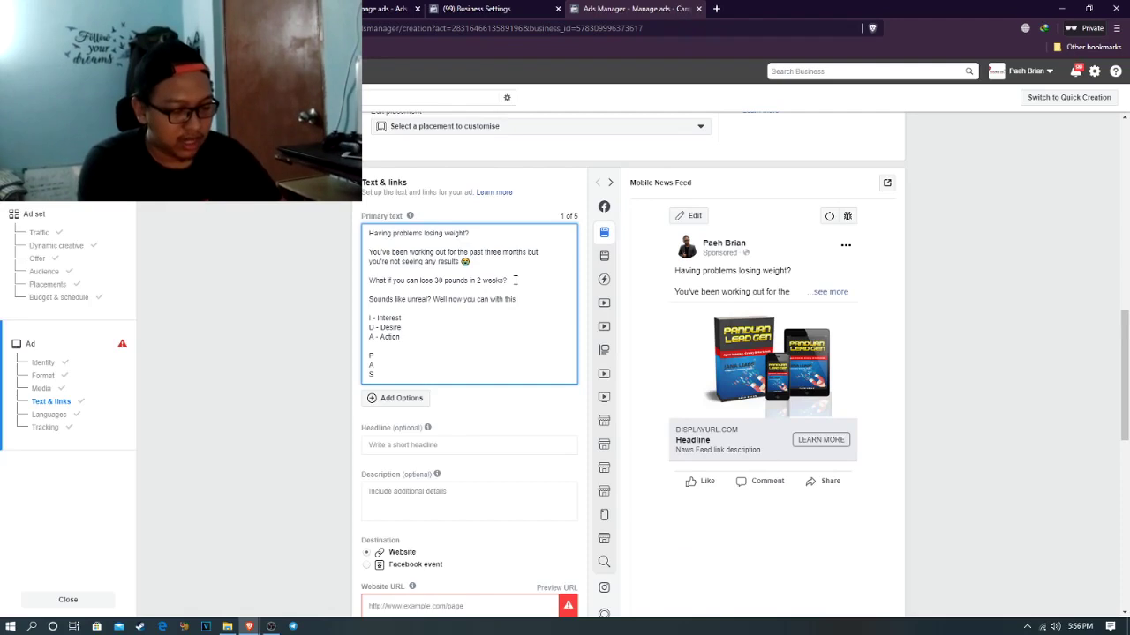
type(" XYZ")
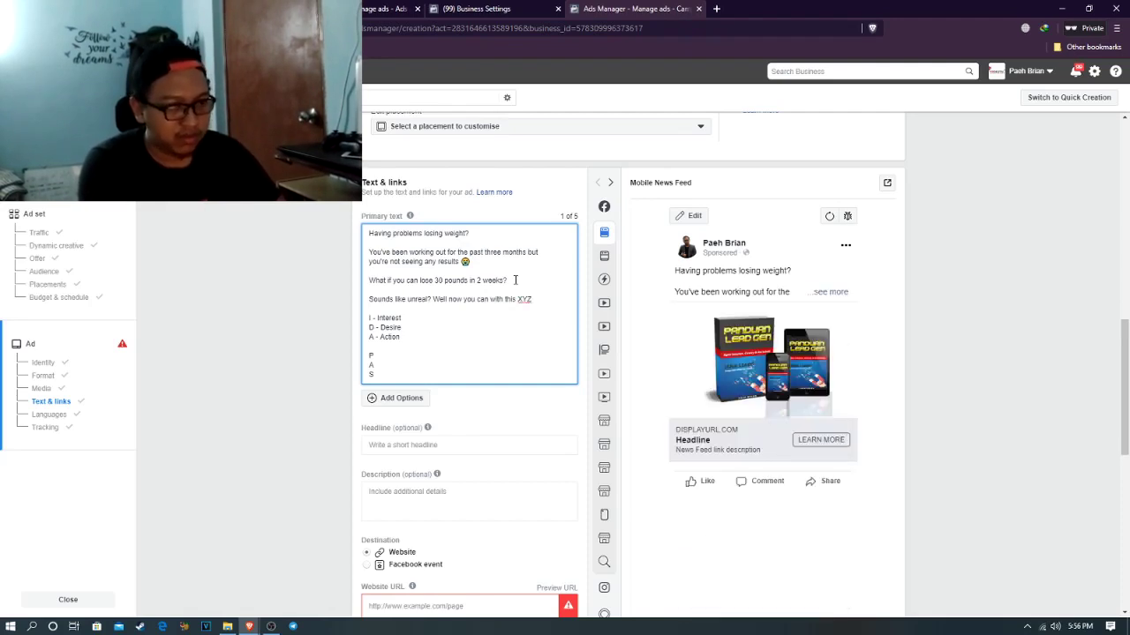
type(" fatburner")
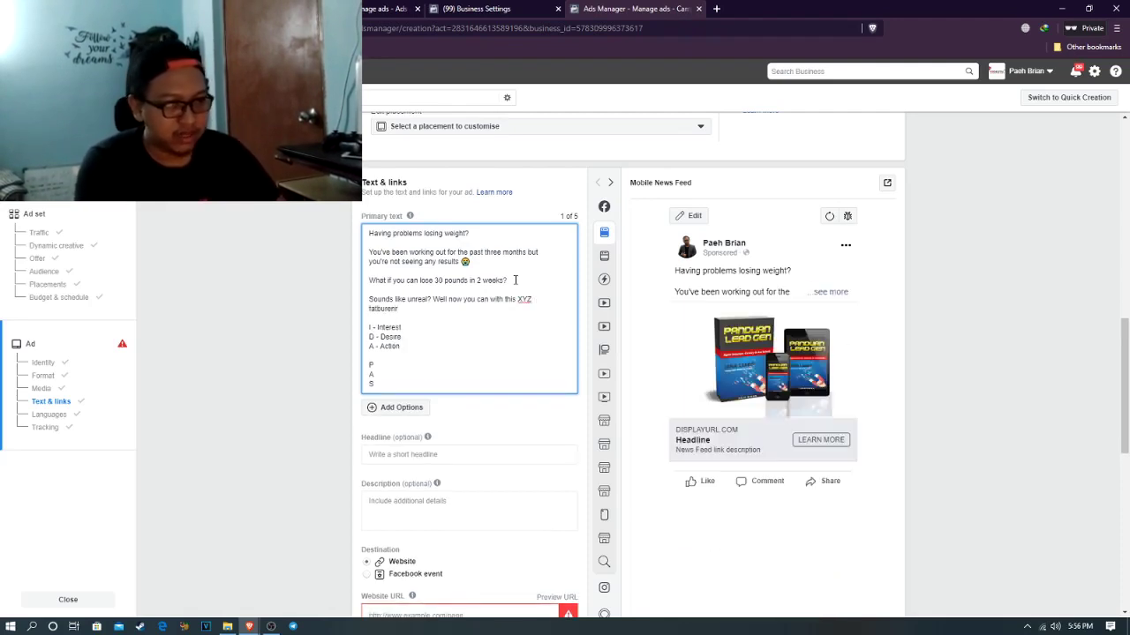
key("BackSpace")
key("BackSpace")
key("BackSpace")
key("BackSpace")
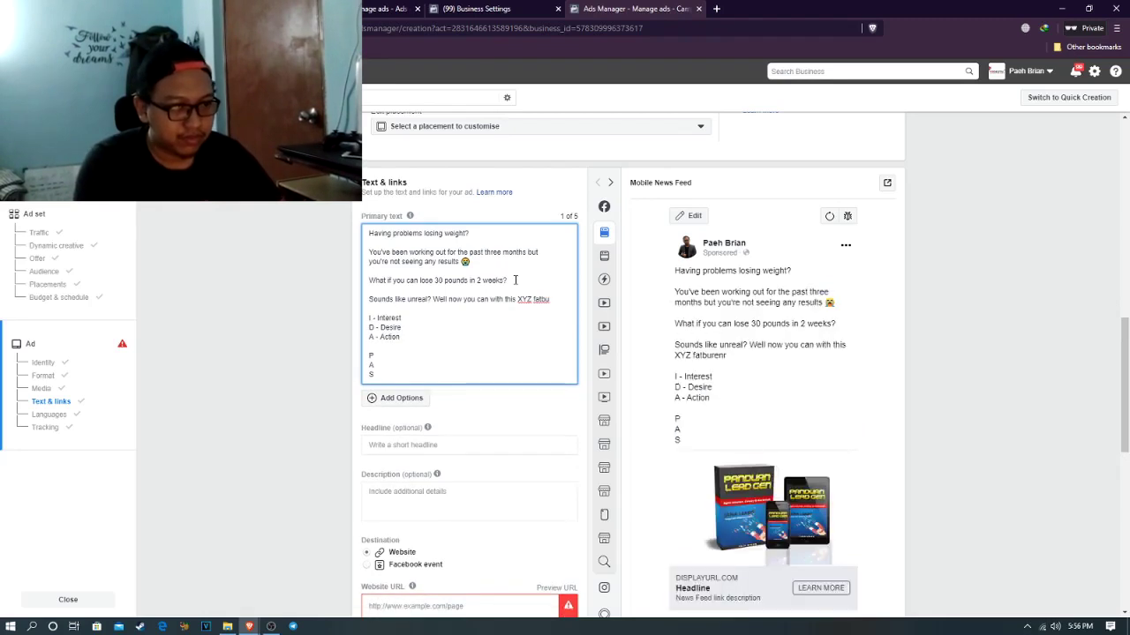
type("rner")
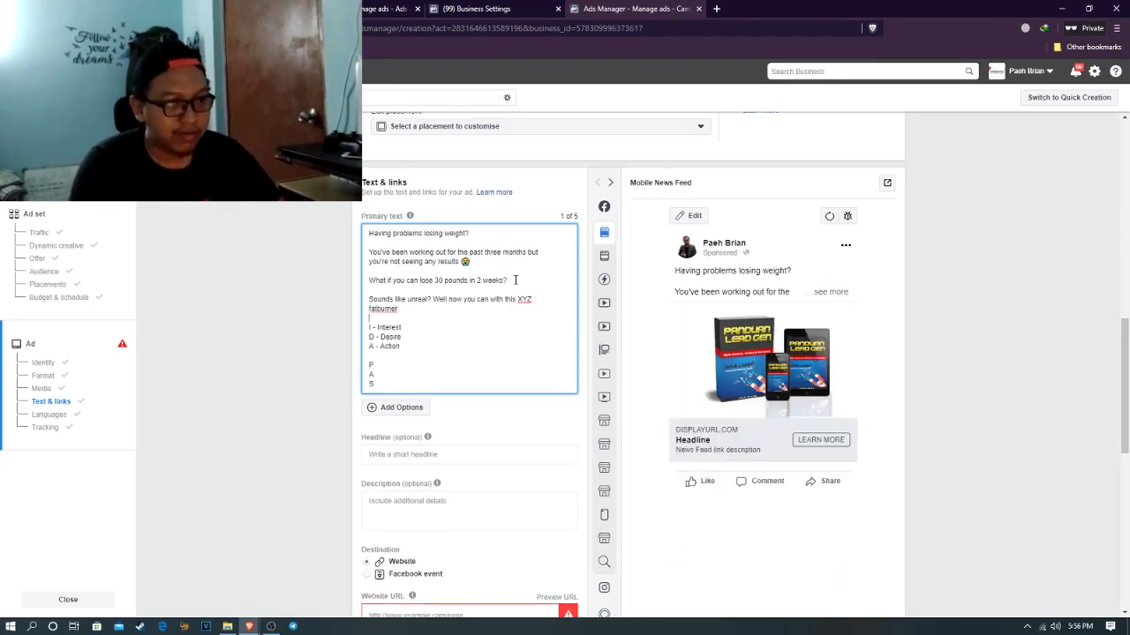
Start a list below the fatburner paragraph with three lines, each beginning with a green check mark emoji
key("Return")
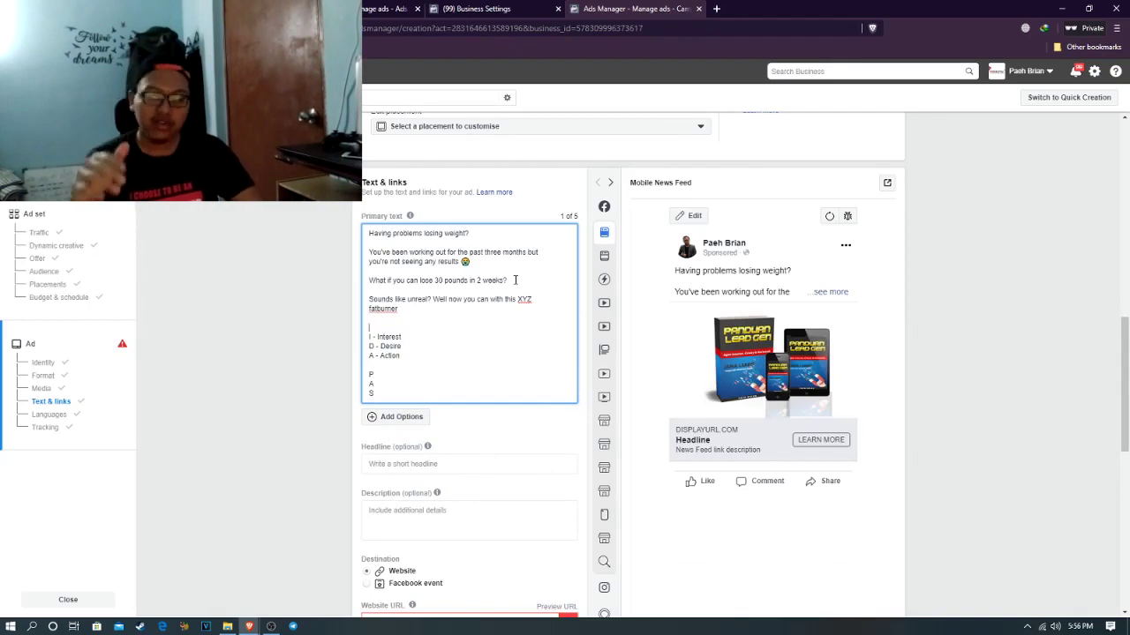
key("Return")
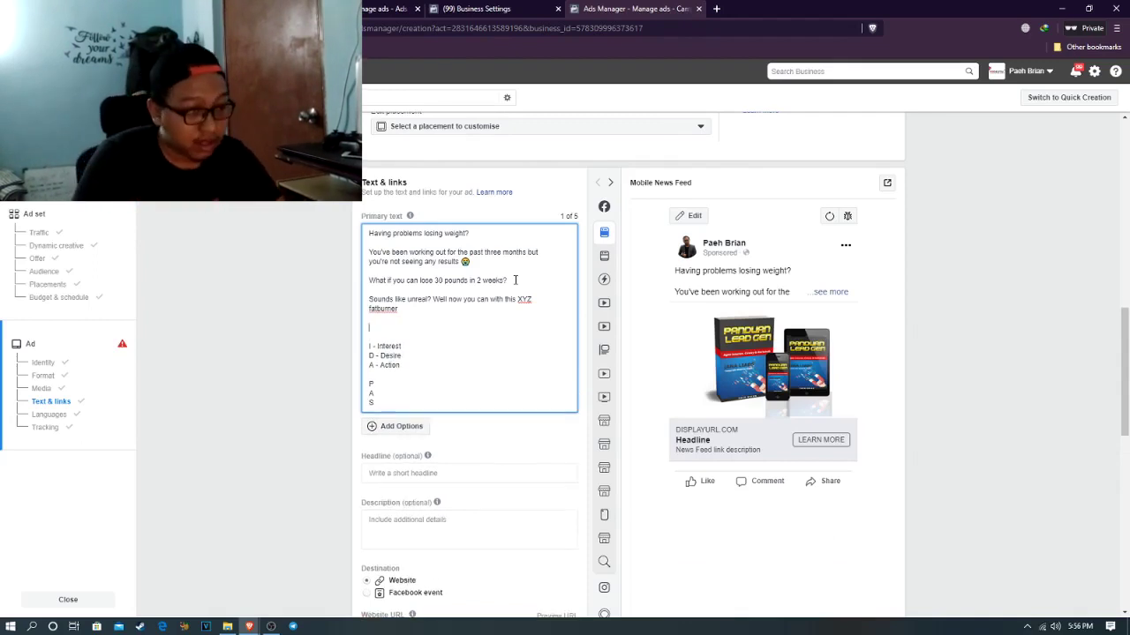
right_click(404, 328)
left_click(422, 337)
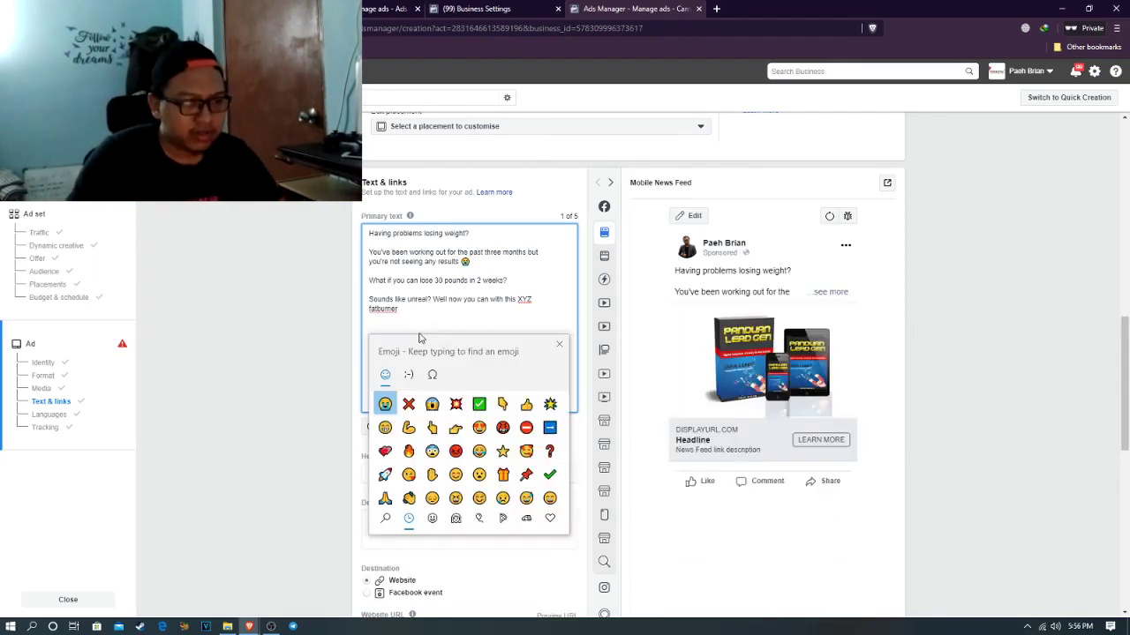
left_click(478, 403)
left_click(559, 343)
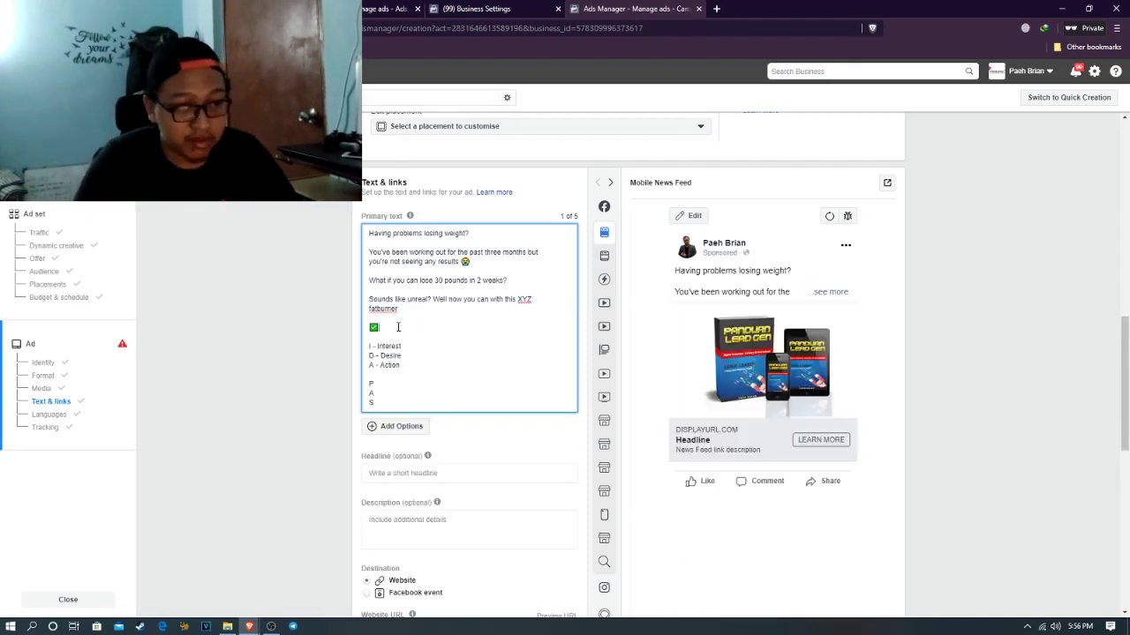
key("Return")
type("✅")
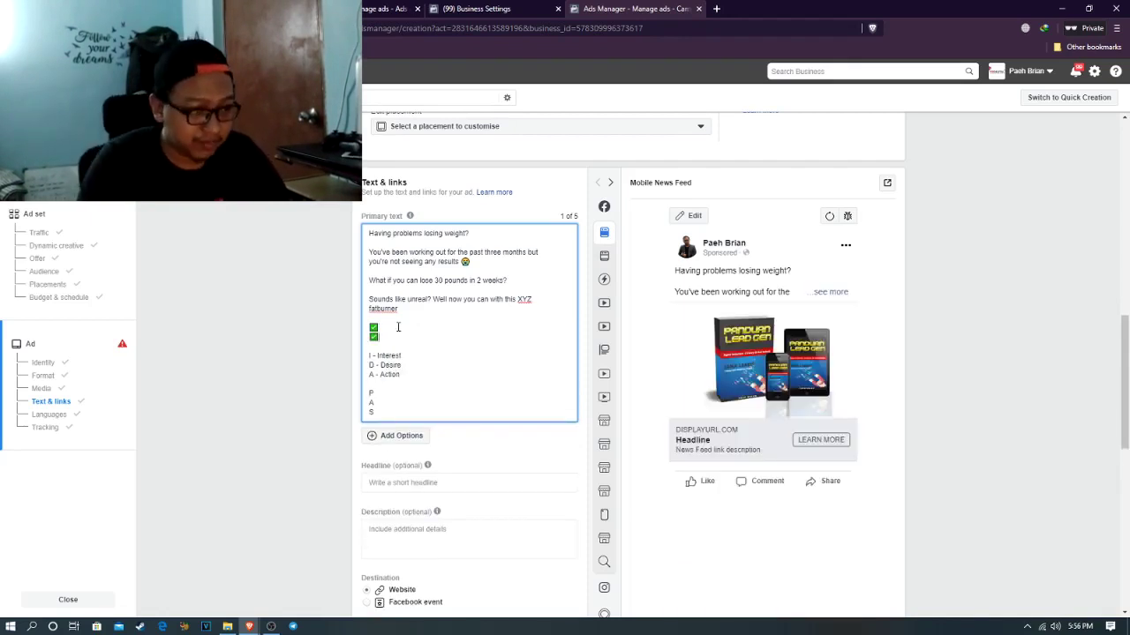
key("Return")
type("✅")
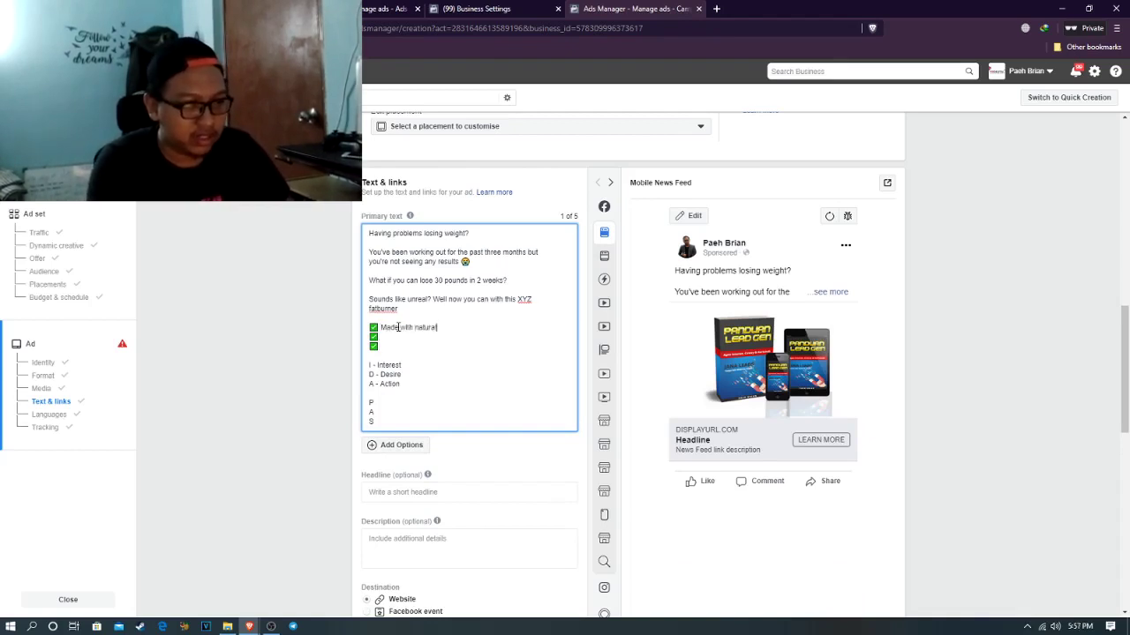
Fill in the check mark lines with "Made with natural nutrients", "One bottle lasts for 3 months" and "Proven to lose weight in"
type("nts")
key("Down")
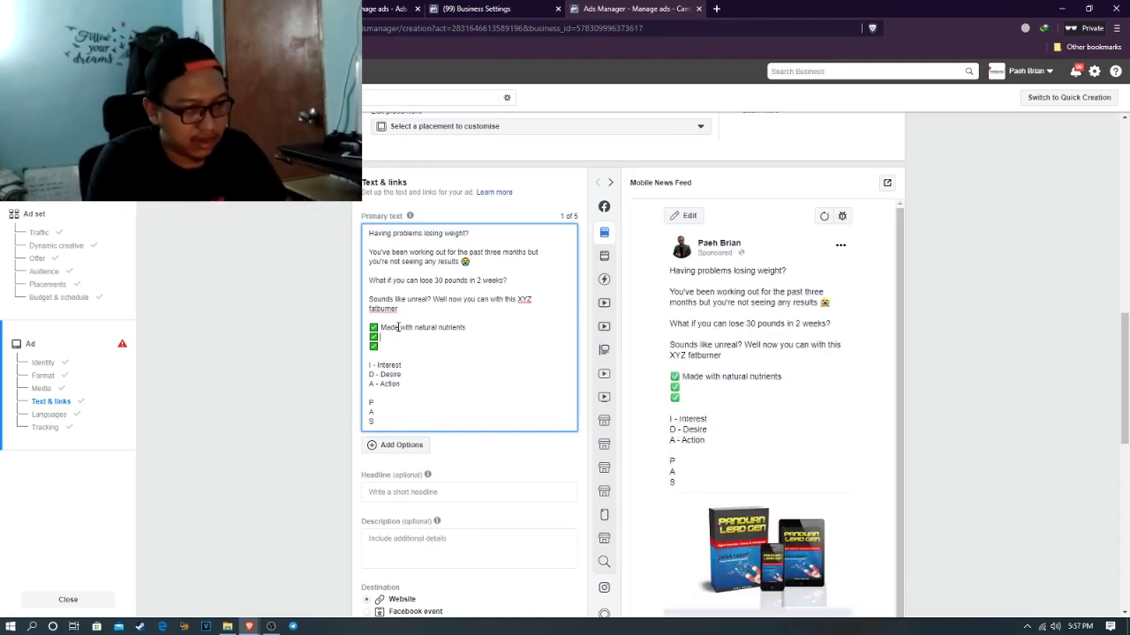
type("One")
key("BackSpace")
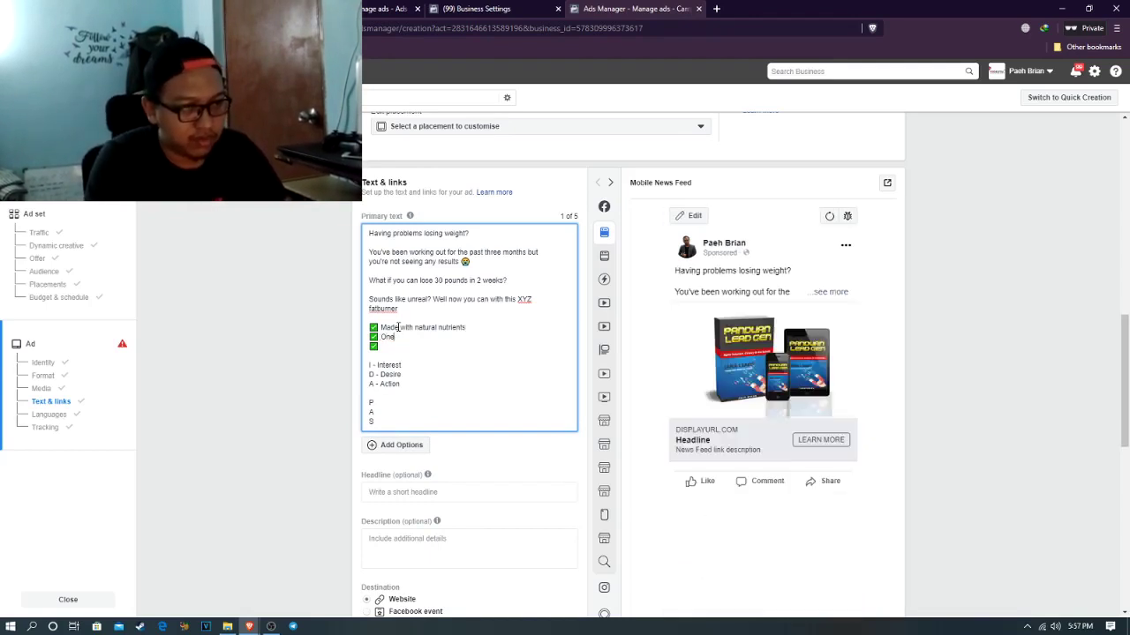
type("ne bottle lasts")
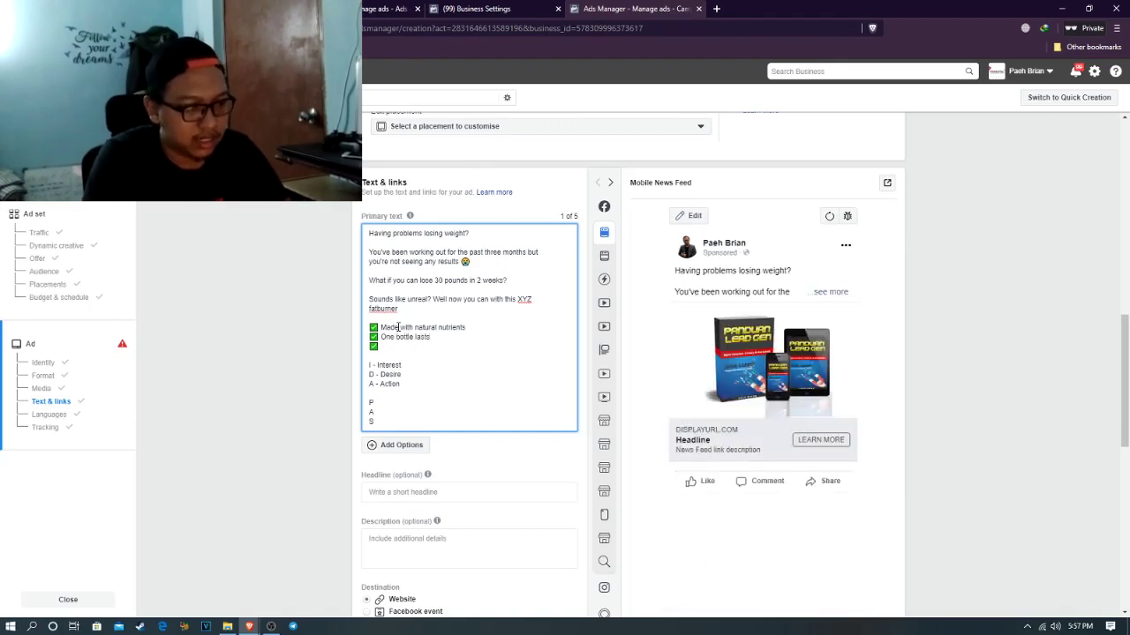
type(" for 3 months ✅ P")
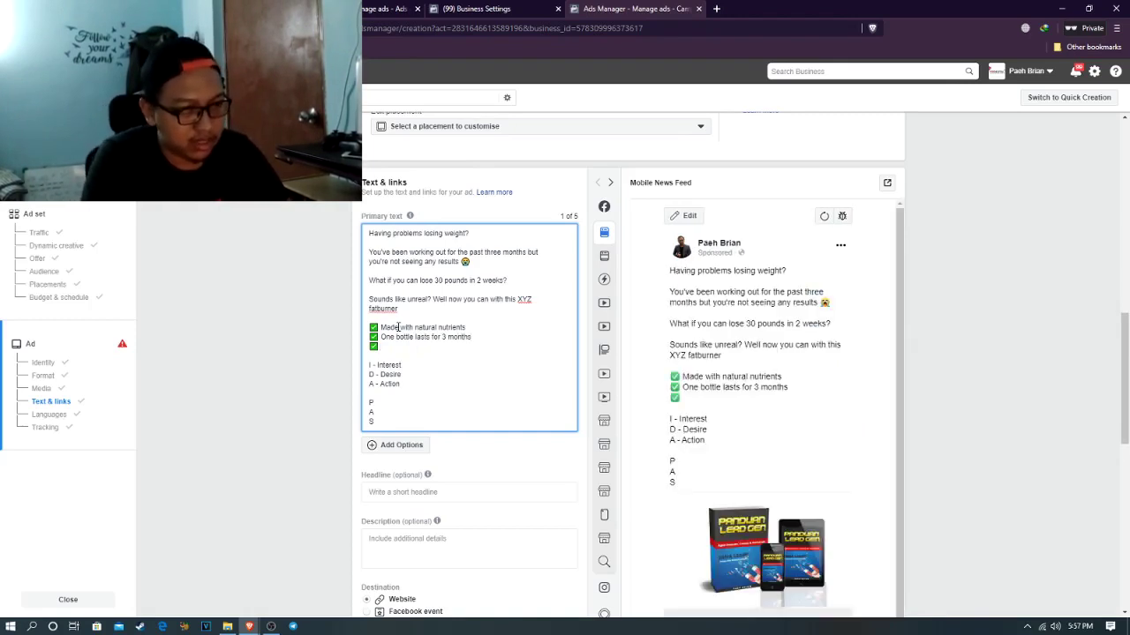
type("roven to lose weight in")
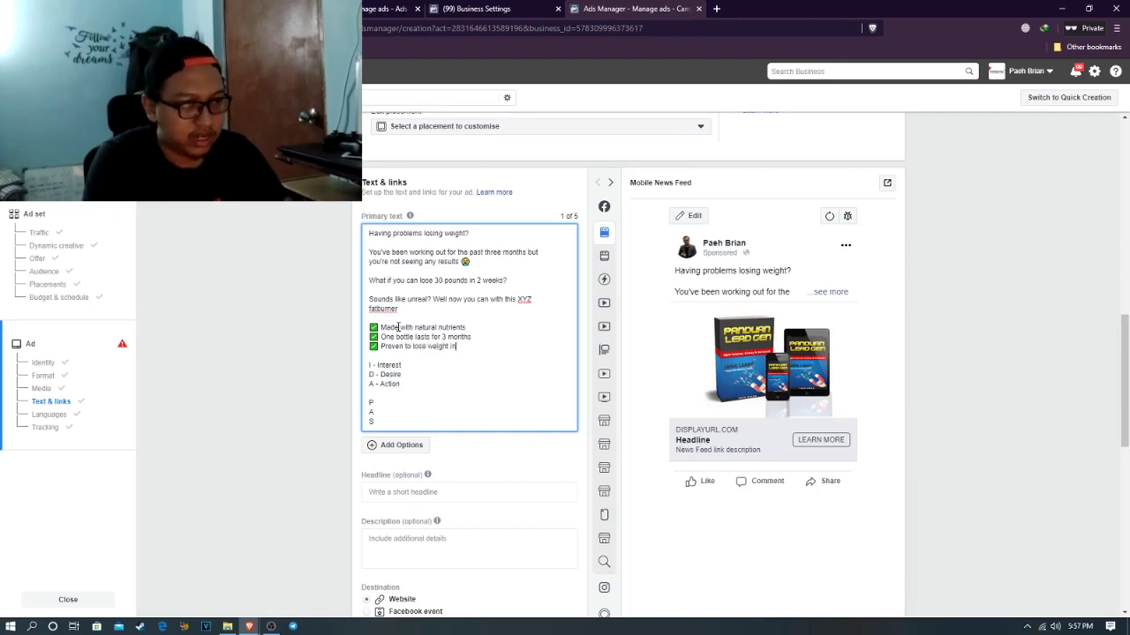
Complete the third benefit bullet as "Proven to lose weight in 2 weeks" and start a new paragraph below it
type(" 2 weeks")
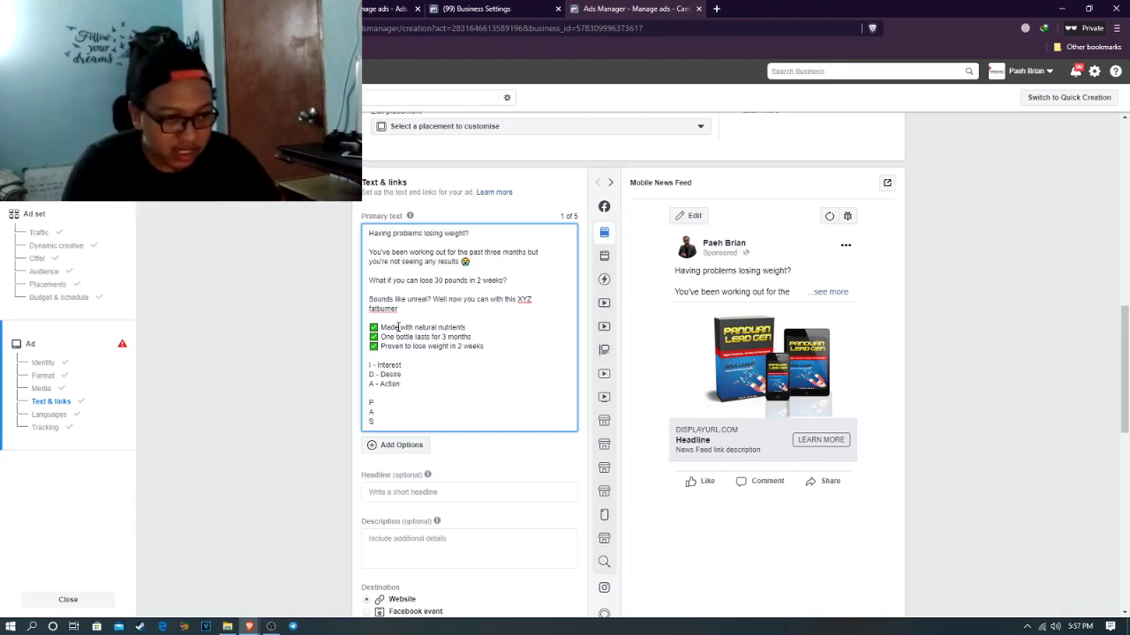
key("Return")
key("Return")
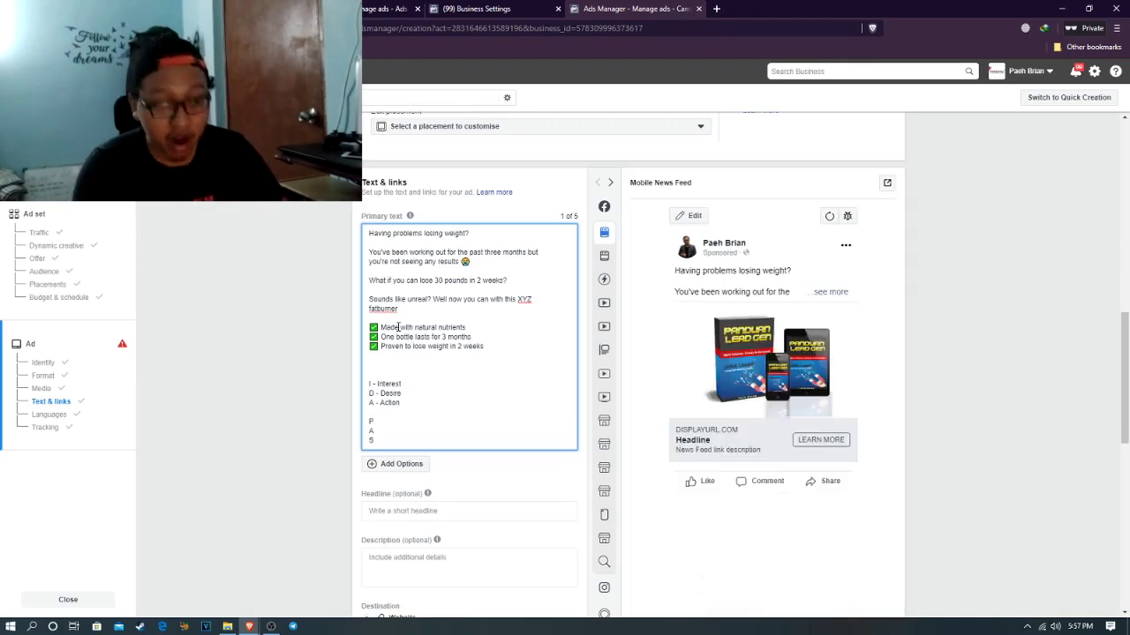
type("The")
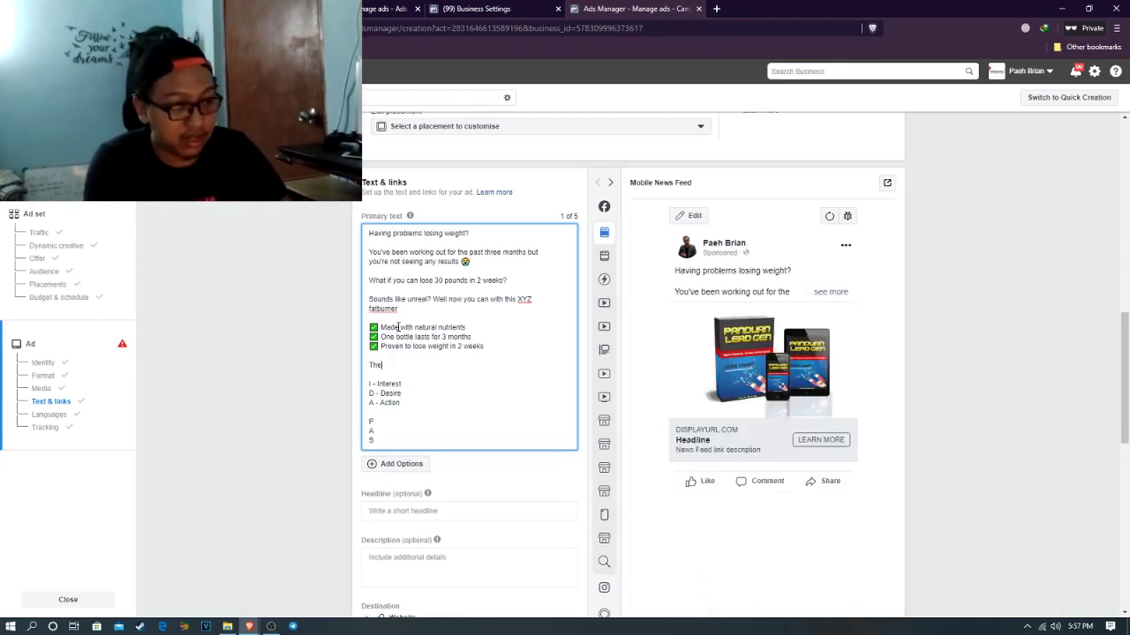
type(" first 30 people")
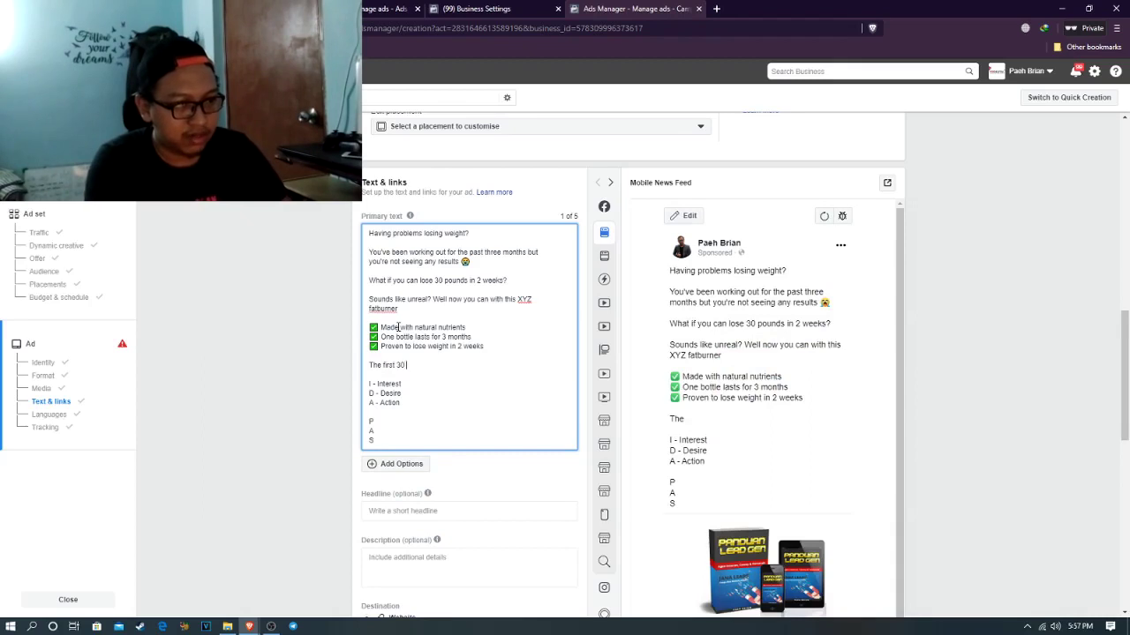
key("BackSpace")
key("BackSpace")
key("BackSpace")
key("BackSpace")
key("BackSpace")
key("BackSpace")
key("BackSpace")
key("BackSpace")
key("BackSpace")
key("BackSpace")
key("BackSpace")
key("BackSpace")
key("BackSpace")
key("BackSpace")
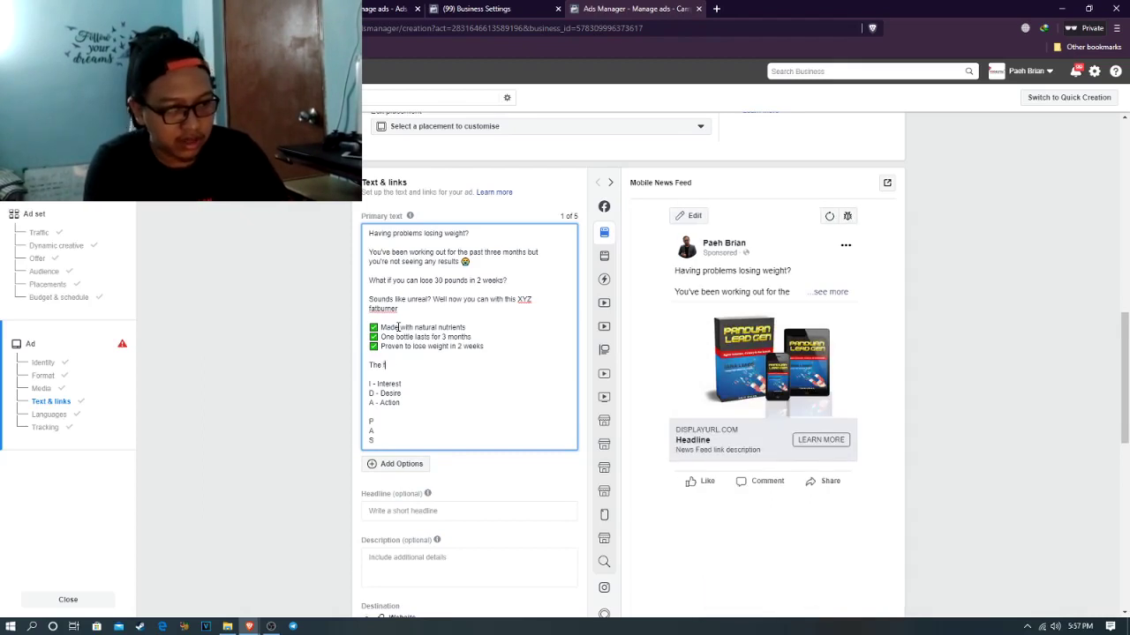
Add the offer line "Get yours today and receive a 50% discount on your first purchase" below the benefit bullets
type("Get youyr")
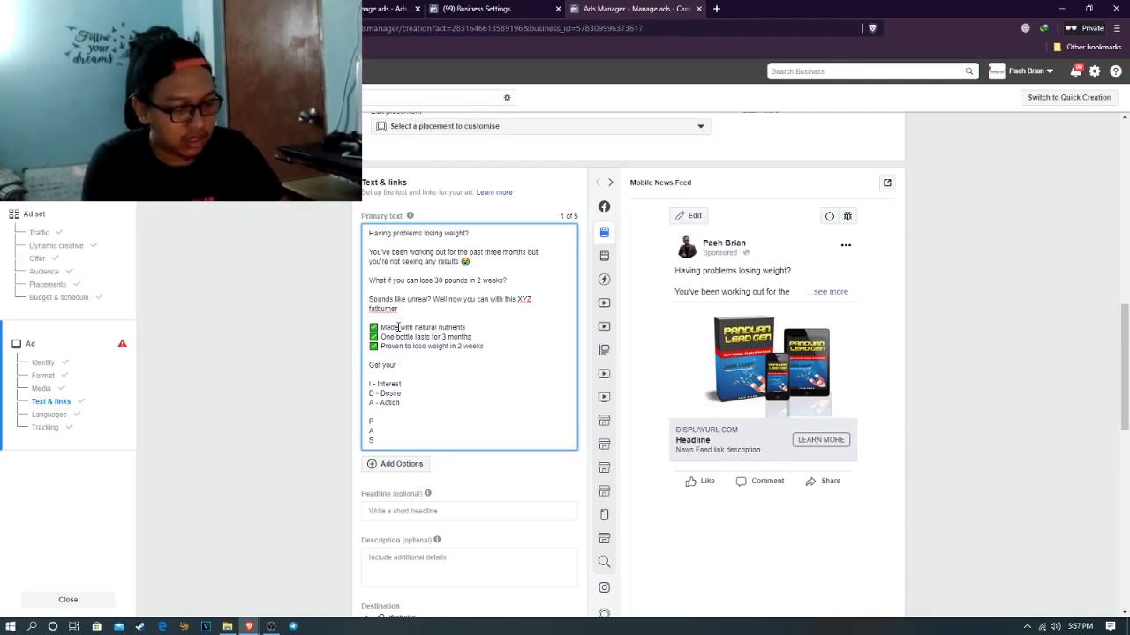
type("s today and recei")
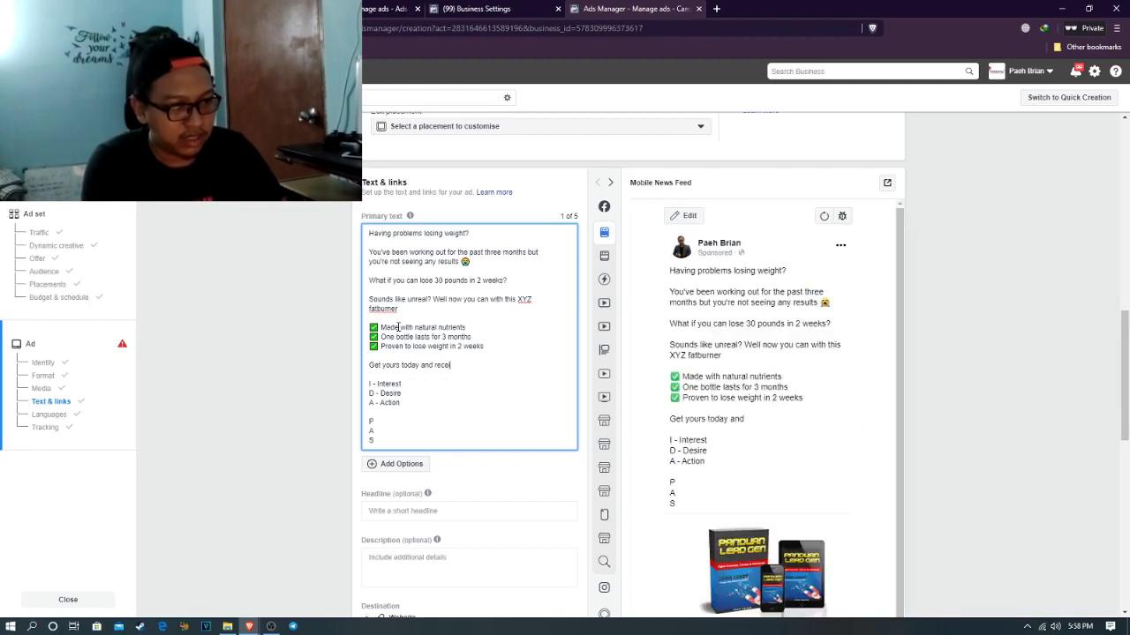
type("ve a 50%")
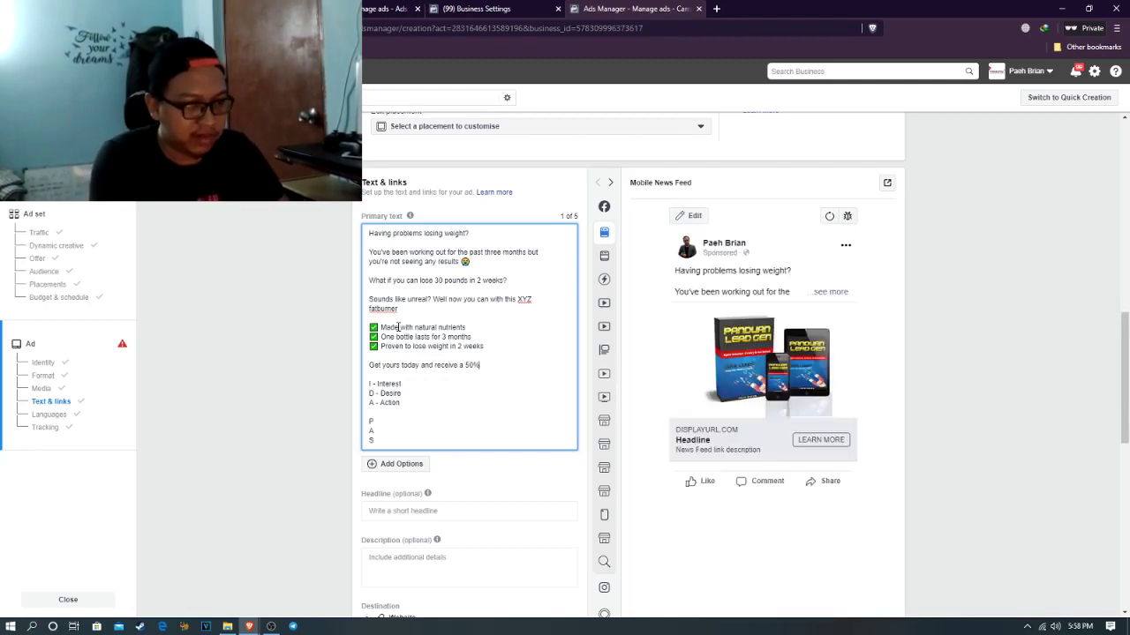
type(" discount on yo")
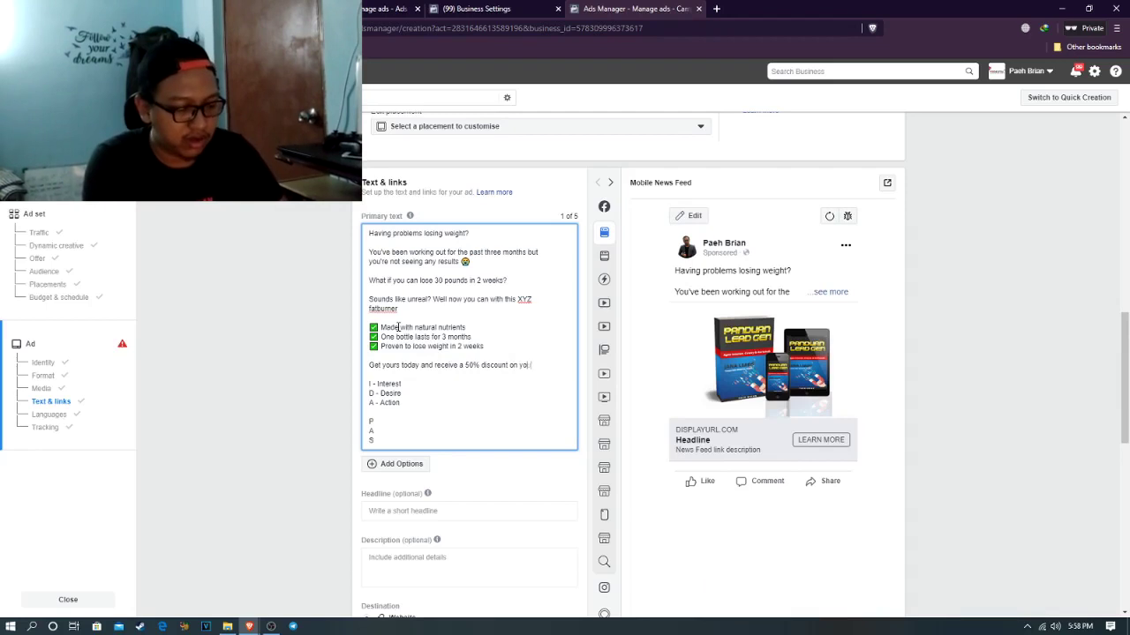
type("ur first purchase")
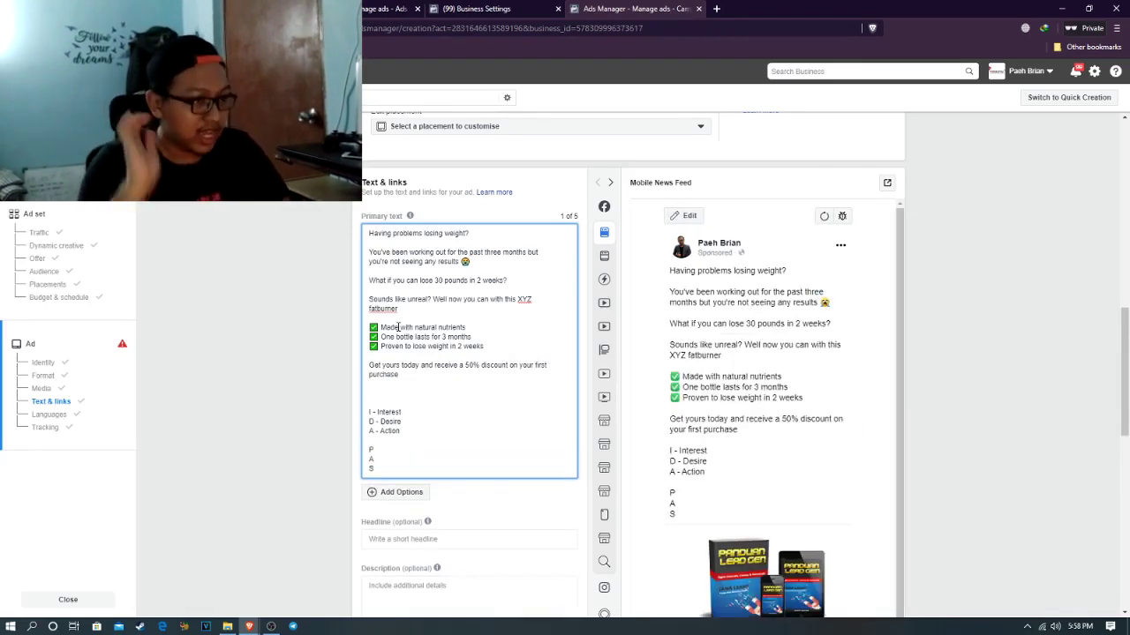
Add the call to action "Click the link below and get yours today!" with "==> yourwebsite.com" on the line beneath it
key("Down")
key("Down")
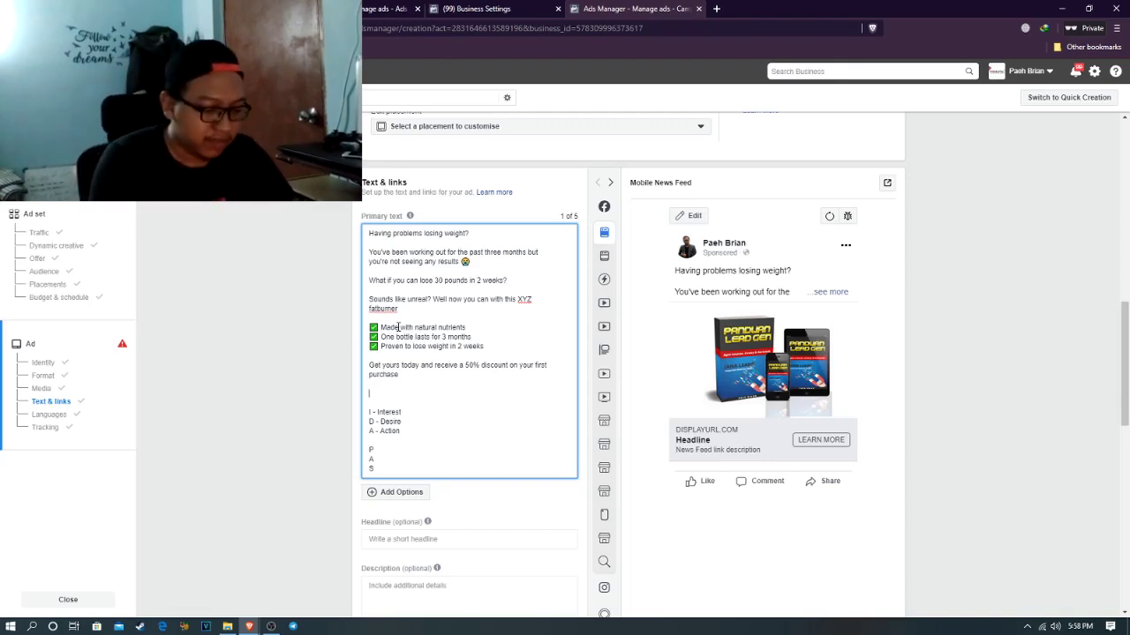
key("BackSpace")
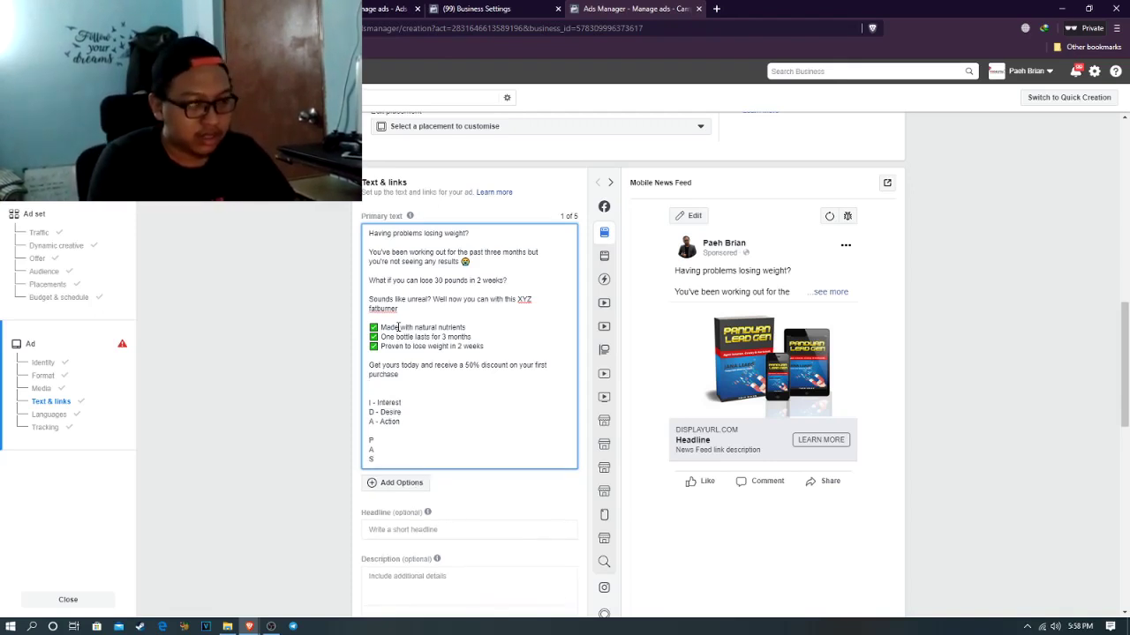
key("Return")
type("Click the link below and f")
type("et yours today!")
key("Return")
type("==> yourwebsite.com")
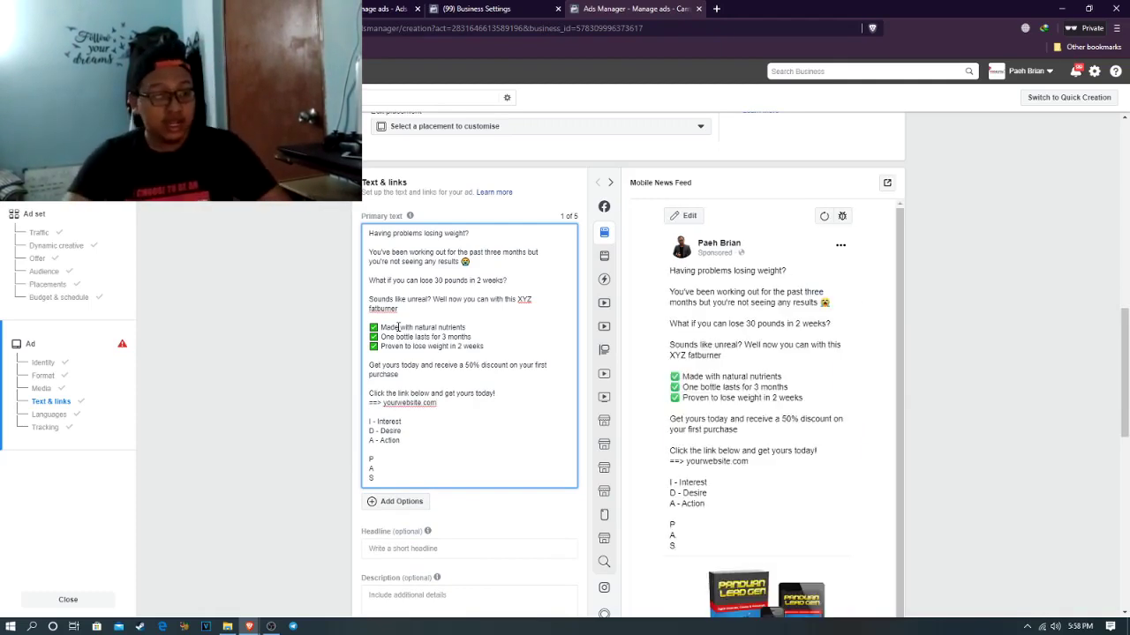
scroll(439, 325, "down", 2)
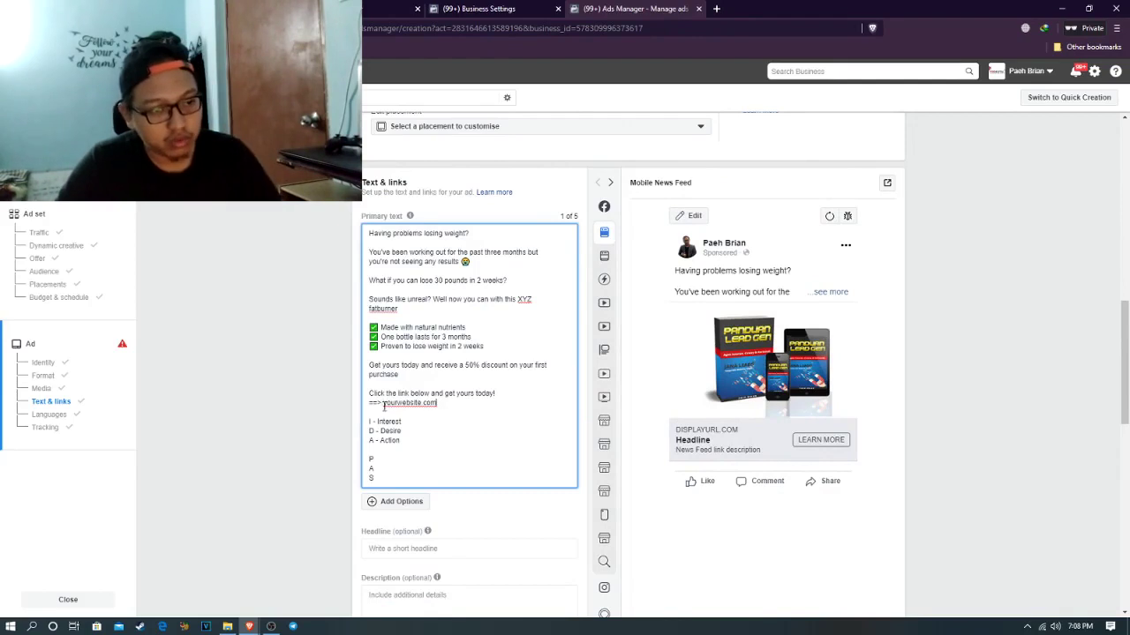
type("https://")
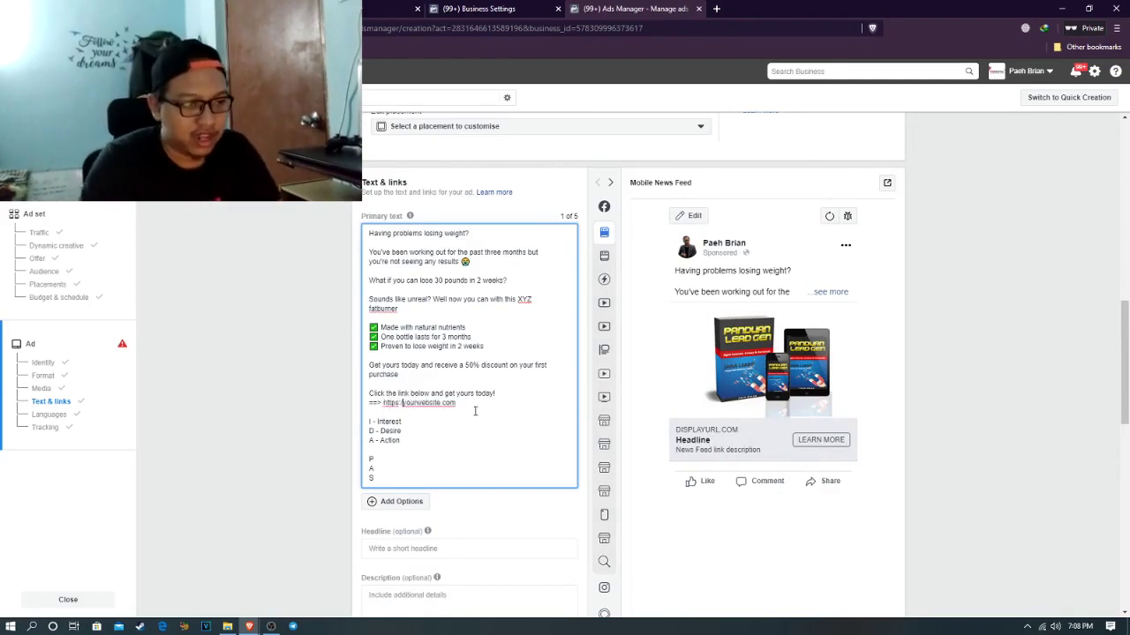
left_click_drag(461, 404, 385, 403)
key("ctrl+c")
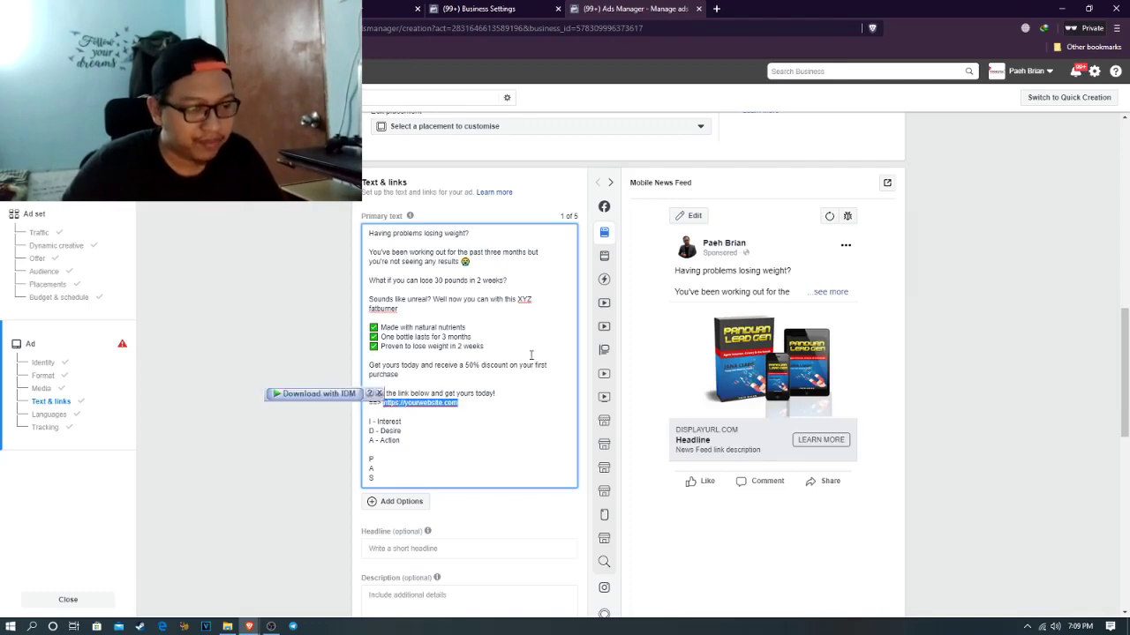
scroll(529, 359, "down", 3)
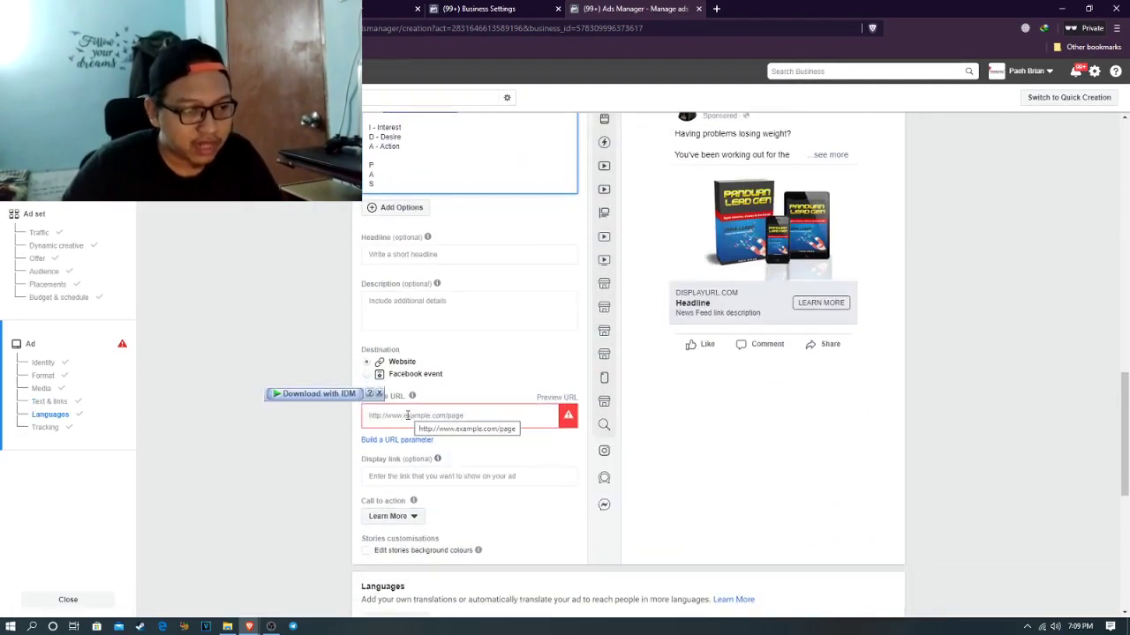
left_click(416, 416)
key("ctrl+v")
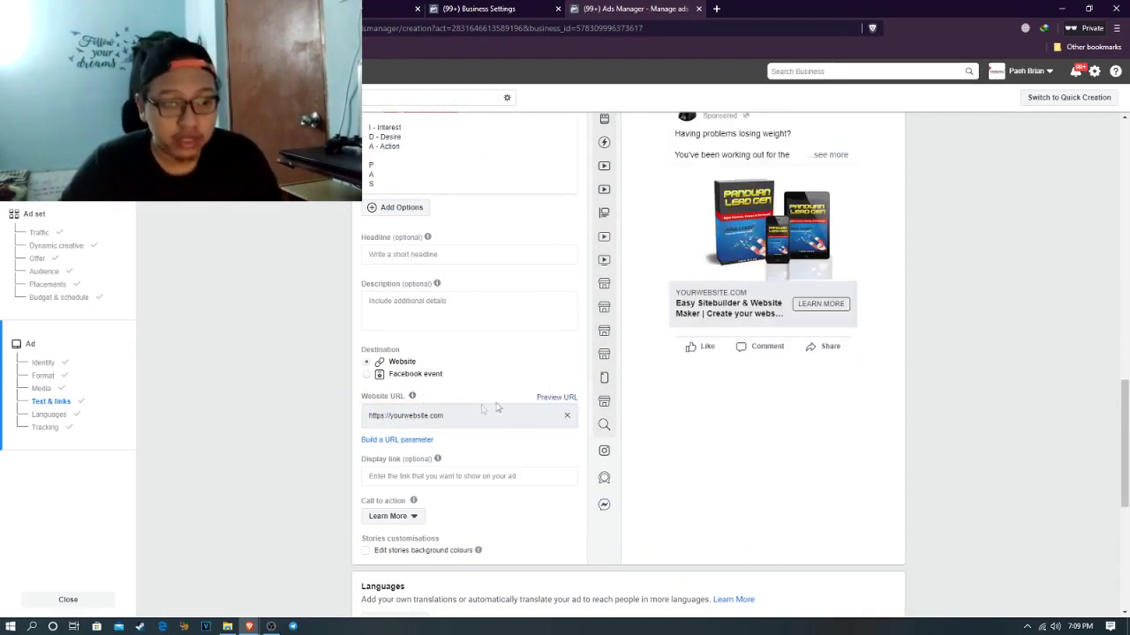
Preview the destination website, look through its landing page, and close it to return to the ad
left_click(547, 398)
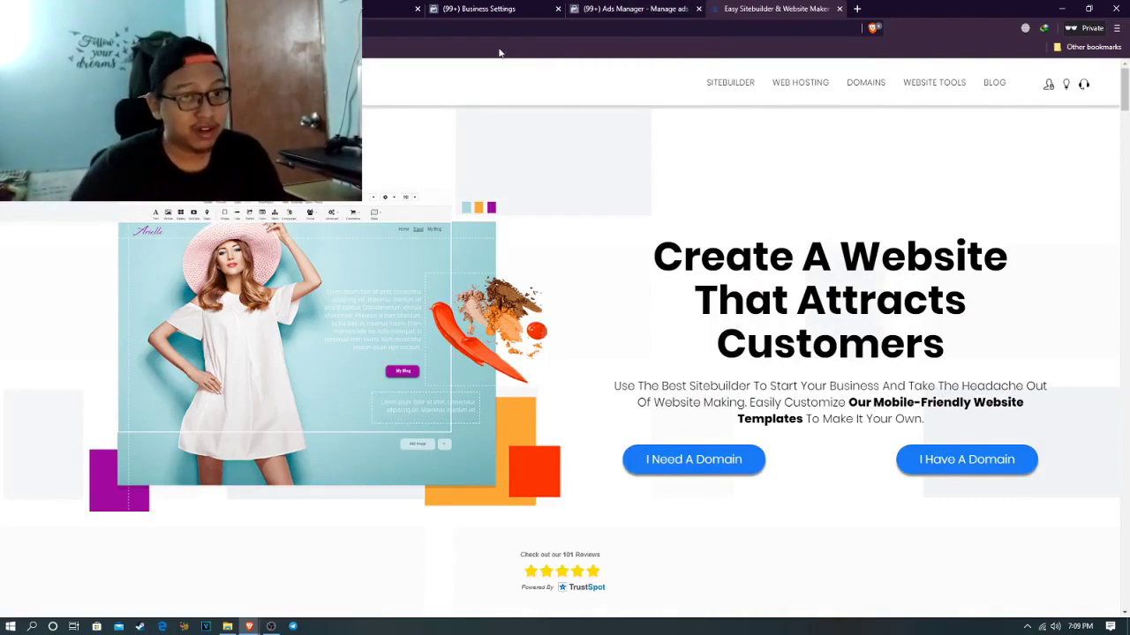
scroll(933, 320, "down", 6)
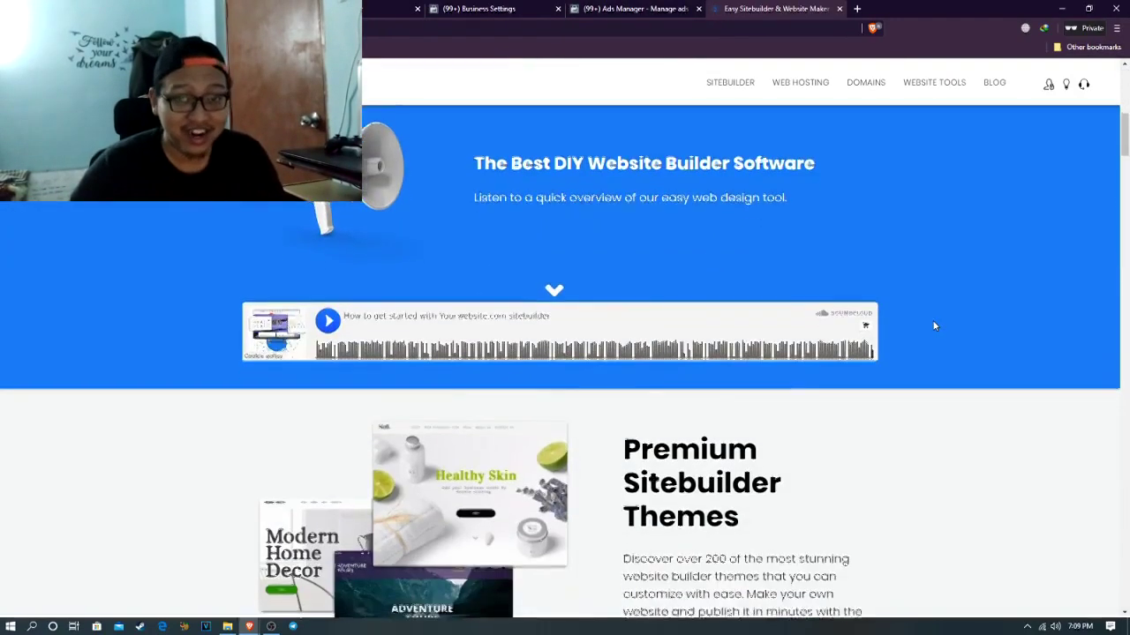
scroll(921, 323, "down", 3)
scroll(888, 323, "up", 4)
left_click(605, 8)
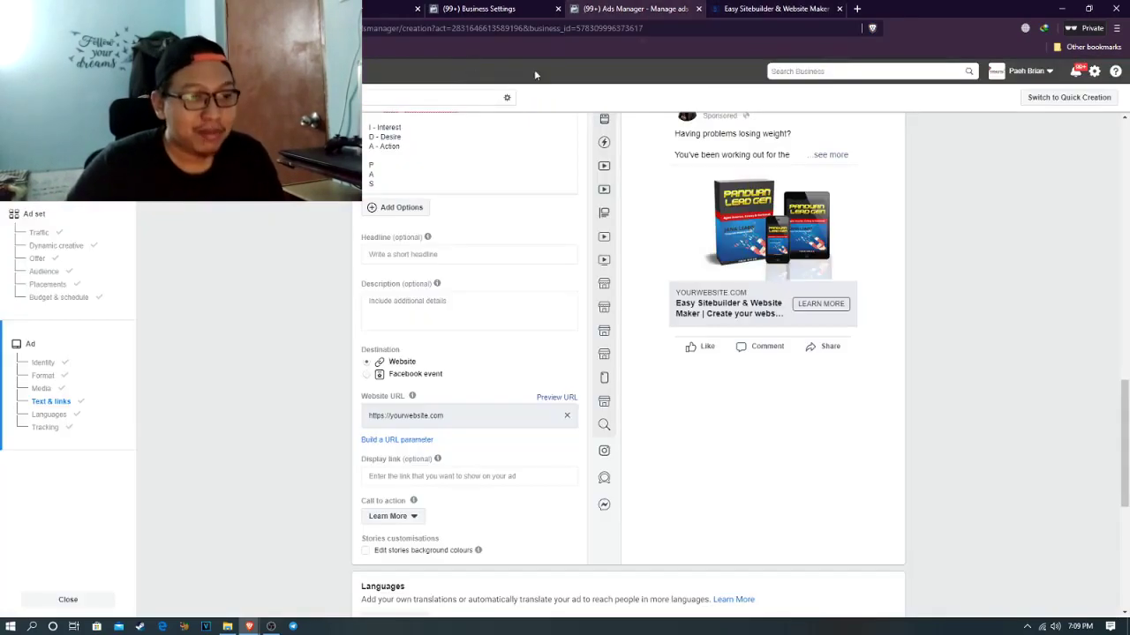
left_click(745, 9)
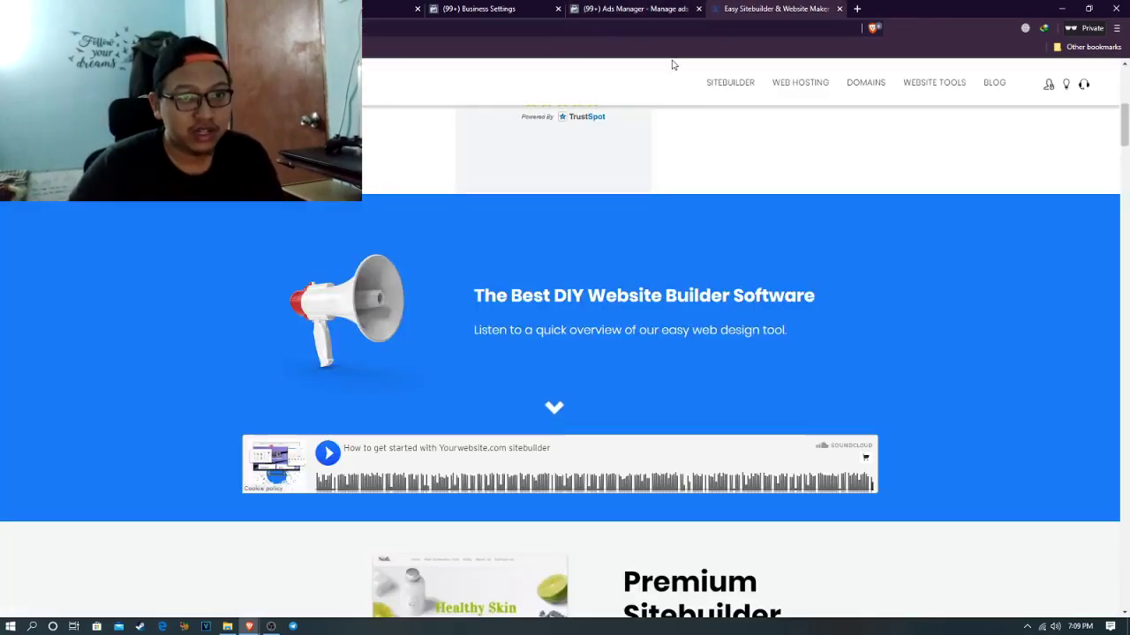
left_click(667, 8)
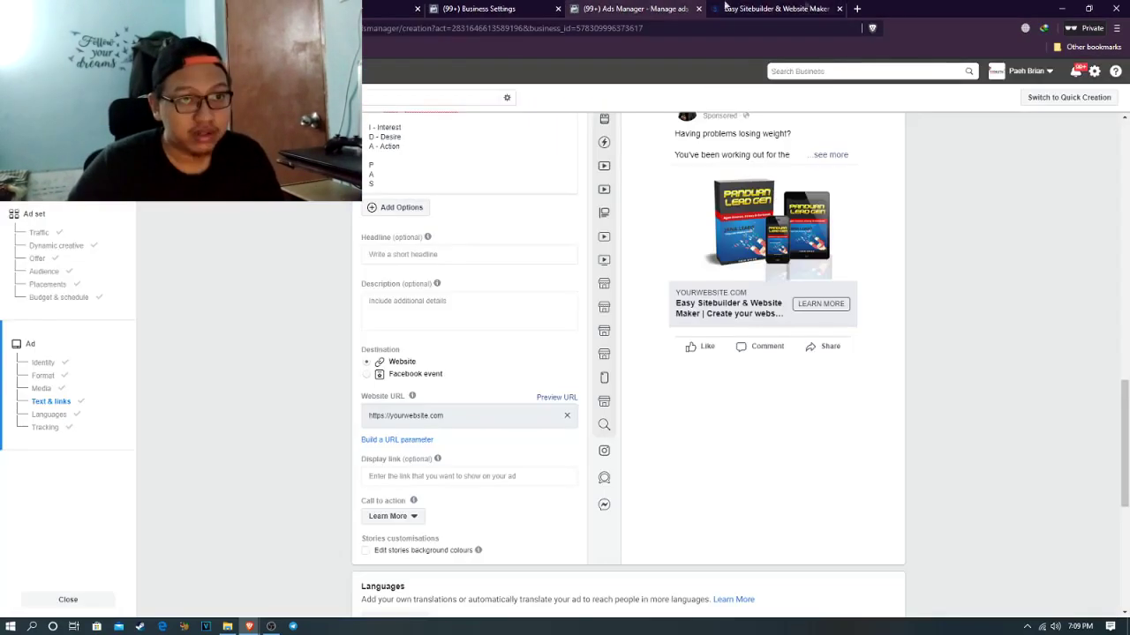
left_click(839, 8)
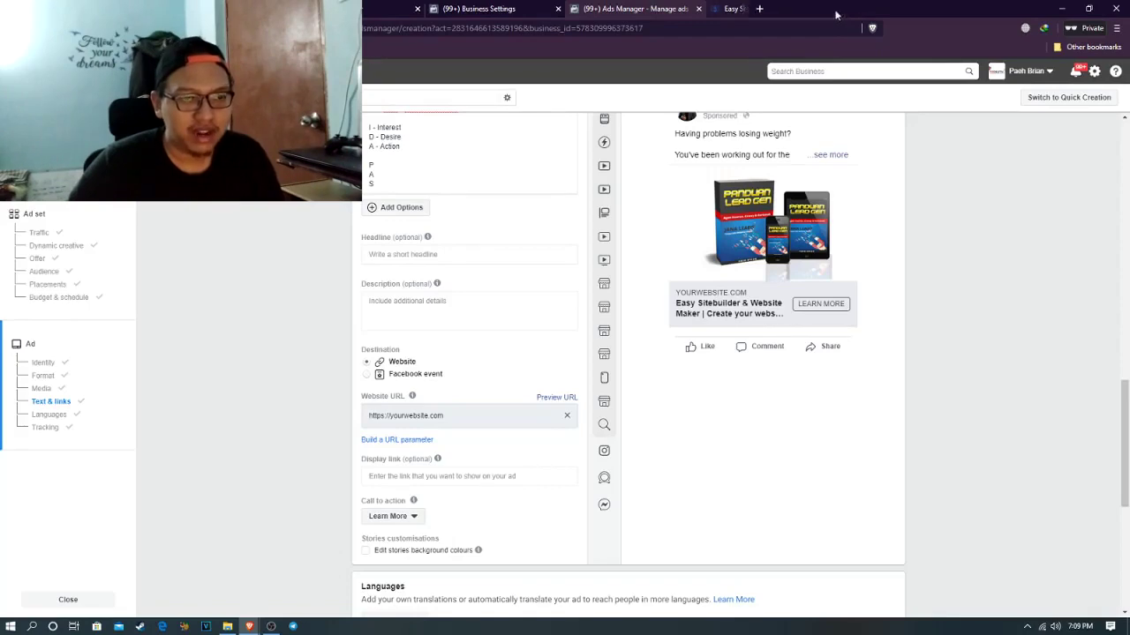
left_click(271, 627)
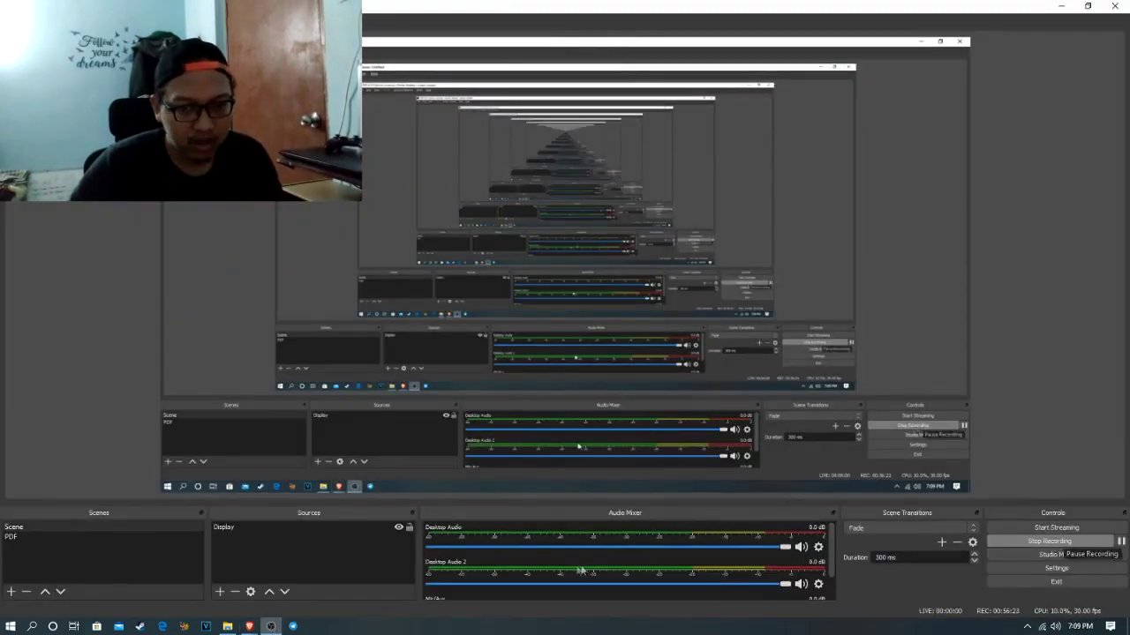
mouse_move(249, 626)
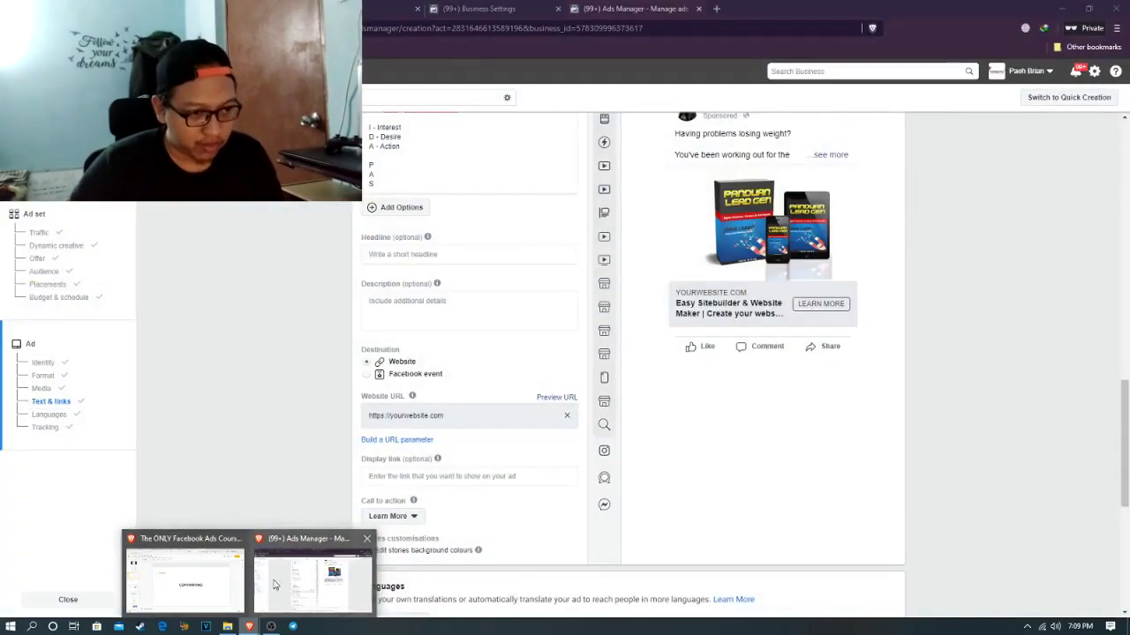
left_click(273, 585)
scroll(555, 360, "up", 3)
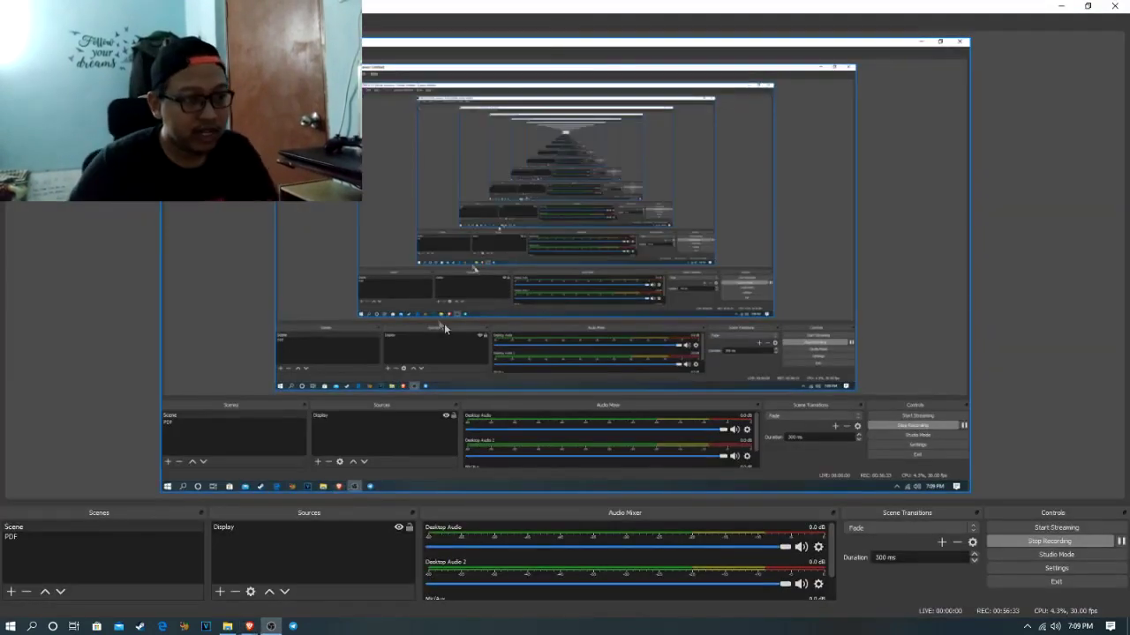
key("alt+Tab")
key("alt+Tab")
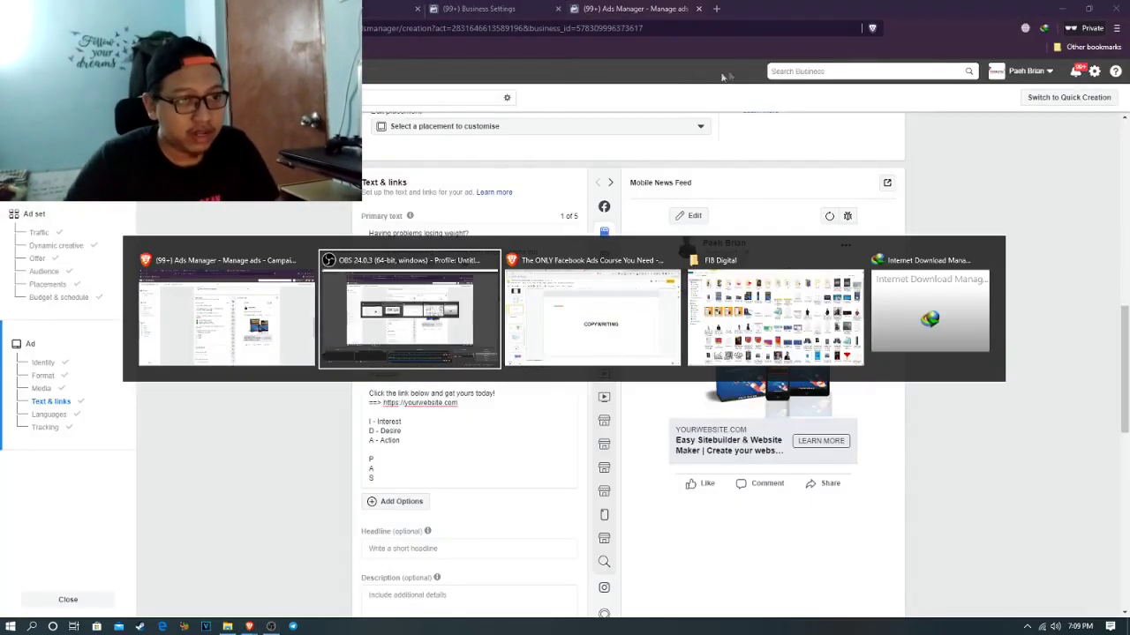
key("alt+Tab")
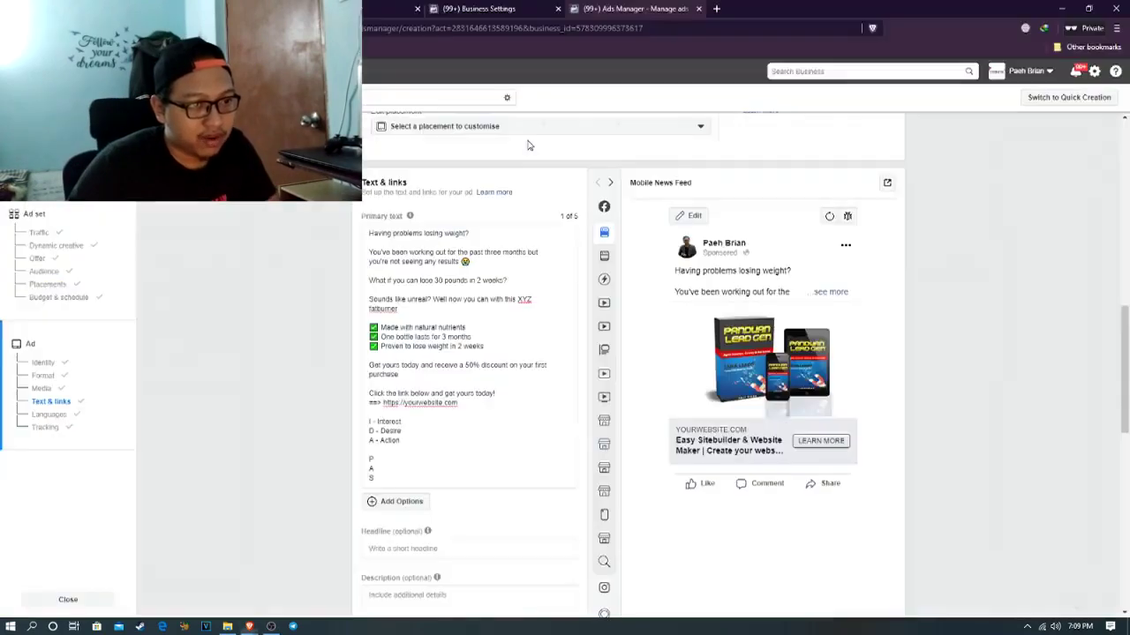
Switch to the Google Slides course deck and go through the copywriting formulas, AIDA and Moz Pro example slides
key("alt+Tab")
left_click(89, 304)
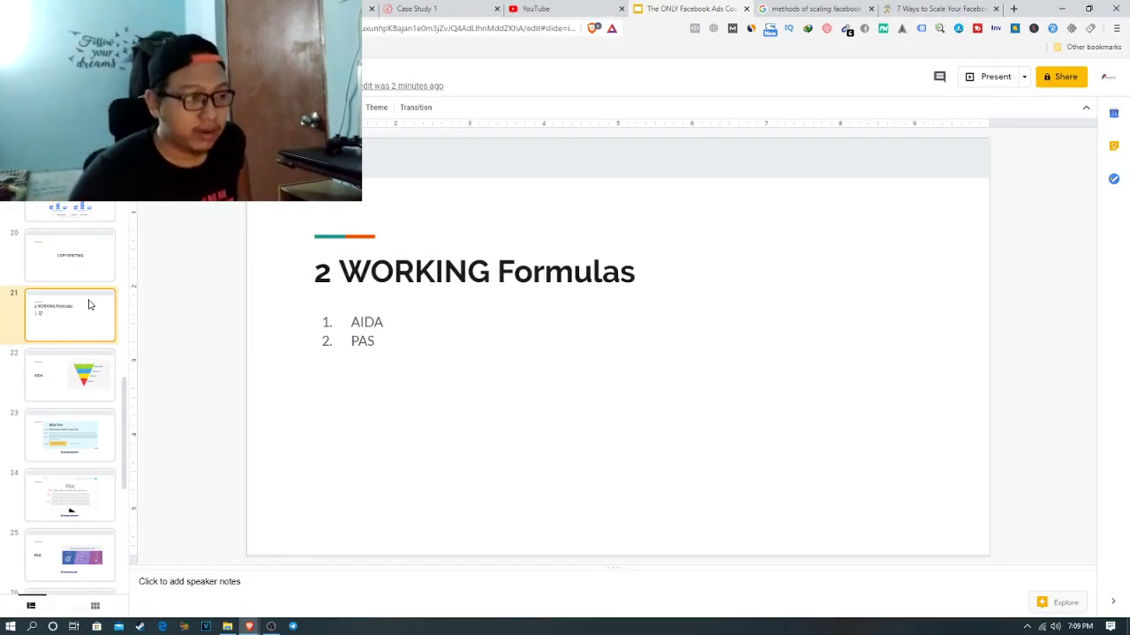
key("Down")
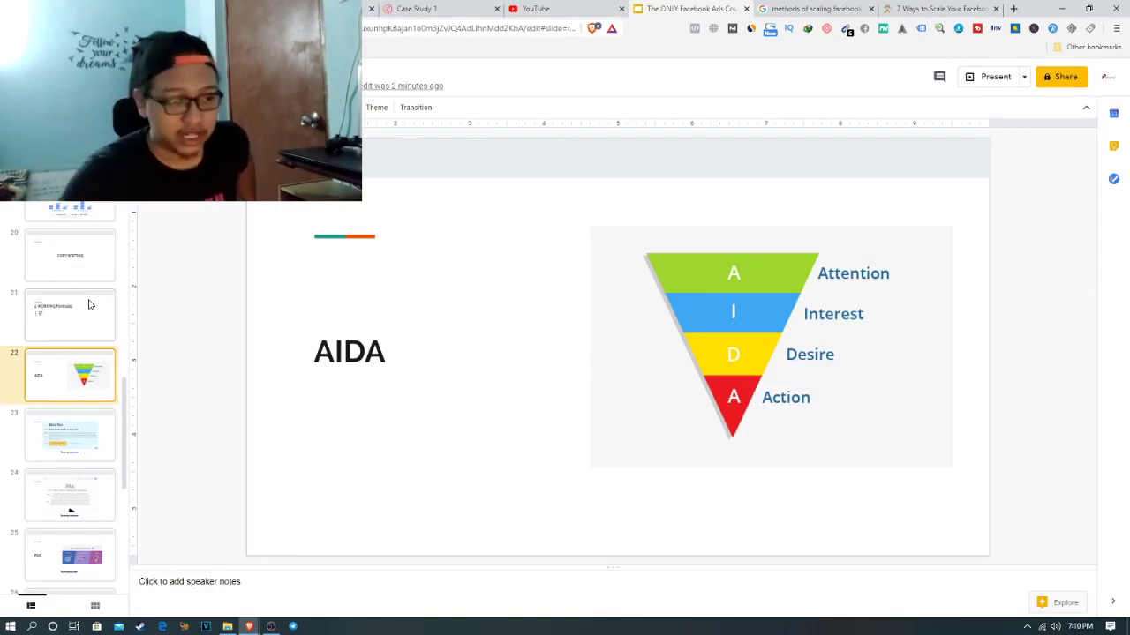
key("Down")
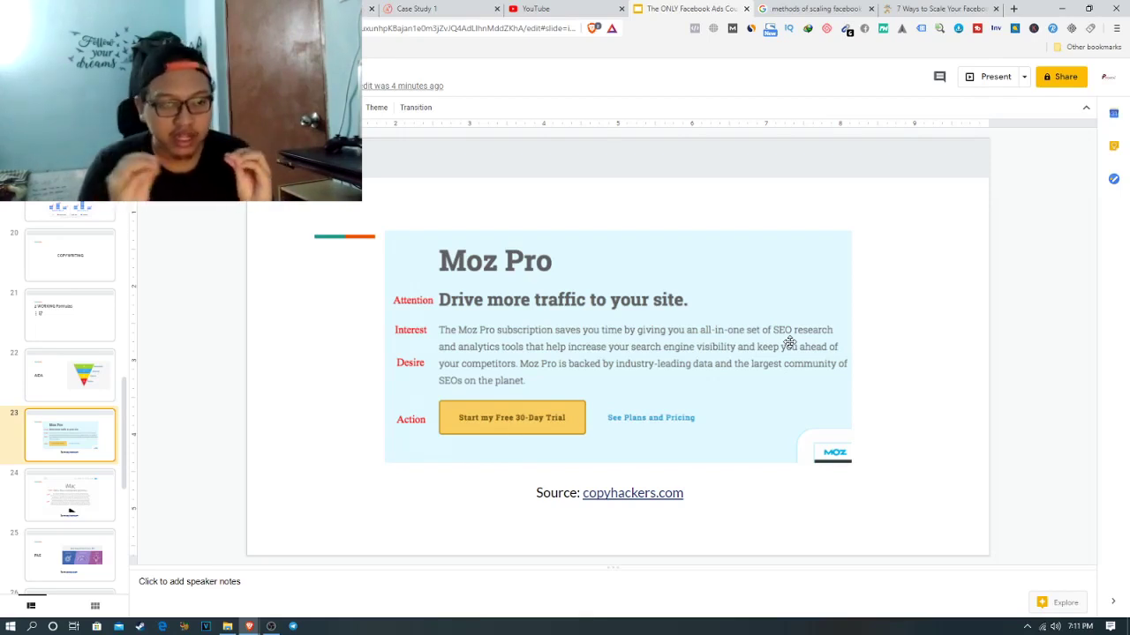
Compare the ad's primary text in Ads Manager with the AIDA structure on the Moz Pro example slide
key("alt+Tab")
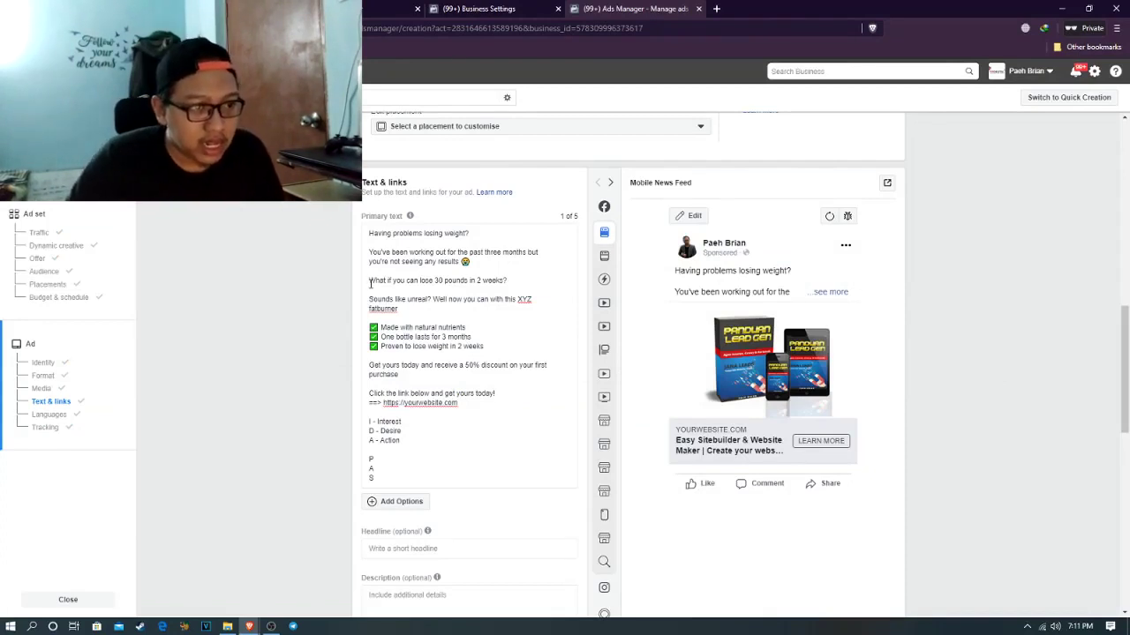
left_click_drag(374, 275, 457, 404)
left_click_drag(423, 335, 499, 282)
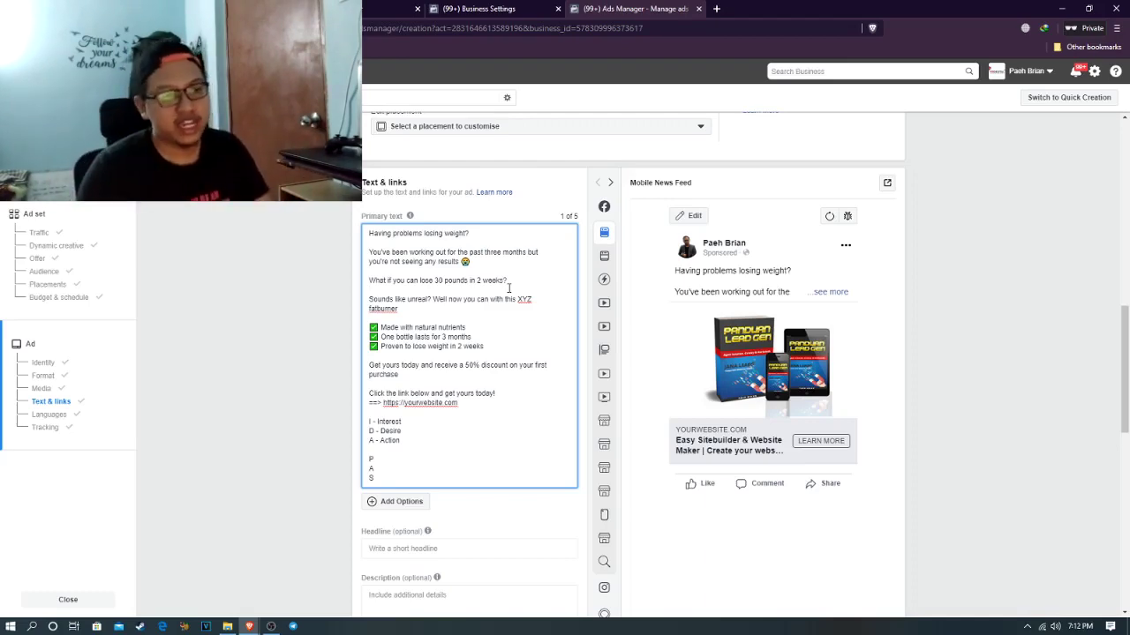
key("alt+Tab")
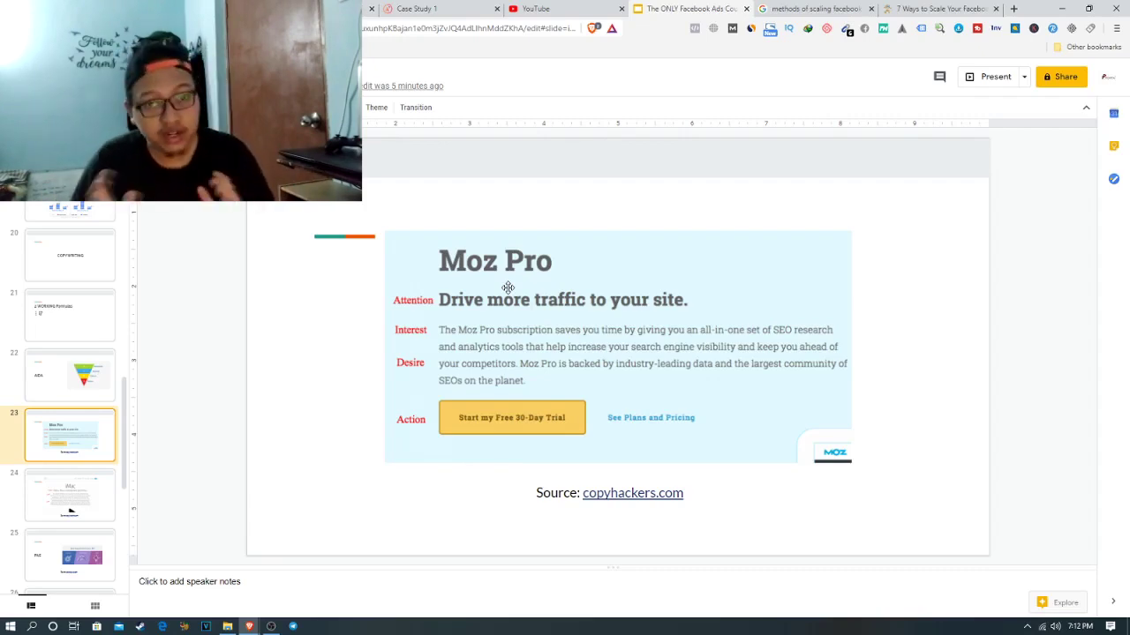
Compare the 50% discount offer in the ad's primary text with the Action part of the Moz Pro example slide
key("alt+Tab")
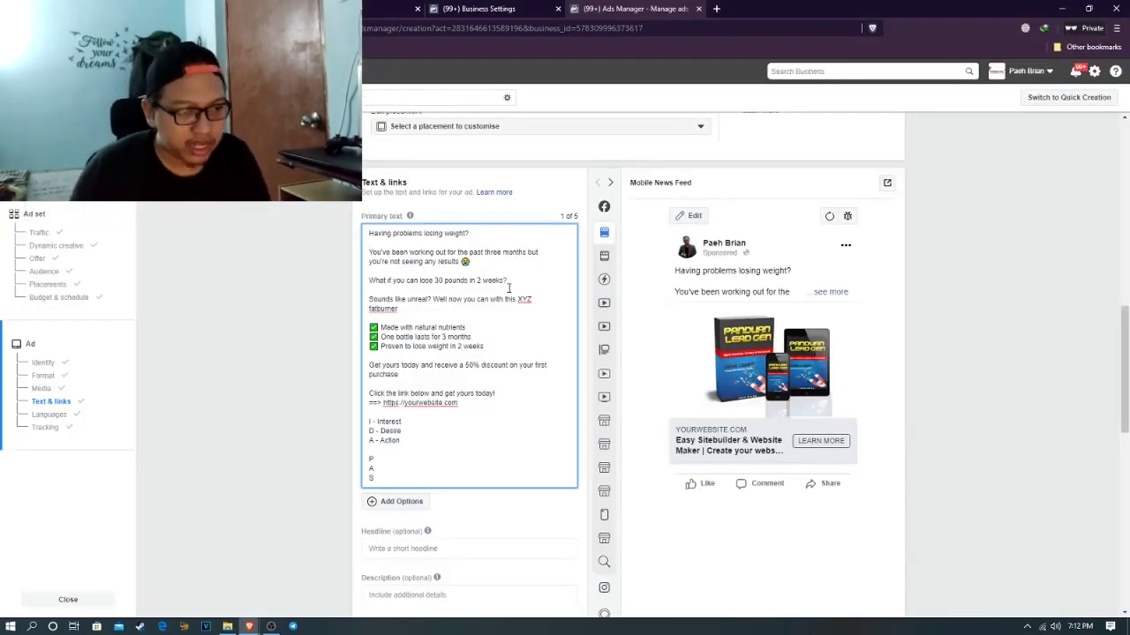
triple_click(403, 363)
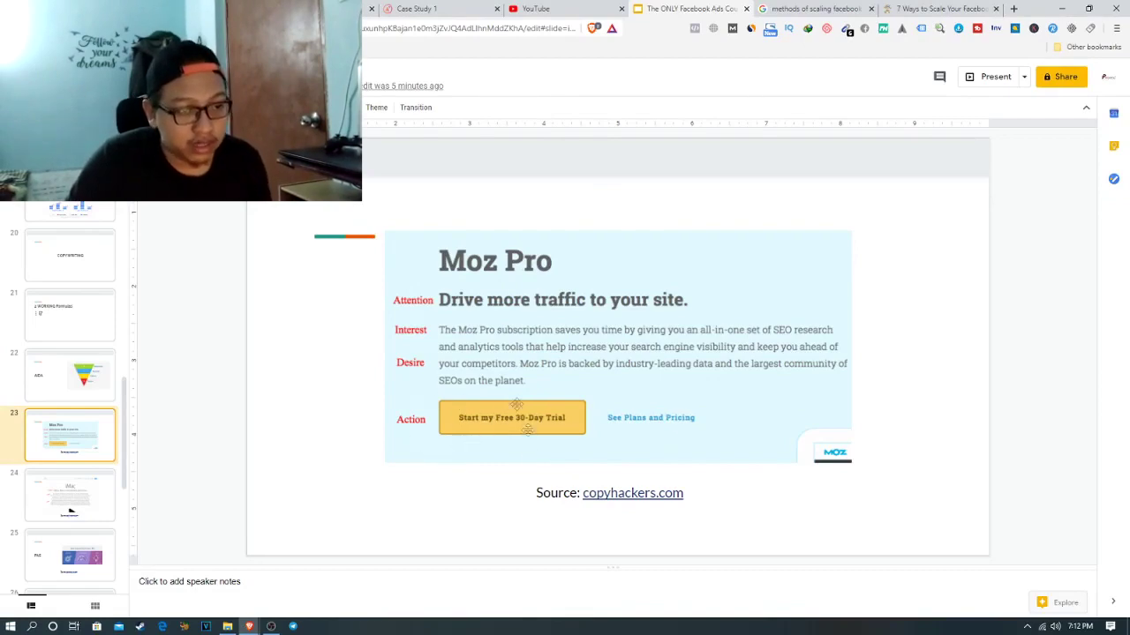
key("alt+Tab")
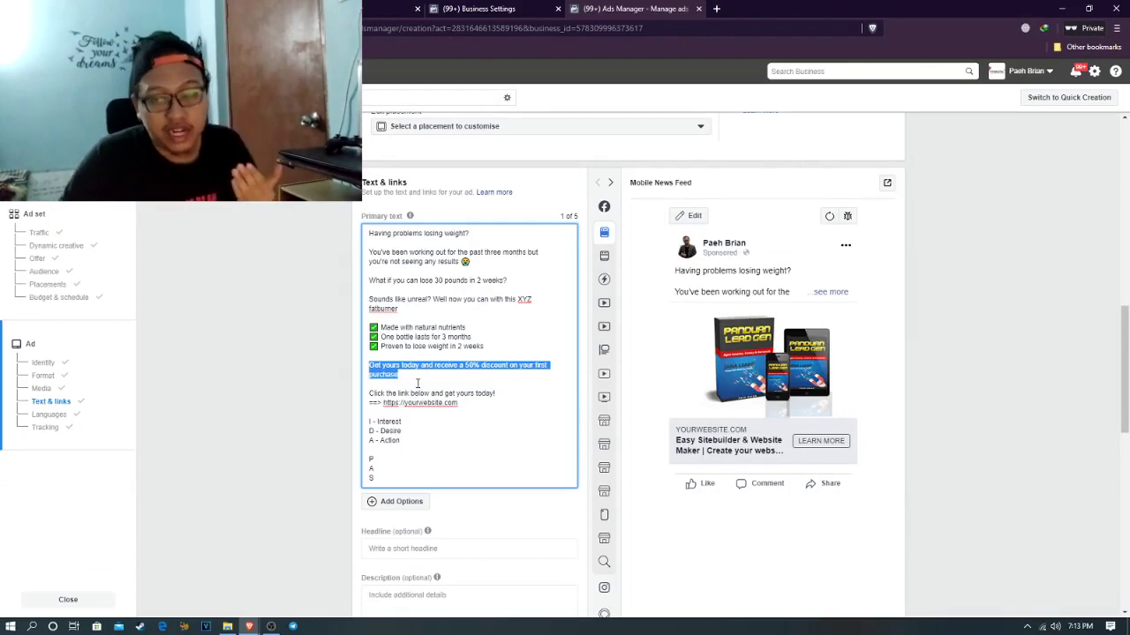
key("alt+Tab")
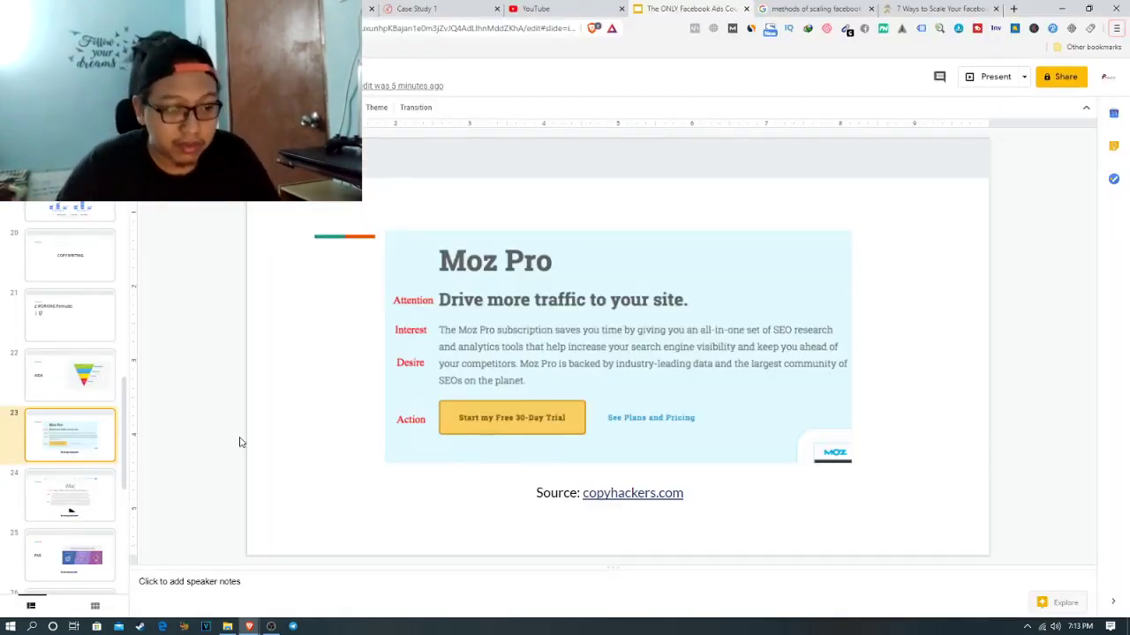
Go through the iMac AIDA example slide and the PAS (Problem, Agitation, Solve) formula slide in Google Slides
left_click(53, 496)
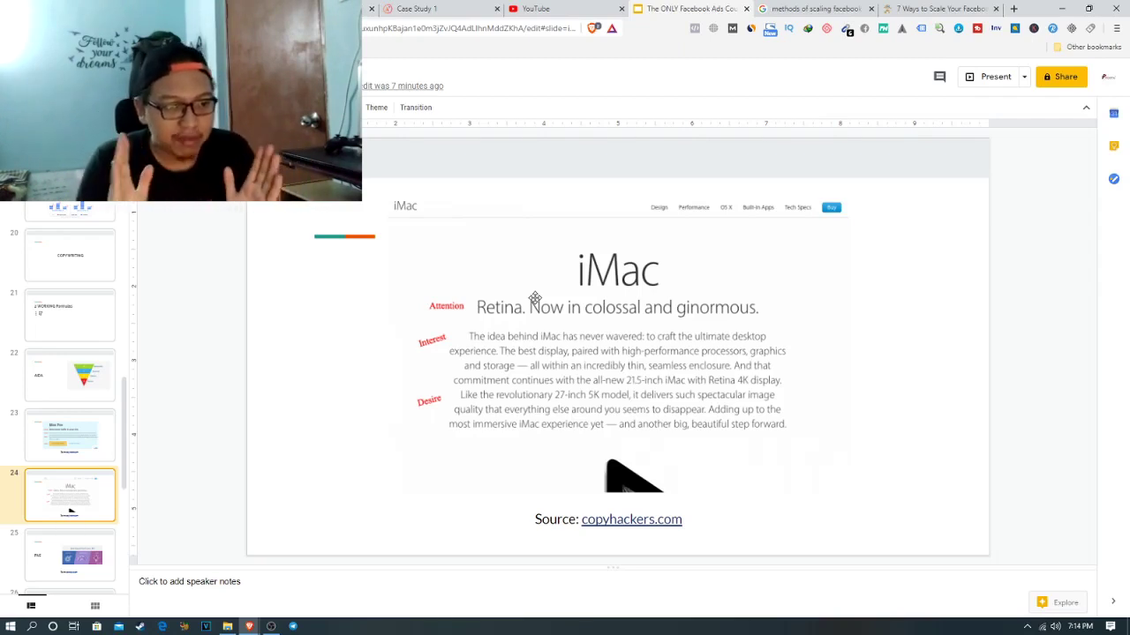
left_click(92, 561)
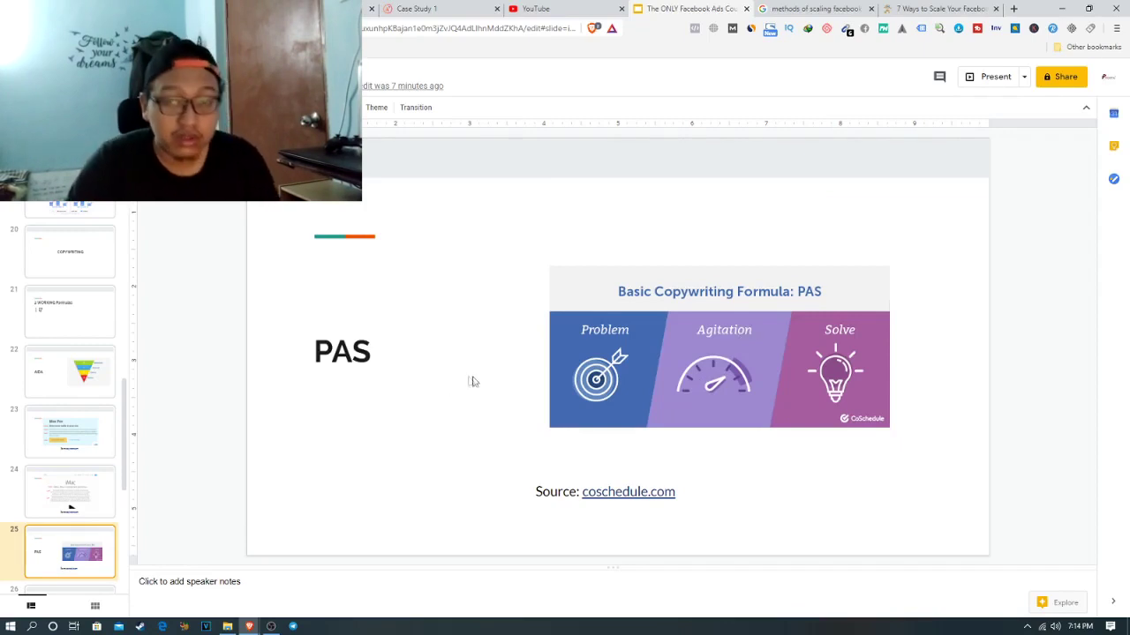
left_click(81, 549)
Return to Ads Manager and write "Losing weight is not an easy thing to do" under P in the primary text
key("ctrl+v")
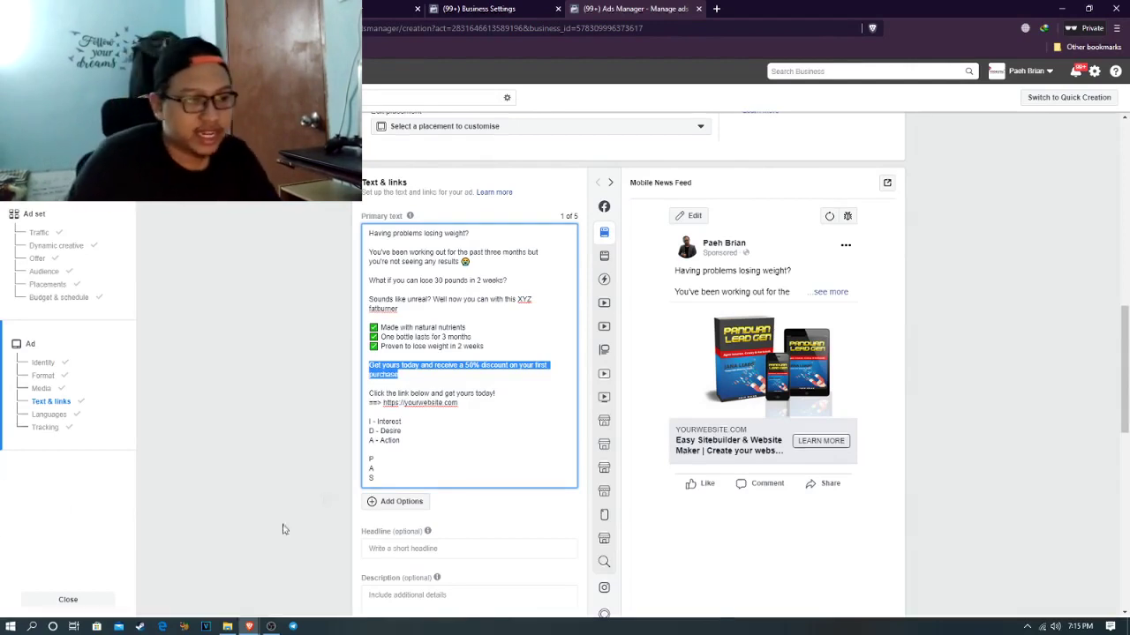
left_click(386, 459)
key("Return")
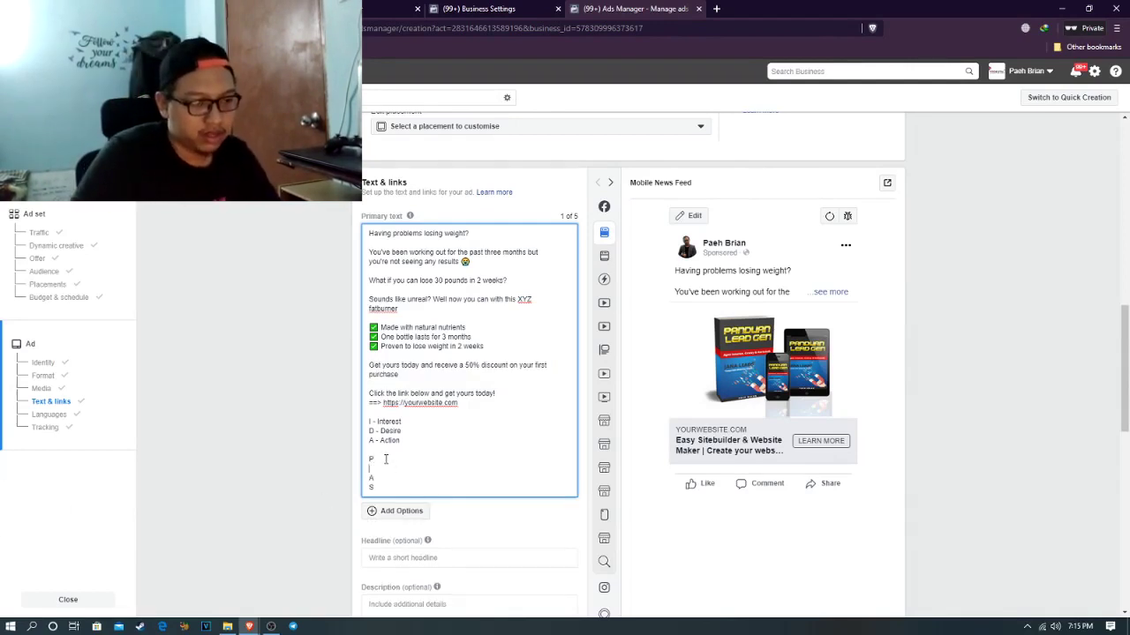
key("Return")
type("KL")
key("BackSpace")
key("BackSpace")
type("L")
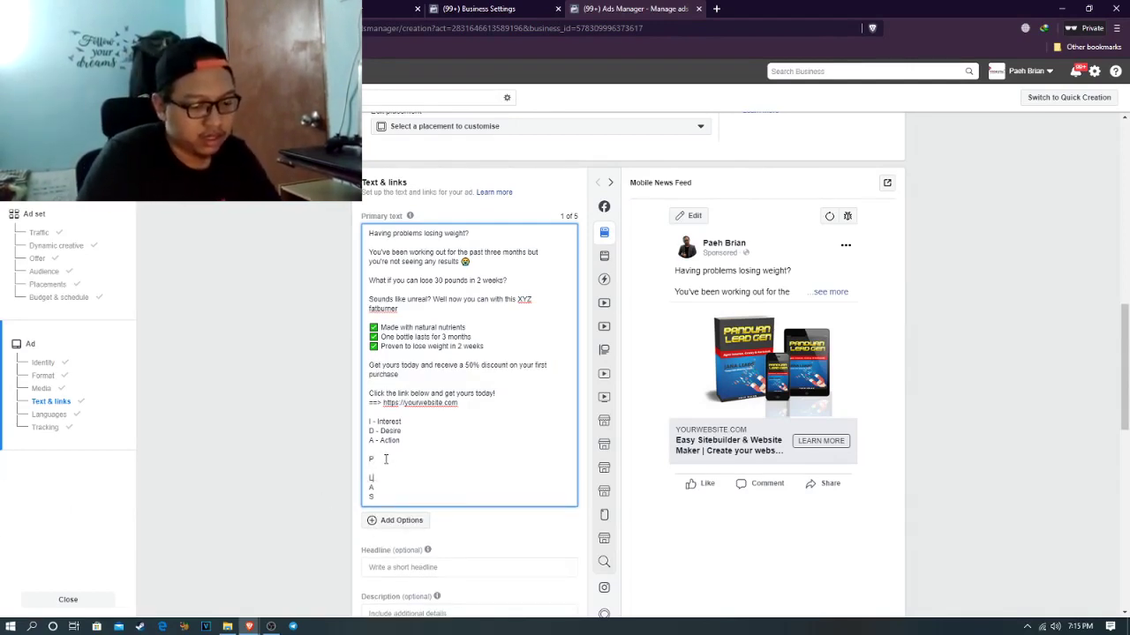
type("osing weight")
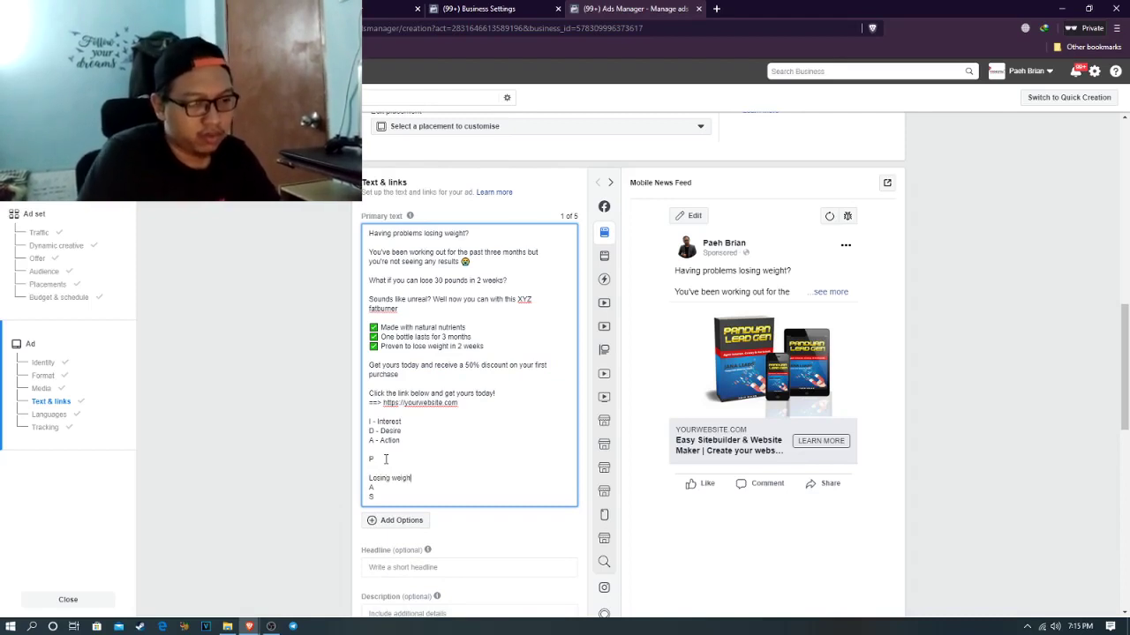
type(" is not an easy thing to do")
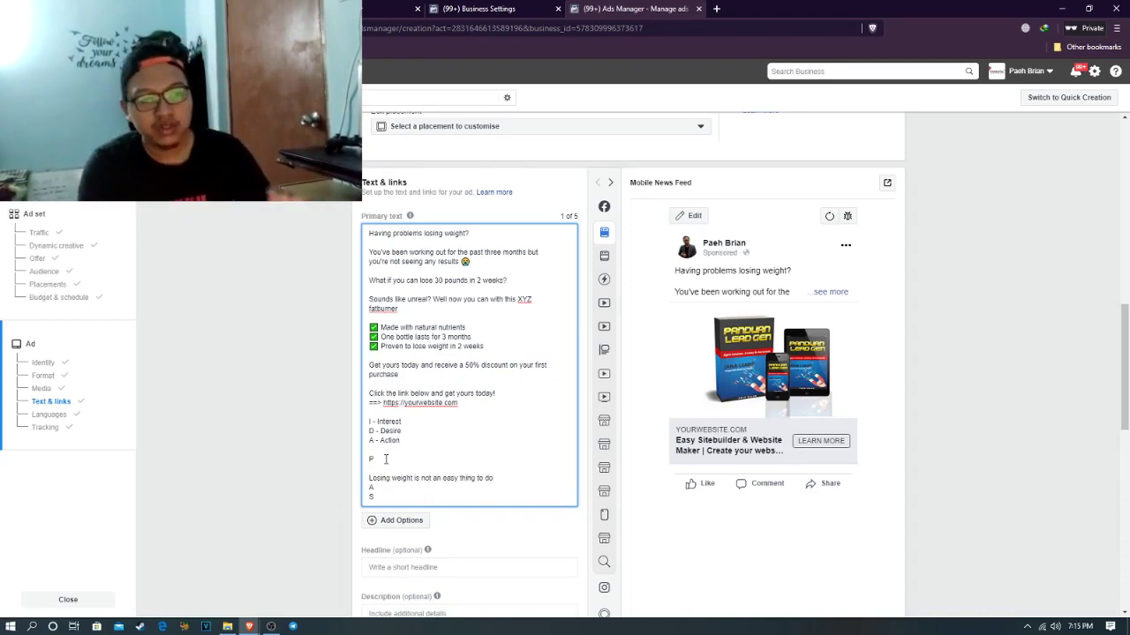
Space out the A section, check the PAS example slide, and write "We know being bigger than others is a bad thing" under A
key("Return")
key("Return")
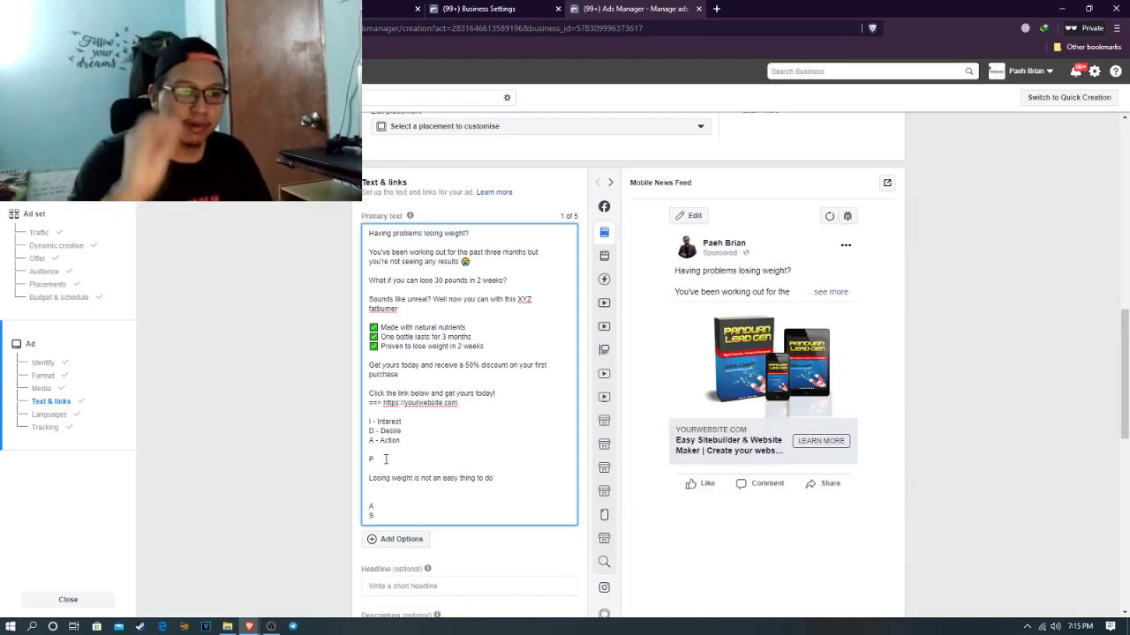
key("Return")
key("Return")
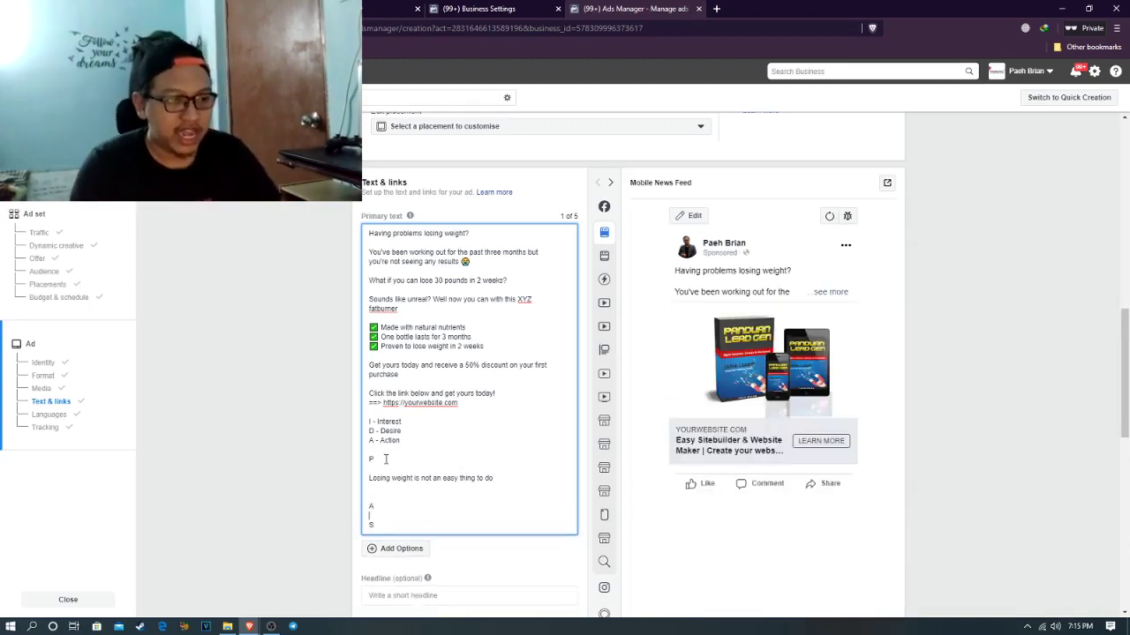
key("alt+Tab")
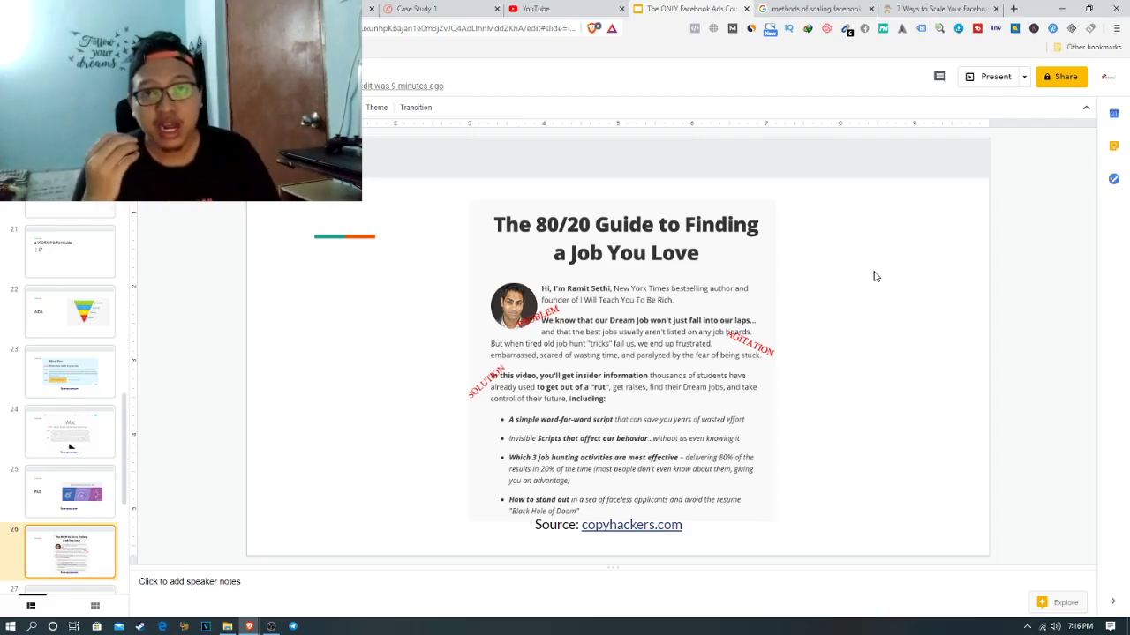
key("alt+Tab")
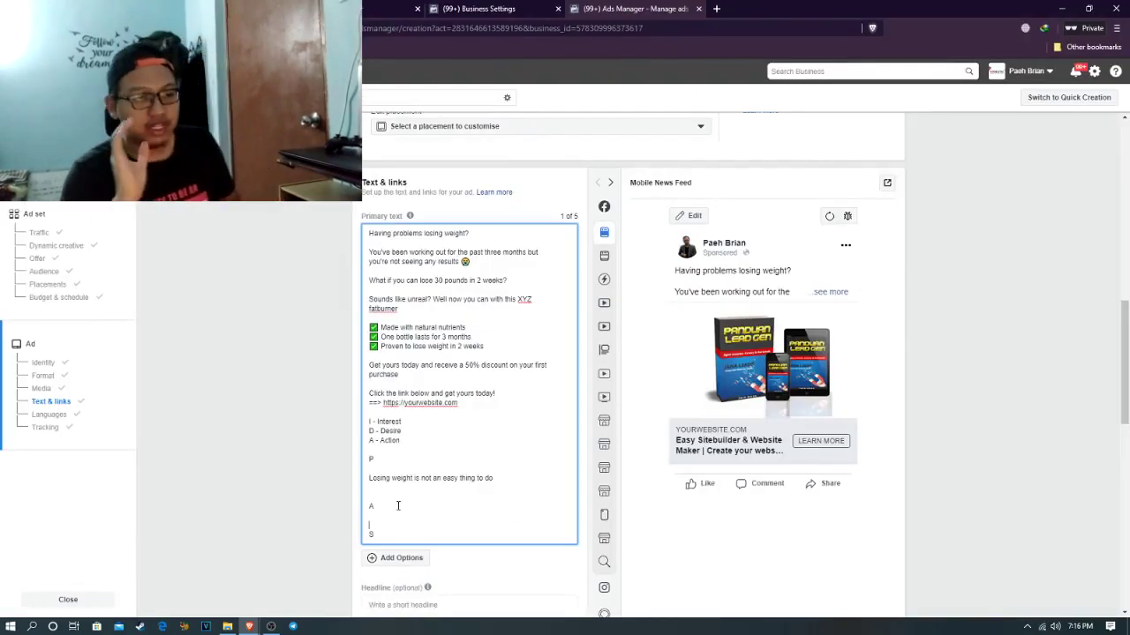
type("We")
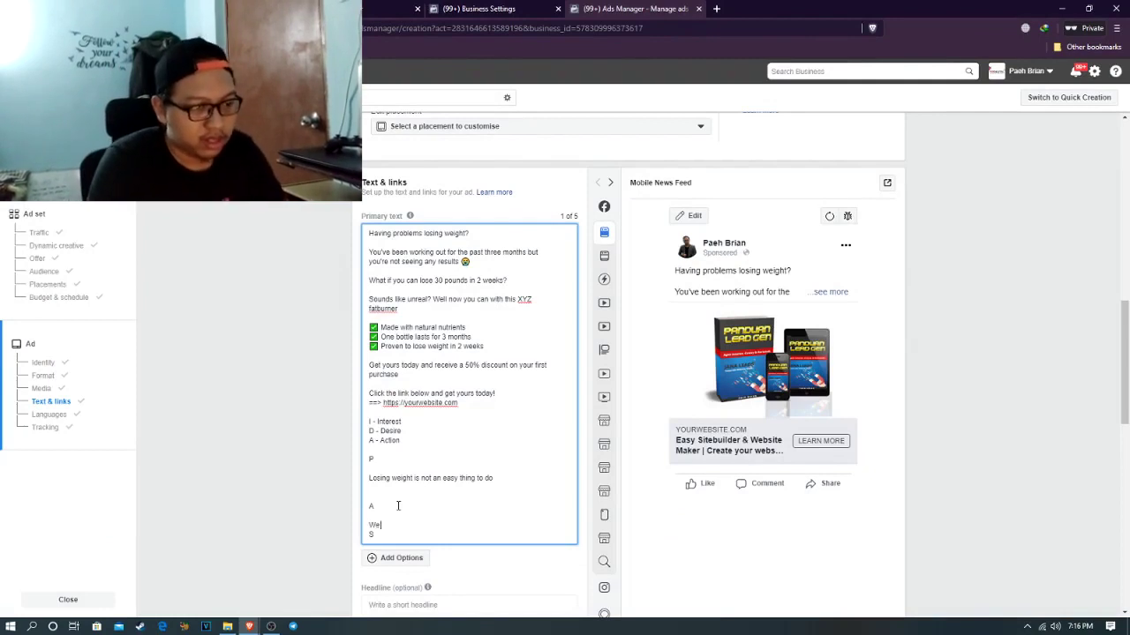
type(" know being")
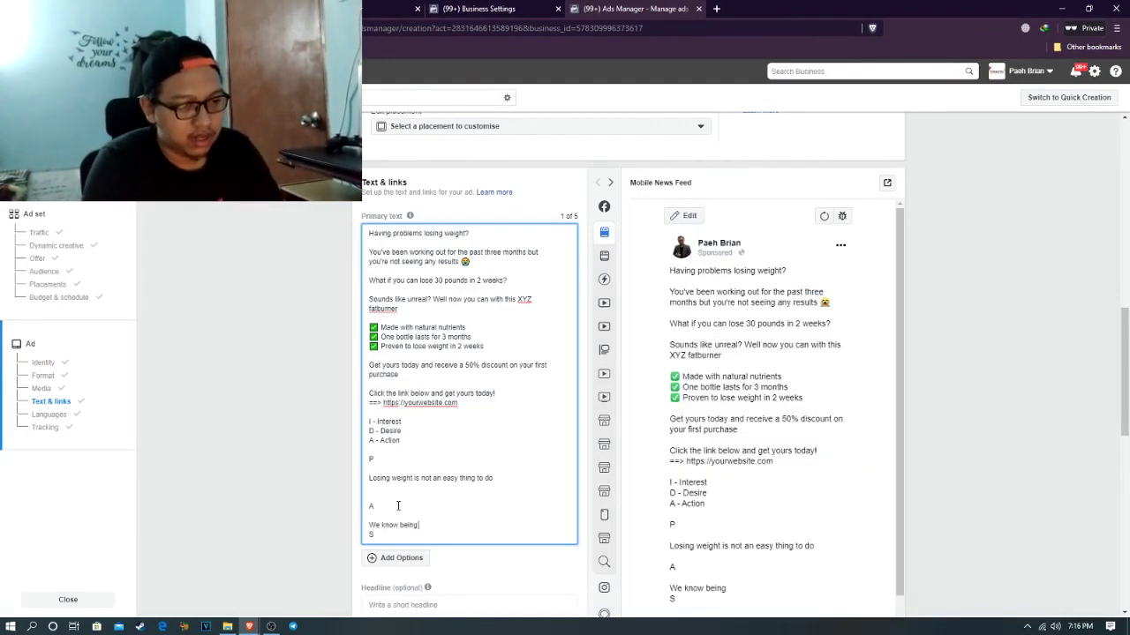
type(" big")
type("han others is a")
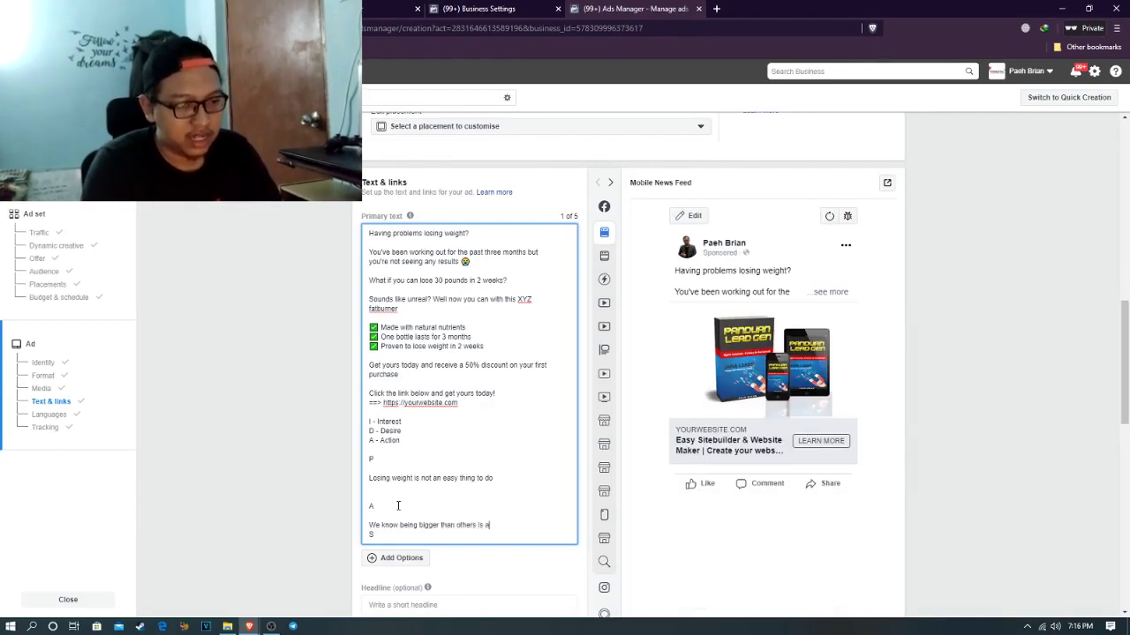
type(" bad thing")
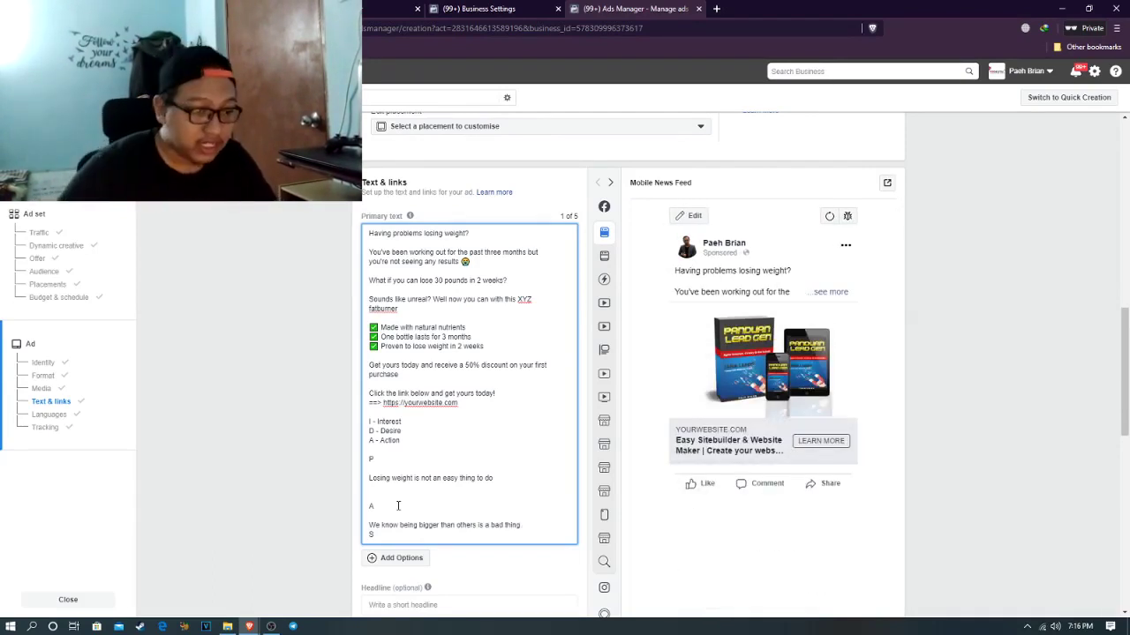
Continue the agitation paragraph with "Complication and diabetes is just around the corner waiting"
type("Comp")
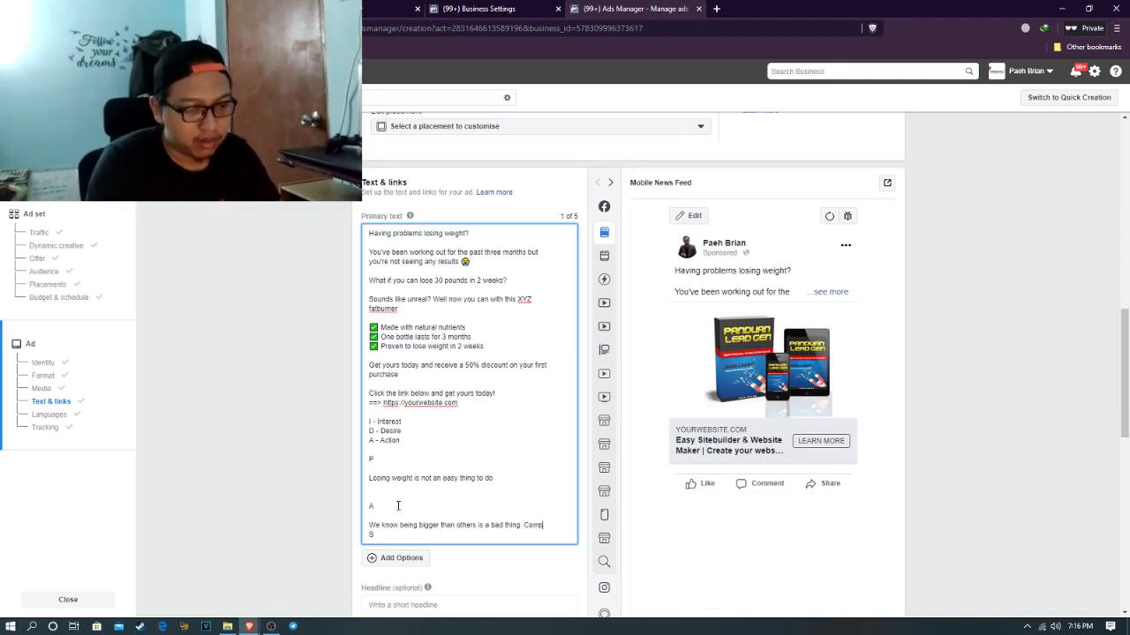
type("licati")
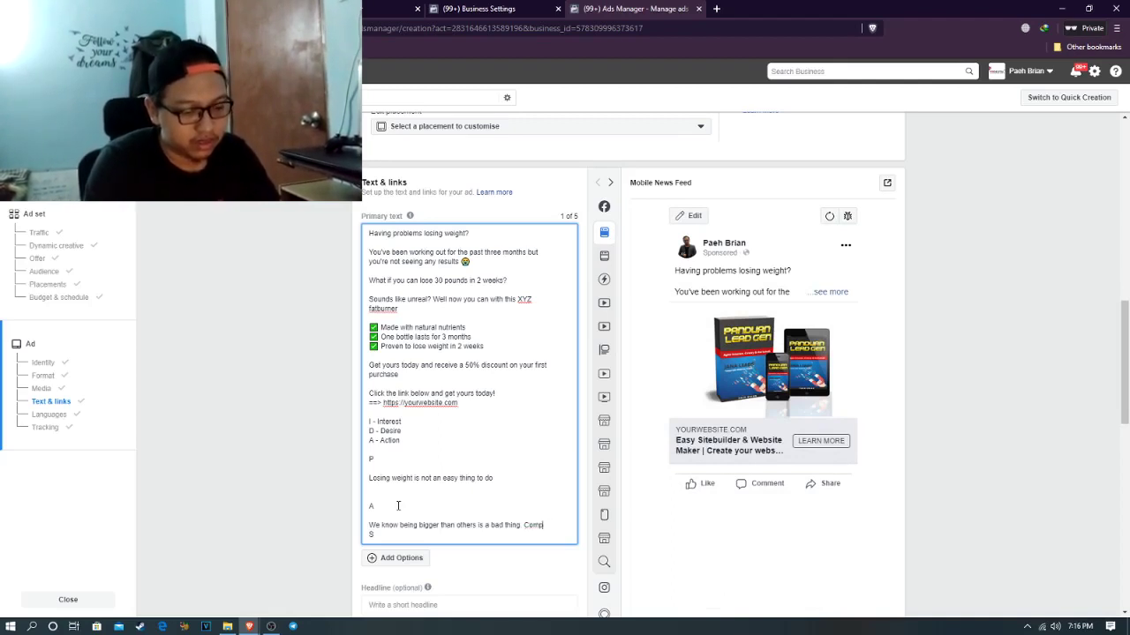
type("on an")
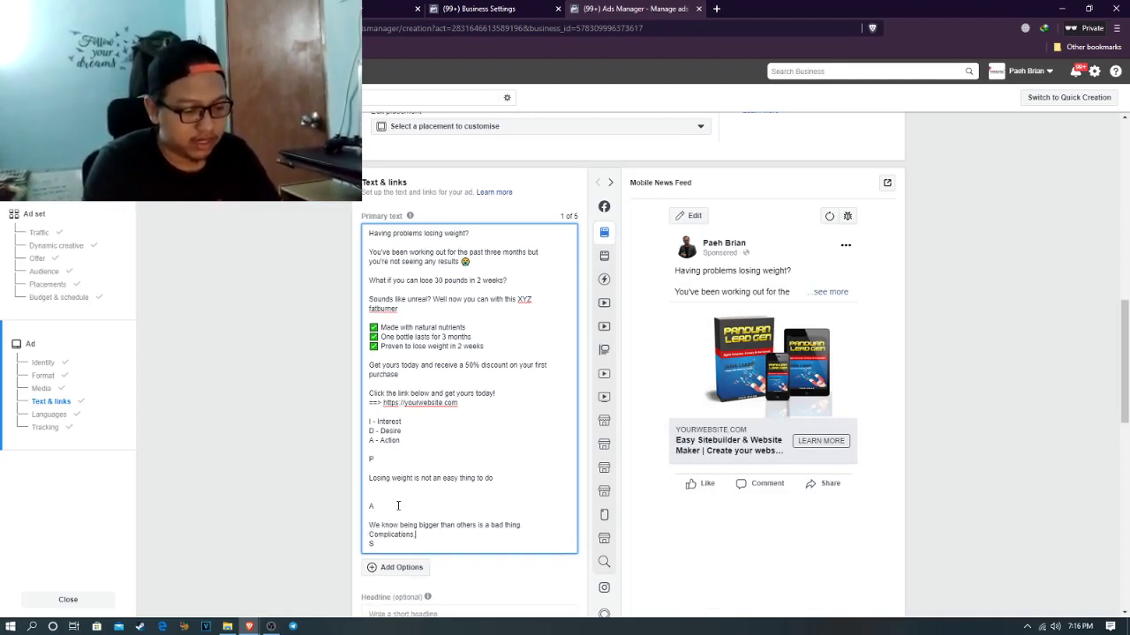
type("d idao")
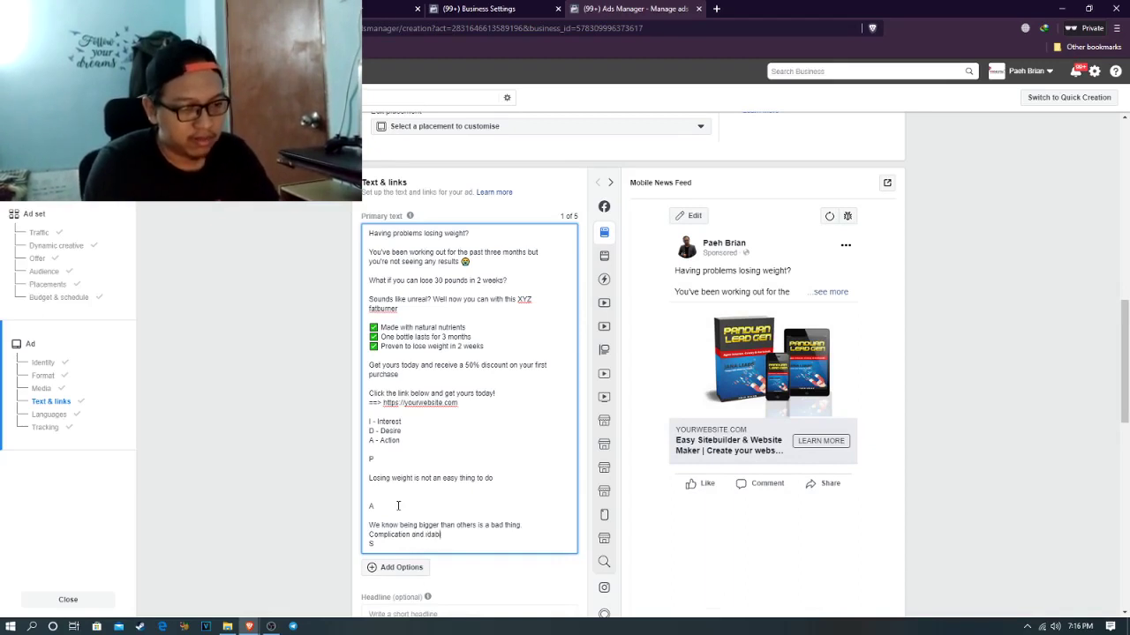
key("BackSpace")
key("BackSpace")
type("diab")
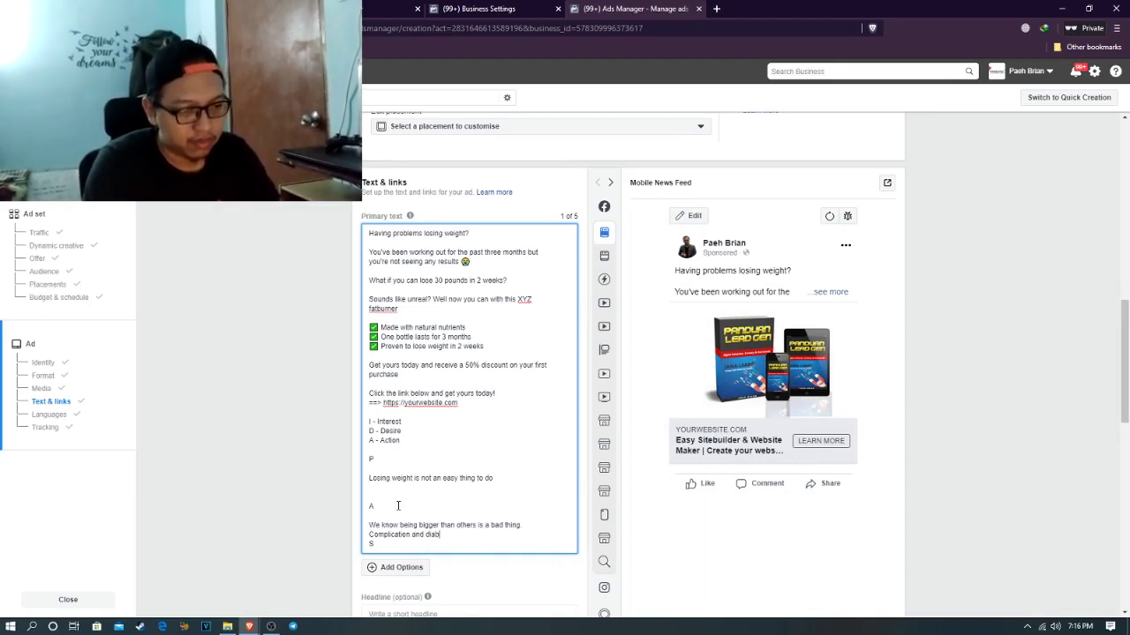
type("etes is just around the coerner")
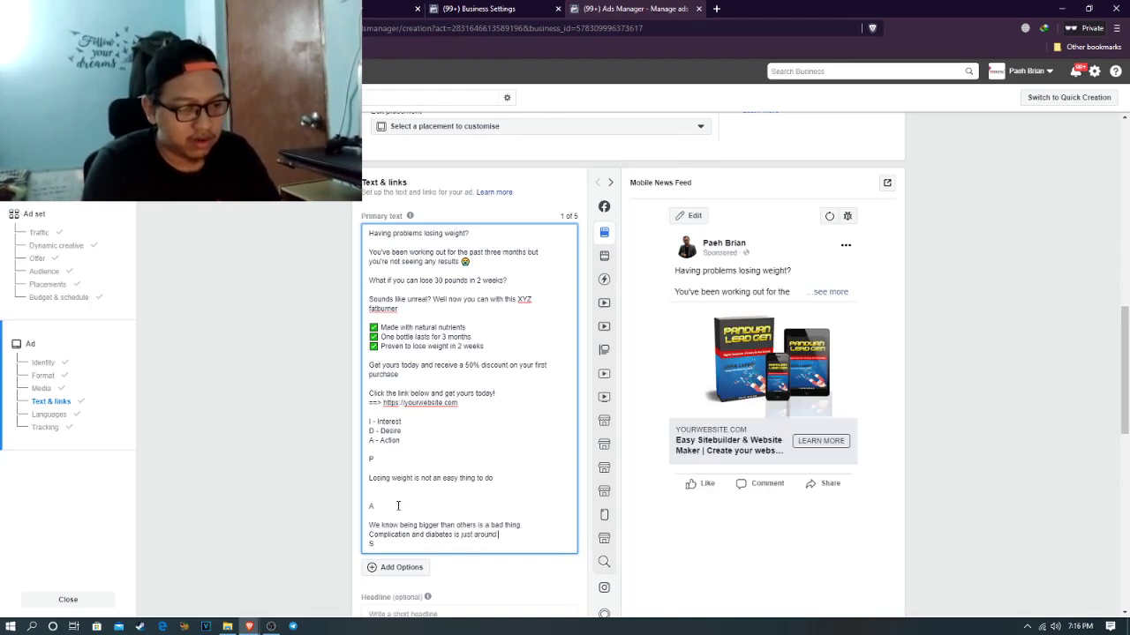
key("BackSpace")
key("BackSpace")
key("BackSpace")
key("BackSpace")
key("BackSpace")
key("BackSpace")
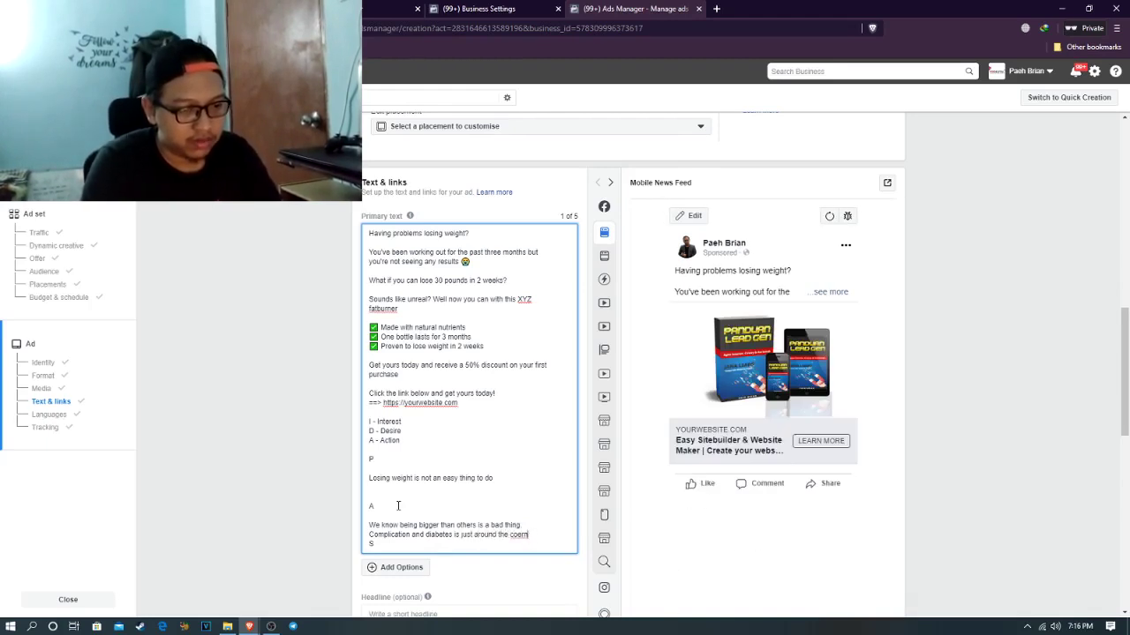
type("orner waiting to")
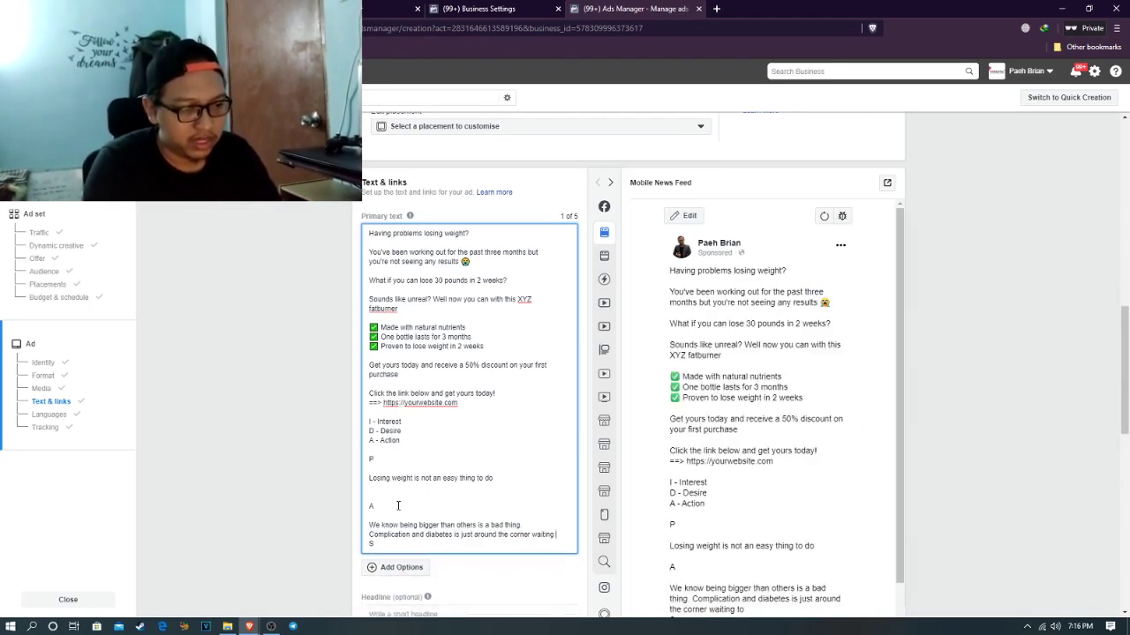
Finish the diabetes sentence in the agitation paragraph with "to say hello."
key("BackSpace")
key("BackSpace")
type("for us")
key("BackSpace")
key("BackSpace")
key("BackSpace")
key("BackSpace")
key("BackSpace")
key("BackSpace")
type("to say hello.")
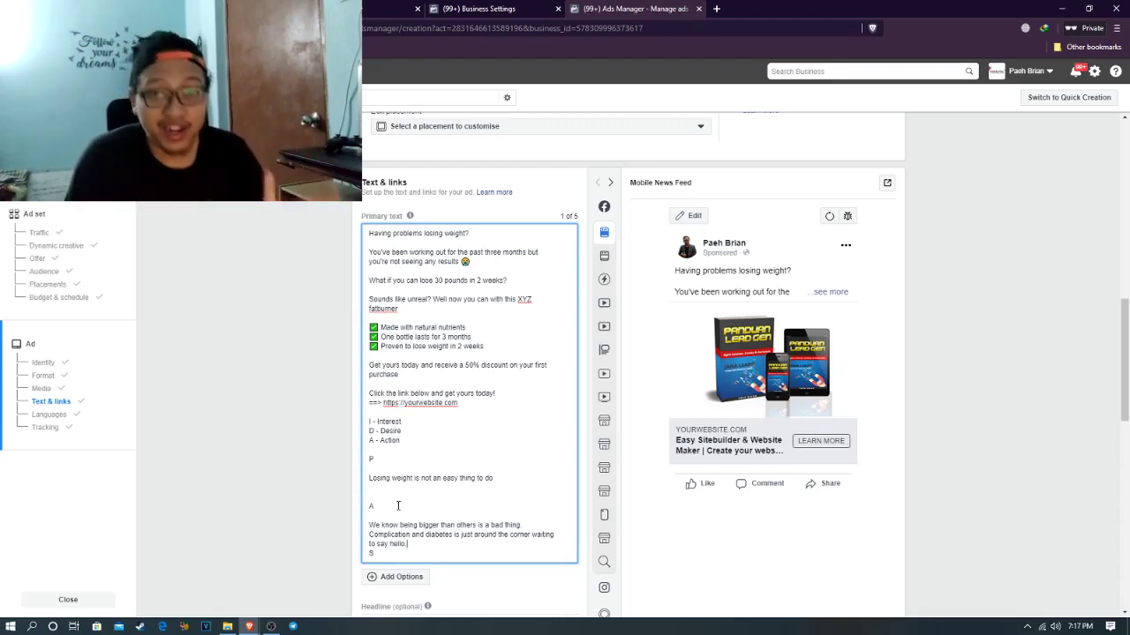
Check the PAS example slide, return to Ads Manager, and write "What if you can lose 30 pounds in just 2 weeks?" as a new paragraph
key("alt+Tab")
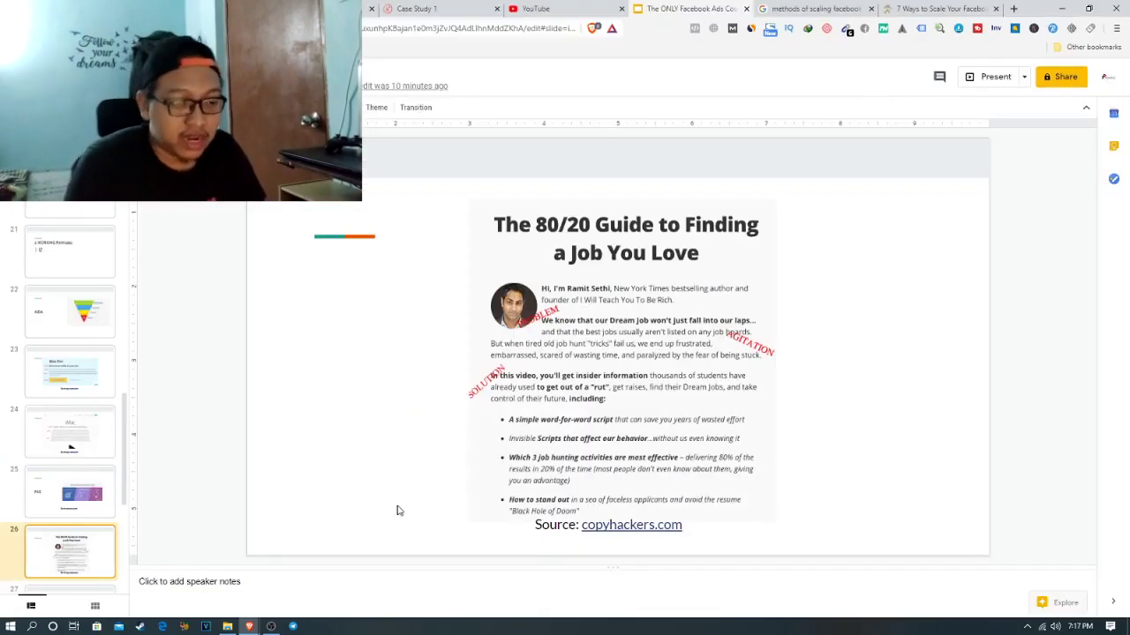
key("alt+Tab")
key("Return")
key("Return")
type("What if y")
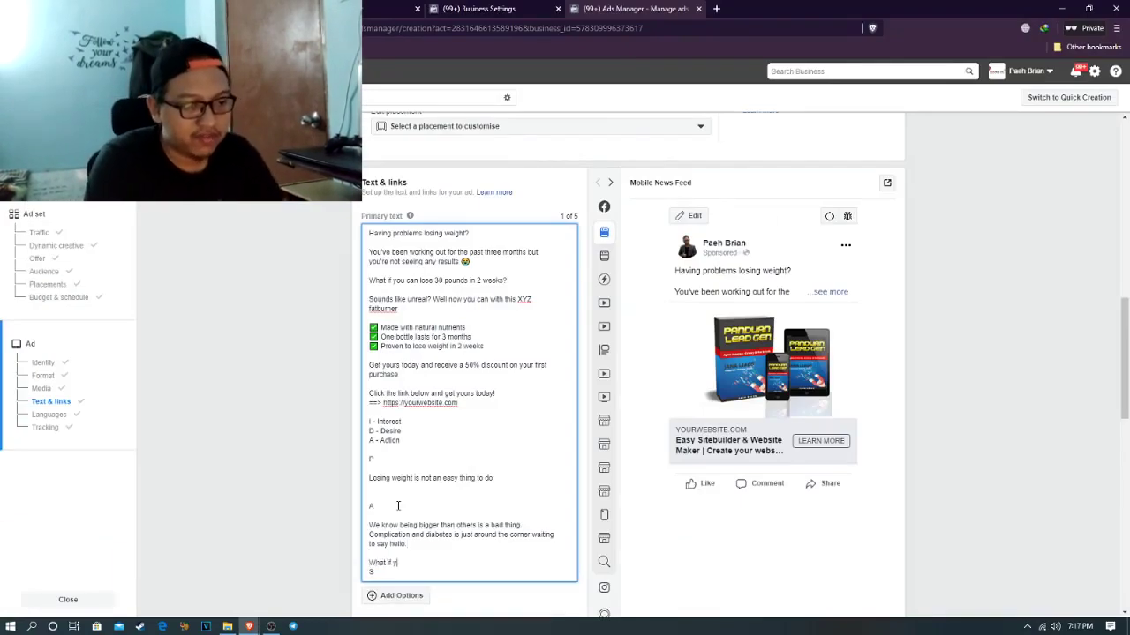
type("ou can lose ")
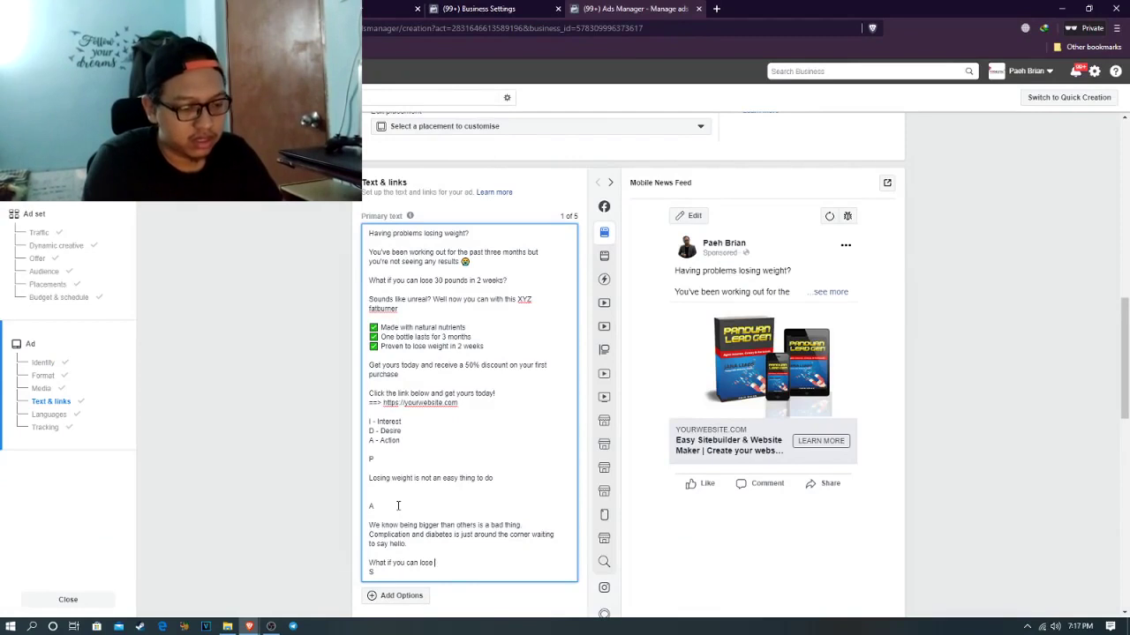
type("30 po")
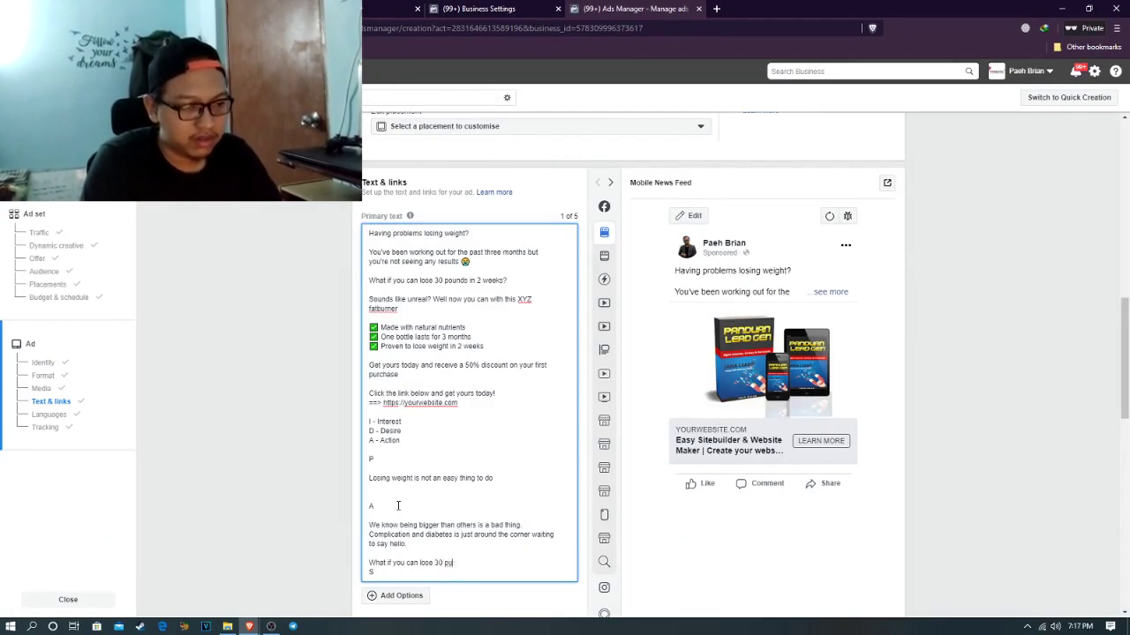
type("unds in just")
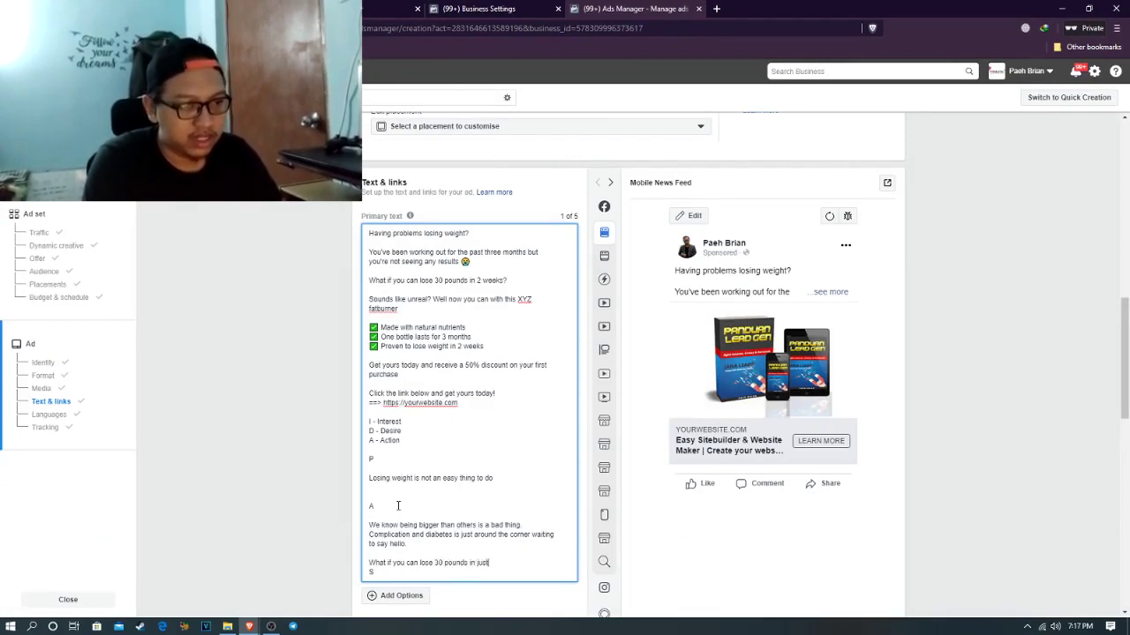
type(" 2 weeks?")
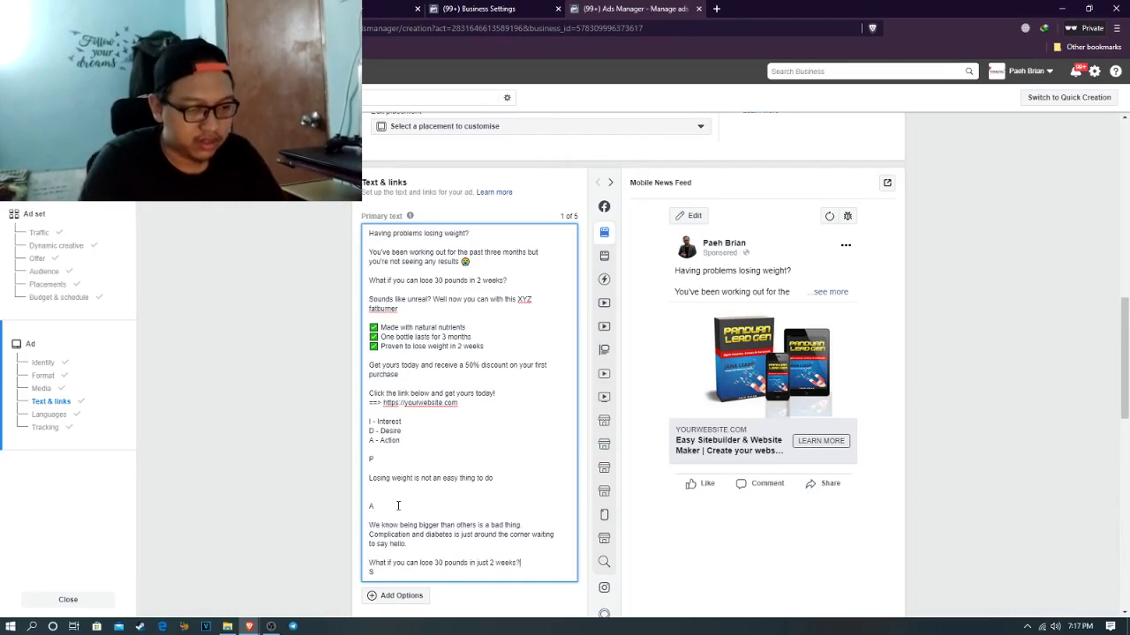
Continue the 30-pounds paragraph with "Yes! With this product you can" and leave blank space below it
type(" Yes")
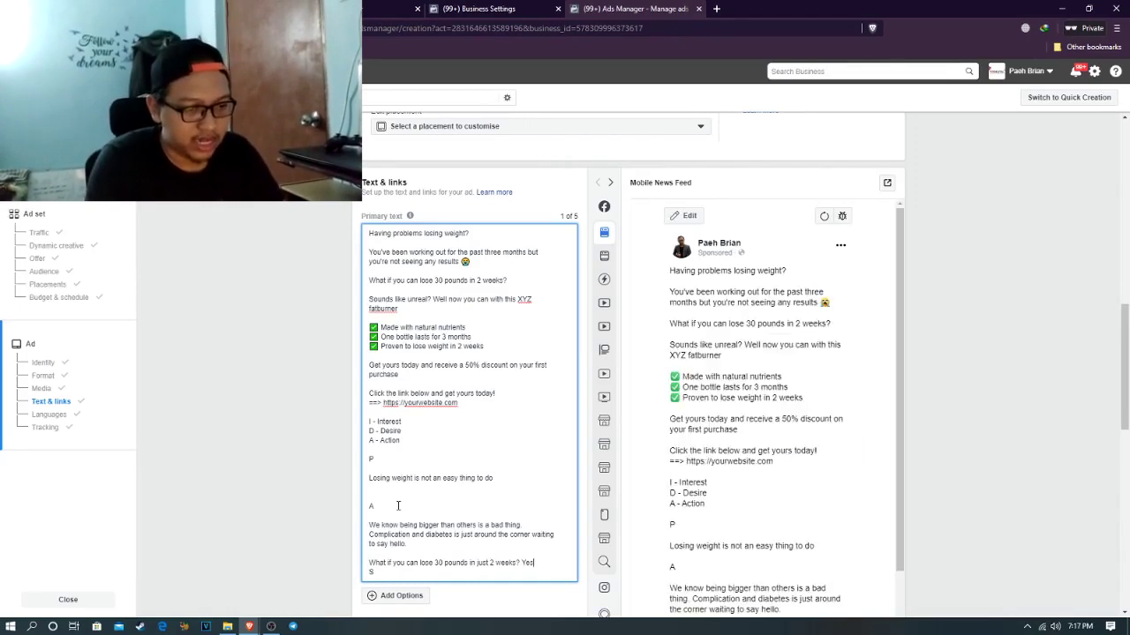
type("! With this")
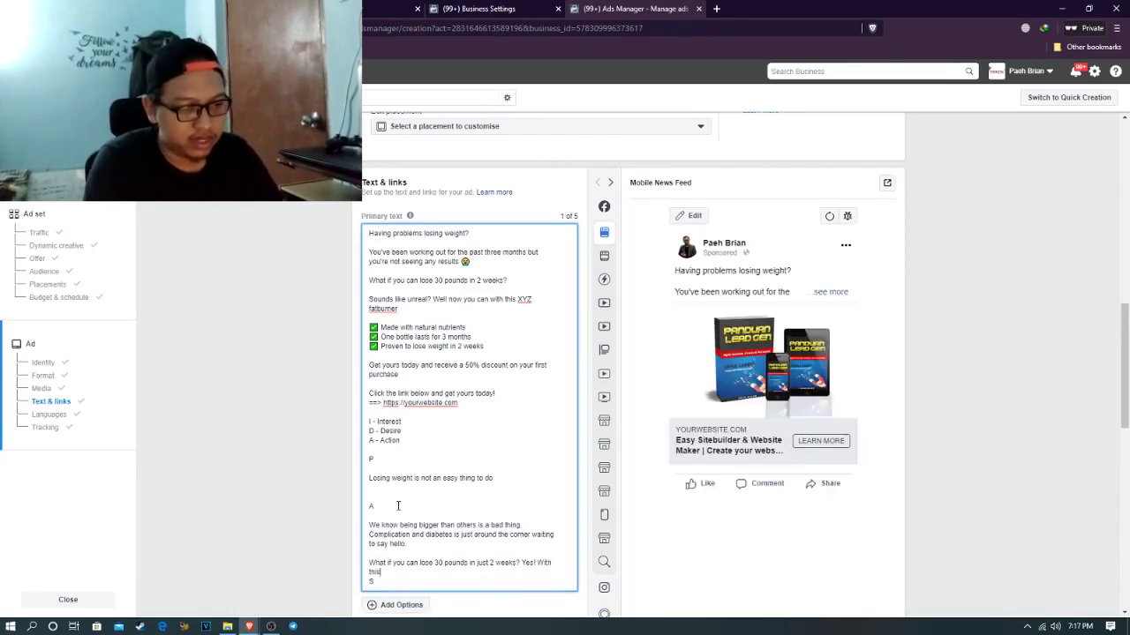
type(" product you can")
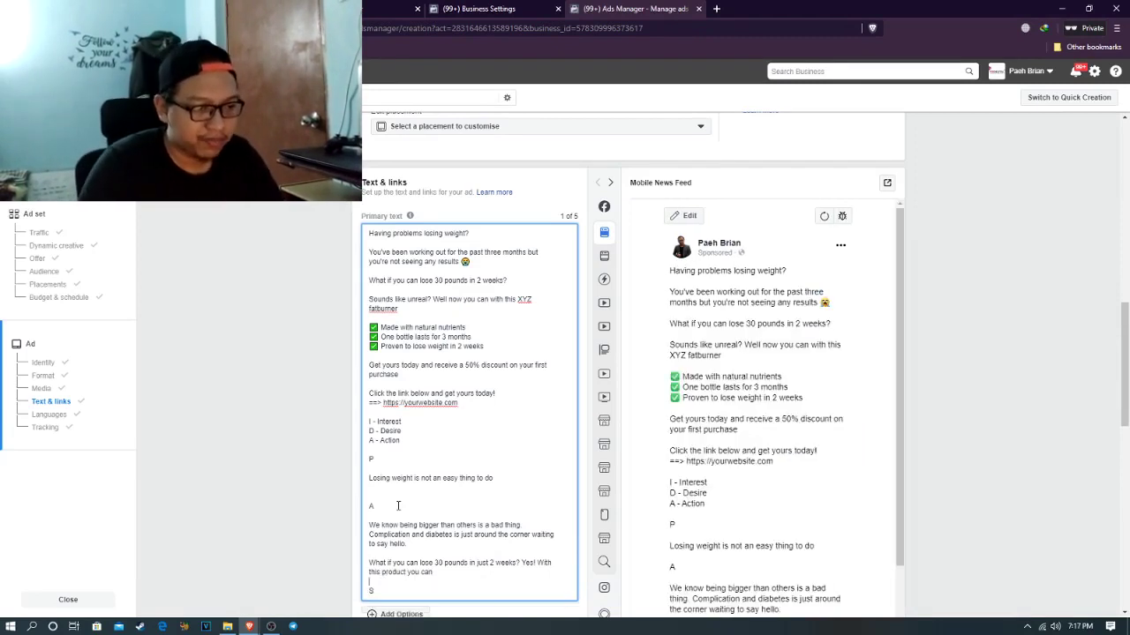
key("Return")
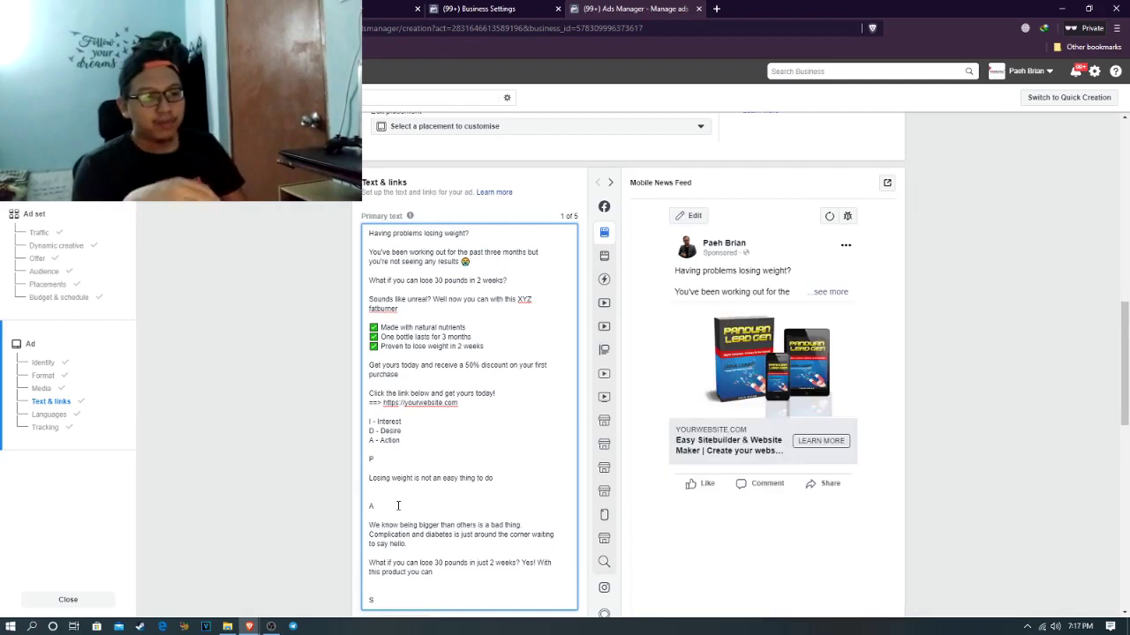
Examine the "About us" example slide's Problem, Agitate, Solution and Outcome parts and compare them with the primary text in Ads Manager
key("alt+Tab")
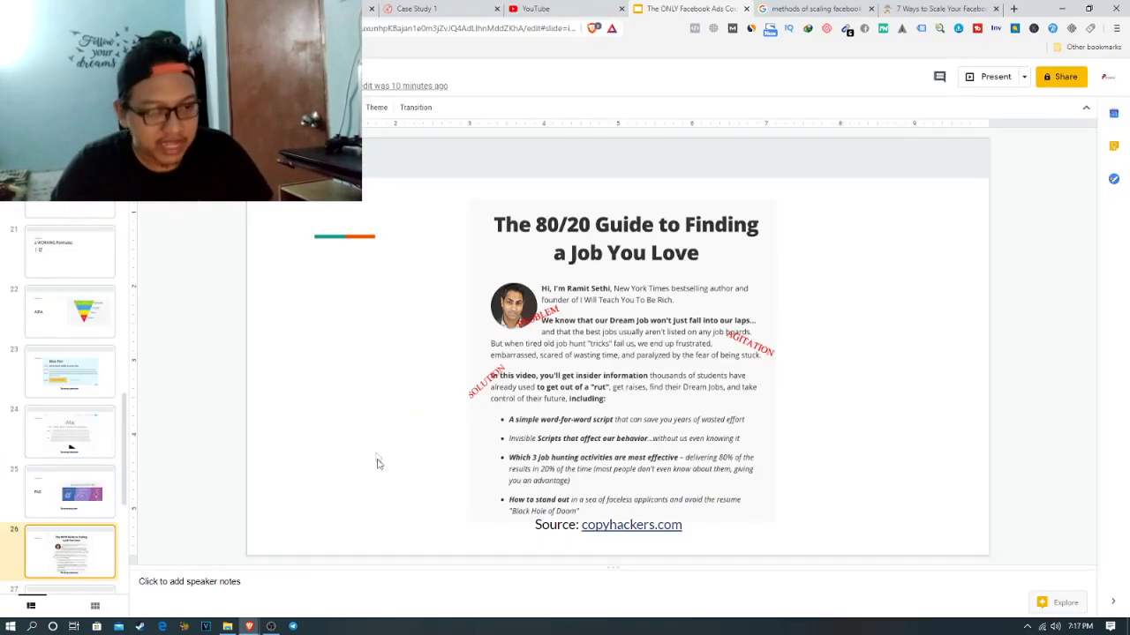
key("Down")
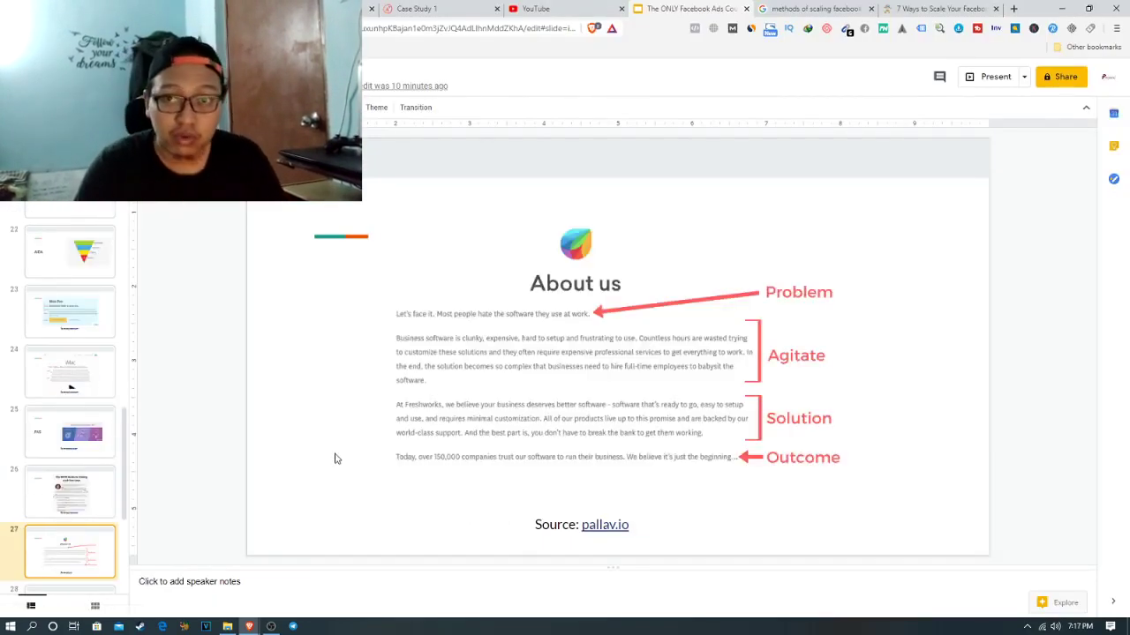
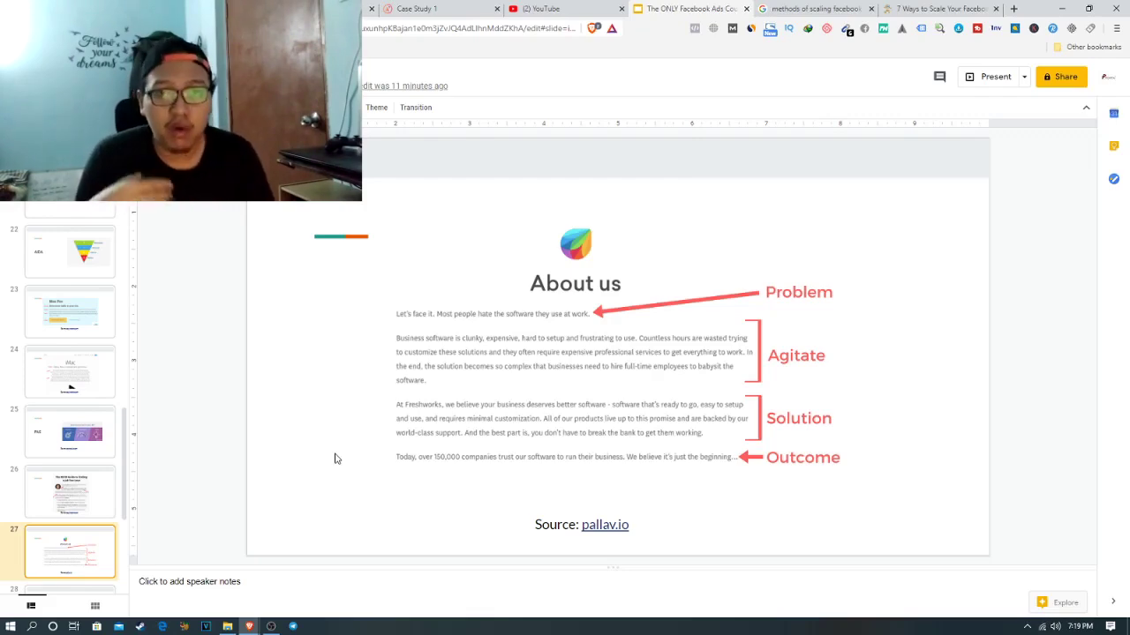
key("alt+Tab")
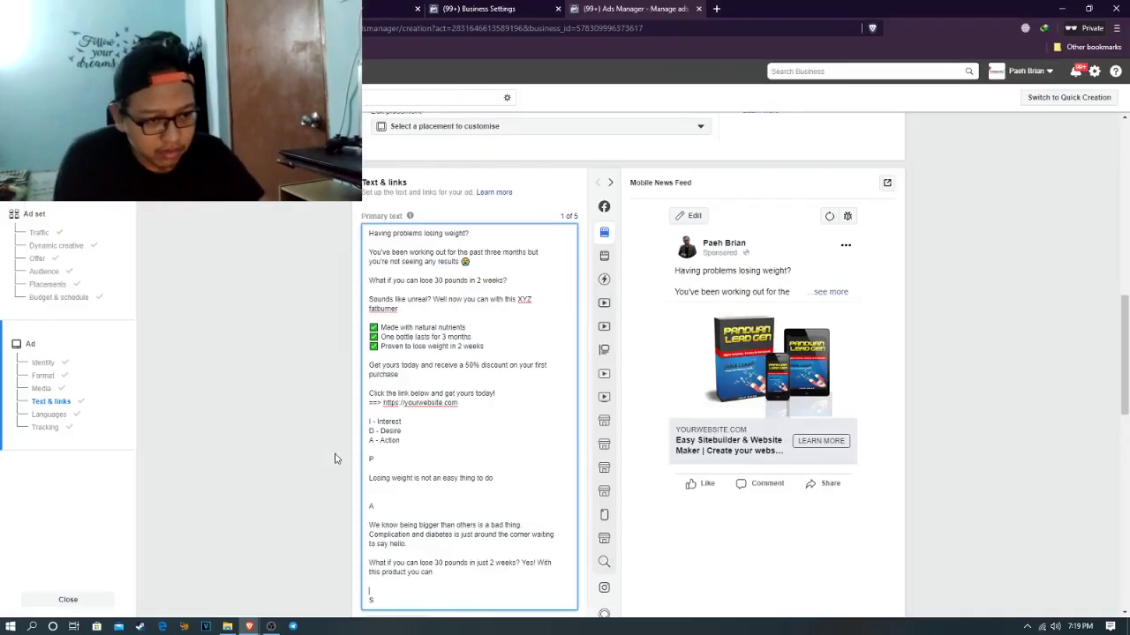
scroll(552, 393, "down", 1)
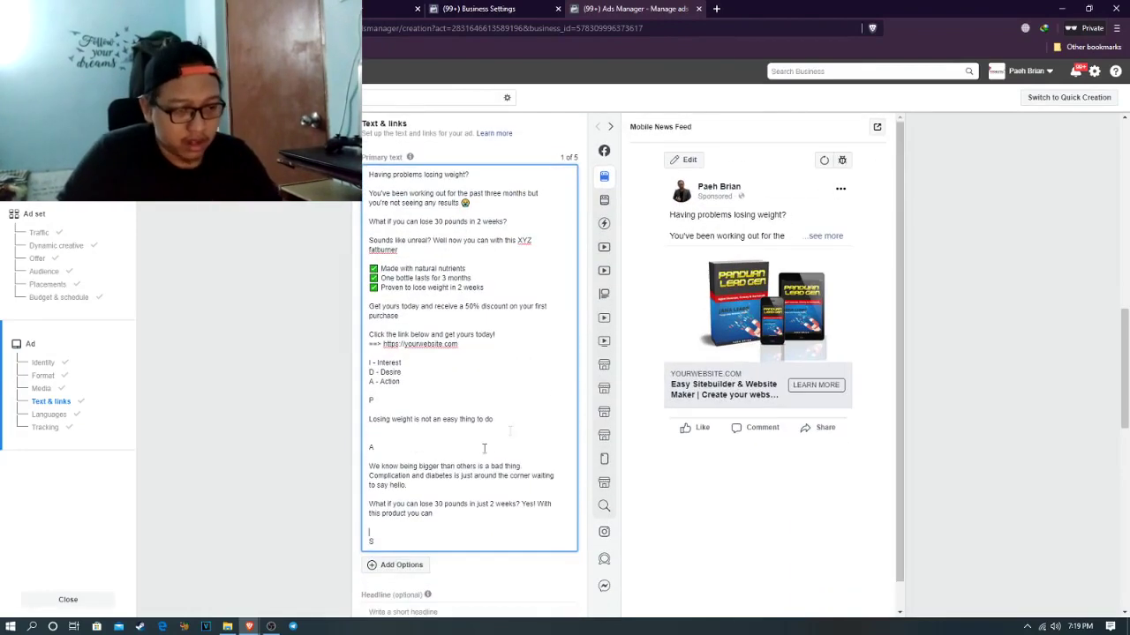
key("alt+Tab")
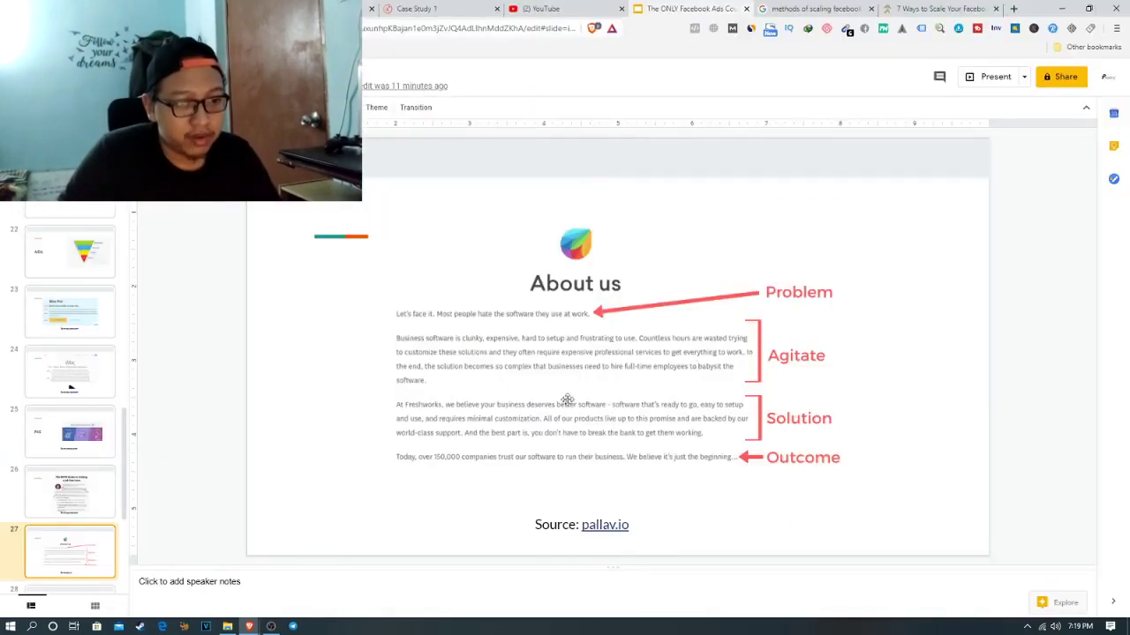
key("alt+Tab")
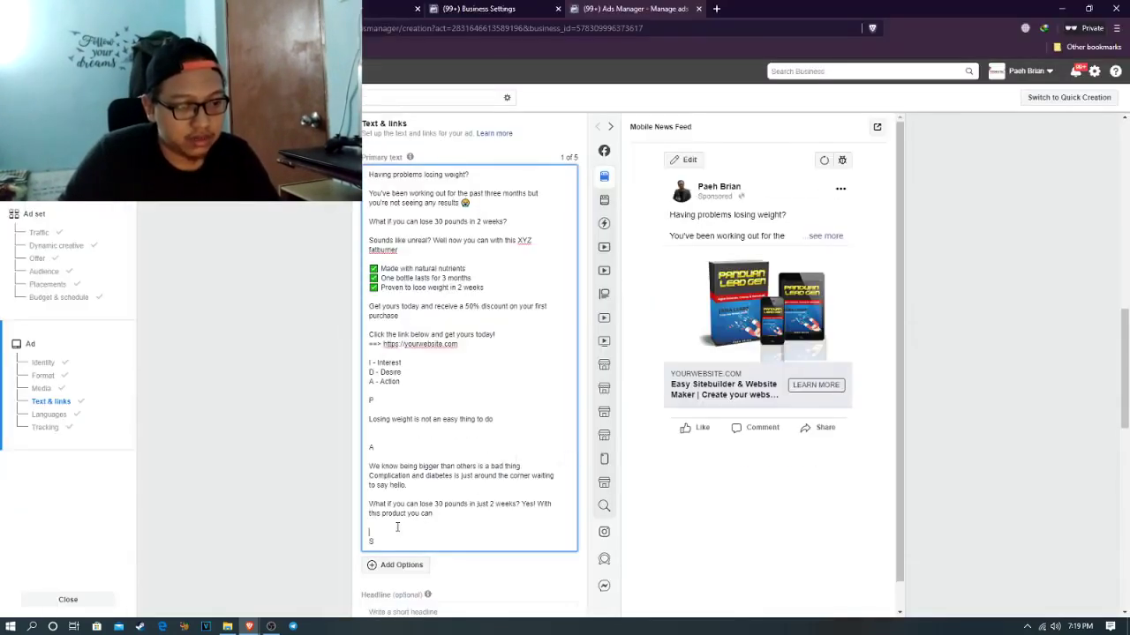
key("alt+Tab")
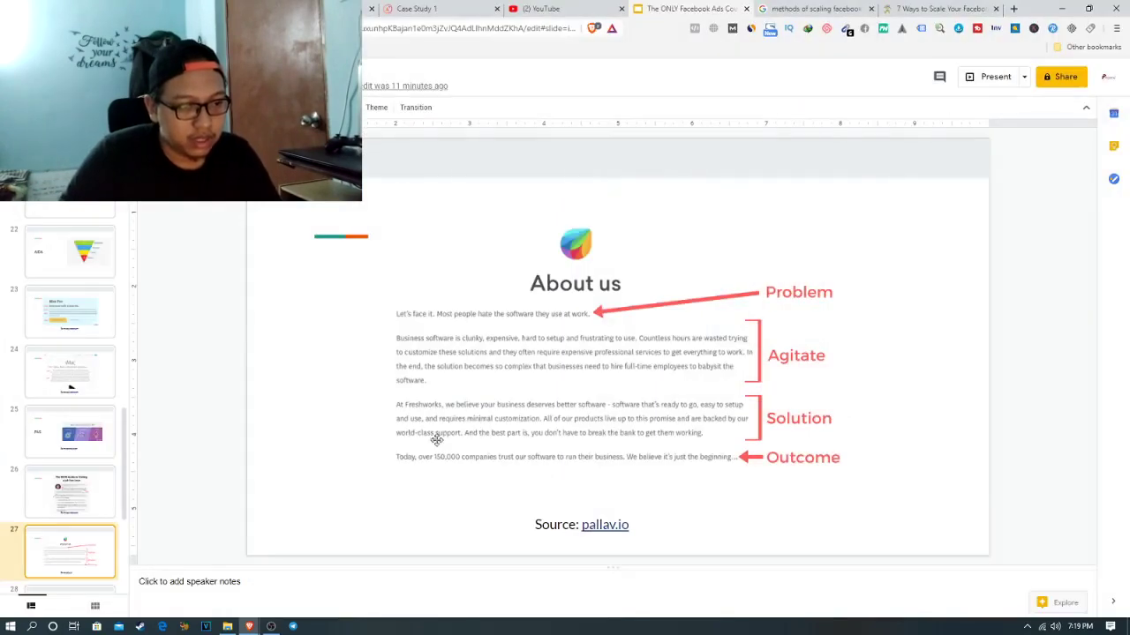
key("alt+Tab")
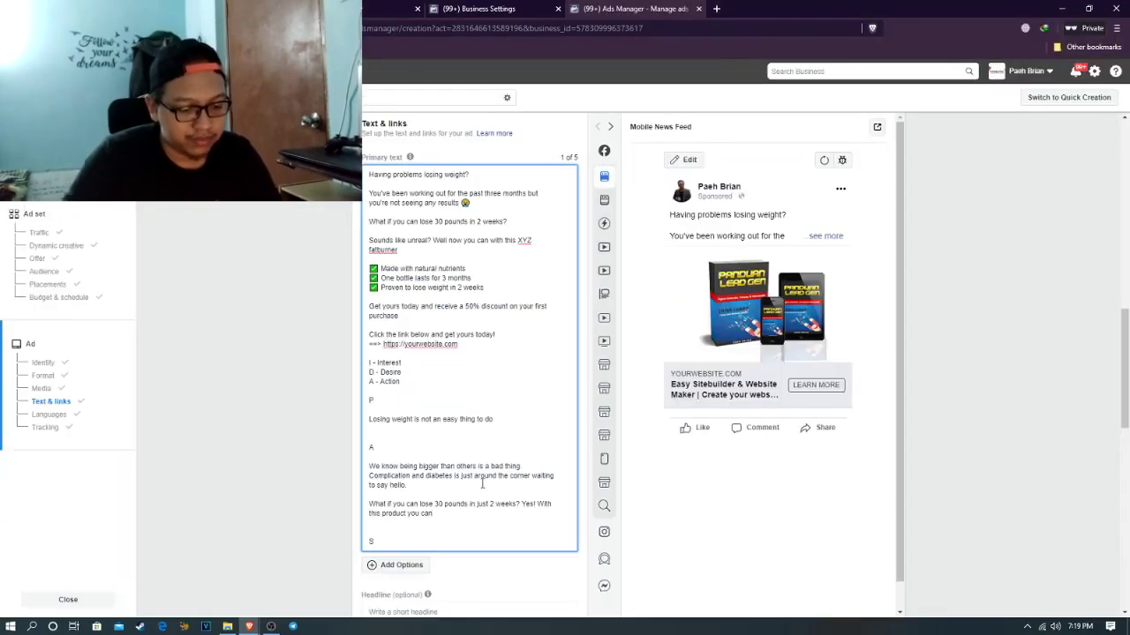
Add the paragraph "Its easy to use, just take a spoonful every day and let the magic happen!" below the product sentence
key("Return")
key("Return")
type("Its easy to use")
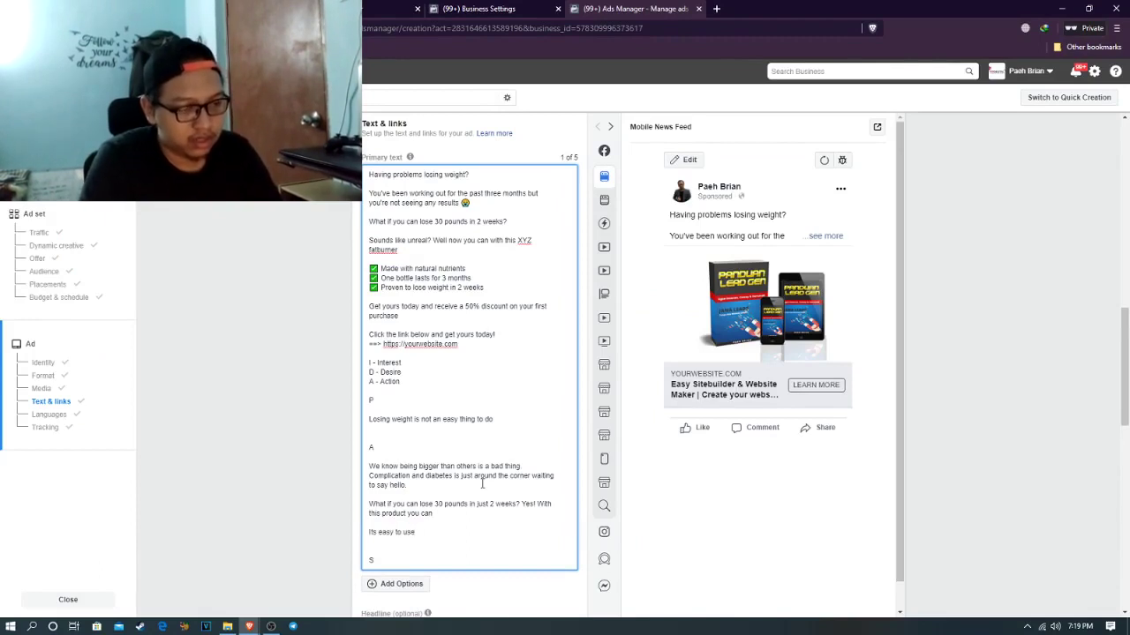
type(", just ta")
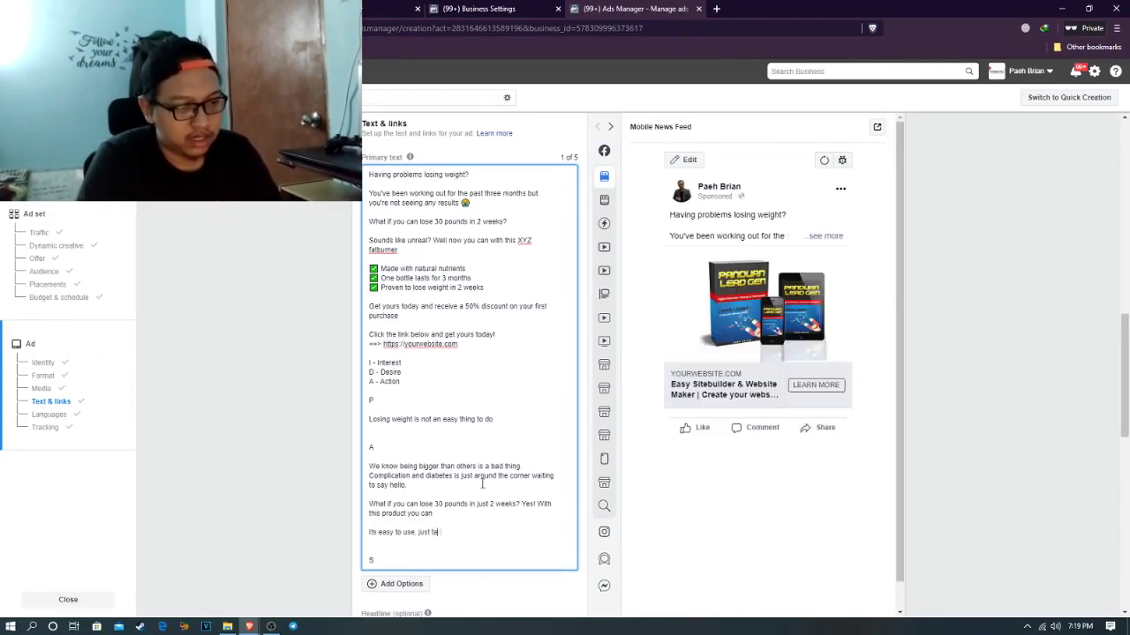
type("ke a spo")
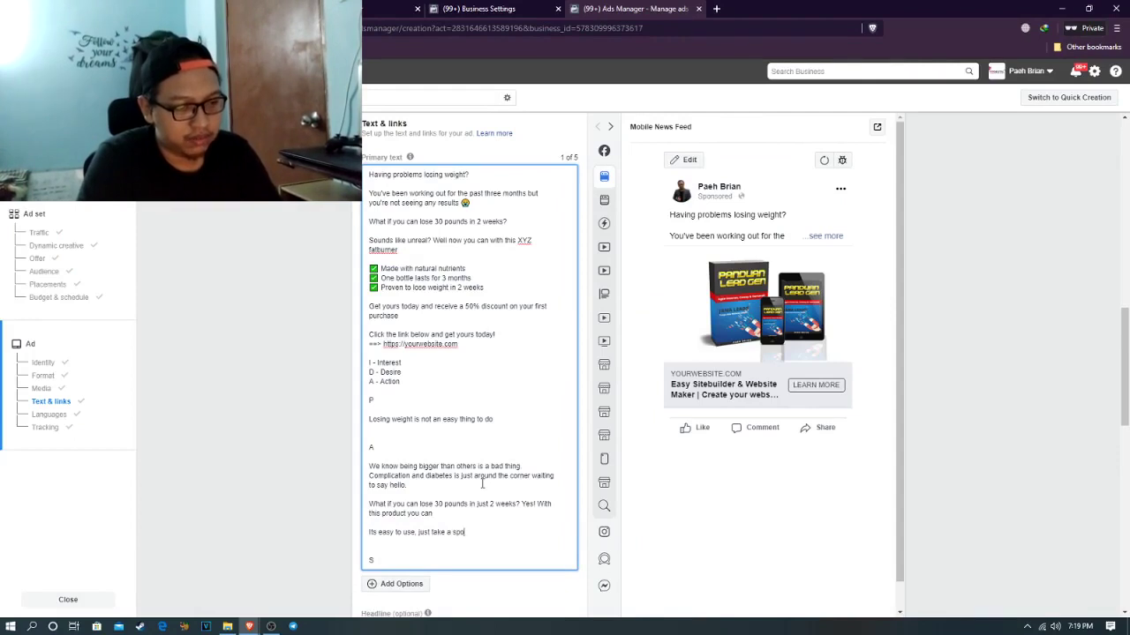
type("onful every day")
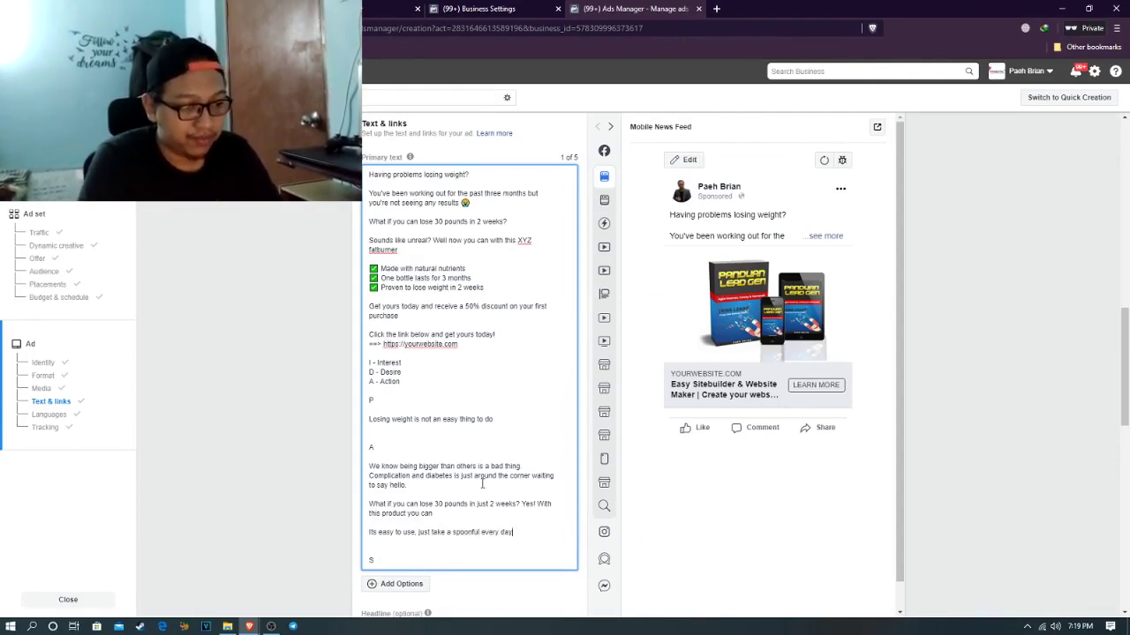
type(" and let the m")
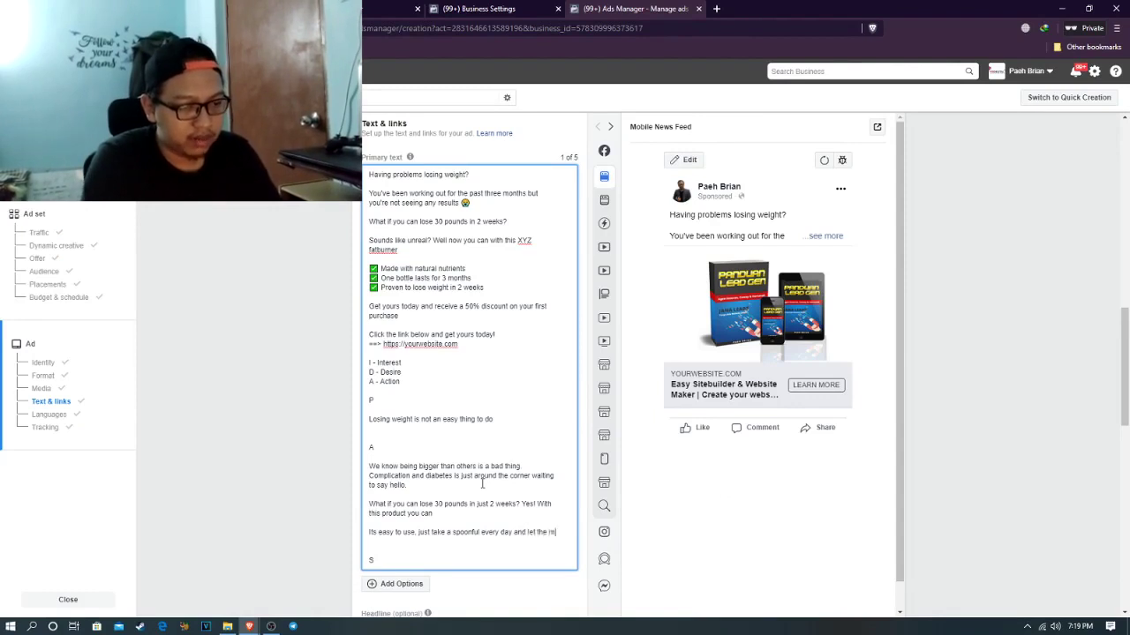
type("agic happen!")
key("Return")
key("Return")
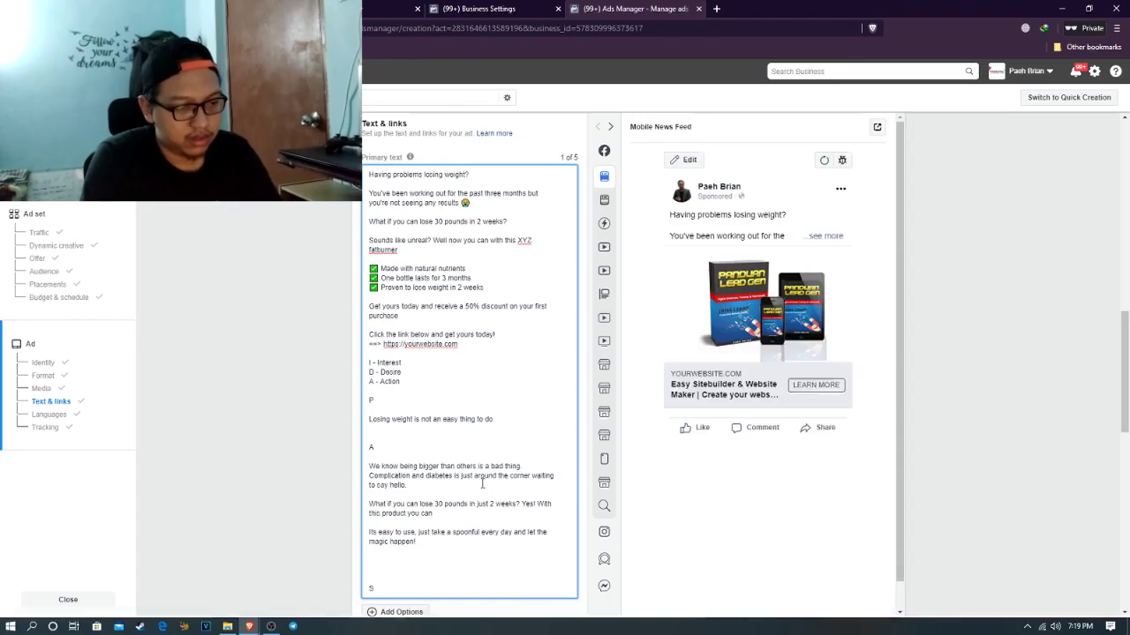
Add a testimonial lead-in reading "Don' take our words for it, see what", the customer's first name, and "has to say"
type("All")
key("BackSpace")
key("BackSpace")
type("Do")
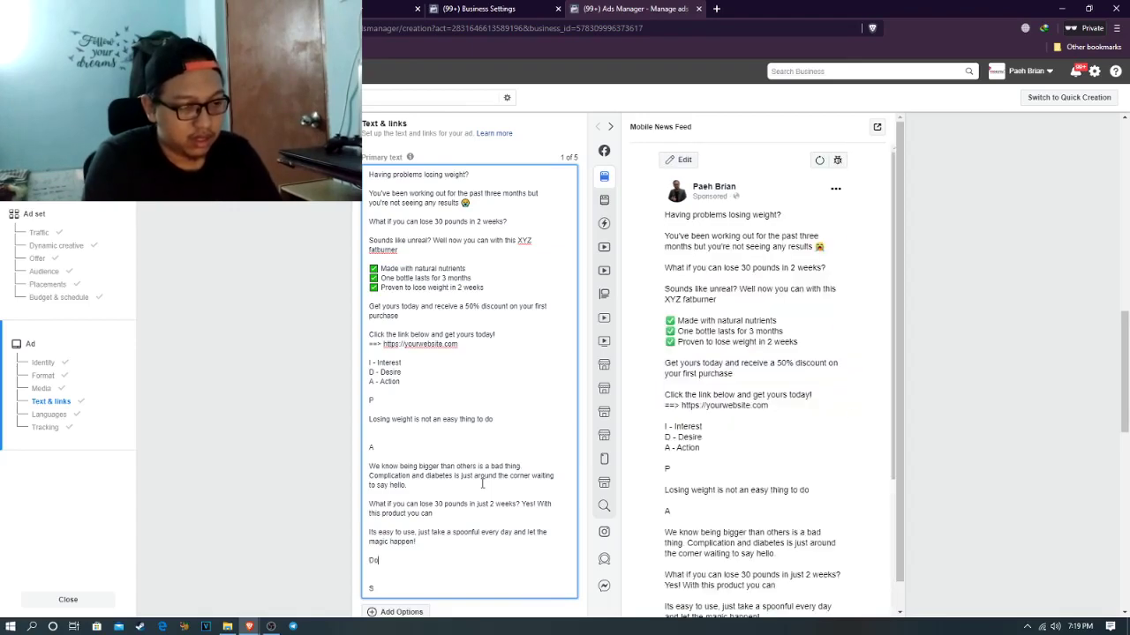
type("n't take our words for it.")
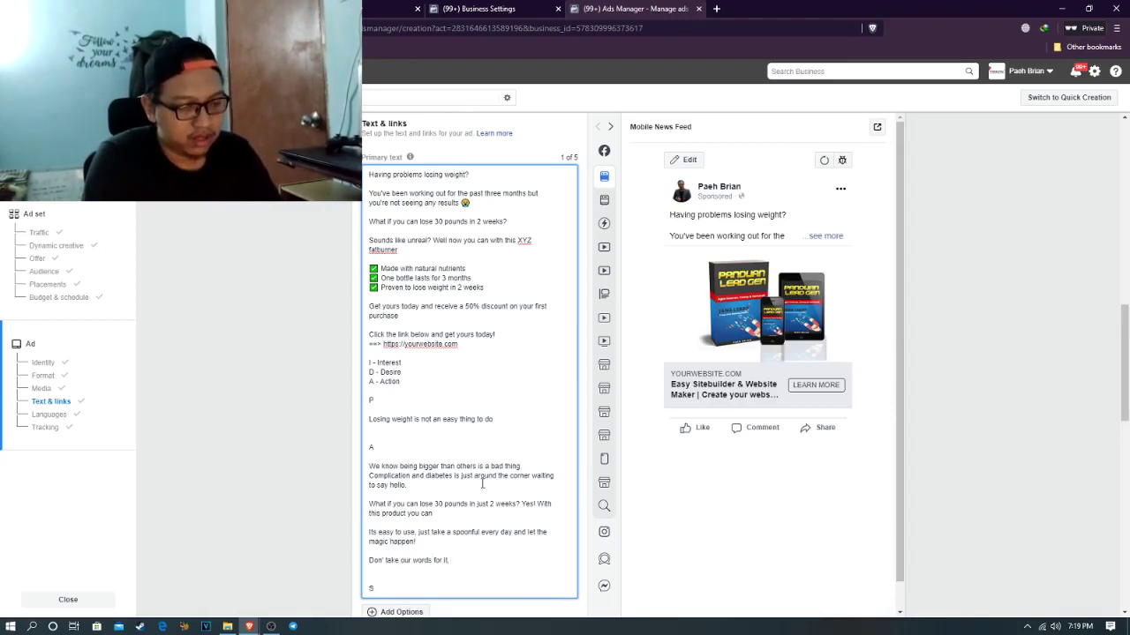
type(" see what")
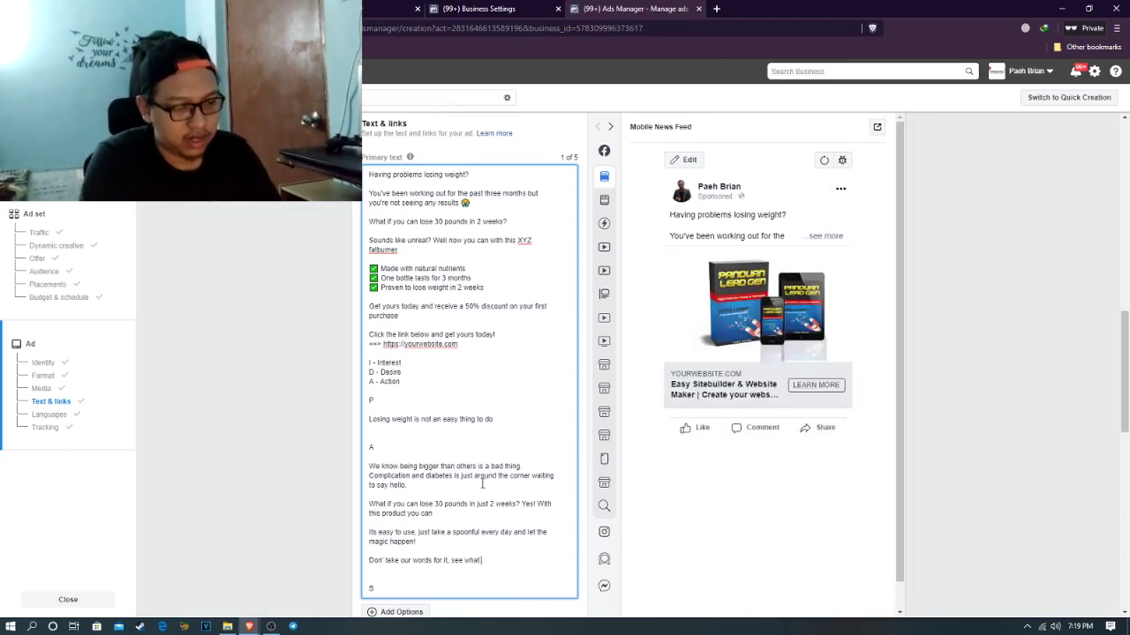
type(" Lisa has to say")
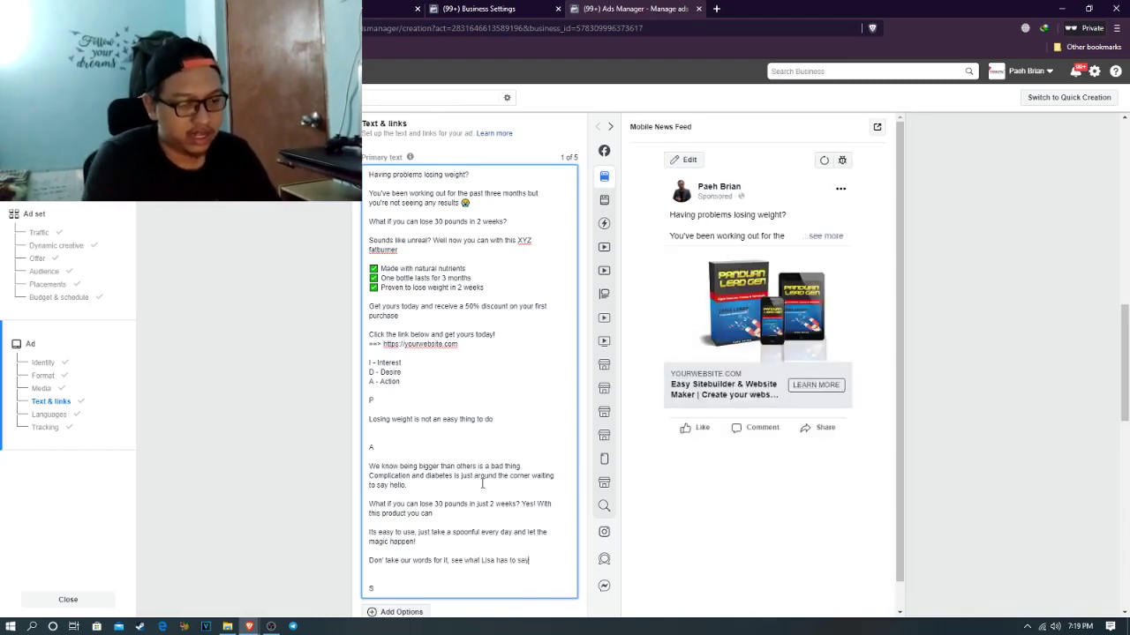
type(":")
key("Return")
key("Return")
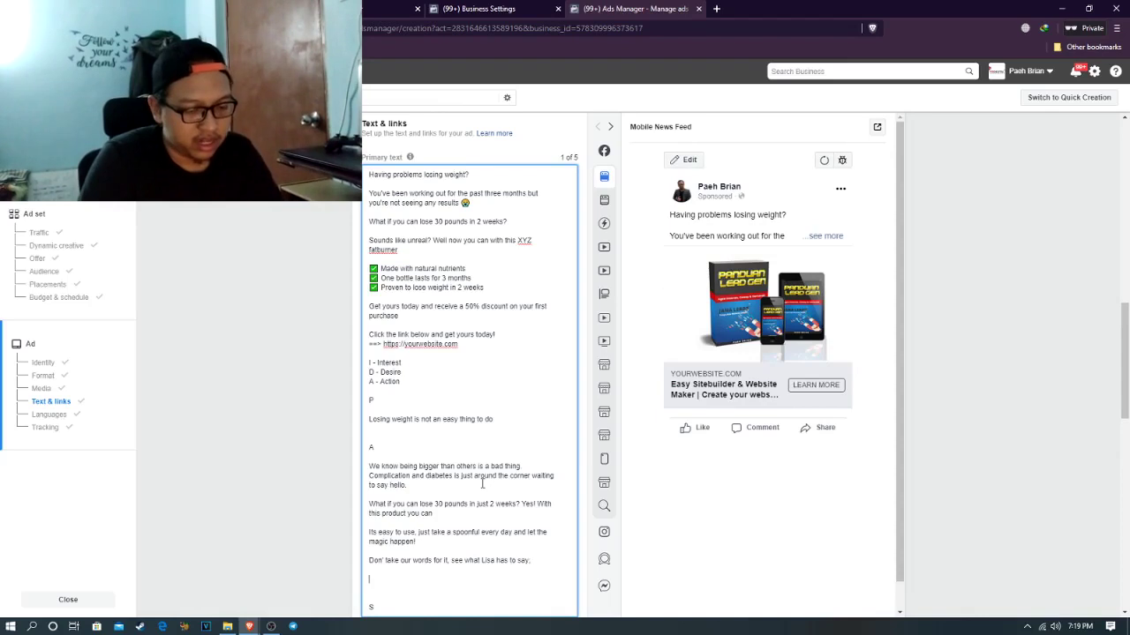
Write the placeholder quote "Testimonial" under the lead-in, attributed to the customer by first name and "Boise, Idaho"
type("\"Testimonial")
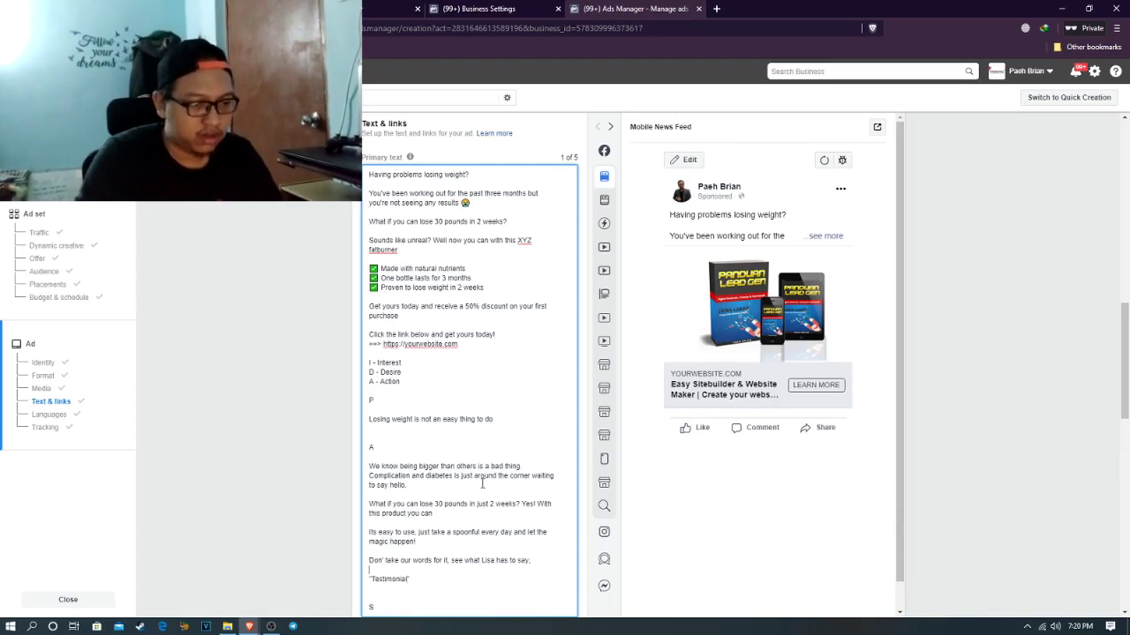
type("\" - Lisa, Be")
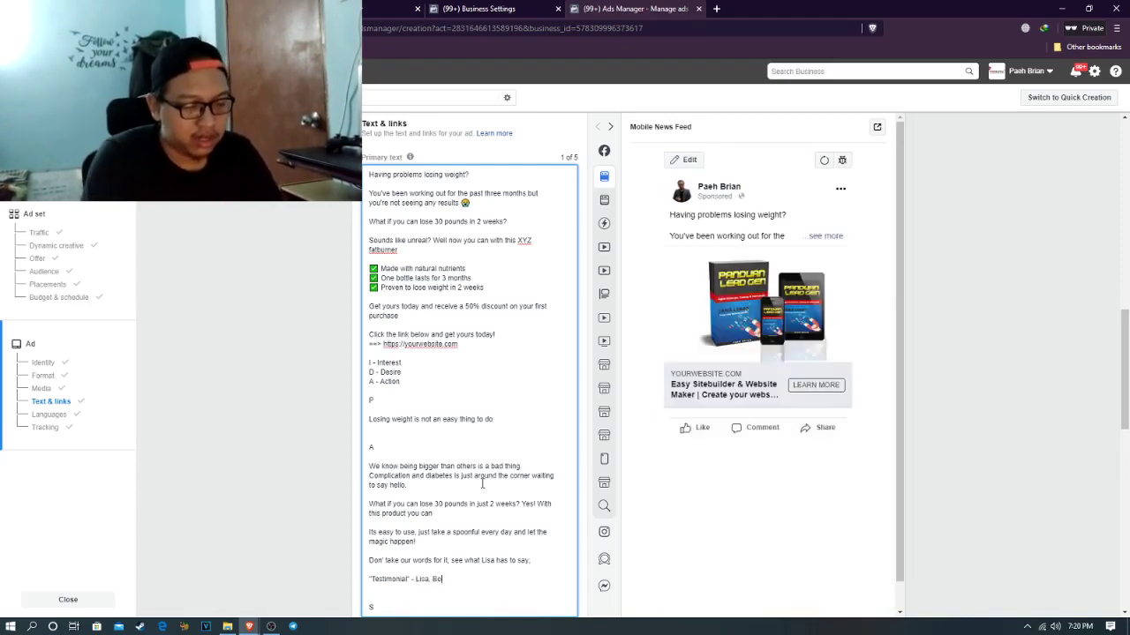
type("ise, Idaho")
key("BackSpace")
key("BackSpace")
key("BackSpace")
key("BackSpace")
key("BackSpace")
type("daho")
Add the call to action "Get yours today by clicking the link below" under the testimonial, with blank lines before the S label
key("Return")
type("Get yours today by clickin")
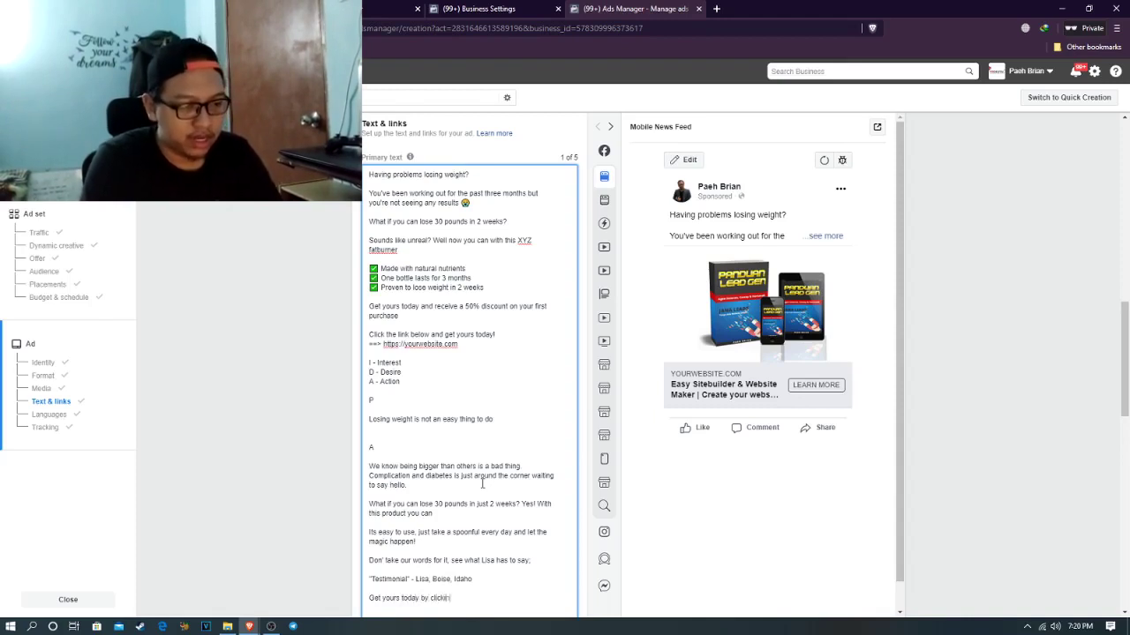
type("g thi link below")
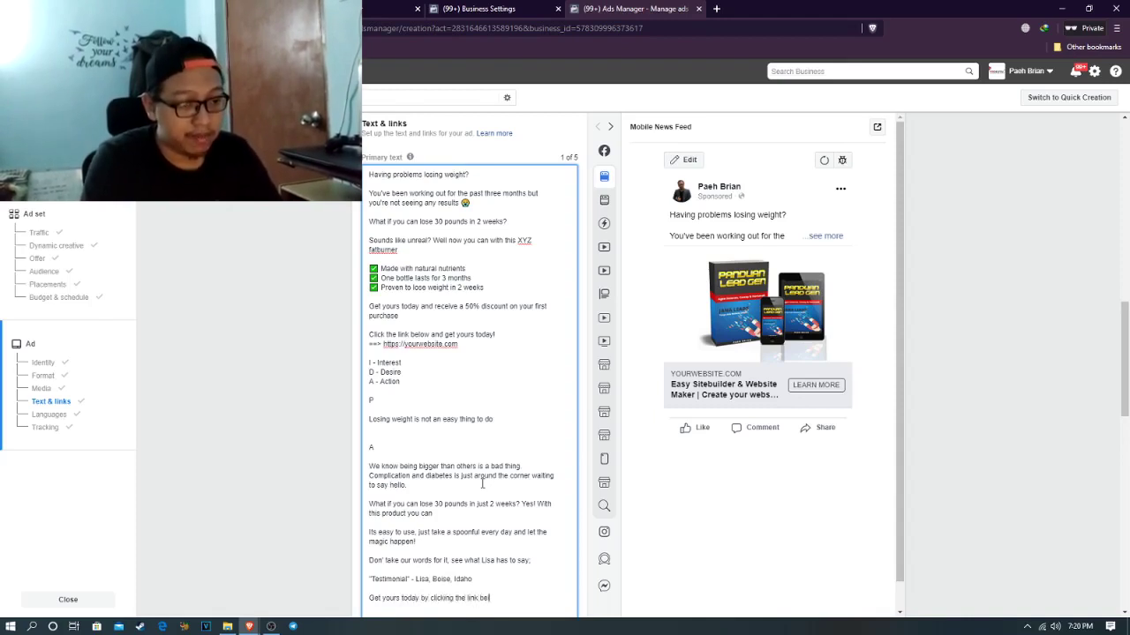
key("Return")
key("Return")
key("Return")
type("S")
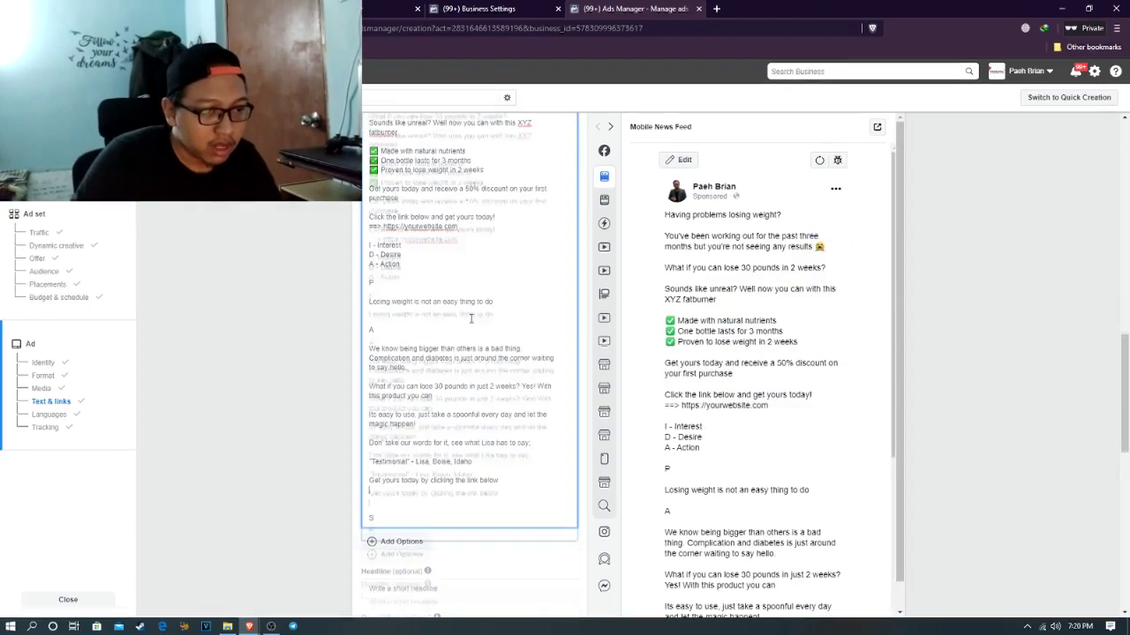
left_click_drag(466, 226, 385, 226)
key("ctrl+c")
left_click(399, 490)
key("ctrl+v")
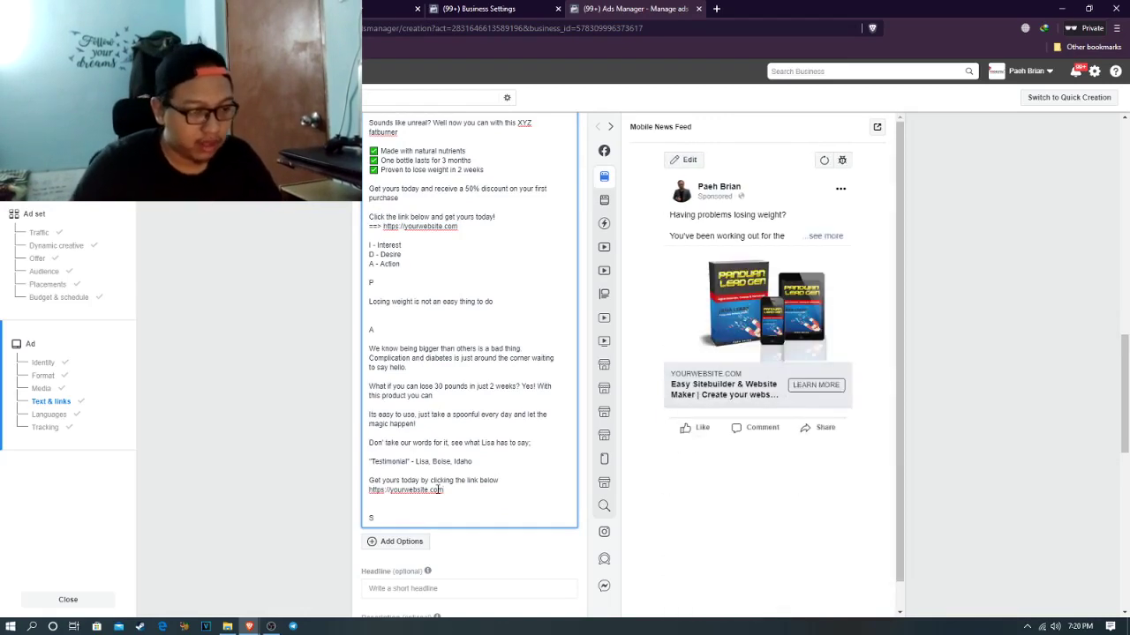
key("Home")
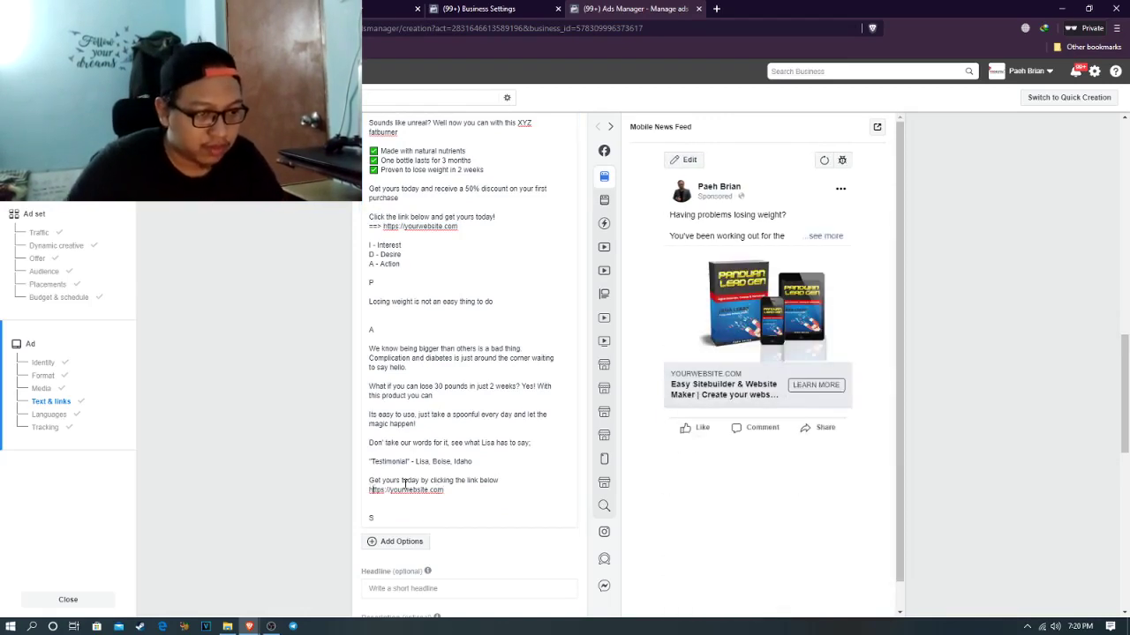
type("==>")
Write the ad headline "Lose 30 pounds in 14 days with this Fatburner"
scroll(484, 356, "down", 1)
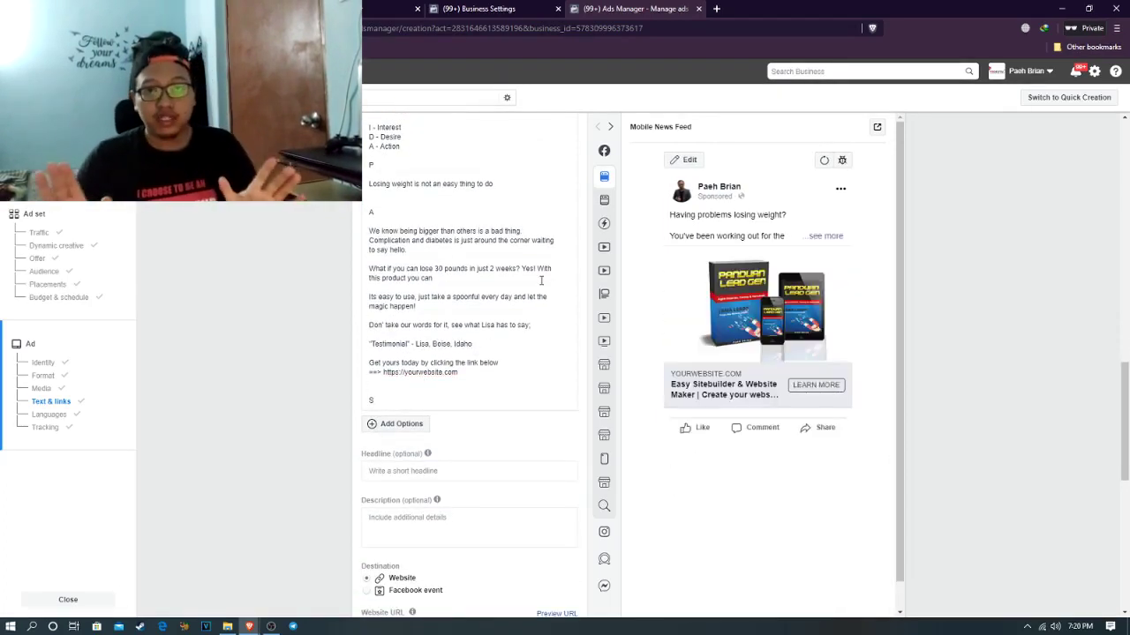
scroll(541, 281, "down", 1)
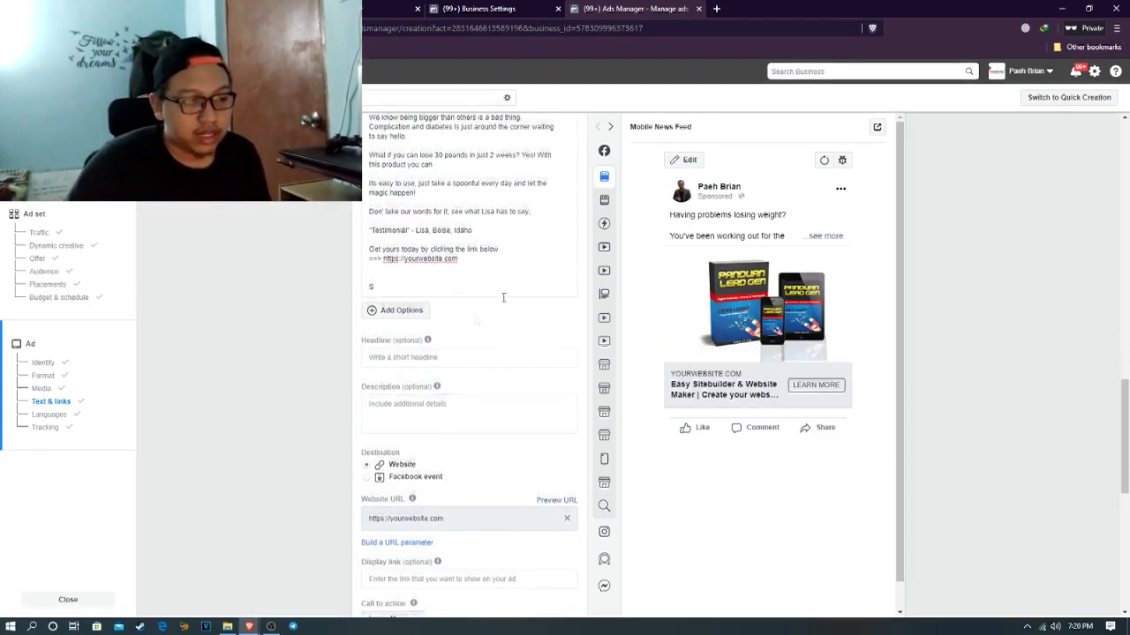
left_click(442, 351)
left_click(342, 364)
left_click(441, 358)
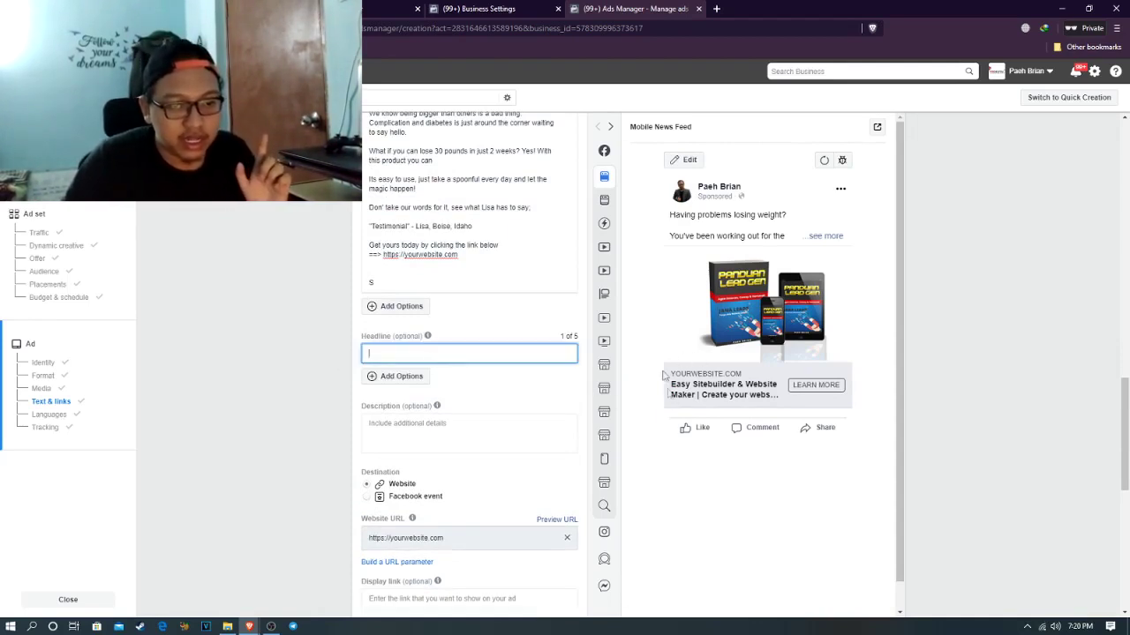
mouse_move(609, 385)
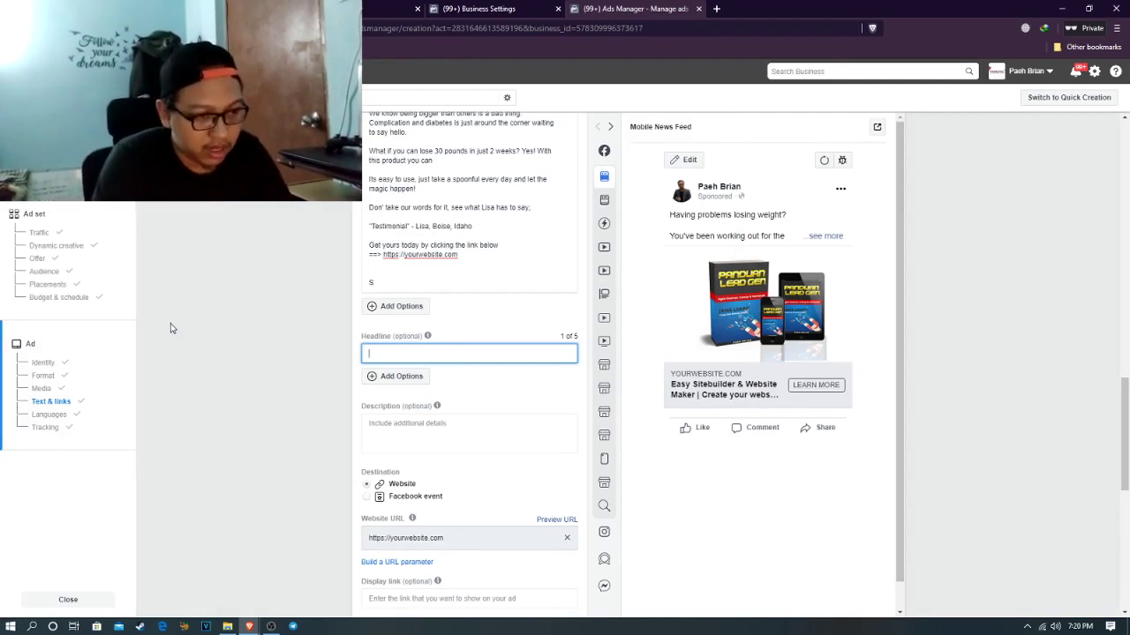
type("se ")
type("10 p")
key("BackSpace")
key("BackSpace")
key("BackSpace")
key("BackSpace")
type("30 p")
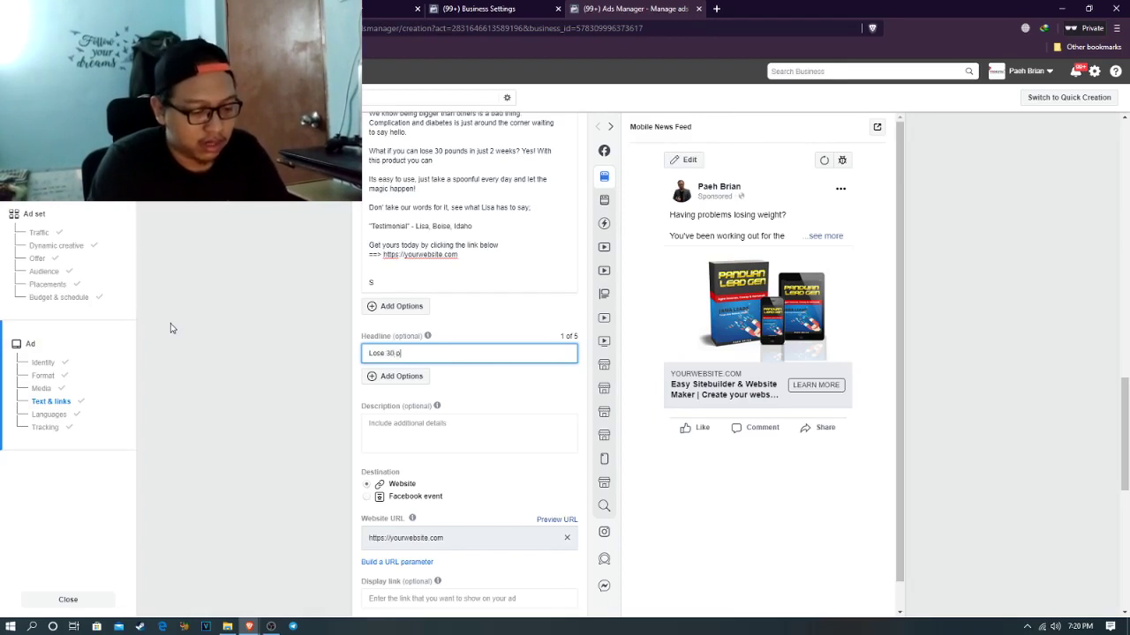
type("ounds in 14 days with th")
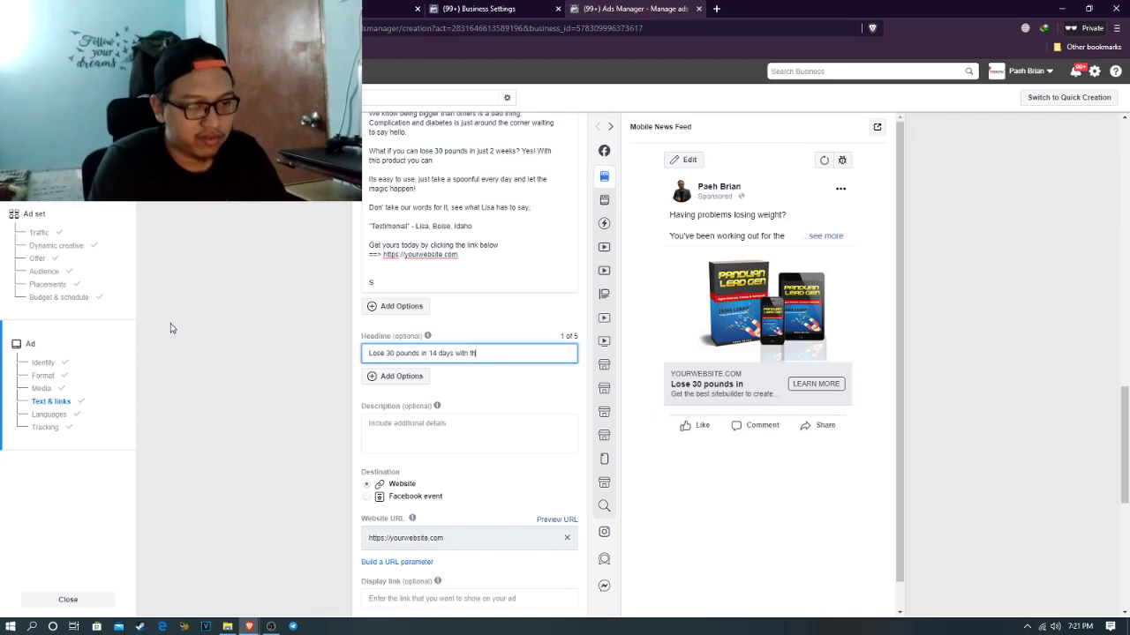
type("is Fatburner")
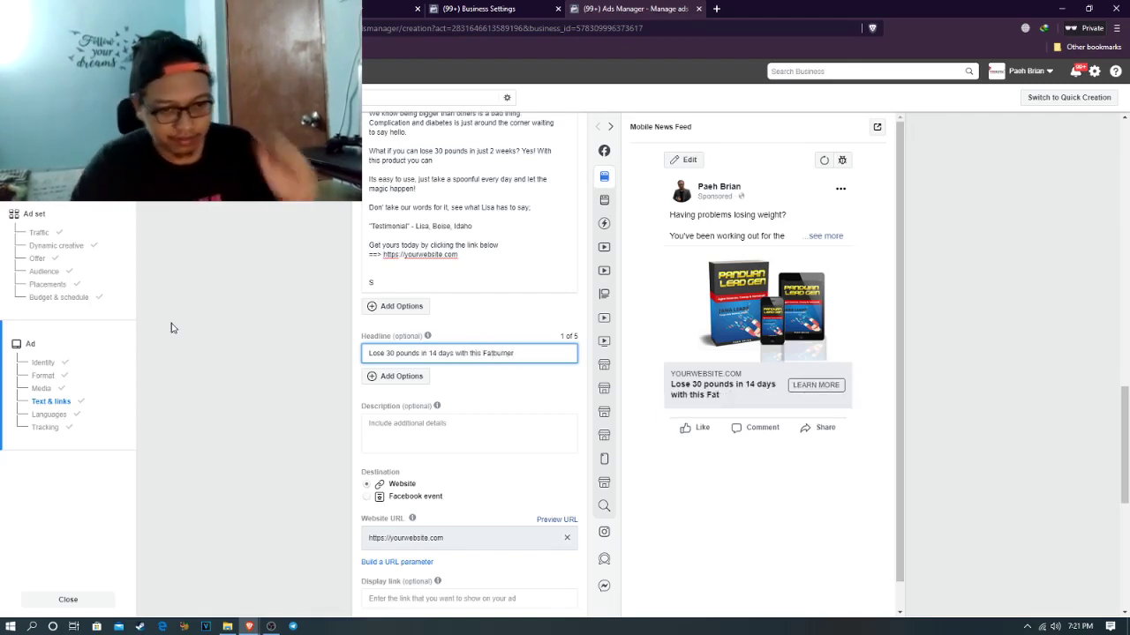
left_click(215, 350)
Write the ad description "Thousands of people have tried and proven us right!"
scroll(236, 350, "down", 2)
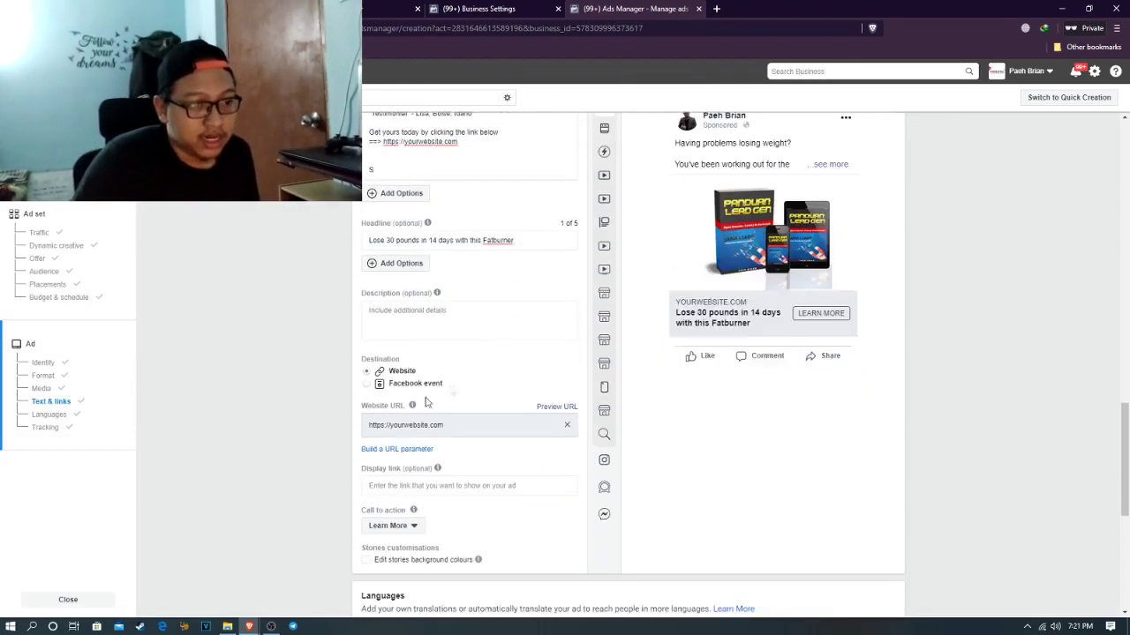
left_click(414, 315)
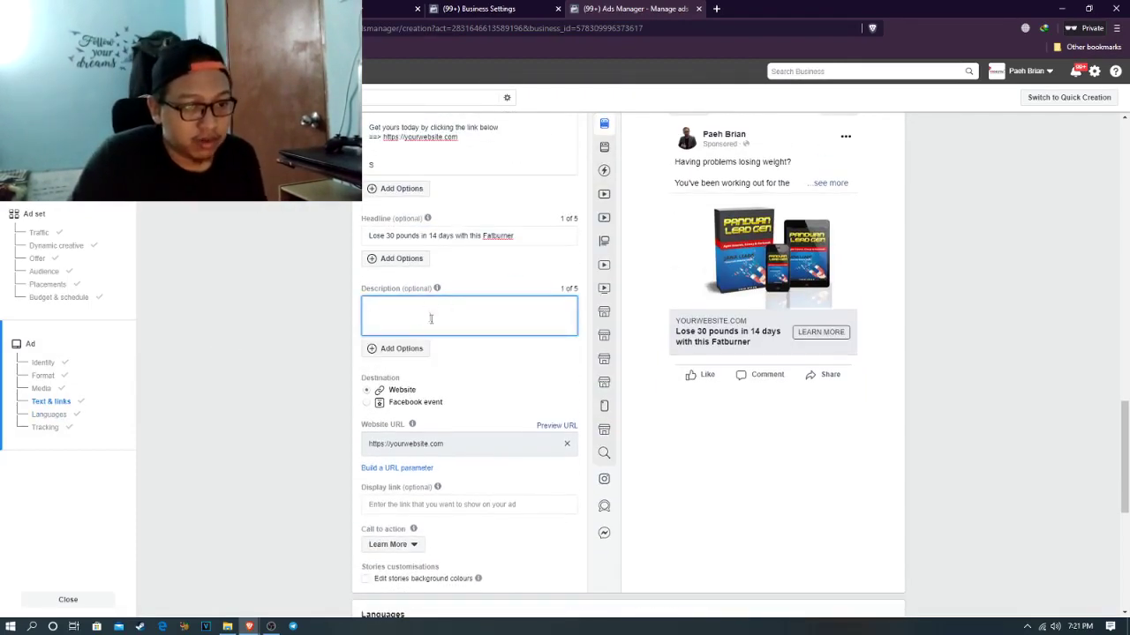
type("Thrusands of people have t")
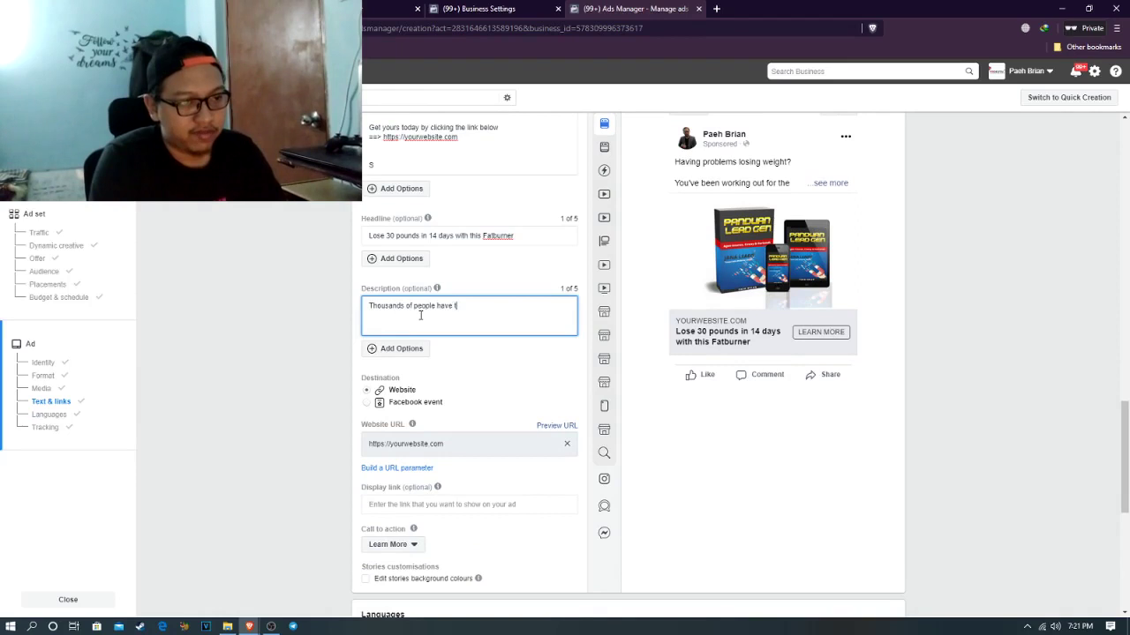
type("ried ")
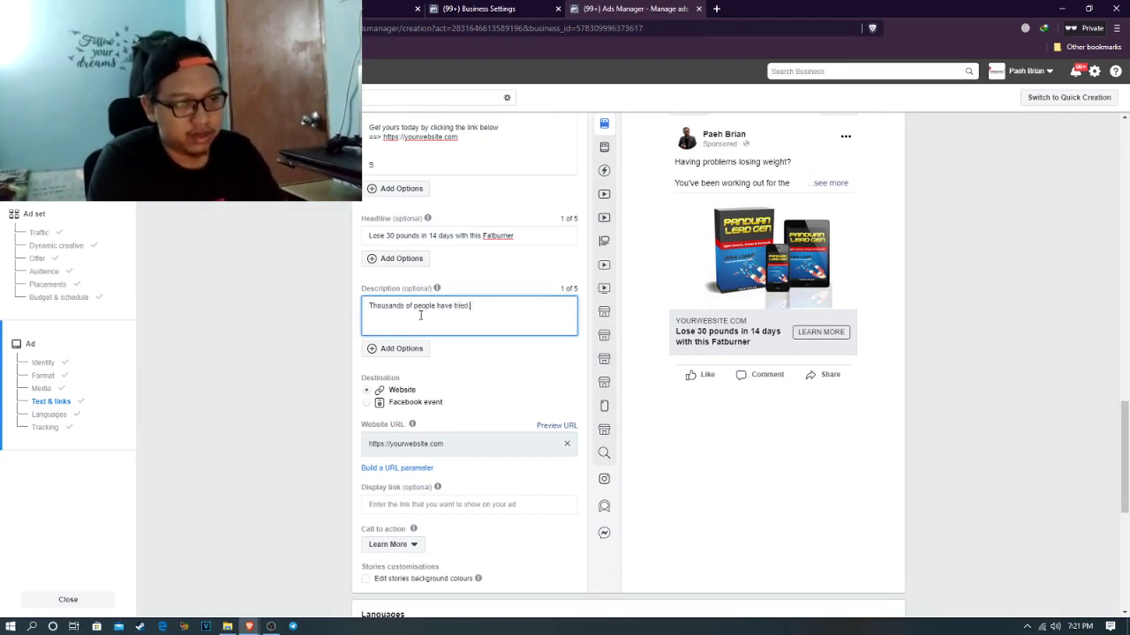
type("and proven us right")
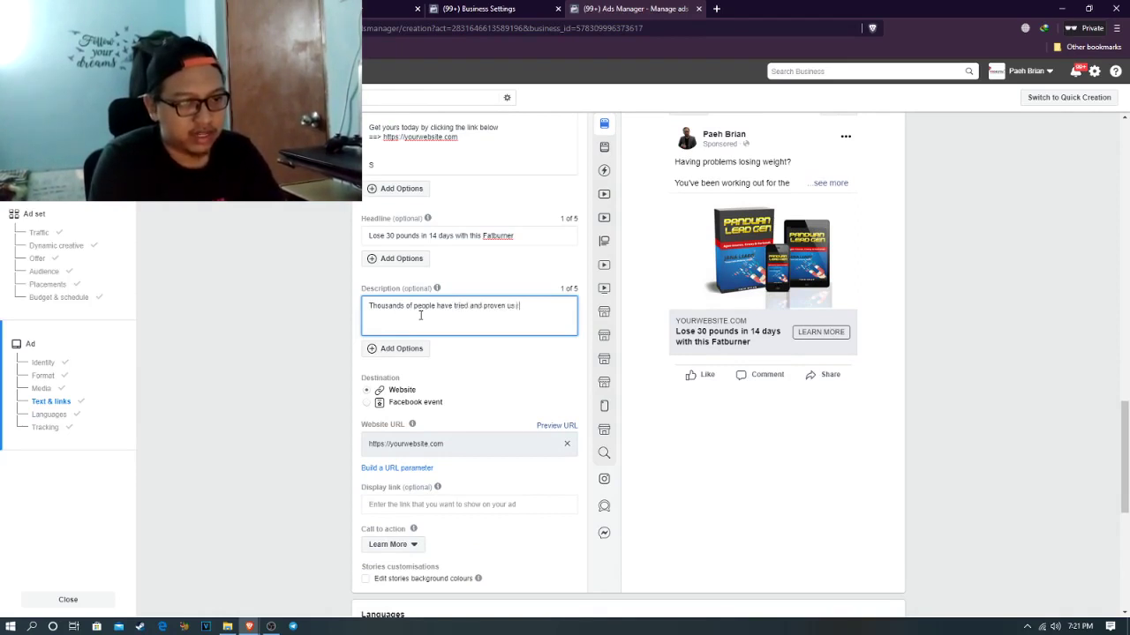
type("!")
left_click(281, 356)
Look through the available call-to-action options and set the ad's call to action to Download
scroll(323, 371, "down", 2)
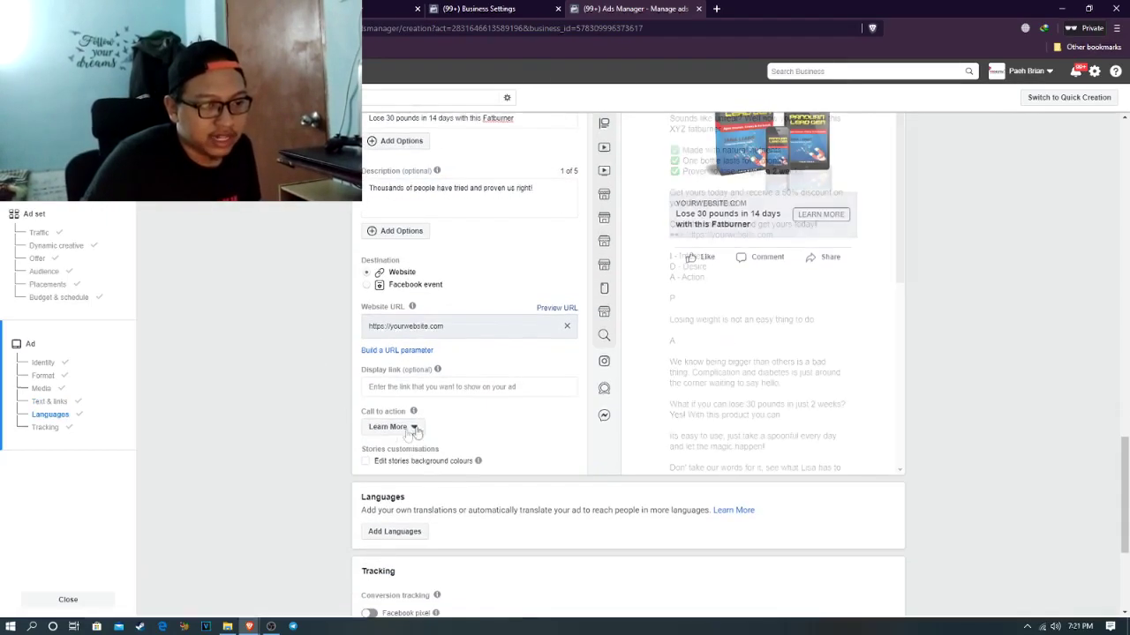
left_click(418, 428)
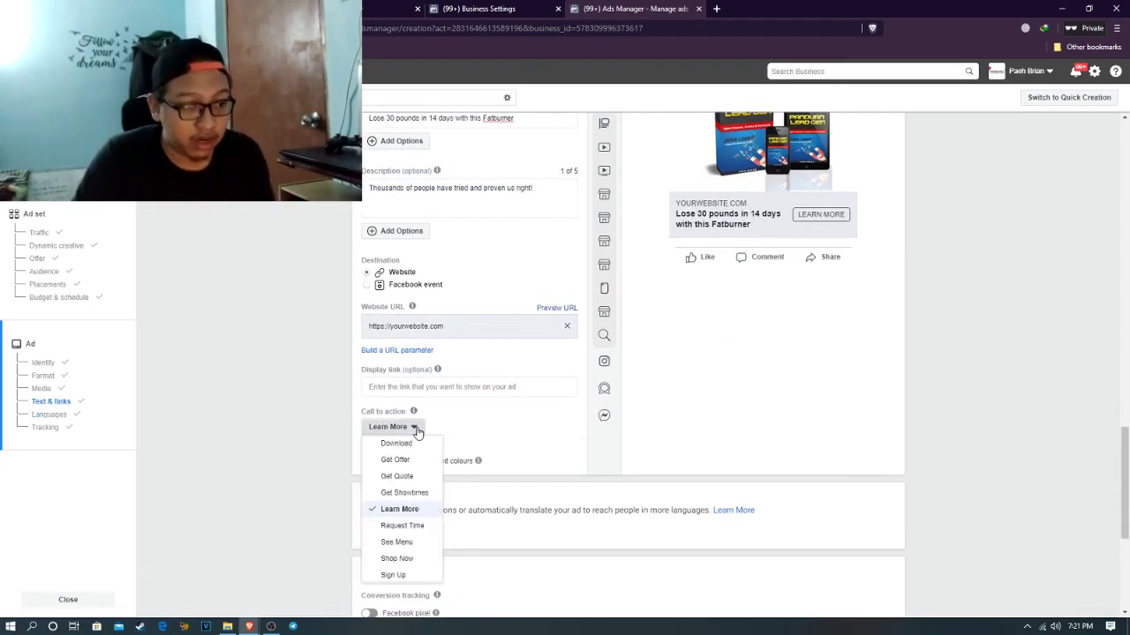
scroll(422, 498, "up", 3)
scroll(419, 503, "down", 2)
scroll(409, 530, "up", 3)
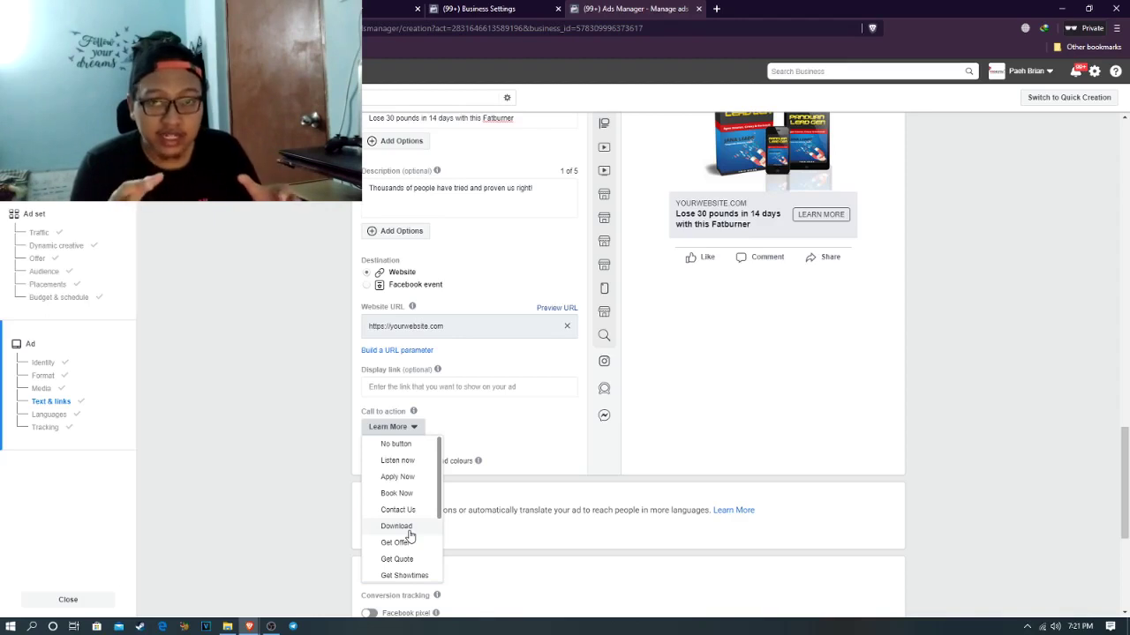
scroll(410, 535, "down", 3)
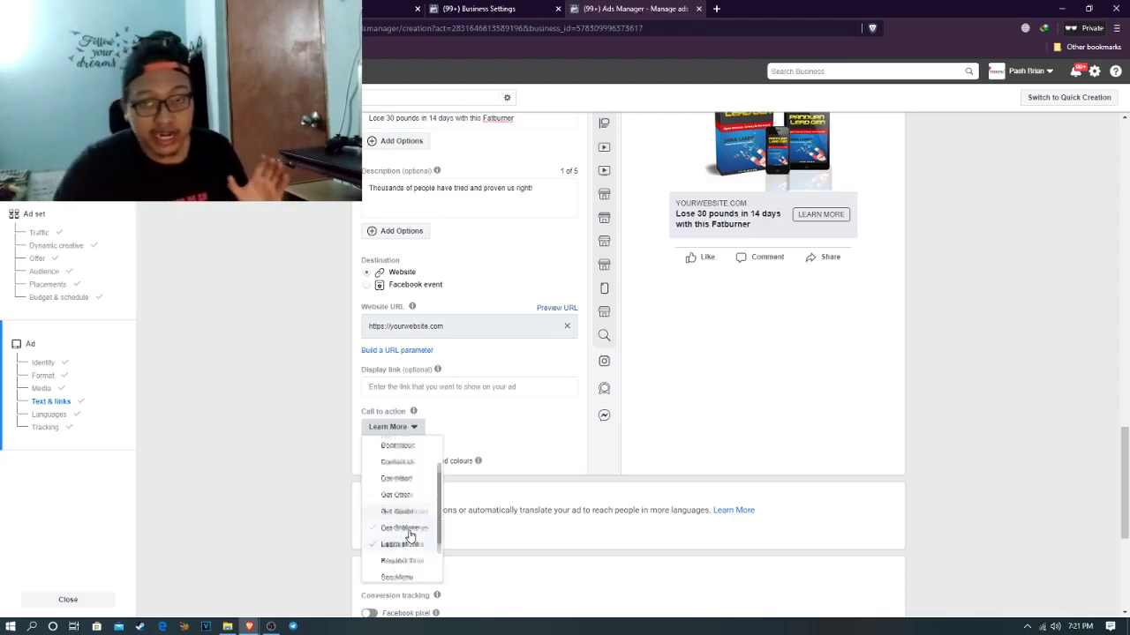
scroll(409, 536, "up", 3)
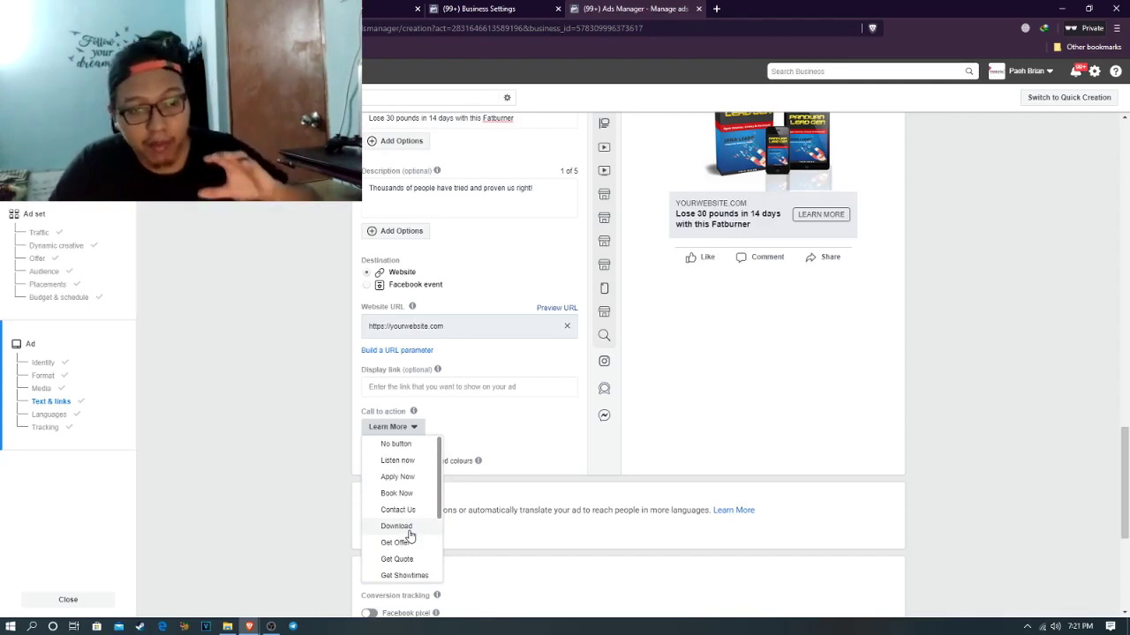
left_click(402, 528)
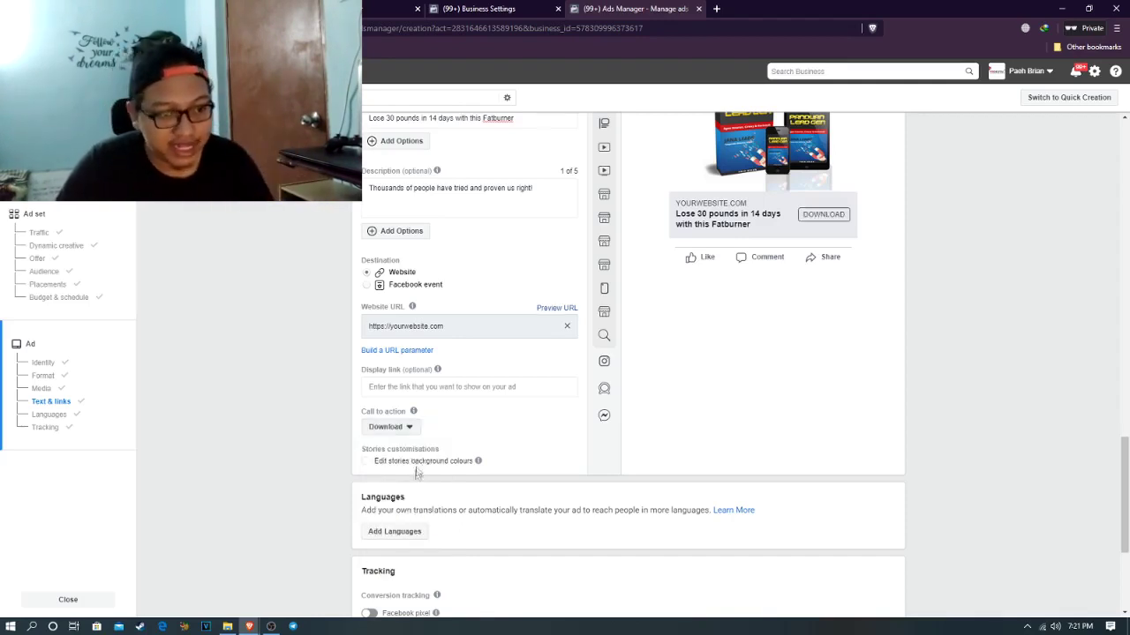
Set the ad's call to action back to Learn More
left_click(407, 427)
scroll(415, 492, "down", 2)
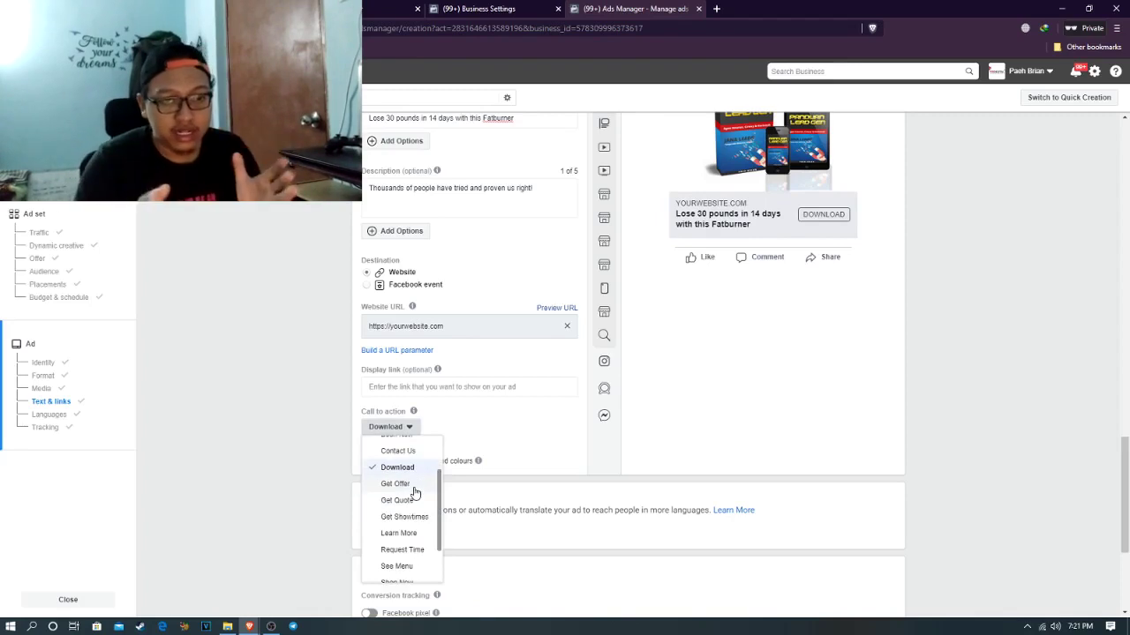
left_click(400, 534)
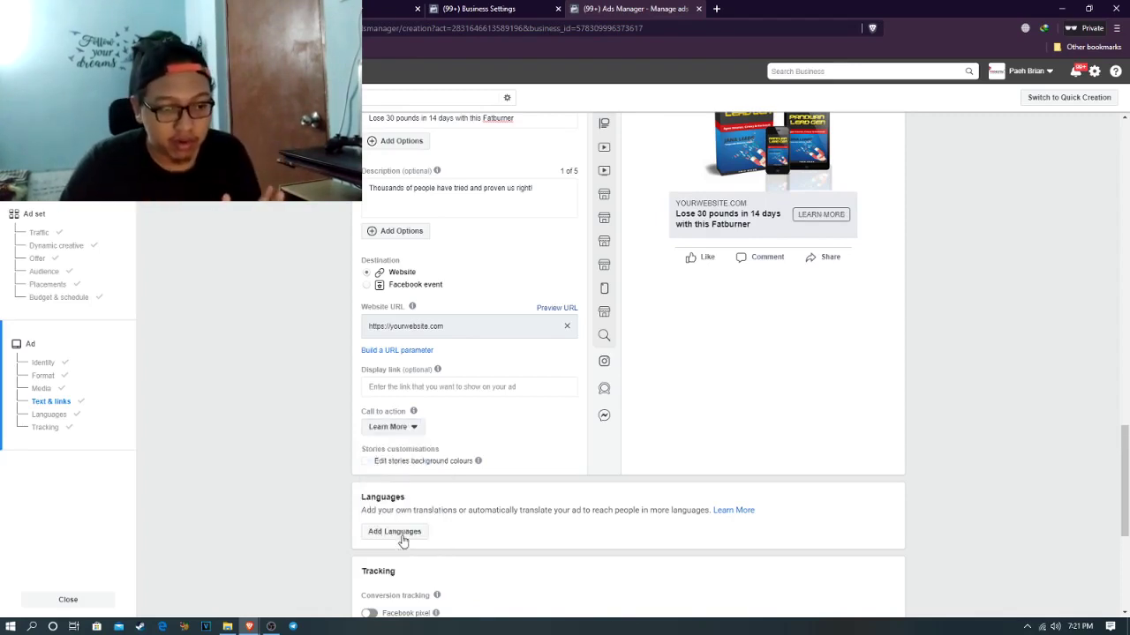
left_click(399, 430)
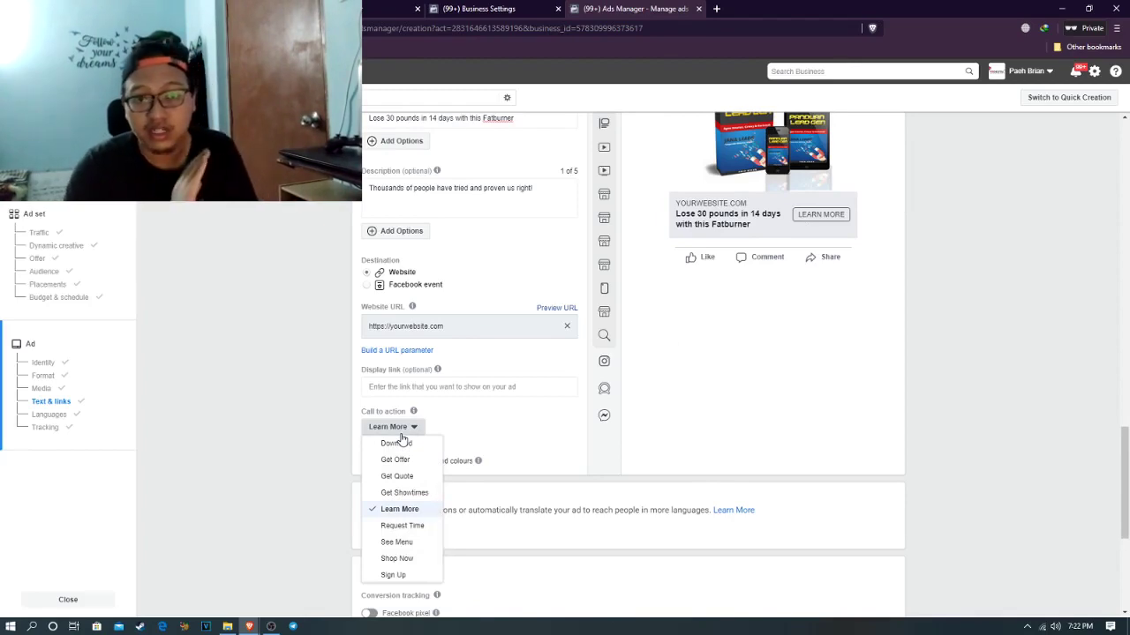
left_click(318, 380)
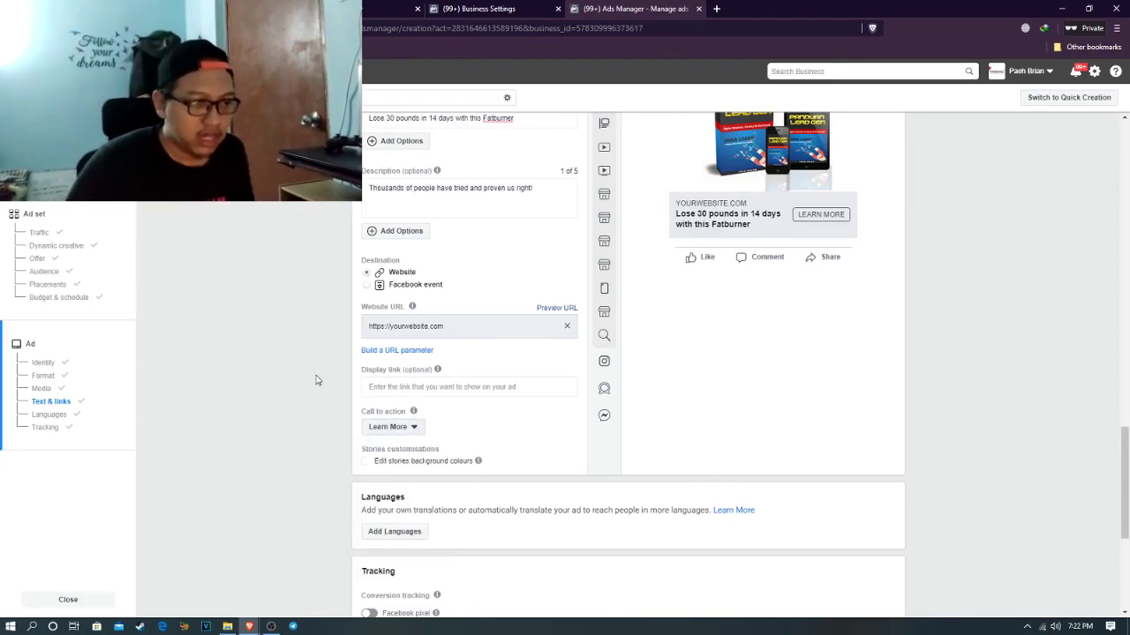
Delete the whole PAS section and the leftover Interest, Desire and Action labels from the end of the primary text
scroll(308, 433, "up", 3)
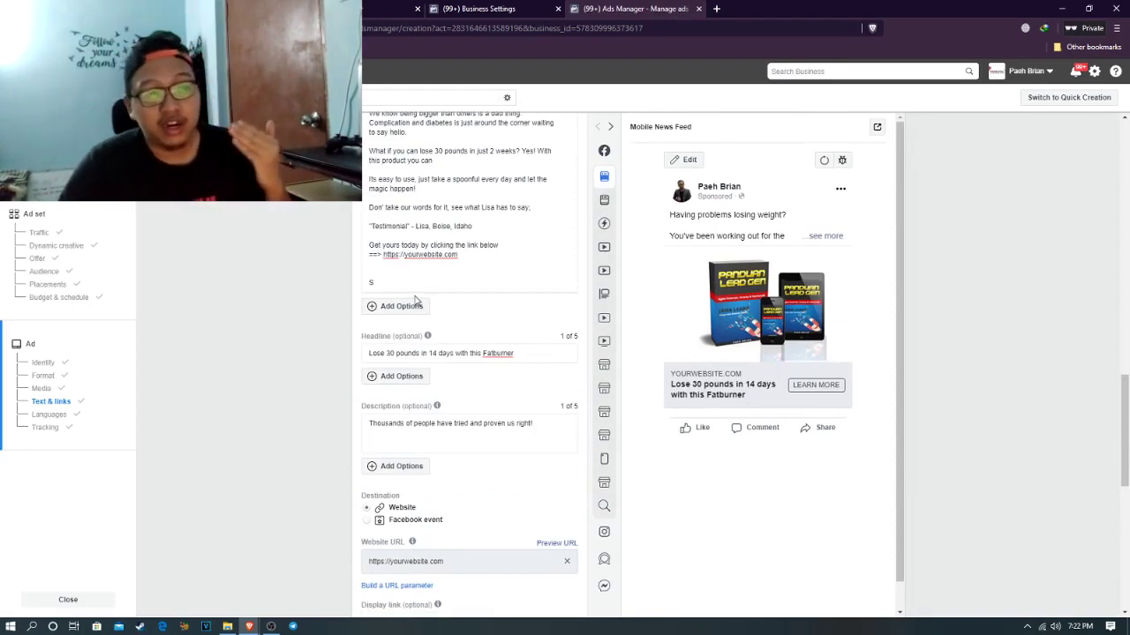
scroll(415, 300, "up", 4)
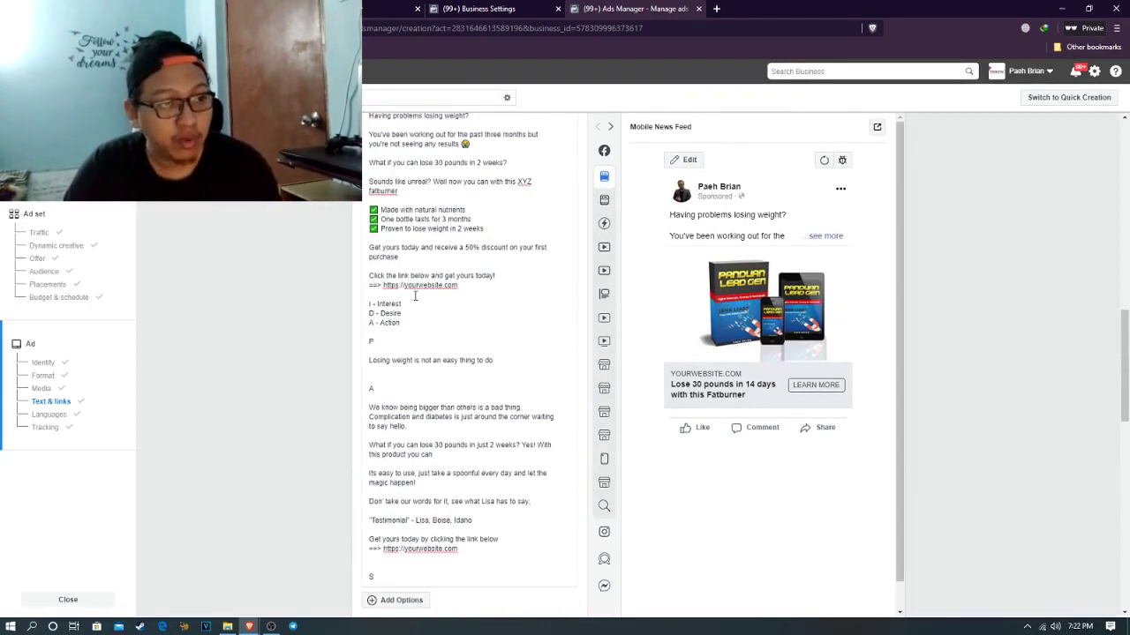
scroll(443, 454, "down", 2)
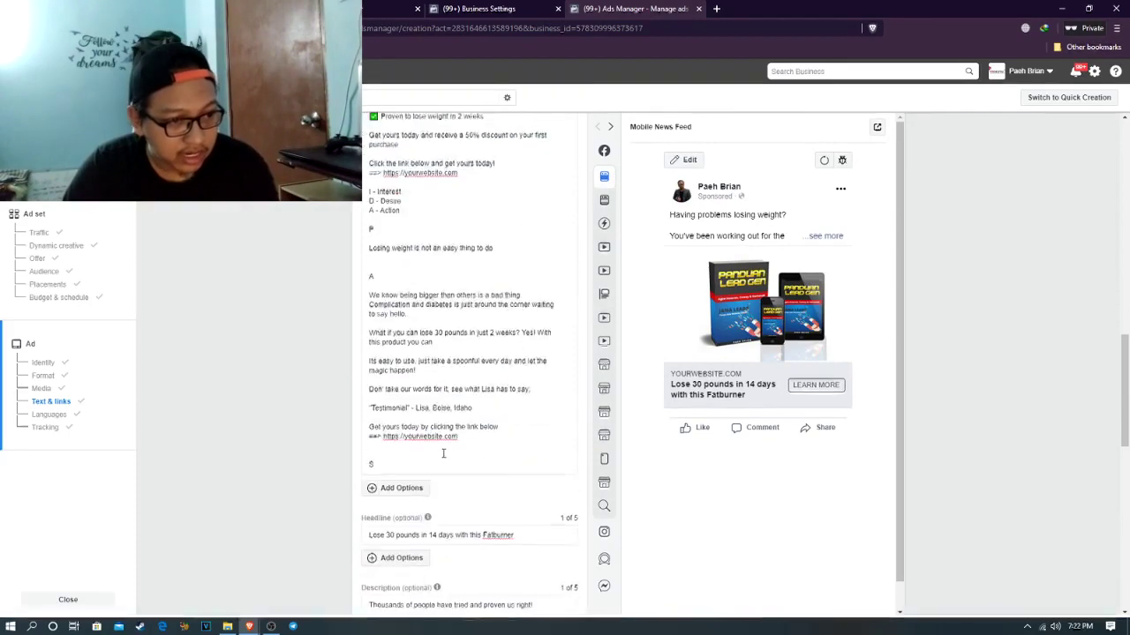
left_click_drag(402, 461, 360, 225)
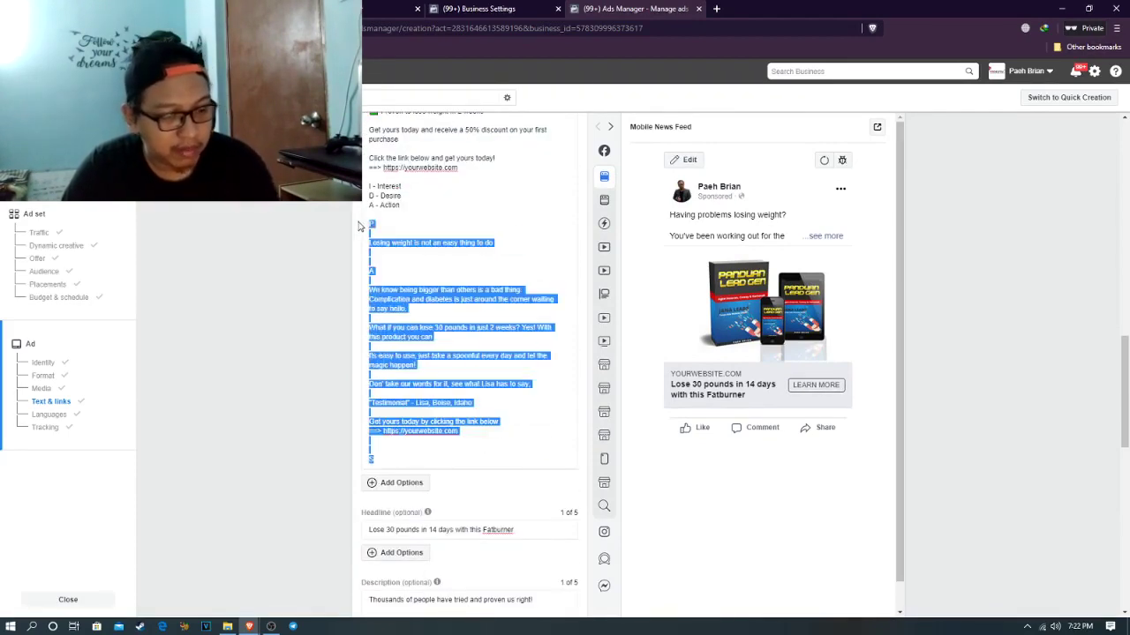
key("BackSpace")
key("BackSpace")
key("shift+Up")
key("shift+Up")
key("shift+Up")
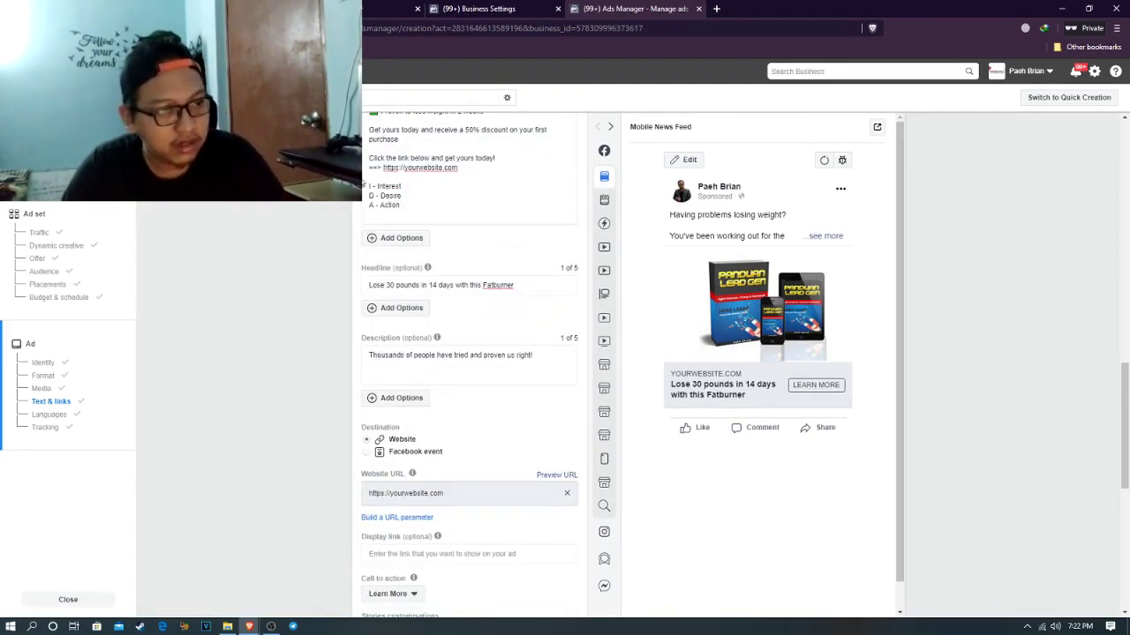
Review the cleaned-up primary text, headline, description, website URL and call to action, including the description field's help note
scroll(378, 487, "up", 5)
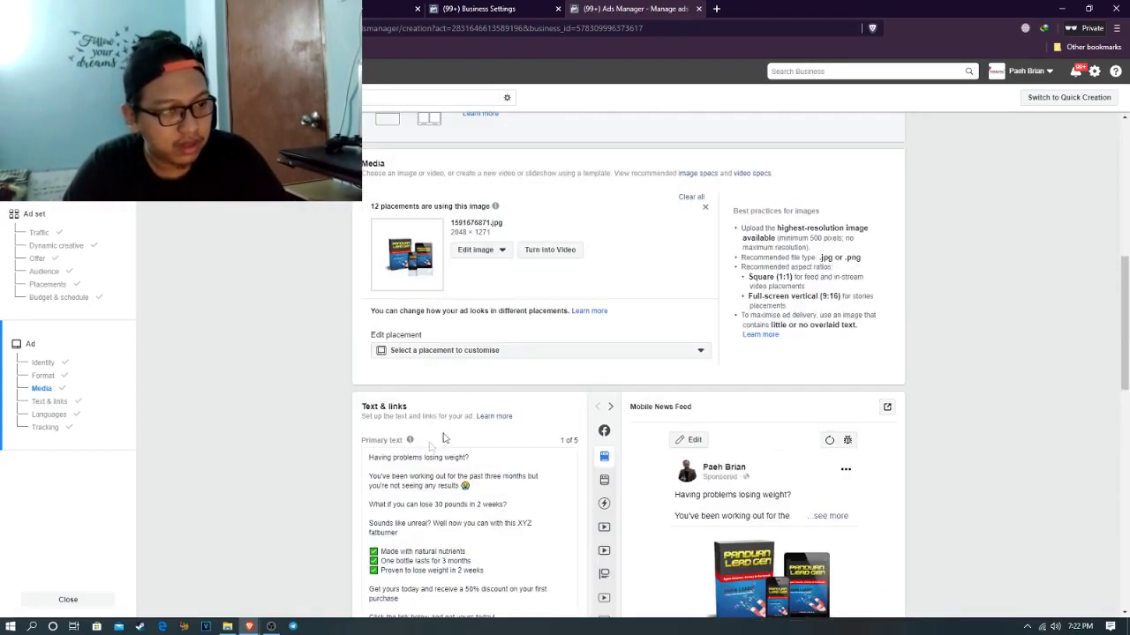
scroll(458, 454, "down", 3)
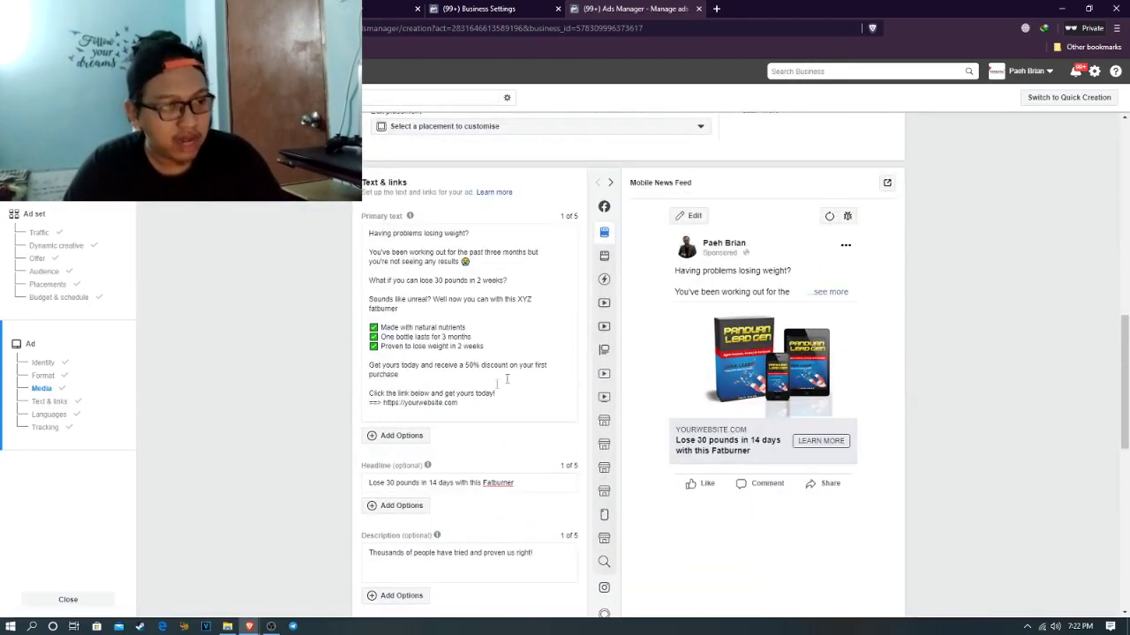
left_click(403, 417)
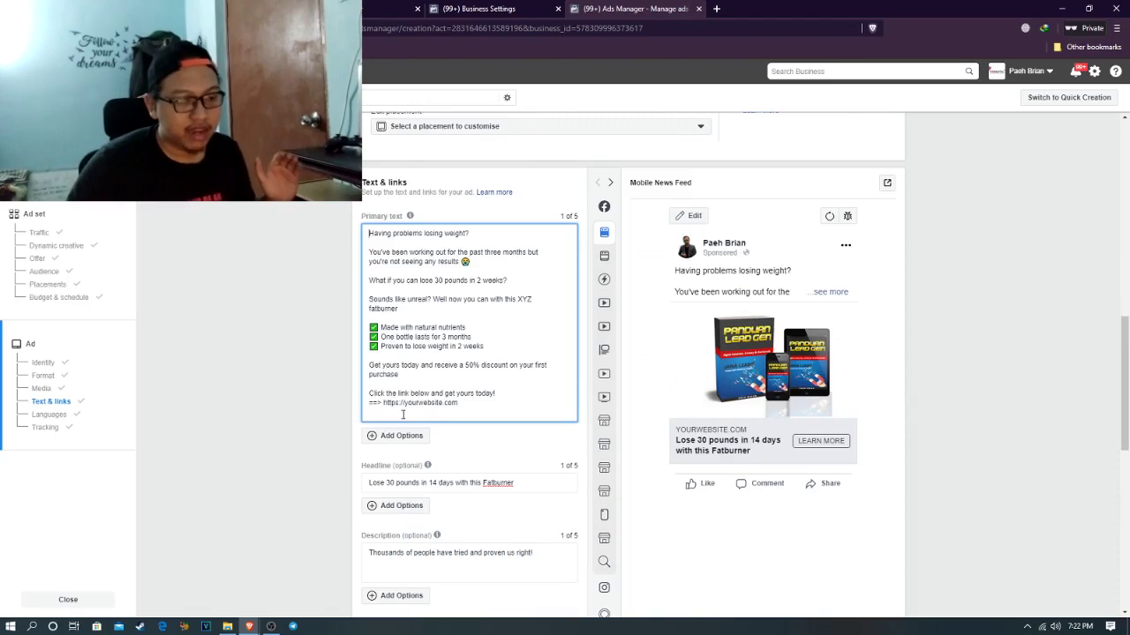
scroll(402, 414, "down", 4)
scroll(446, 299, "down", 2)
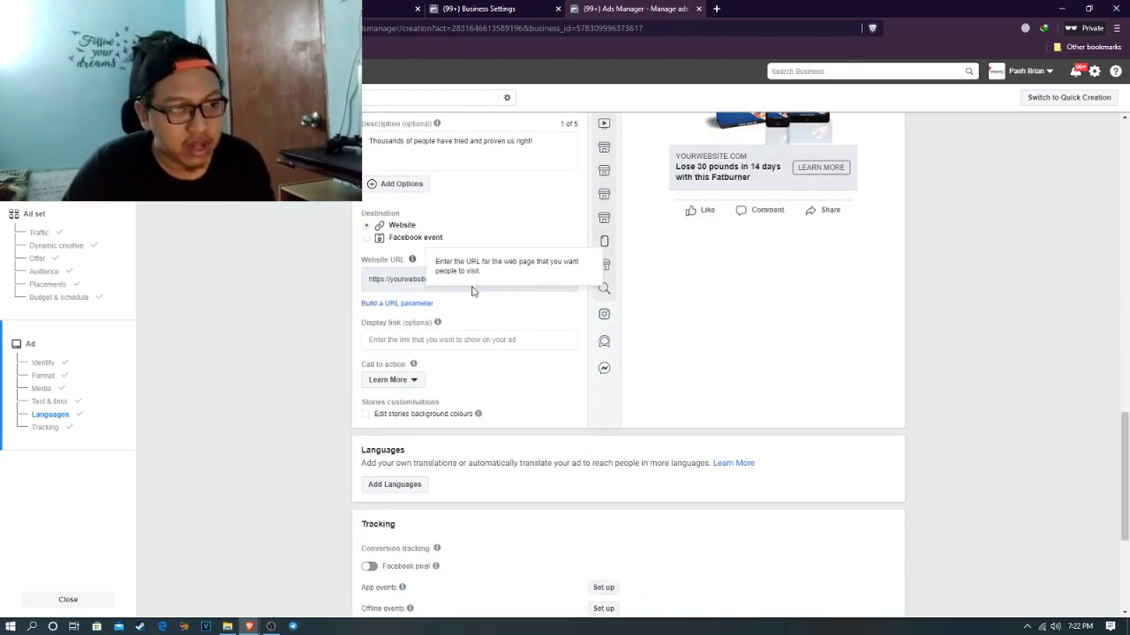
scroll(486, 292, "up", 2)
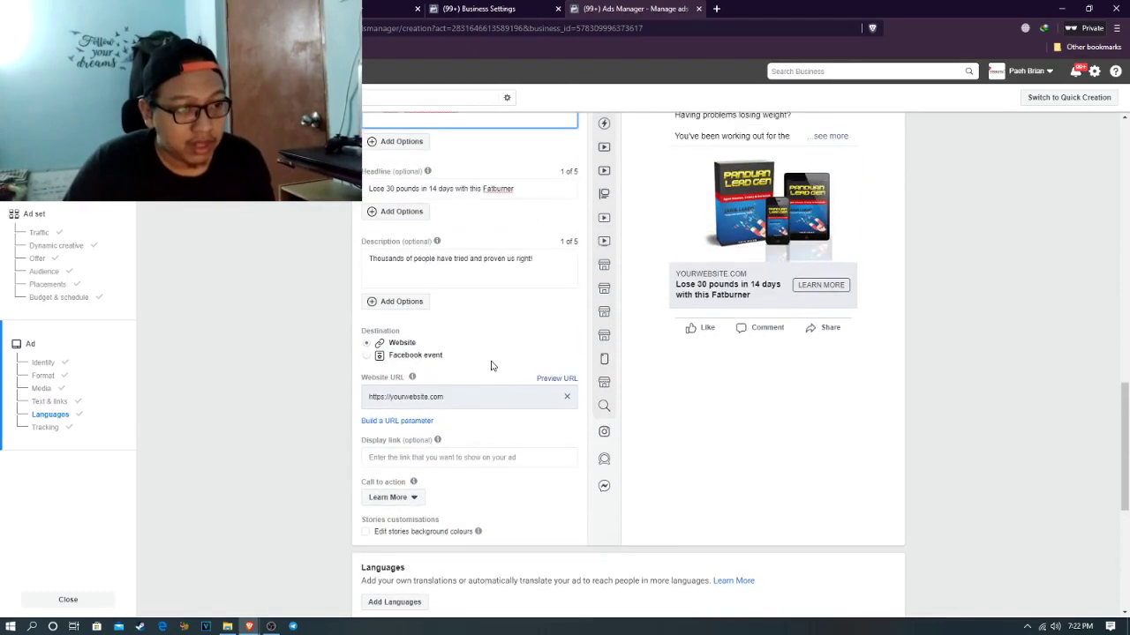
mouse_move(436, 241)
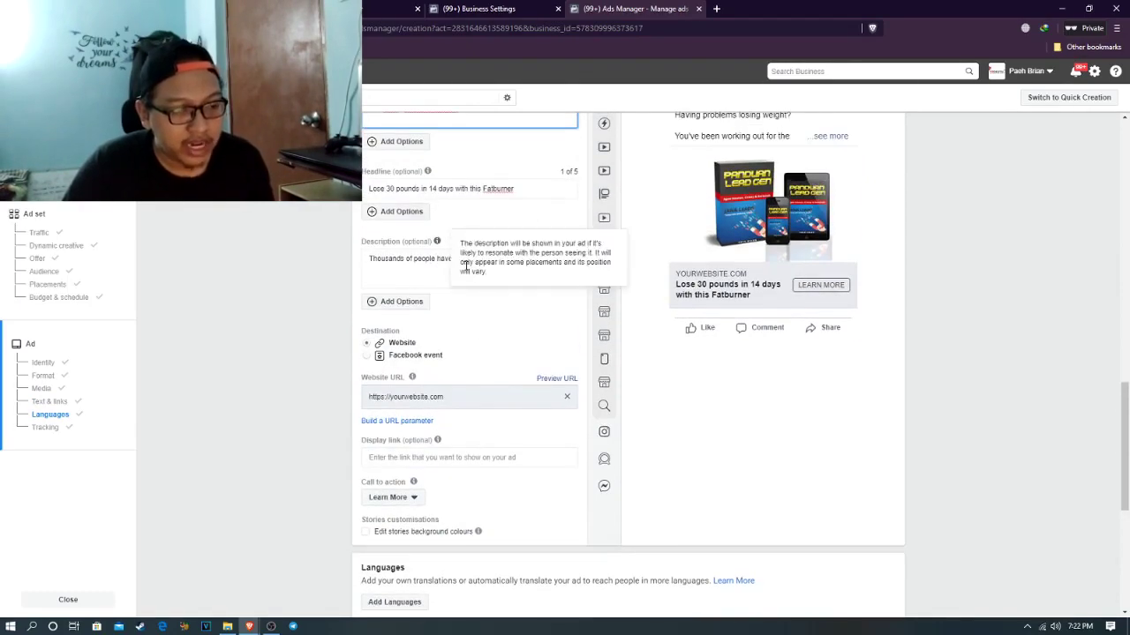
Turn on Facebook pixel conversion tracking for the ad, keeping the FIB Digital pixel selected
scroll(459, 388, "down", 1)
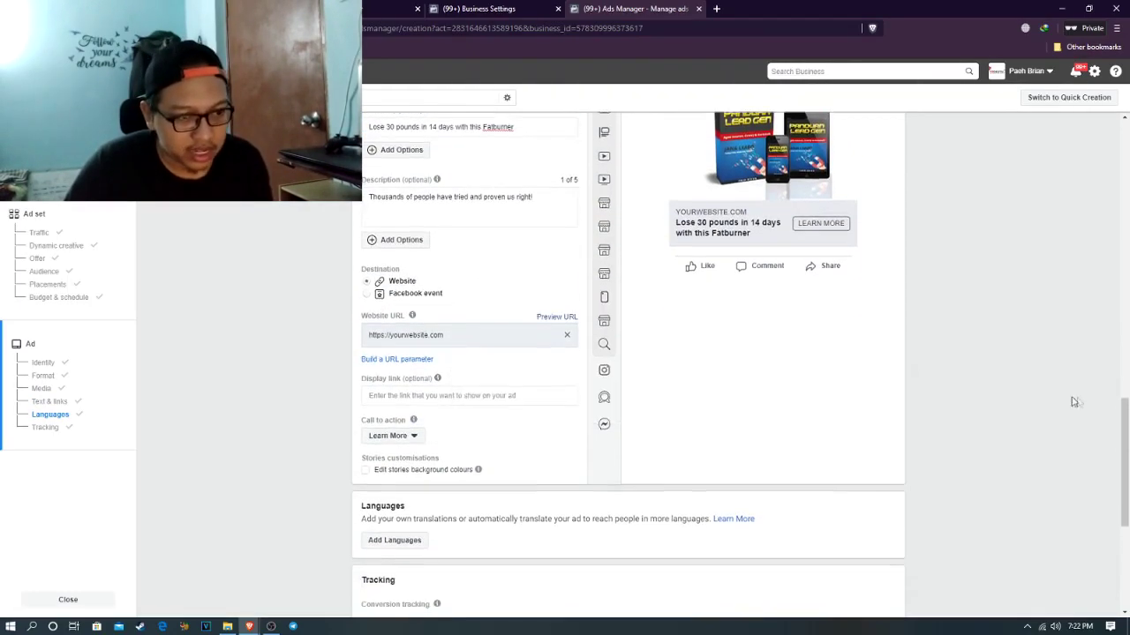
scroll(978, 403, "down", 5)
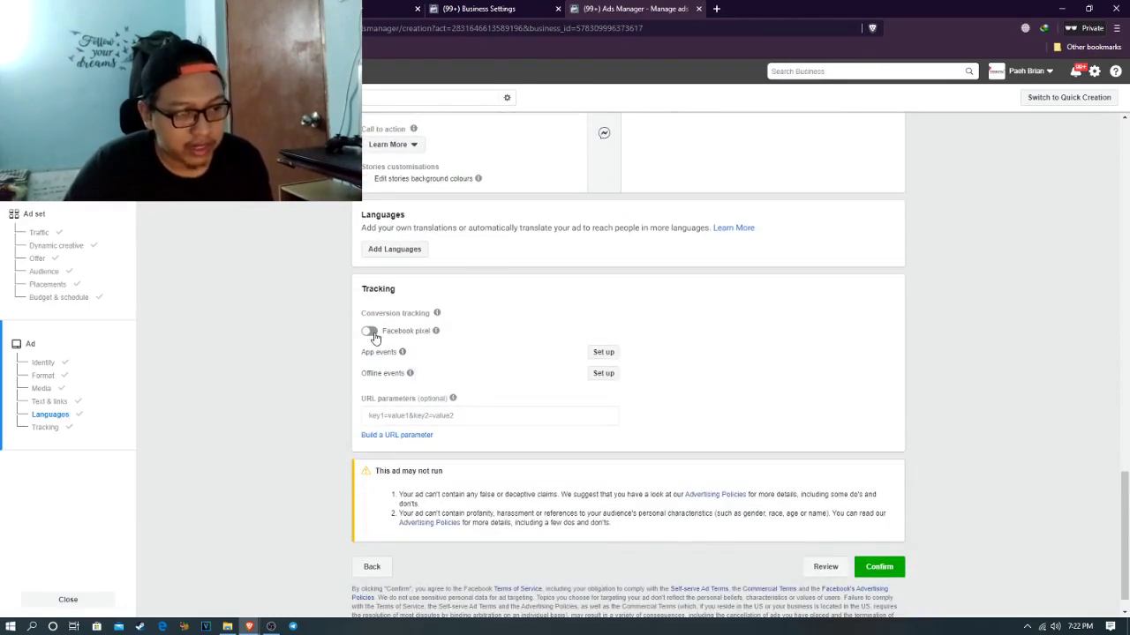
left_click(370, 332)
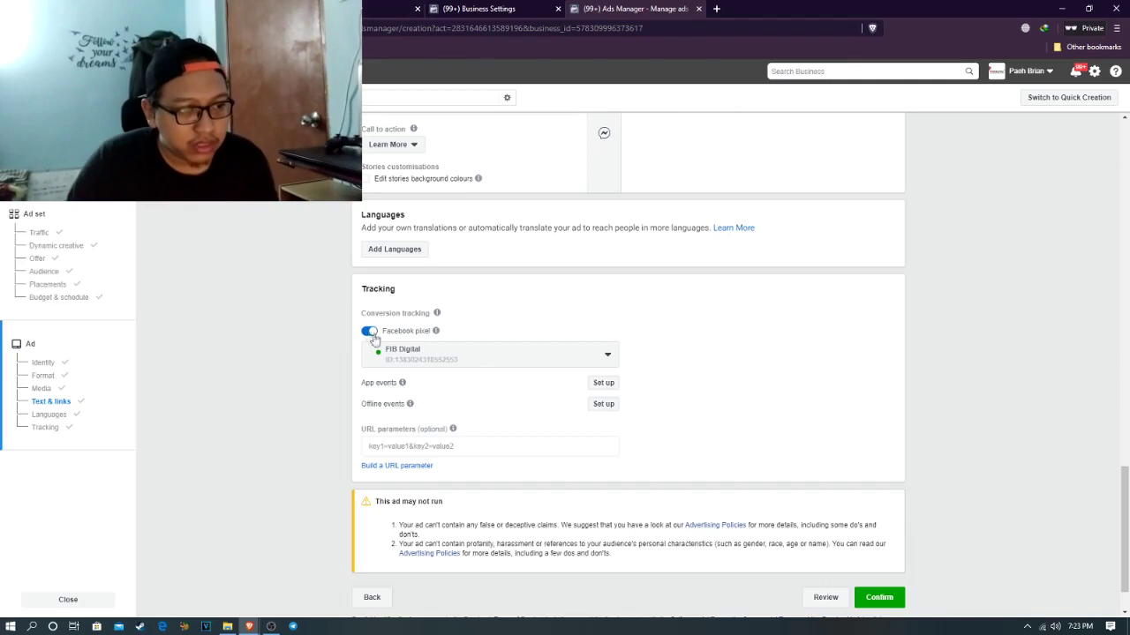
left_click(463, 360)
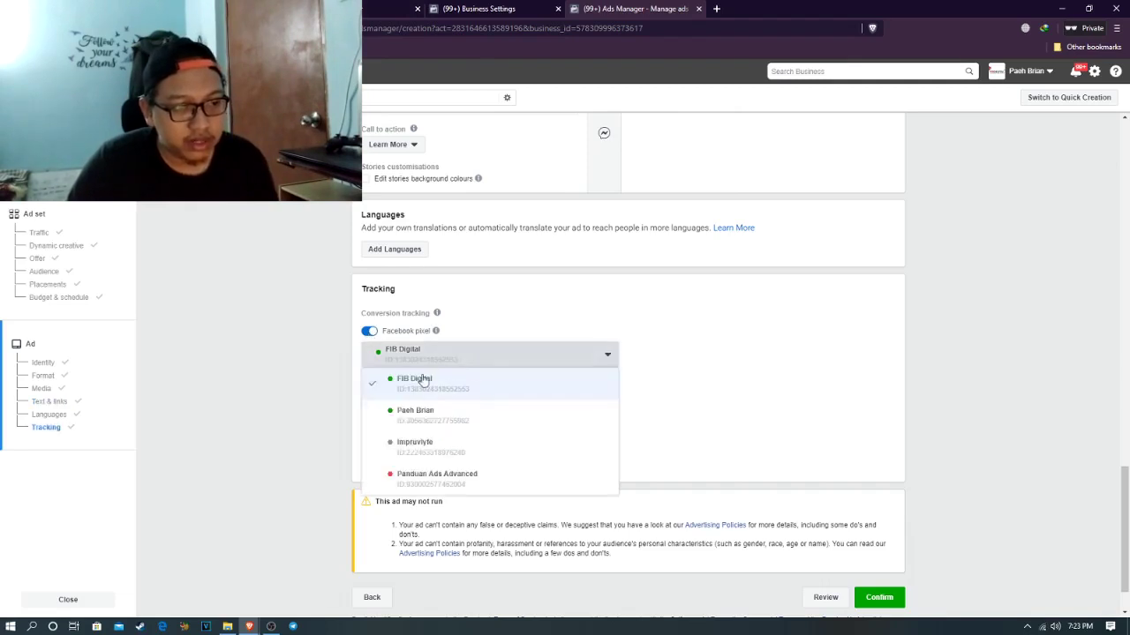
scroll(397, 406, "down", 1)
left_click(380, 344)
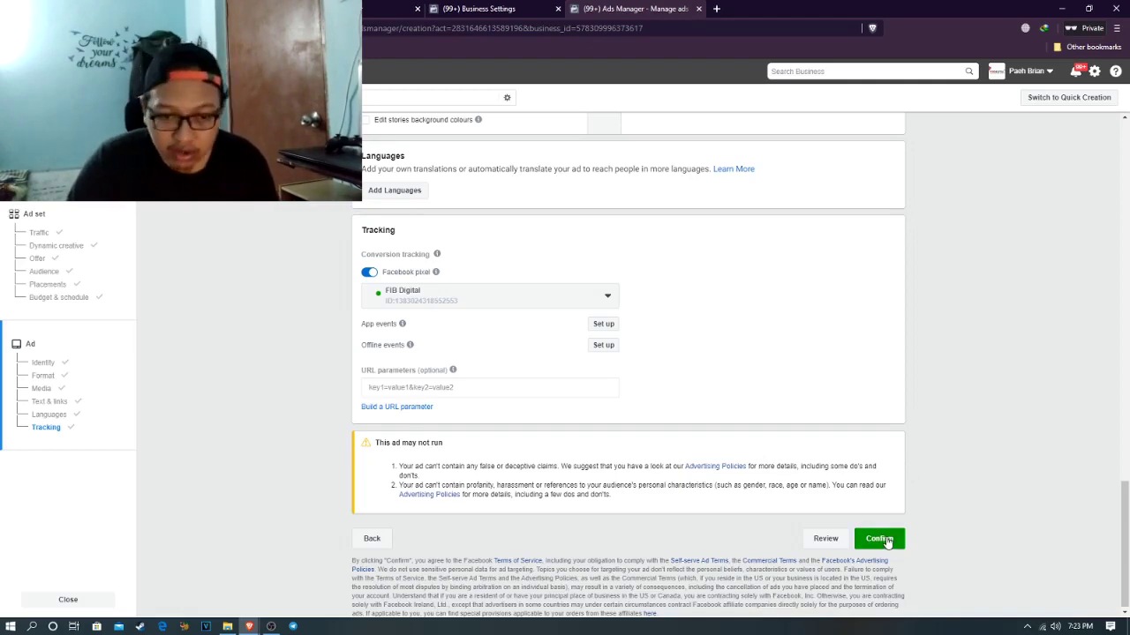
left_click(879, 538)
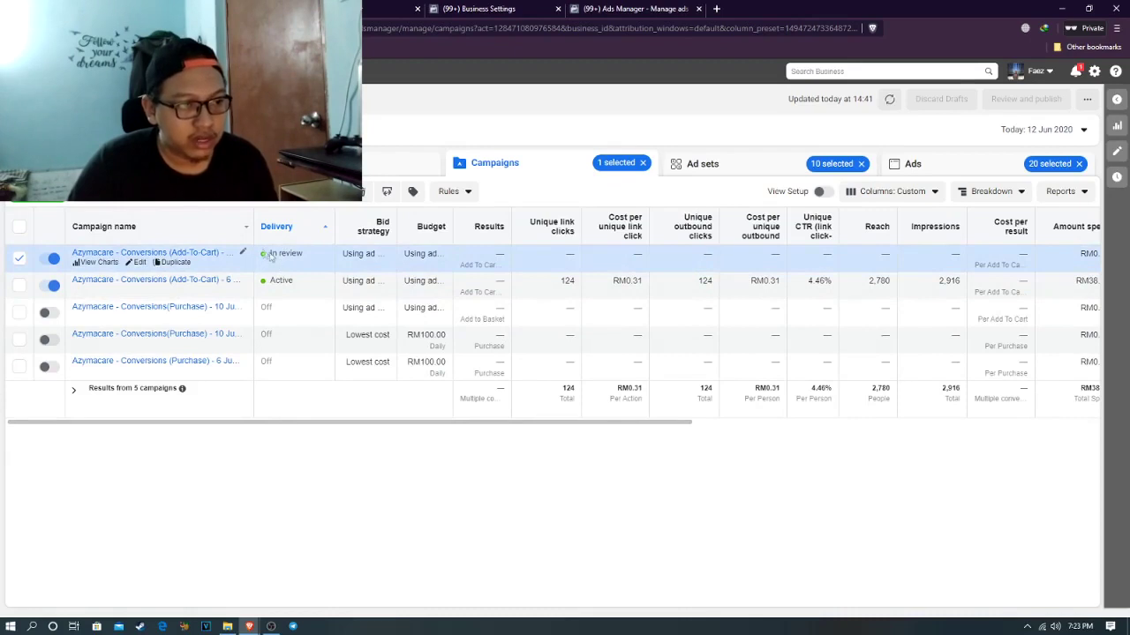
Refresh the Azymacare campaign table and examine the campaigns' delivery status, clicks, reach and cost columns
left_click(889, 98)
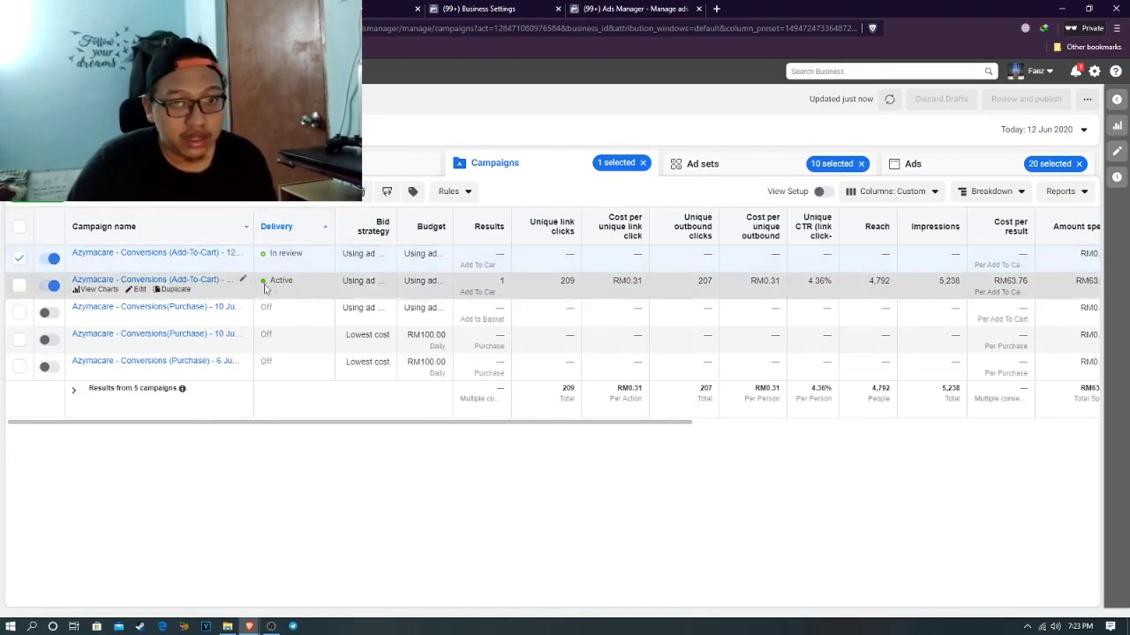
scroll(521, 425, "right", 1)
scroll(526, 429, "right", 3)
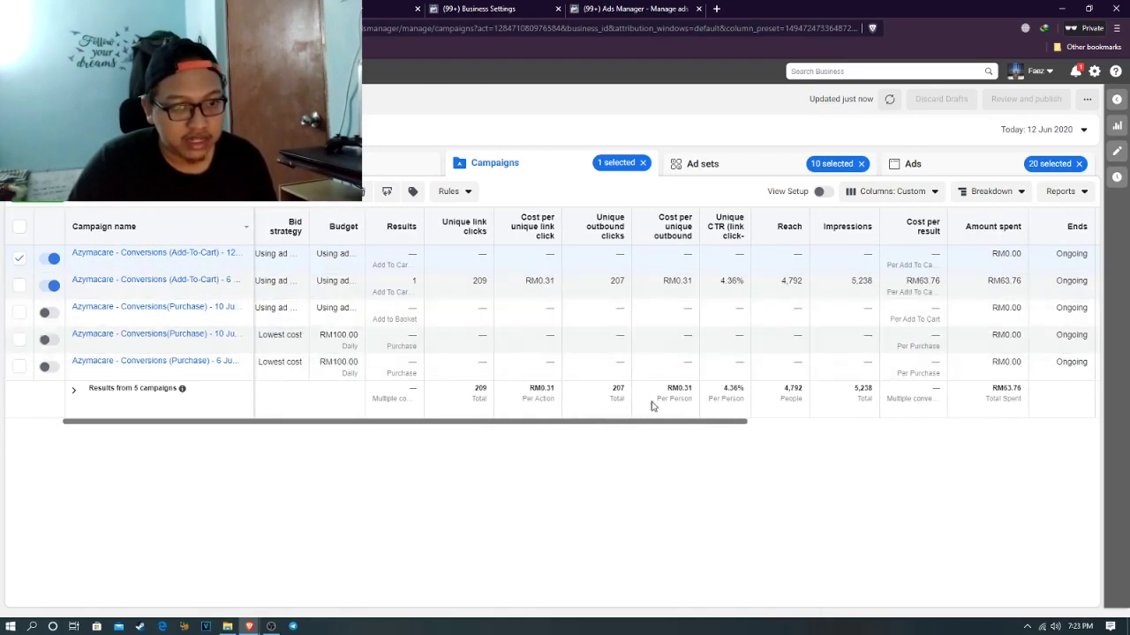
left_click_drag(651, 428, 406, 429)
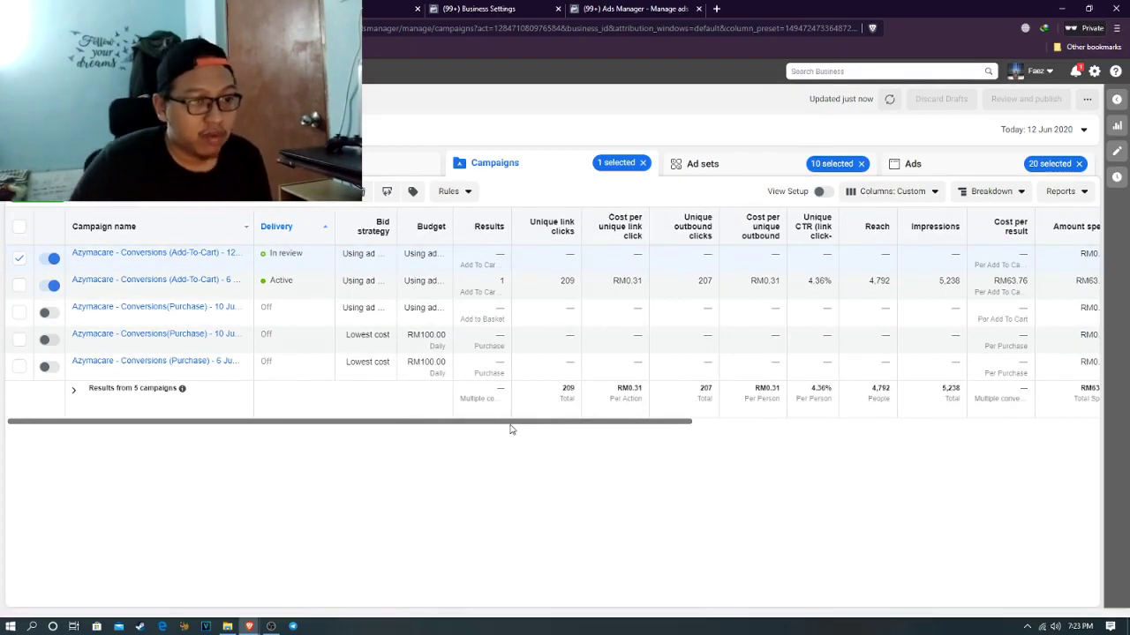
scroll(547, 437, "right", 2)
scroll(547, 437, "left", 2)
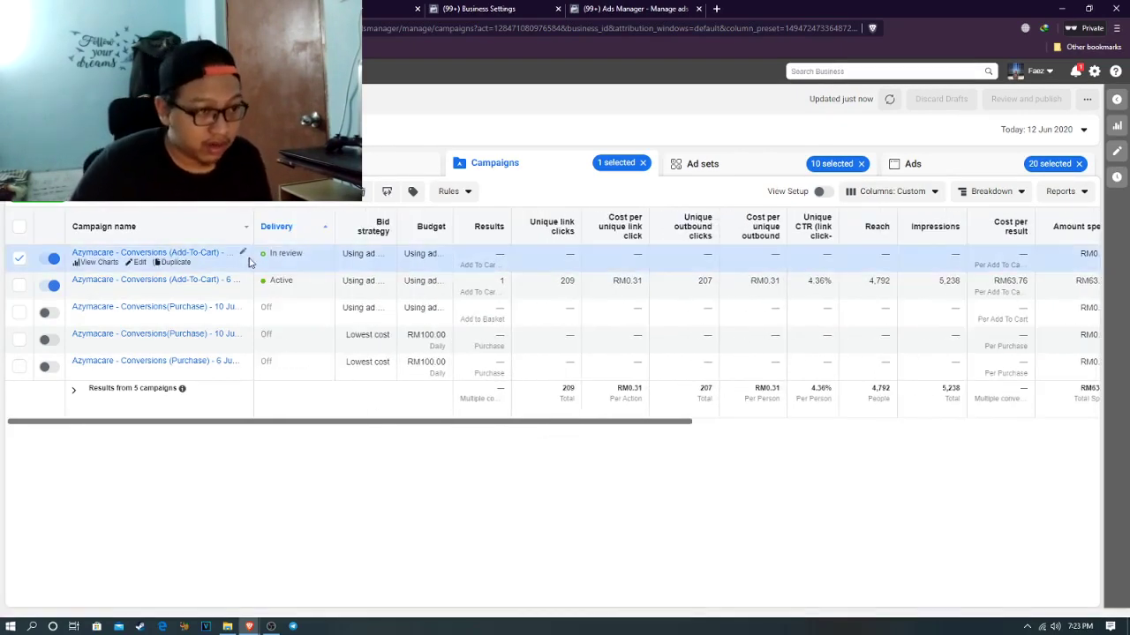
Switch to the Google Slides course deck and advance past the Split Testing slide to the "What to test?" slide
mouse_move(250, 628)
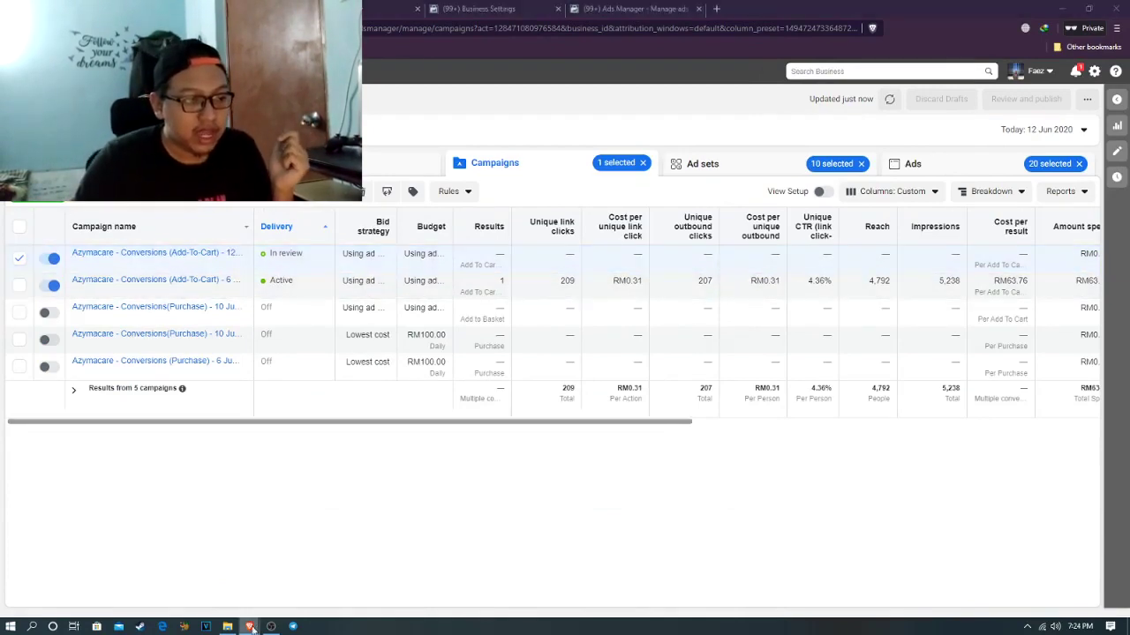
left_click(182, 591)
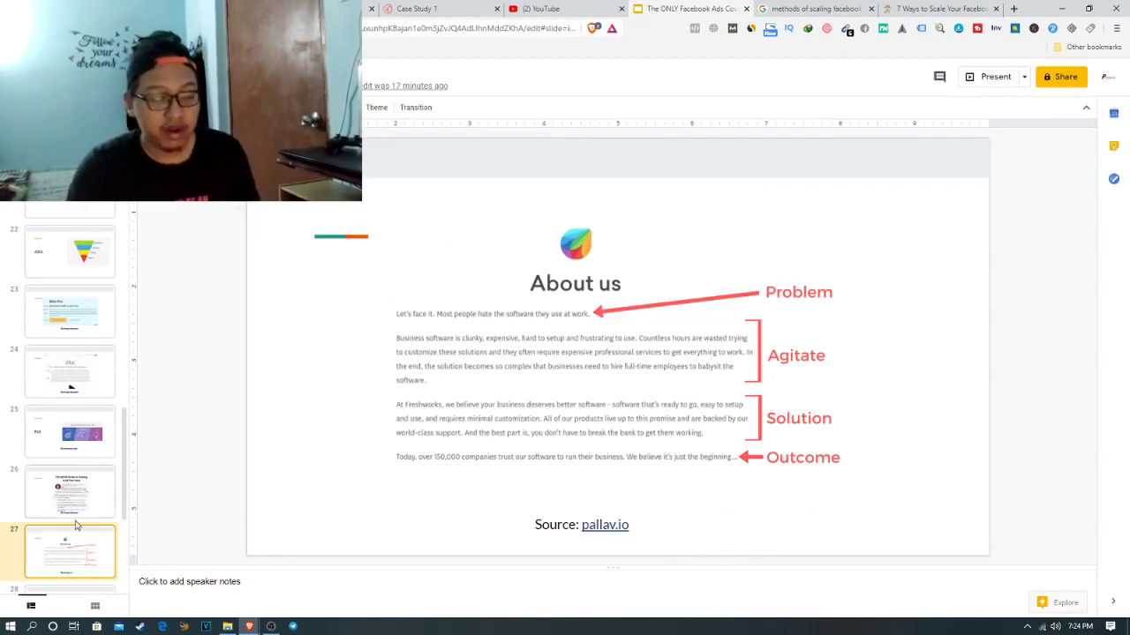
key("Down")
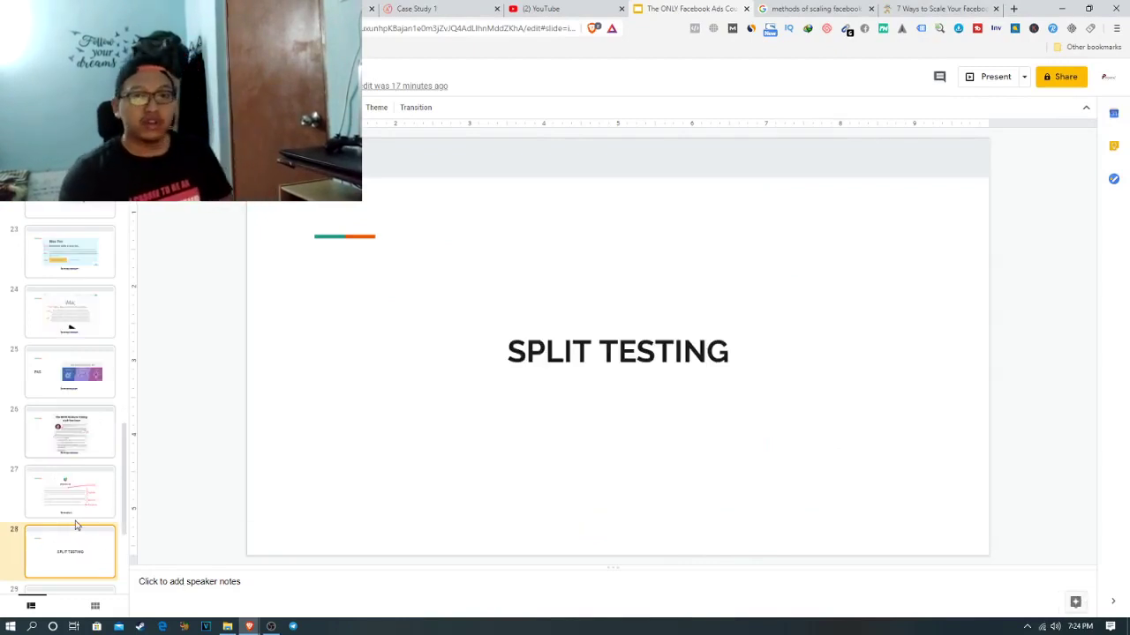
key("Down")
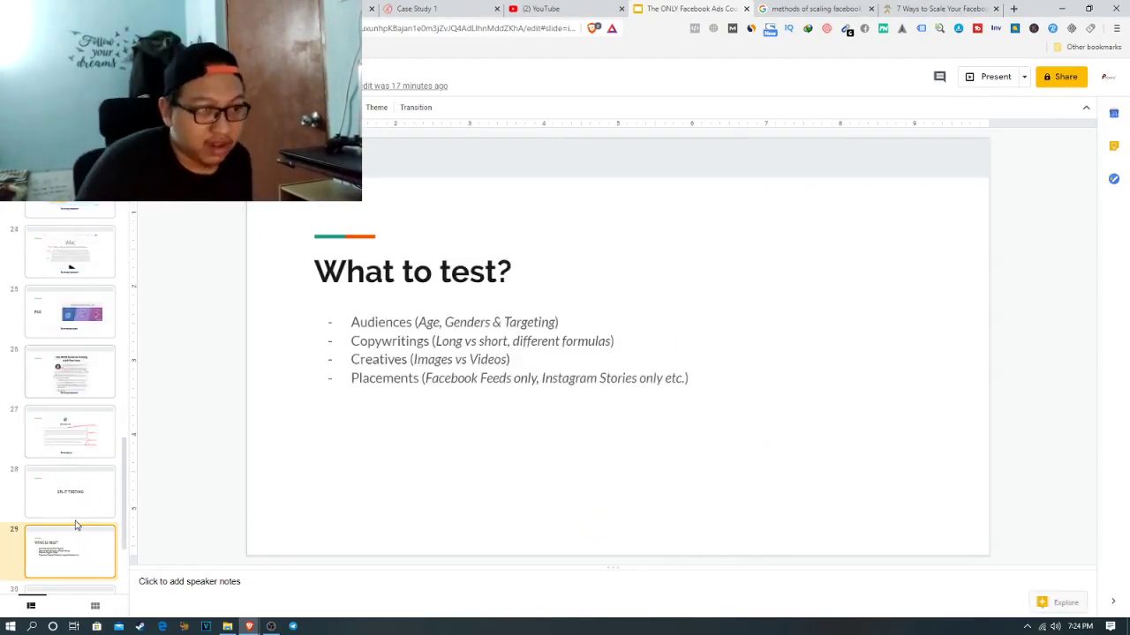
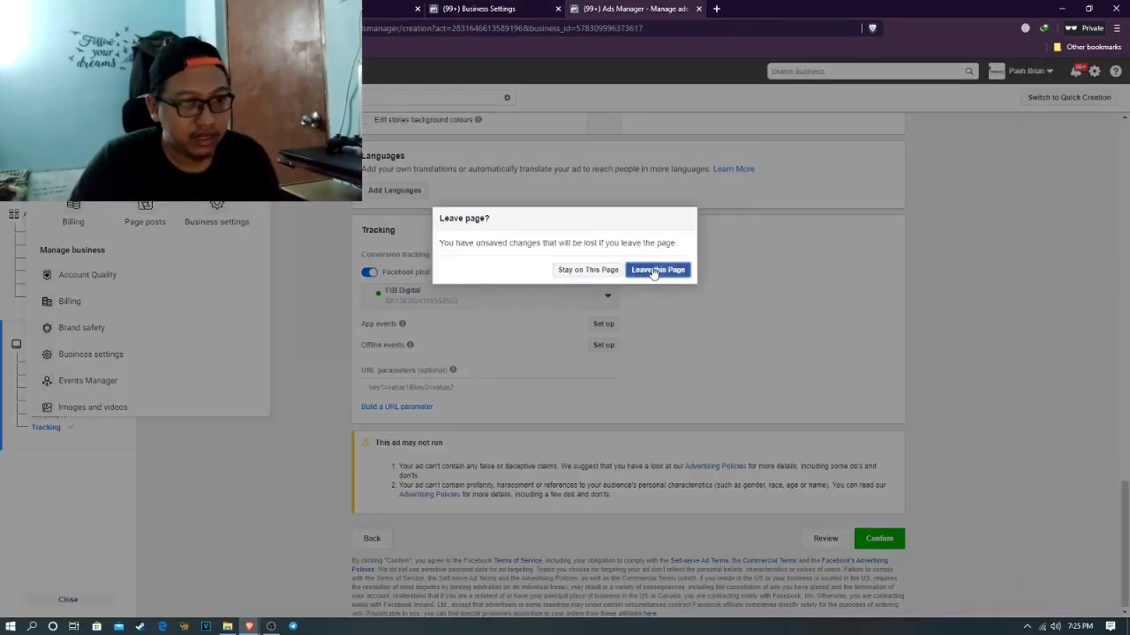
Leave the ad creation page without saving and look through the campaign list's cost, checkout, purchase and click columns
left_click(657, 268)
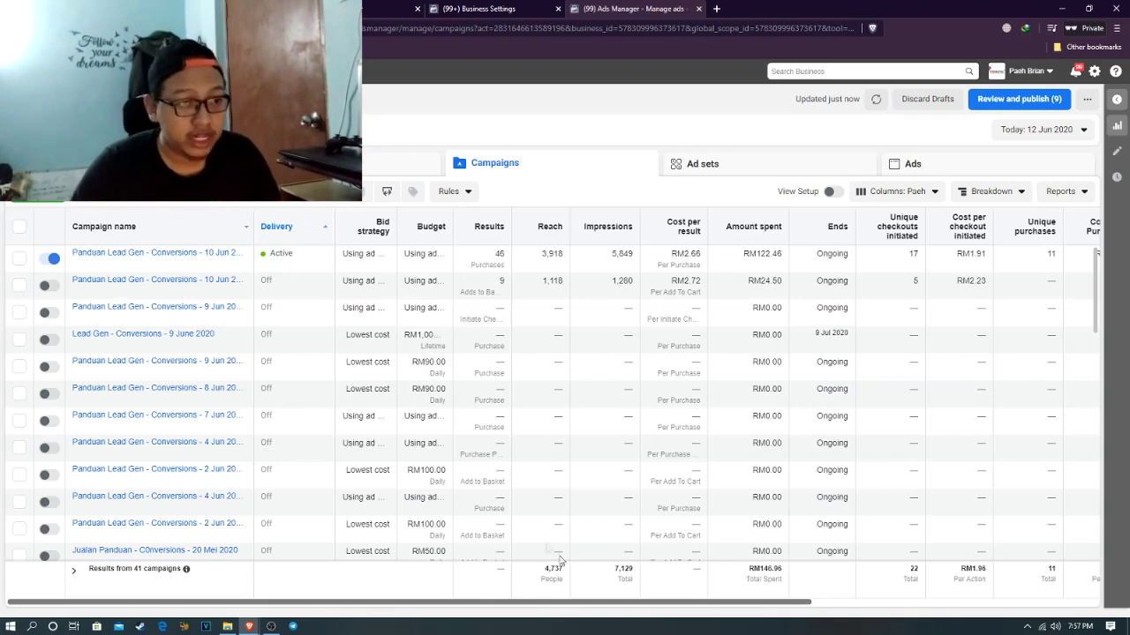
left_click_drag(642, 603, 961, 624)
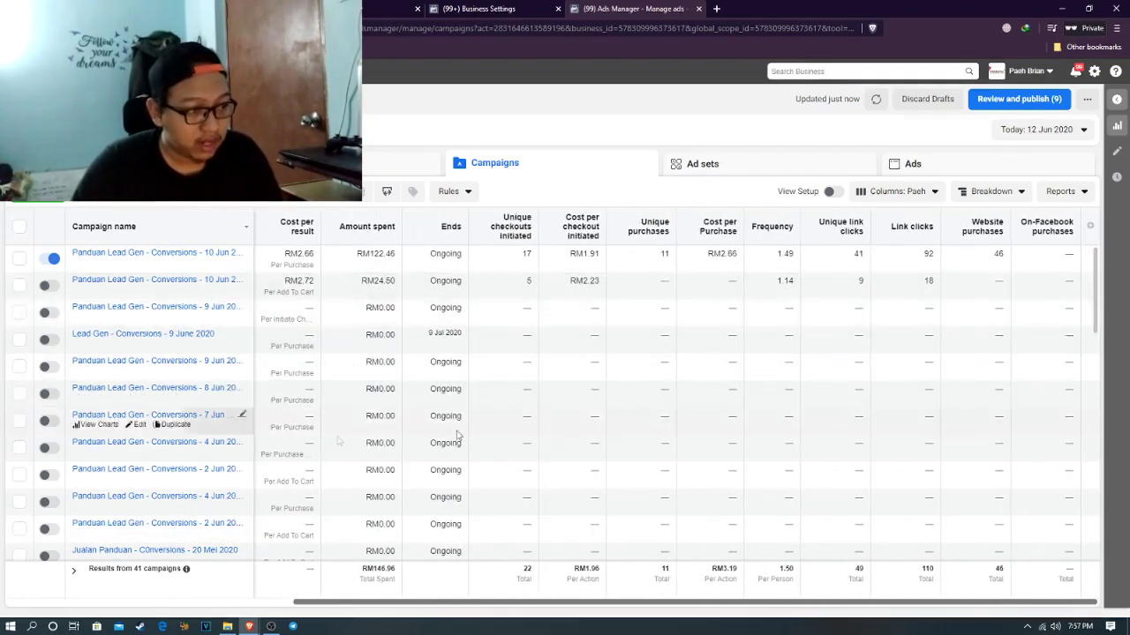
scroll(265, 428, "down", 9)
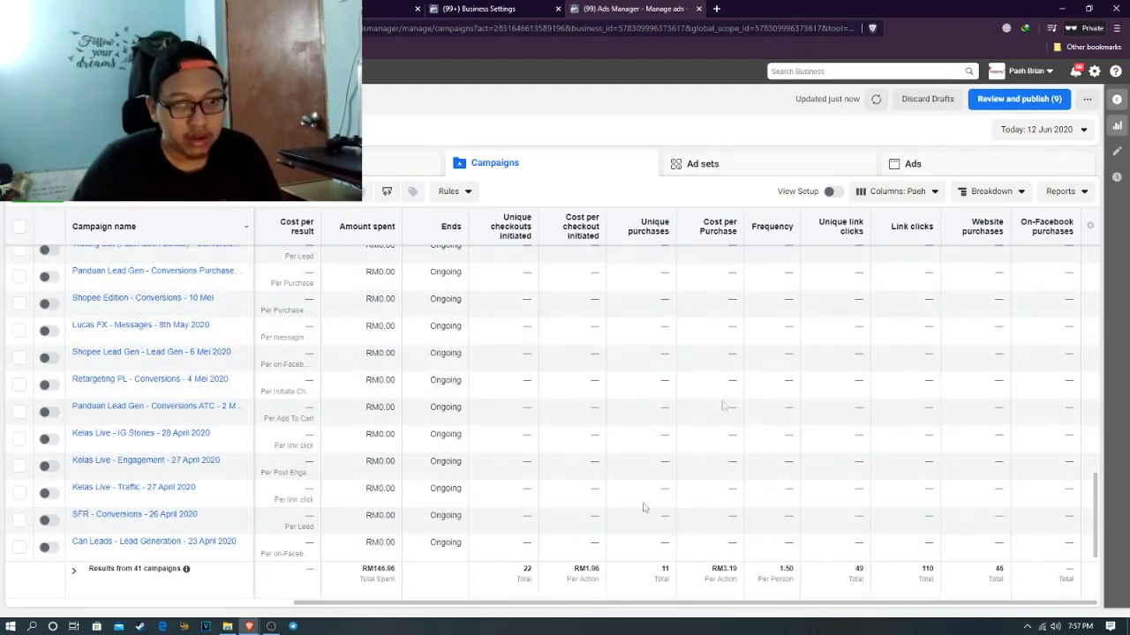
left_click(909, 193)
left_click(769, 429)
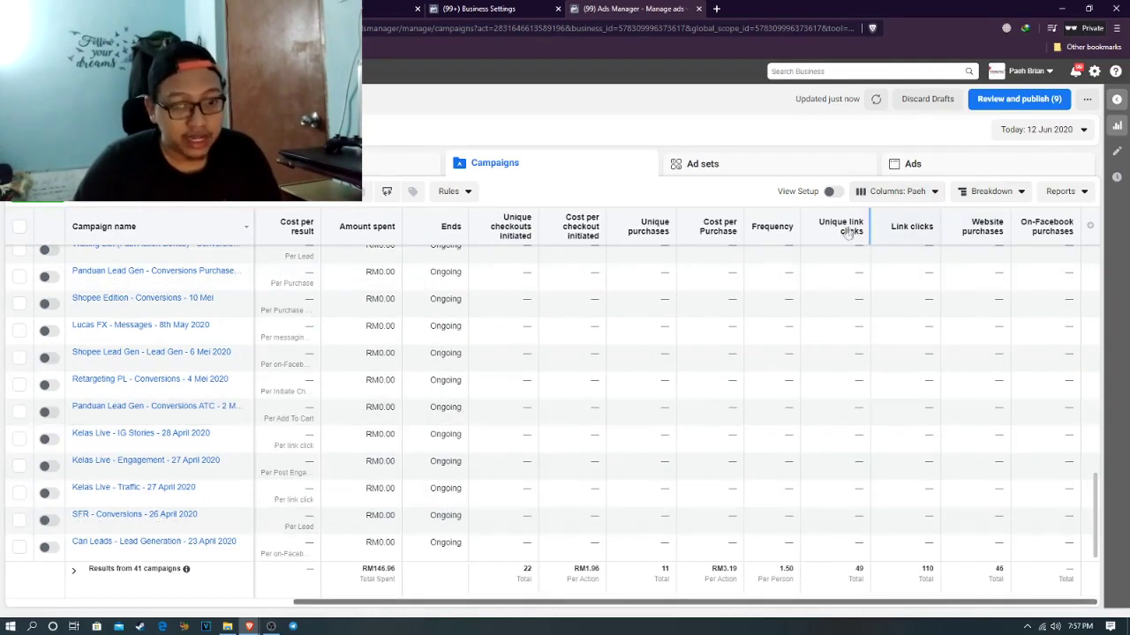
Set the campaign report to the Lifetime date range and show the Performance and Clicks columns
left_click(1045, 130)
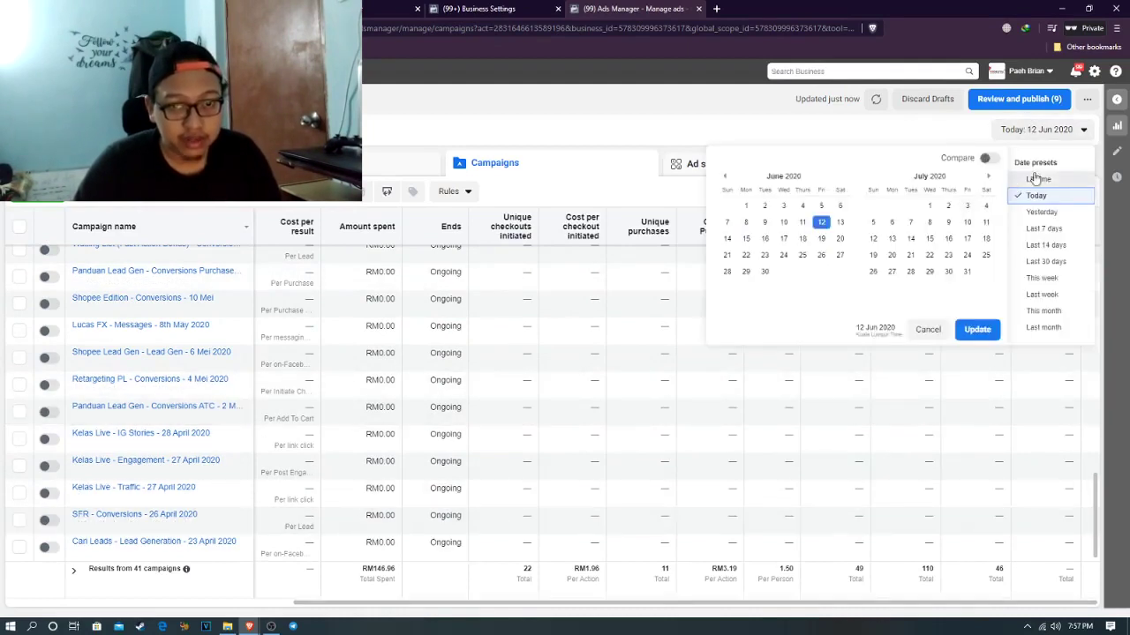
left_click(1037, 179)
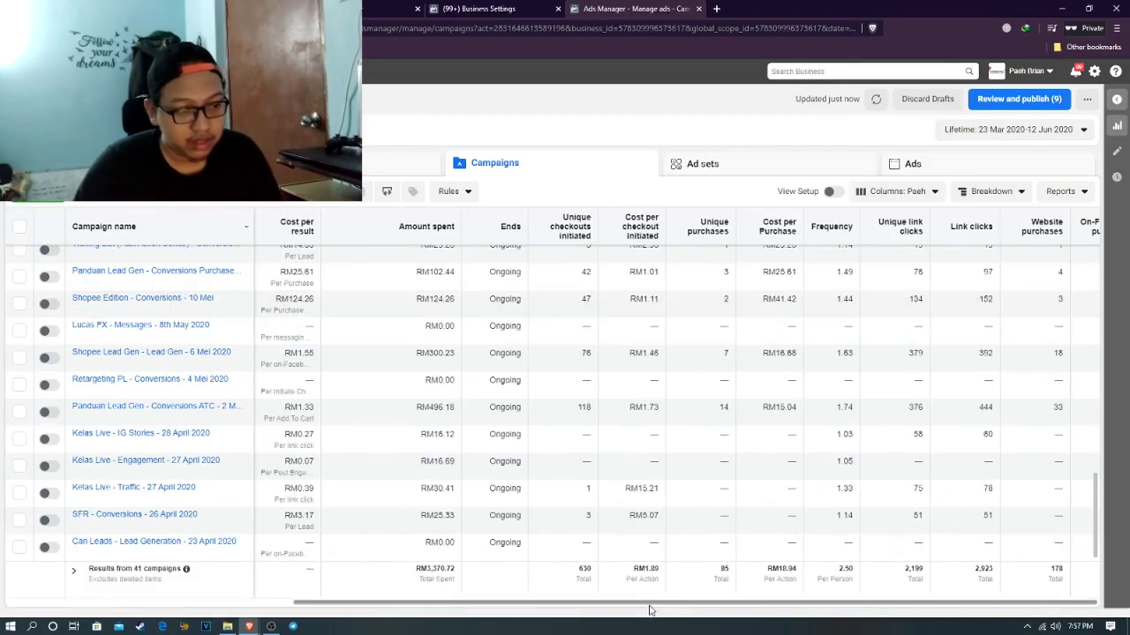
left_click_drag(649, 610, 683, 610)
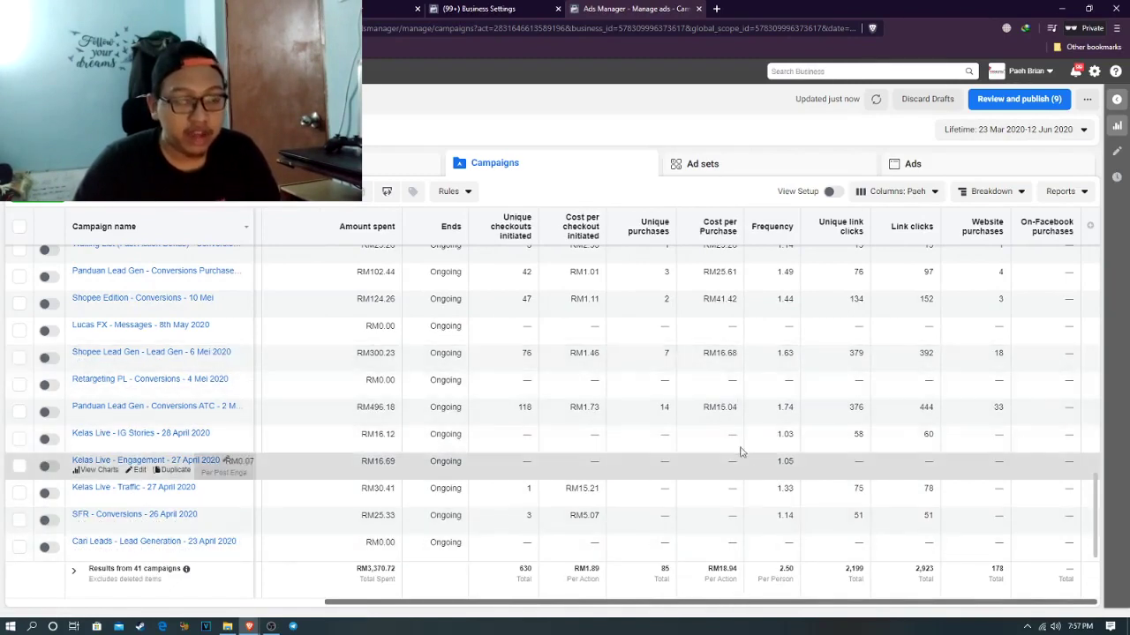
left_click(912, 199)
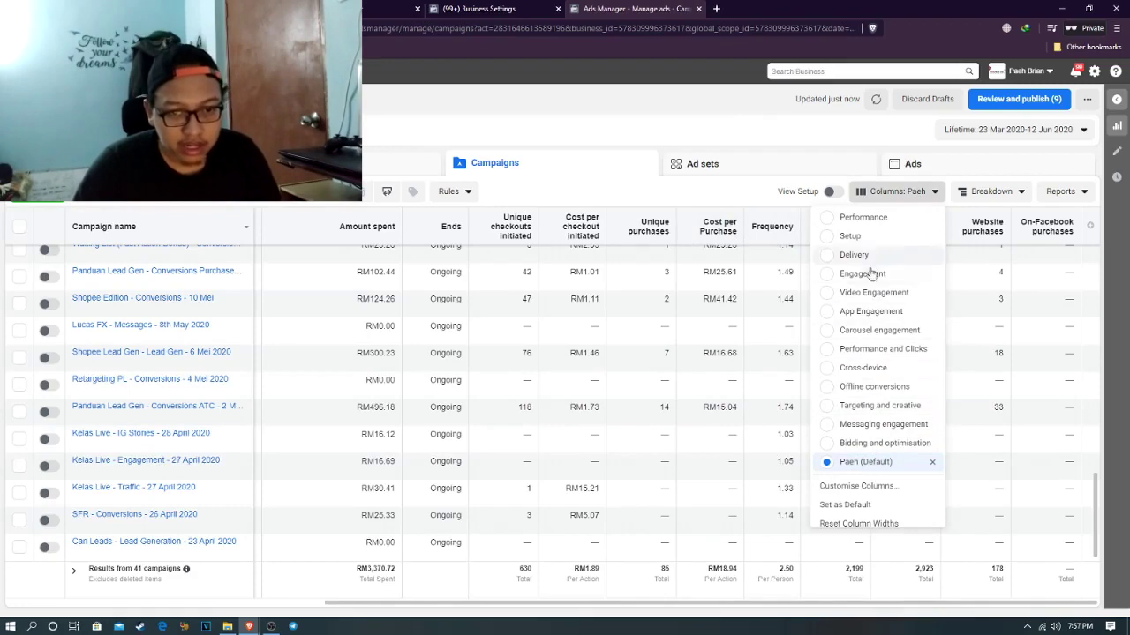
left_click(878, 349)
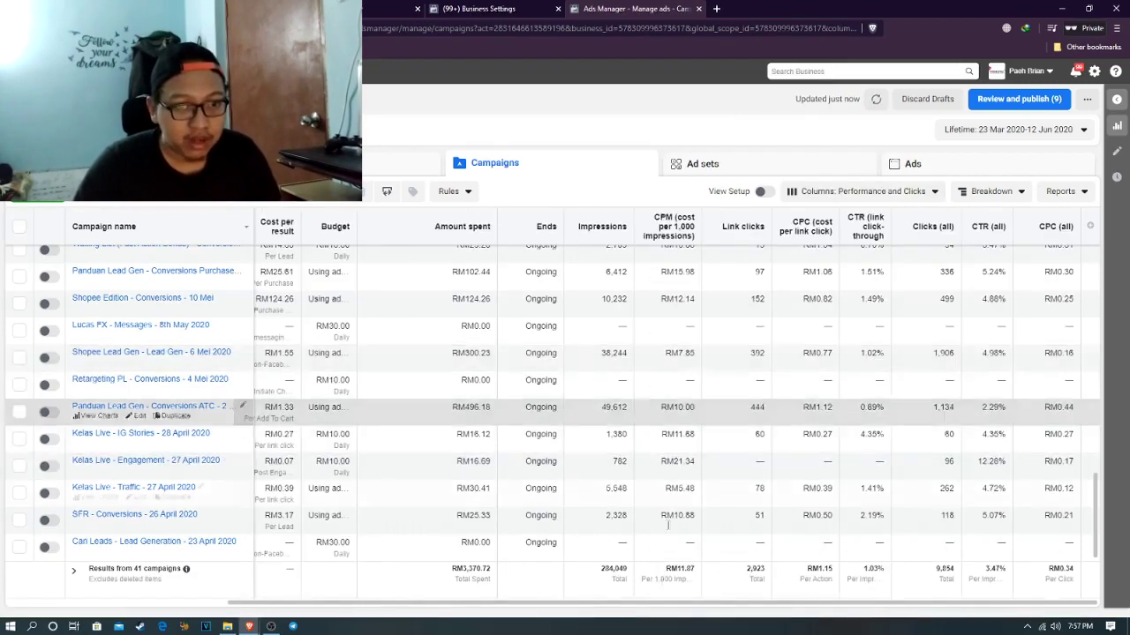
left_click_drag(700, 607, 761, 609)
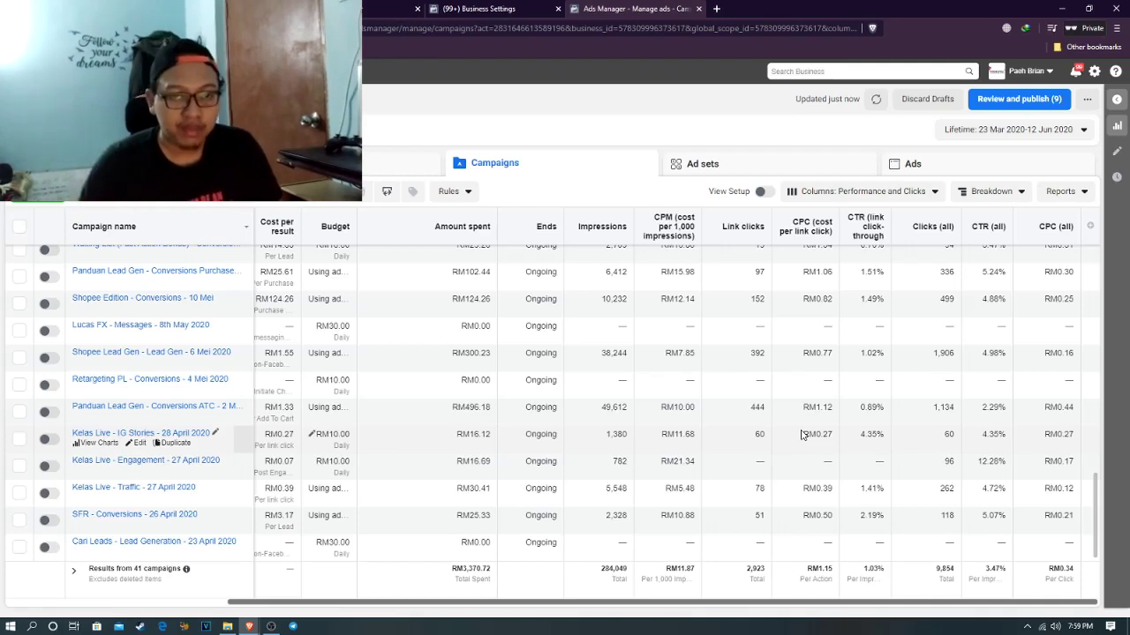
Customise the report columns by adding Unique CTR (link click-through rate) and Cost per unique link click, and apply them
left_click(880, 194)
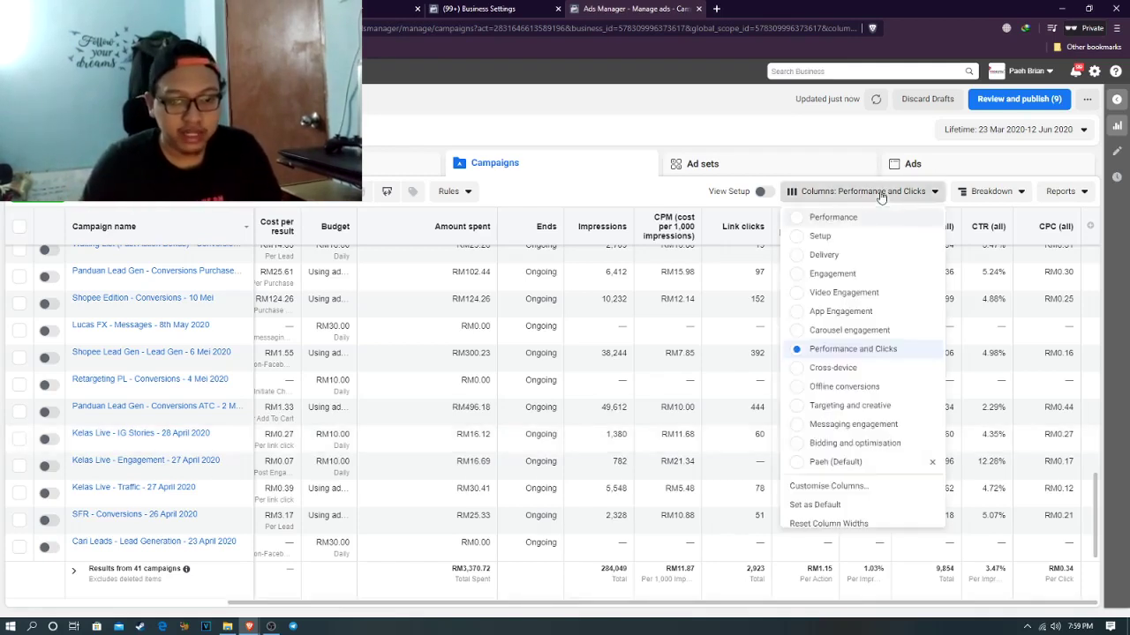
left_click(830, 486)
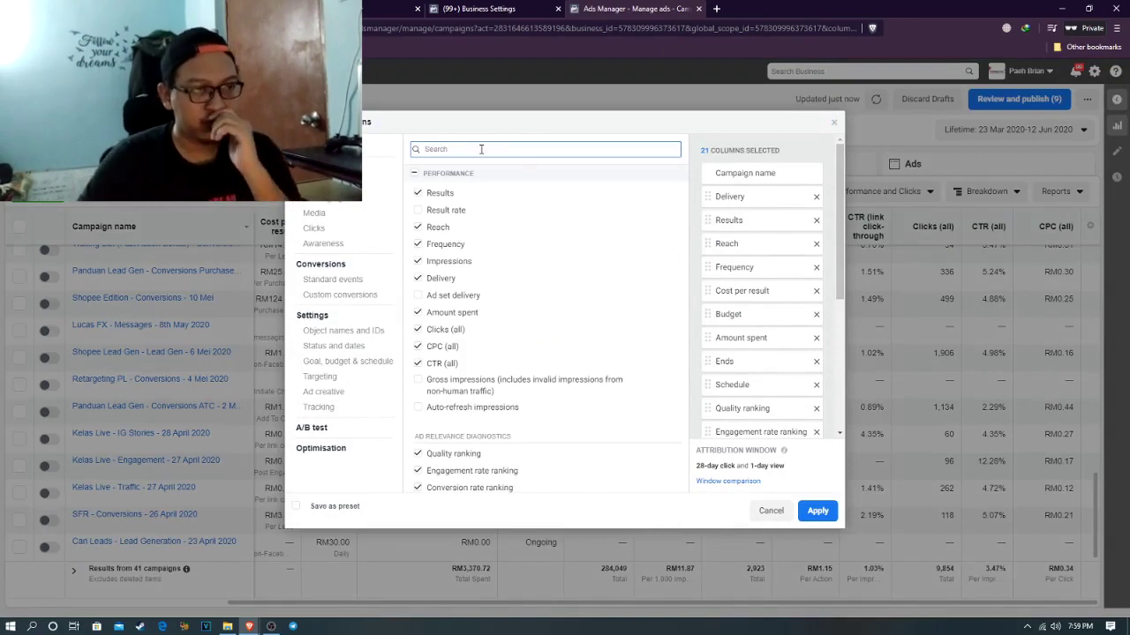
type("unique")
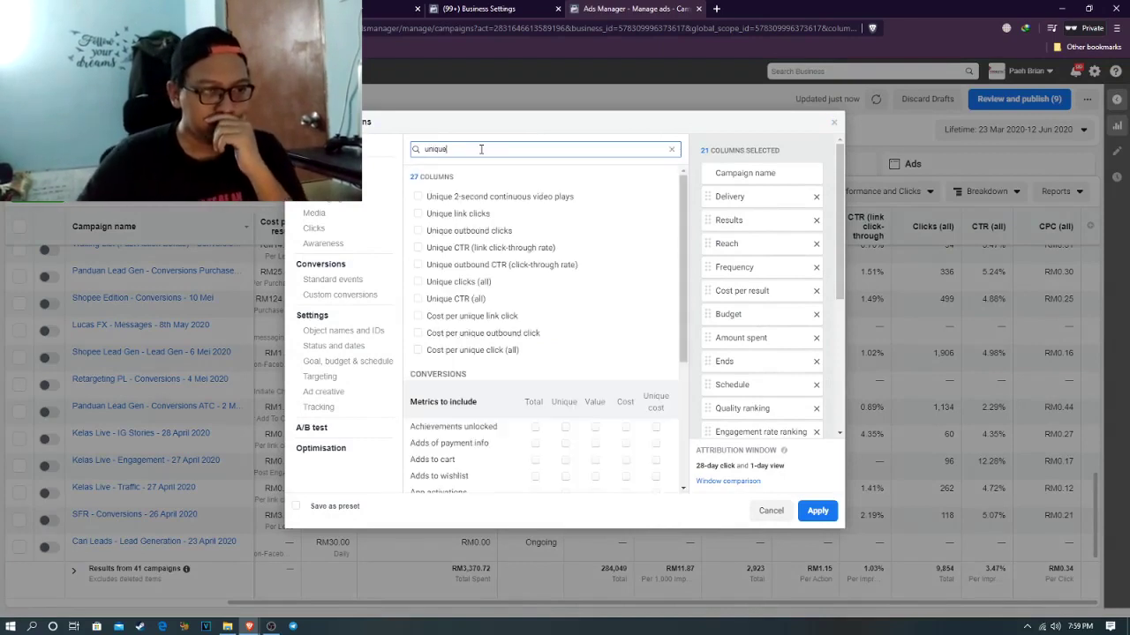
mouse_move(423, 254)
left_click(422, 251)
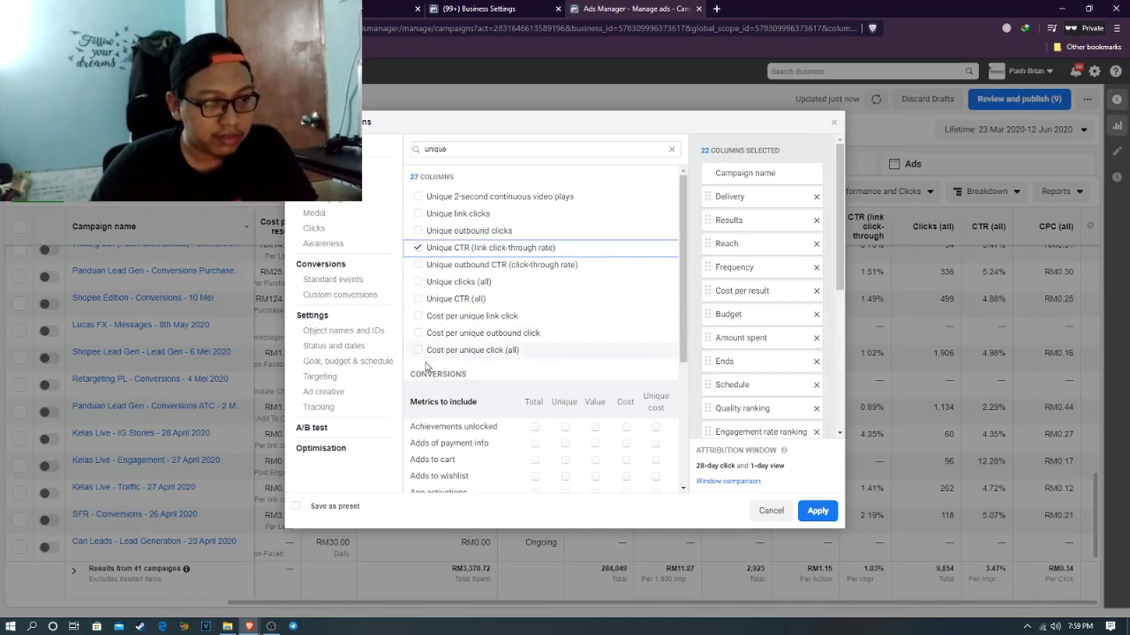
left_click(418, 316)
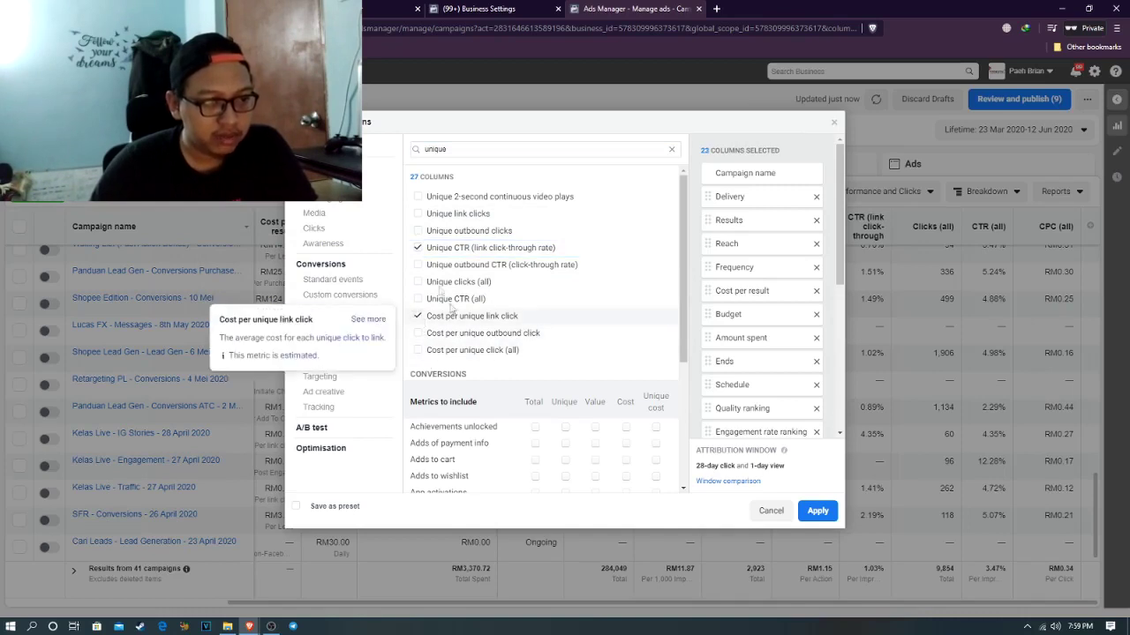
scroll(763, 328, "down", 5)
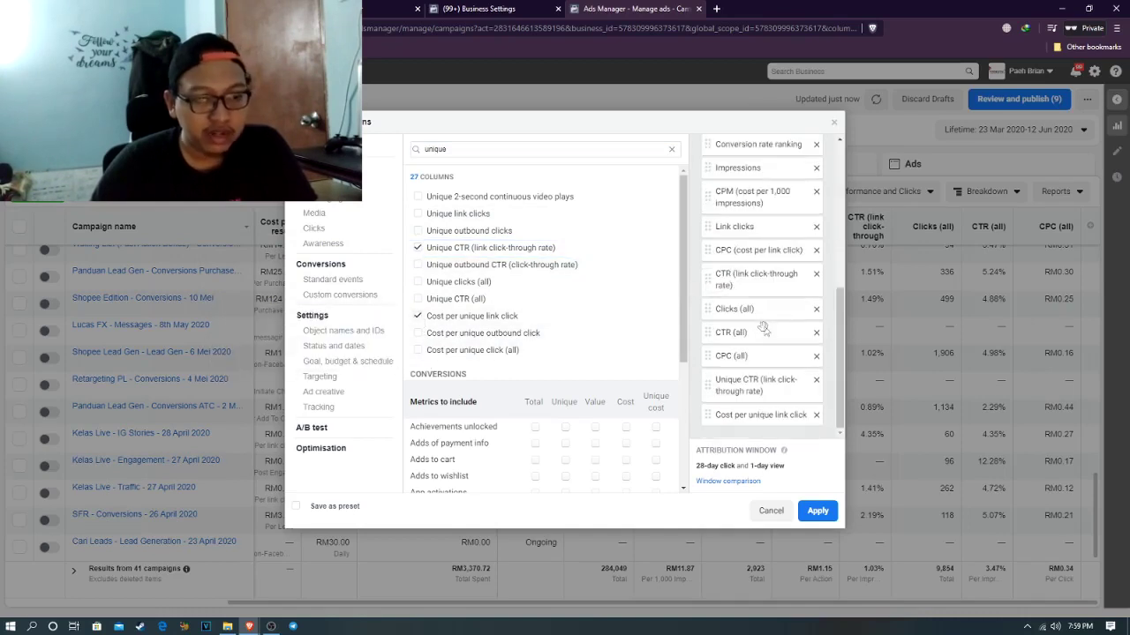
left_click(817, 511)
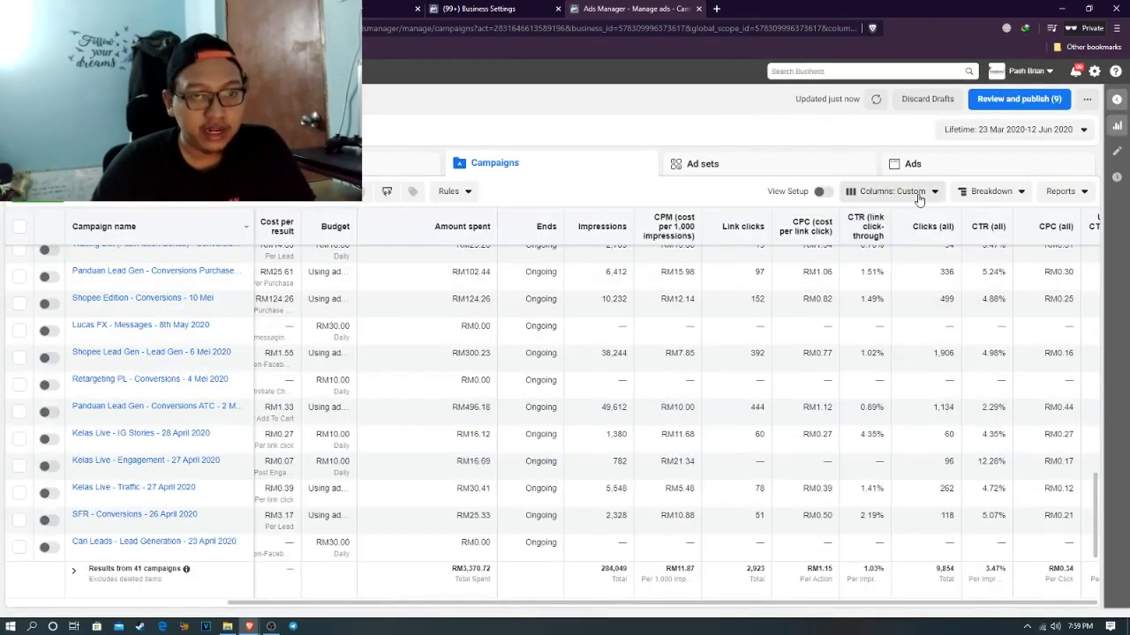
Save the current custom report columns as a column preset named "Facebook Ads Course"
left_click(918, 198)
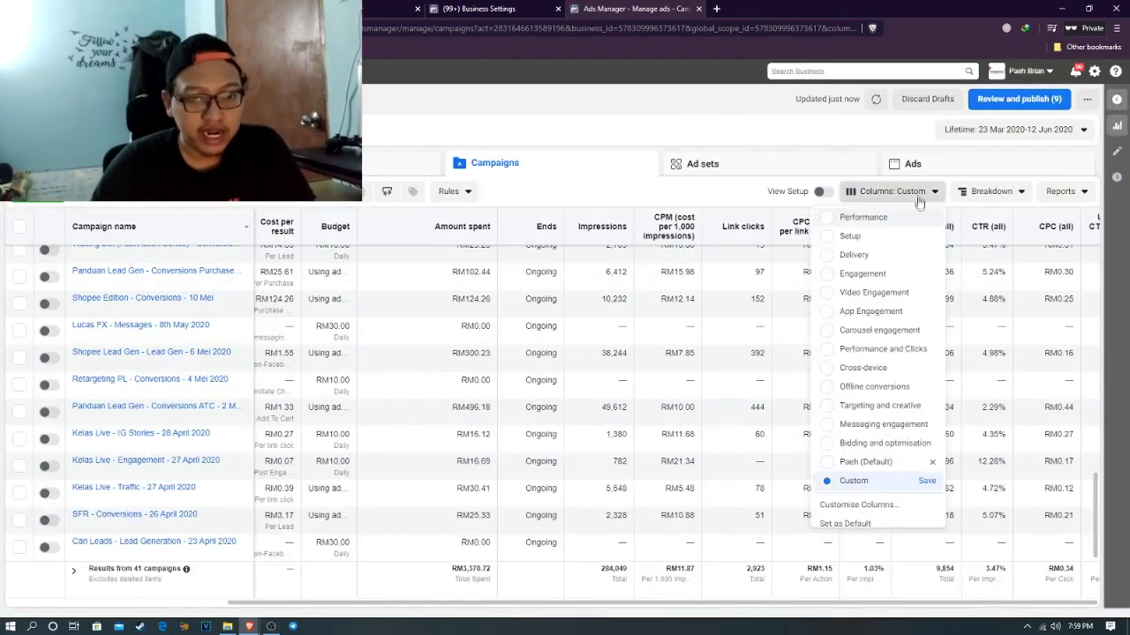
left_click(927, 480)
left_click(581, 245)
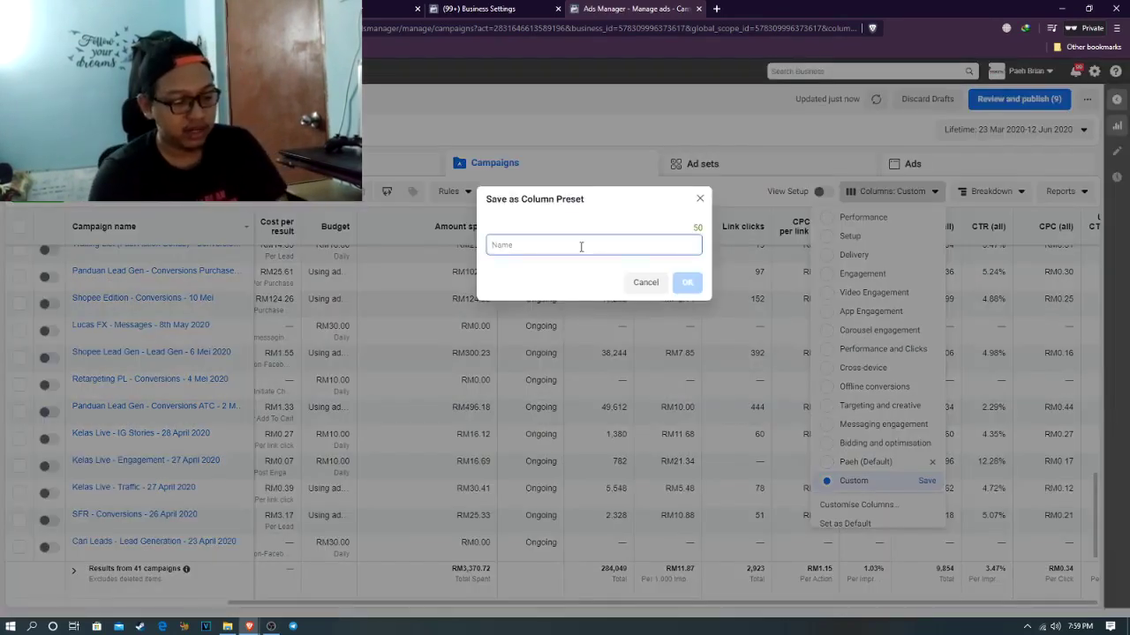
type("Facebo")
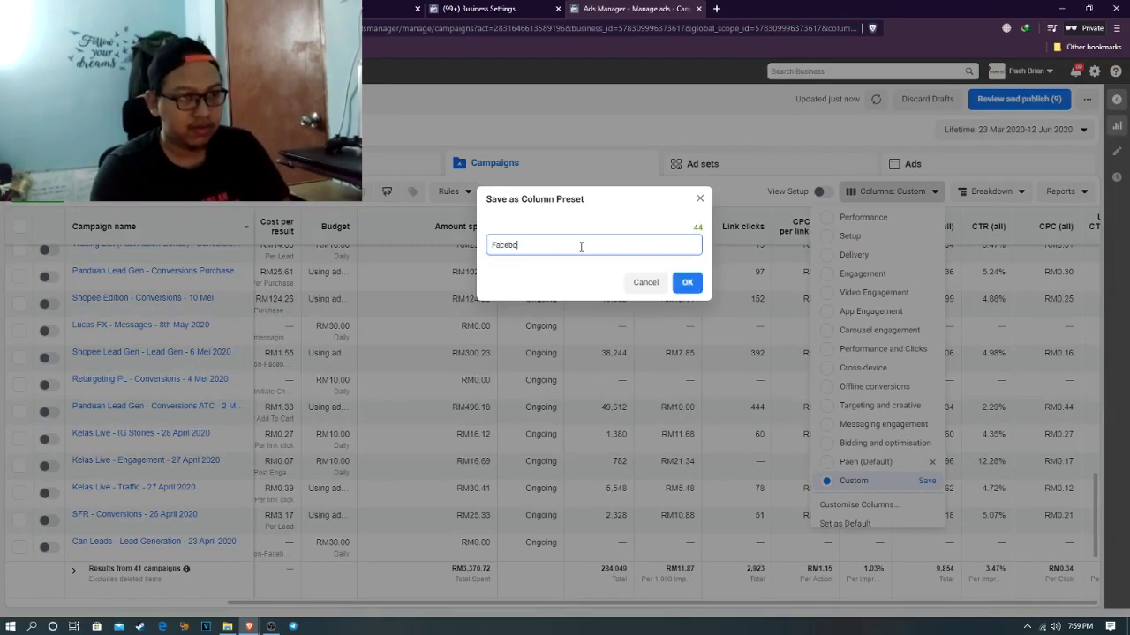
type("ok Ads Course")
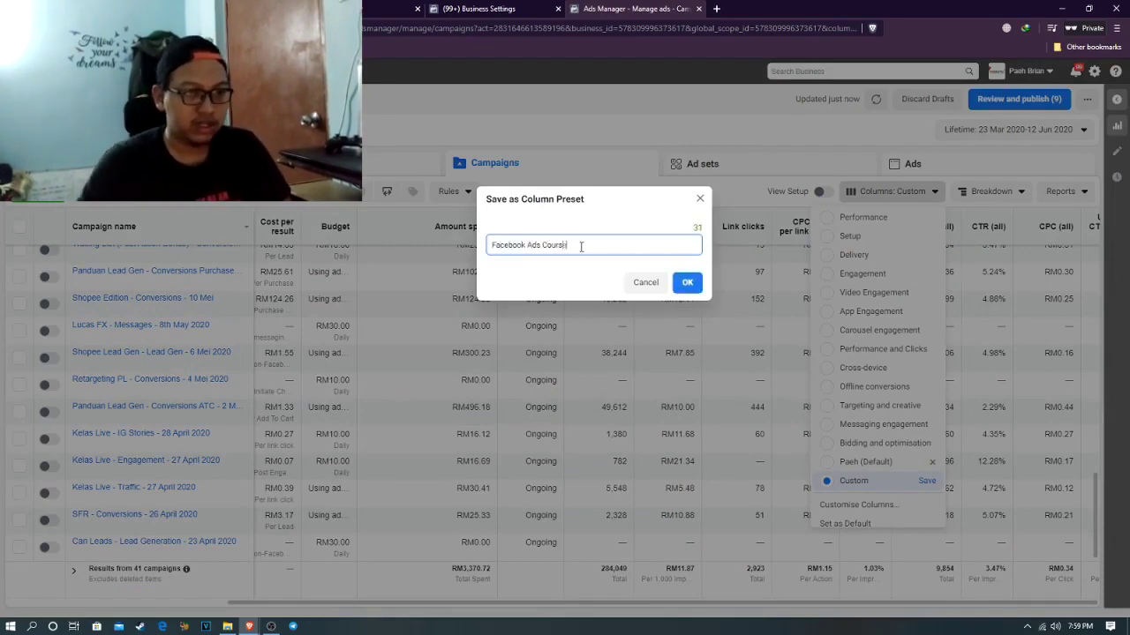
left_click(686, 283)
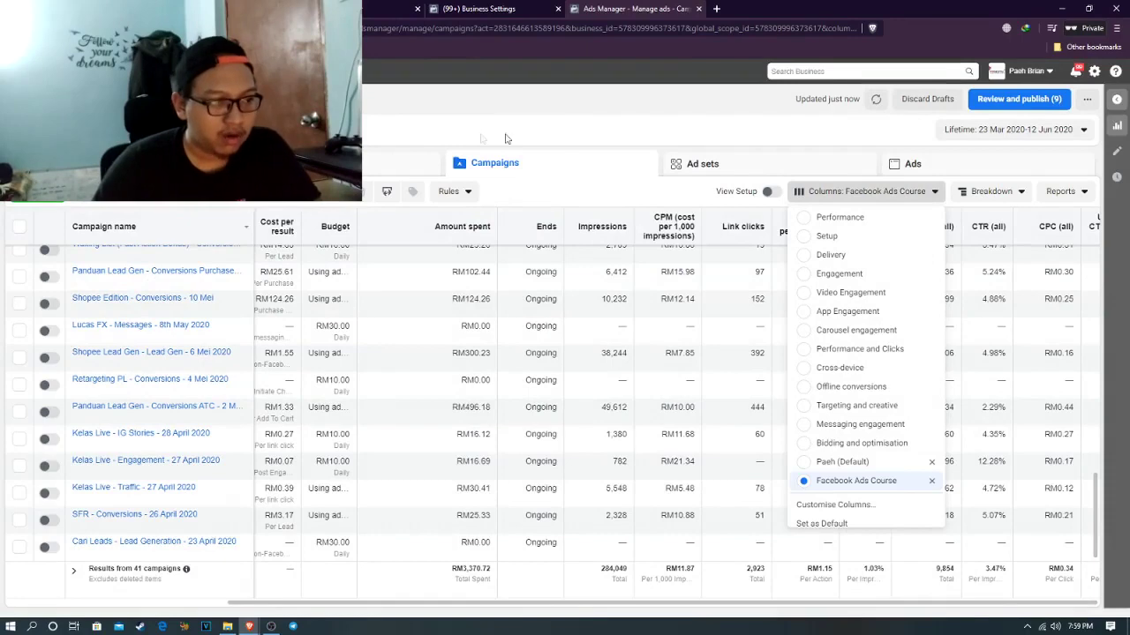
left_click(580, 130)
Look through the preset's columns and search the column customisation for "unique" metrics, leaving the column selection as it is
left_click_drag(517, 604, 698, 626)
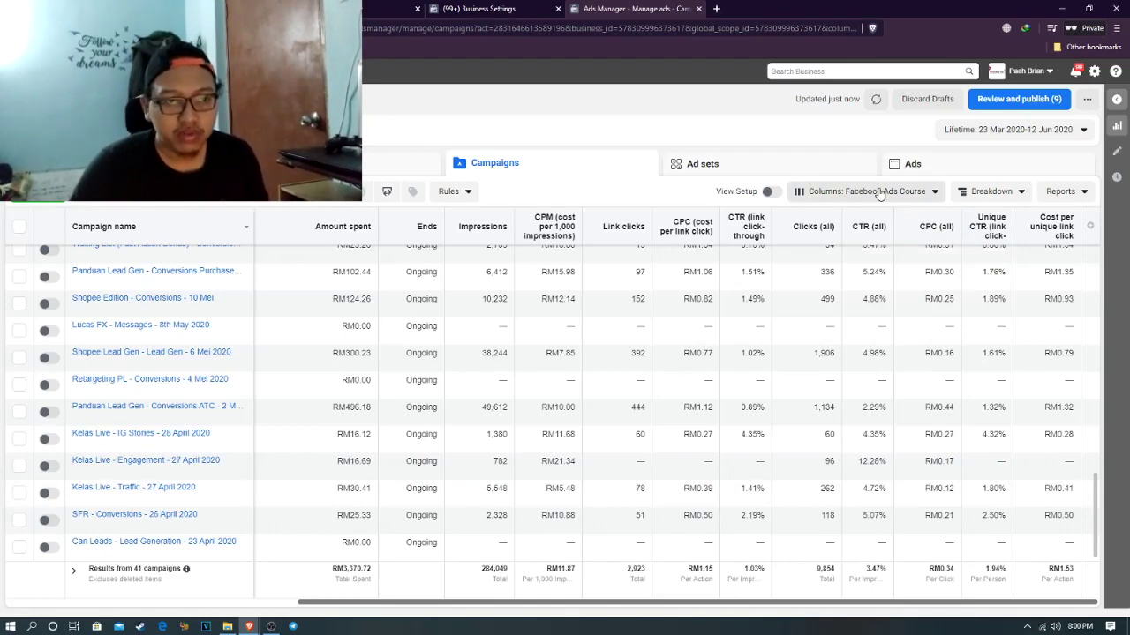
left_click_drag(684, 602, 423, 602)
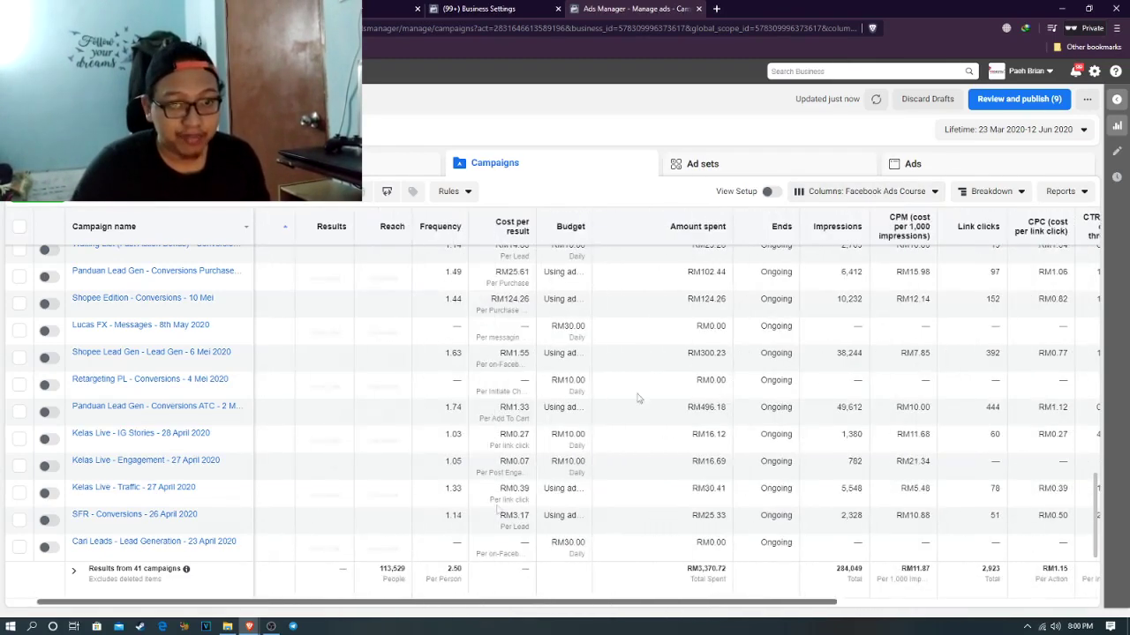
left_click(895, 194)
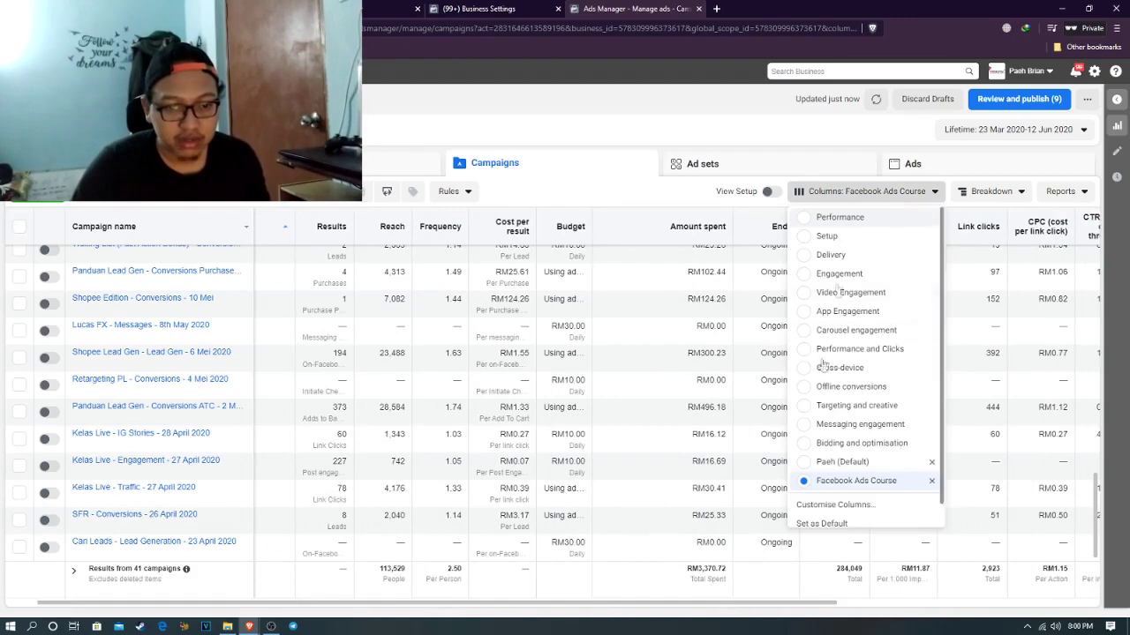
left_click(835, 505)
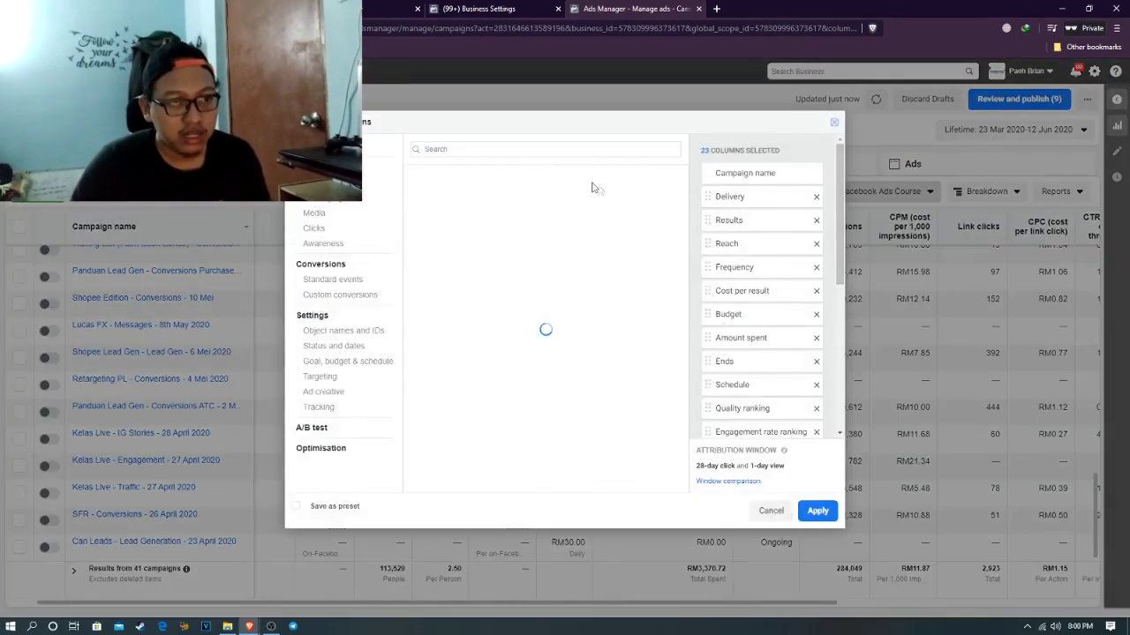
type("unique")
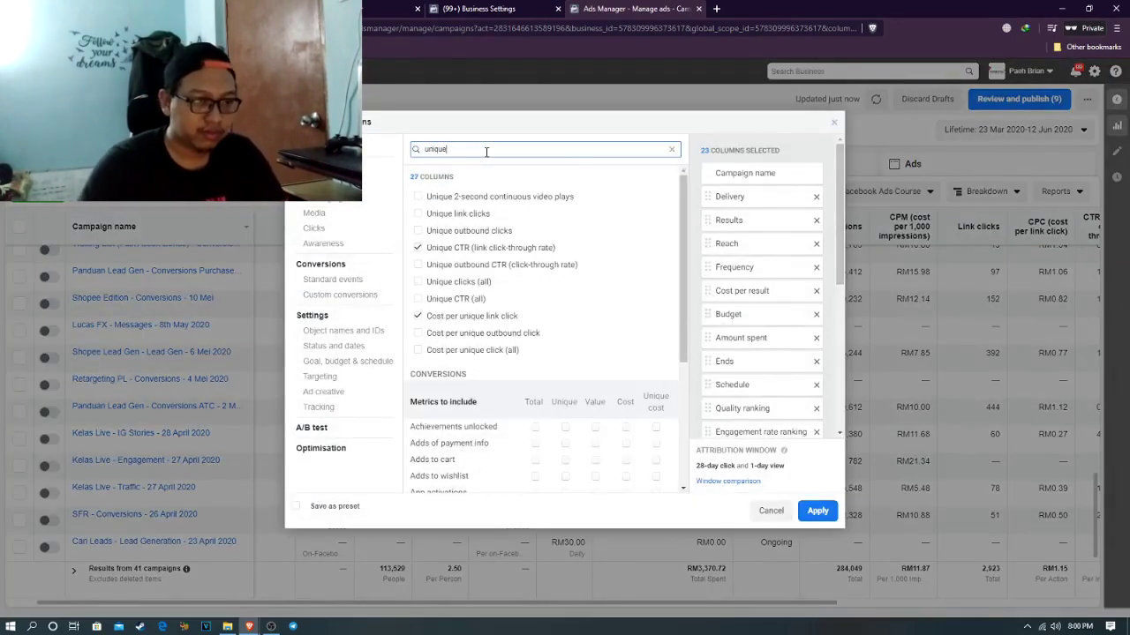
scroll(579, 432, "down", 5)
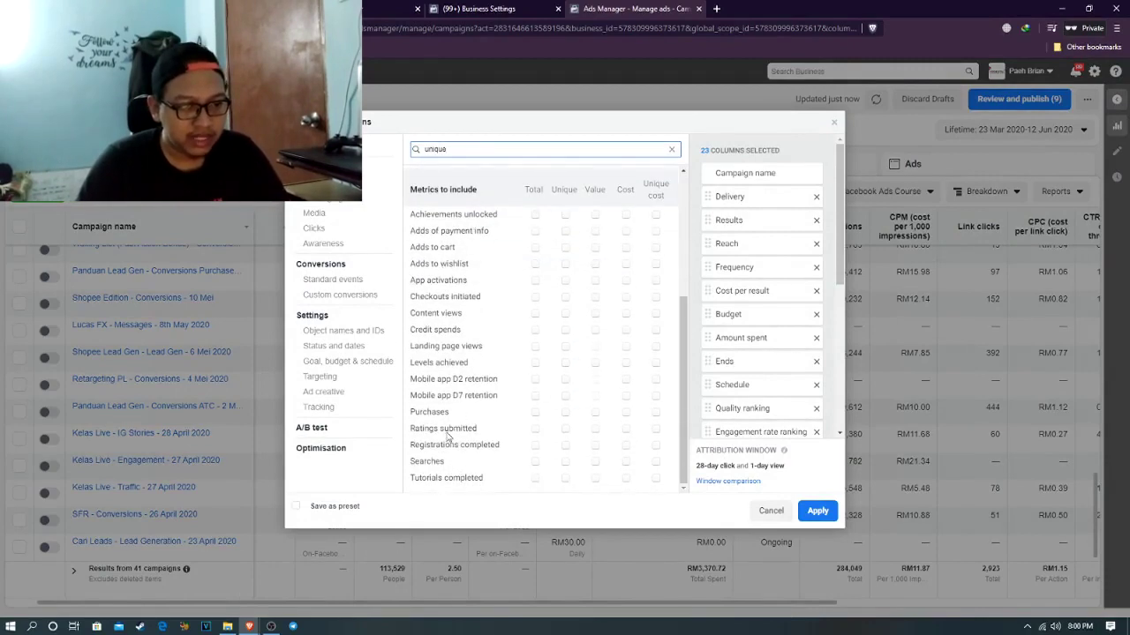
left_click(784, 511)
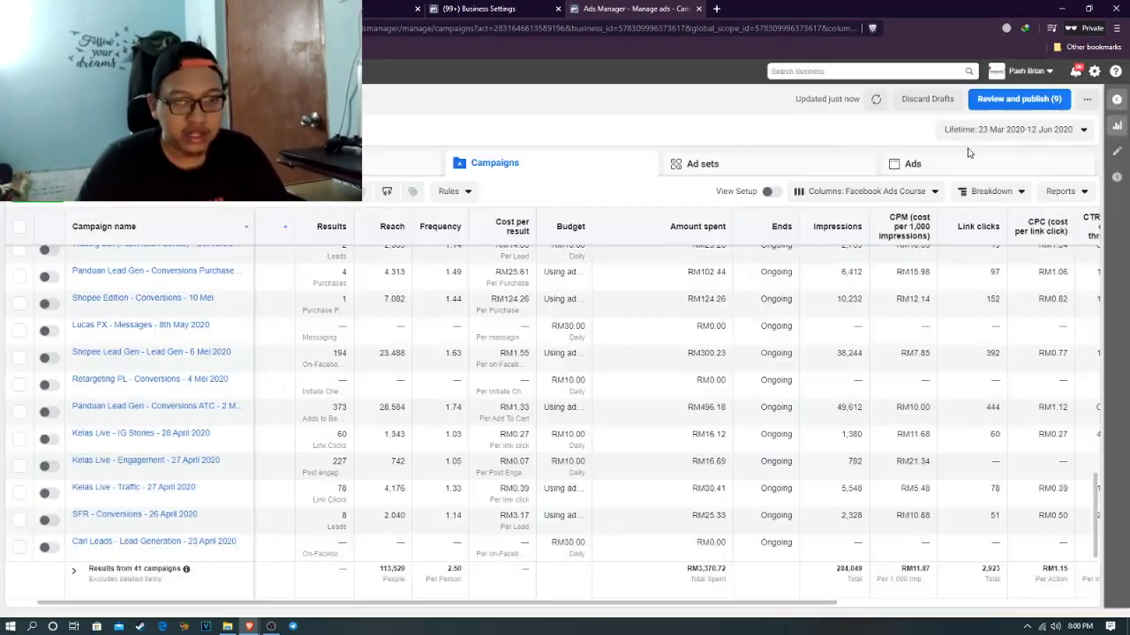
Show the campaigns with the saved default column preset and examine their checkout, purchase, frequency and click columns
left_click(865, 190)
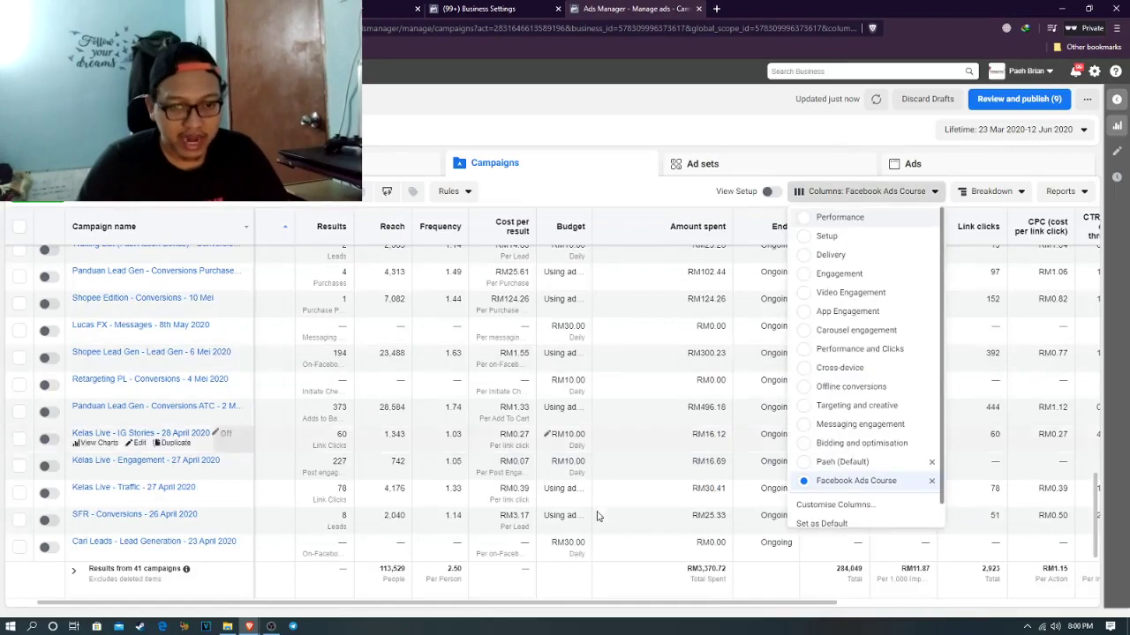
left_click(840, 462)
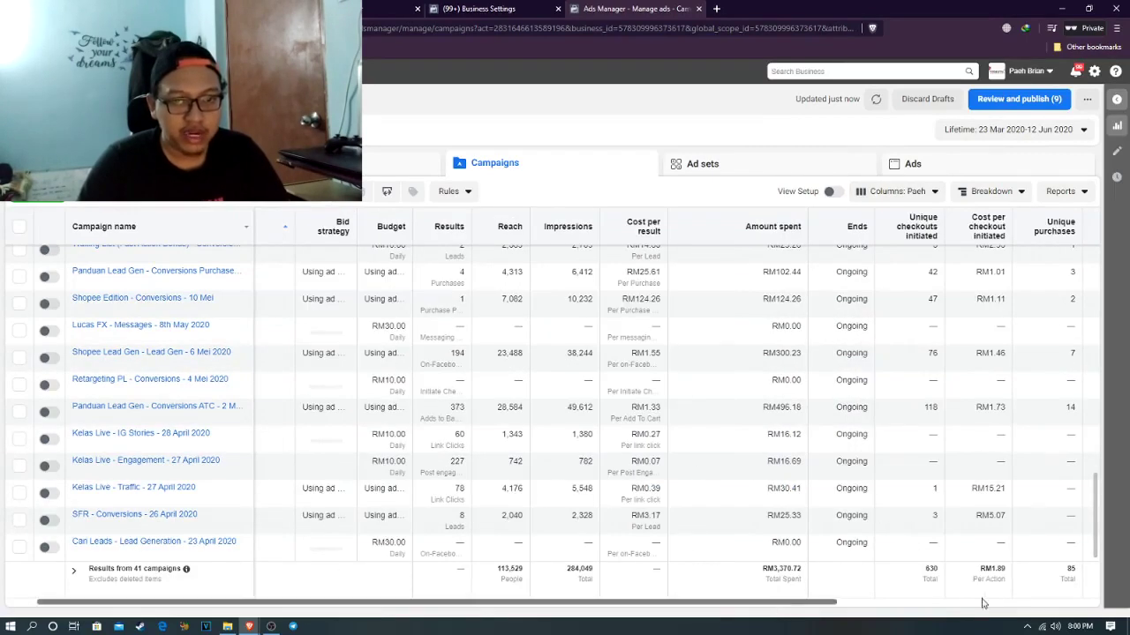
scroll(922, 441, "right", 3)
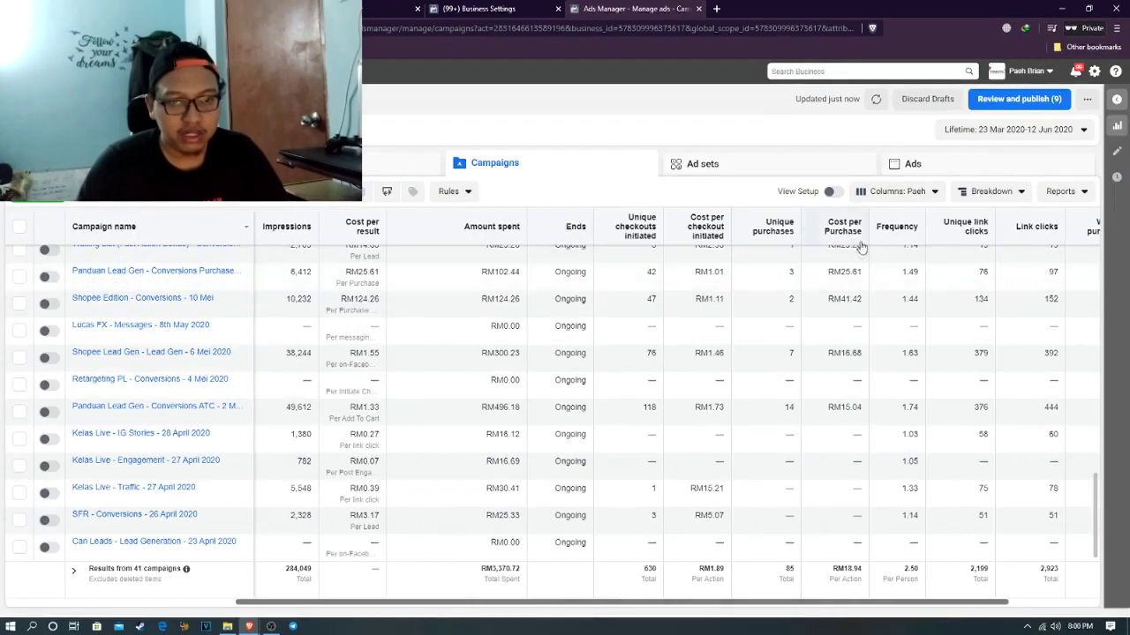
scroll(819, 353, "up", 5)
scroll(768, 285, "up", 10)
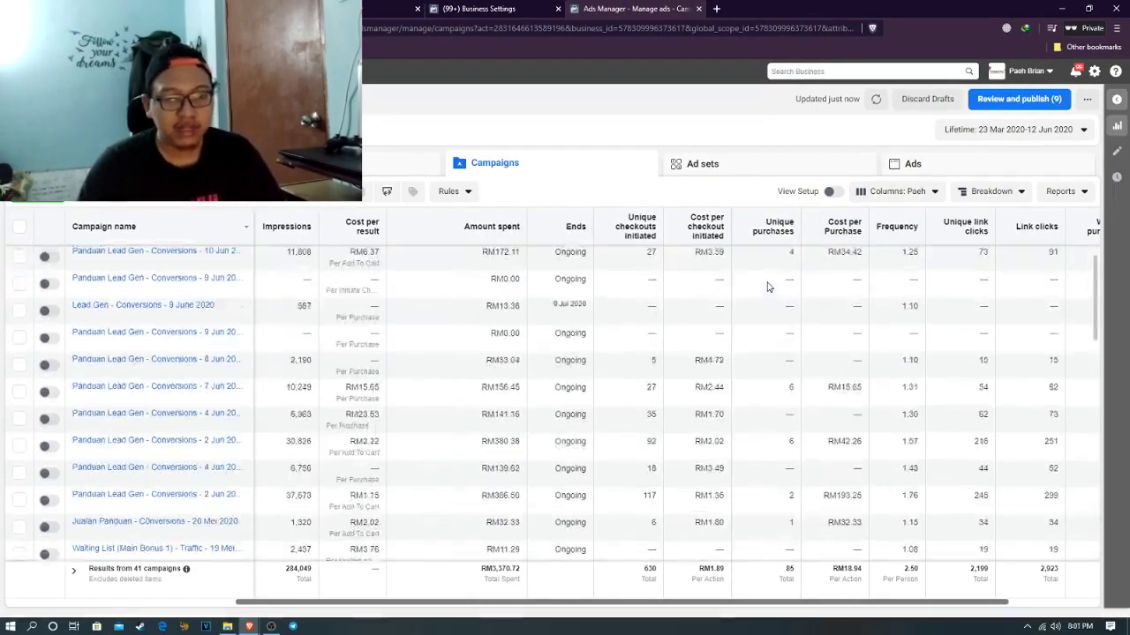
scroll(768, 286, "down", 15)
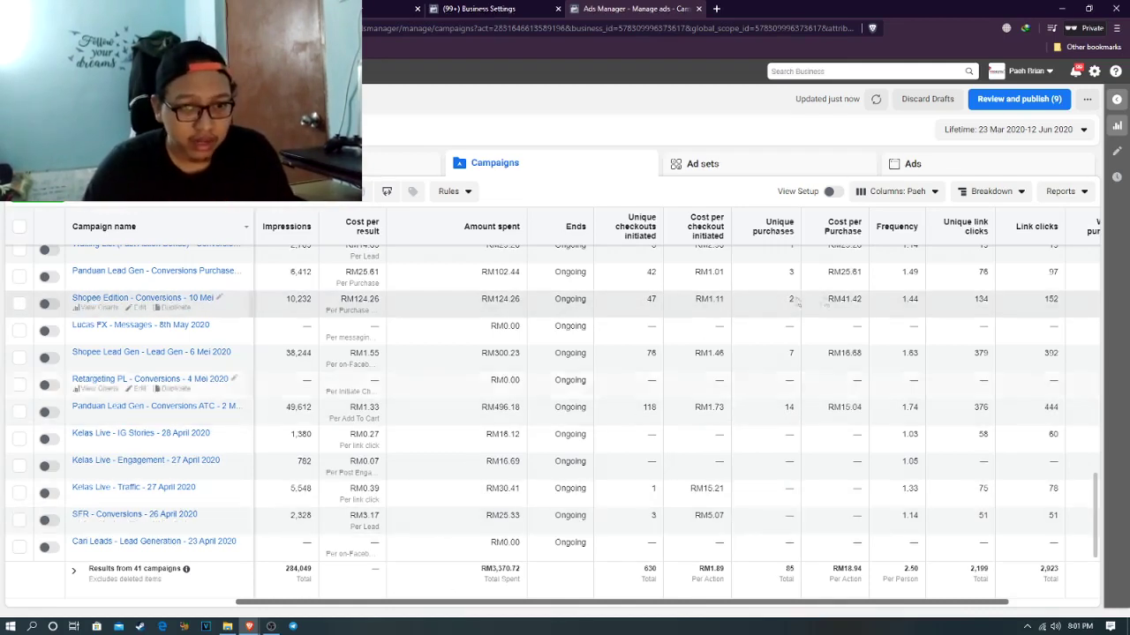
left_click_drag(802, 603, 889, 604)
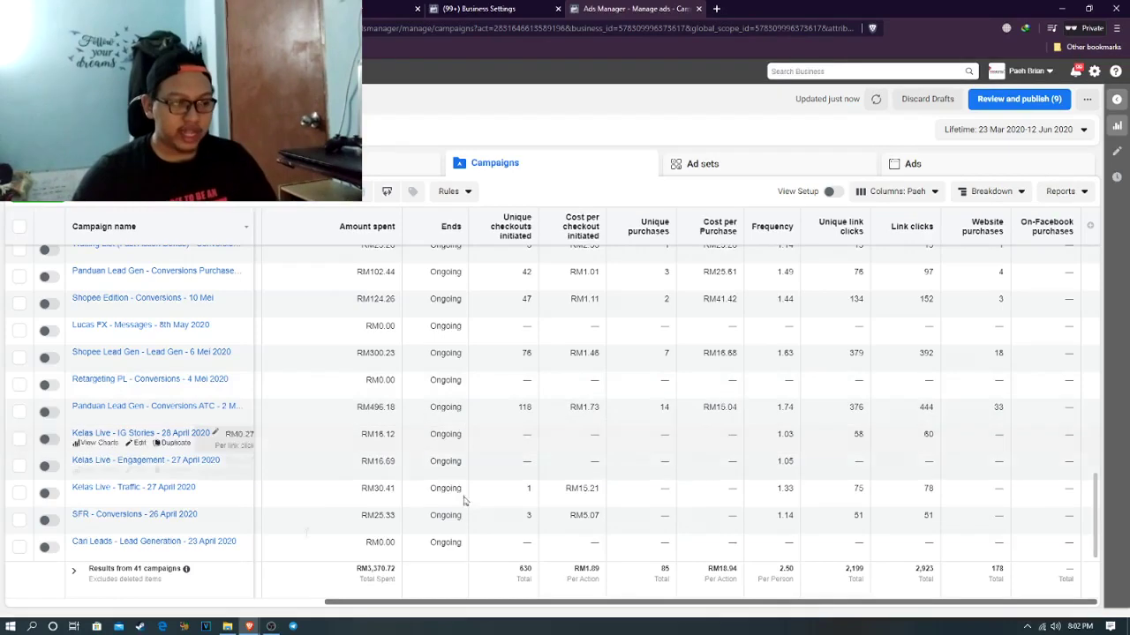
Switch to the Google Slides course deck at the Split Testing Example slide and close the WhatsApp tab
mouse_move(249, 627)
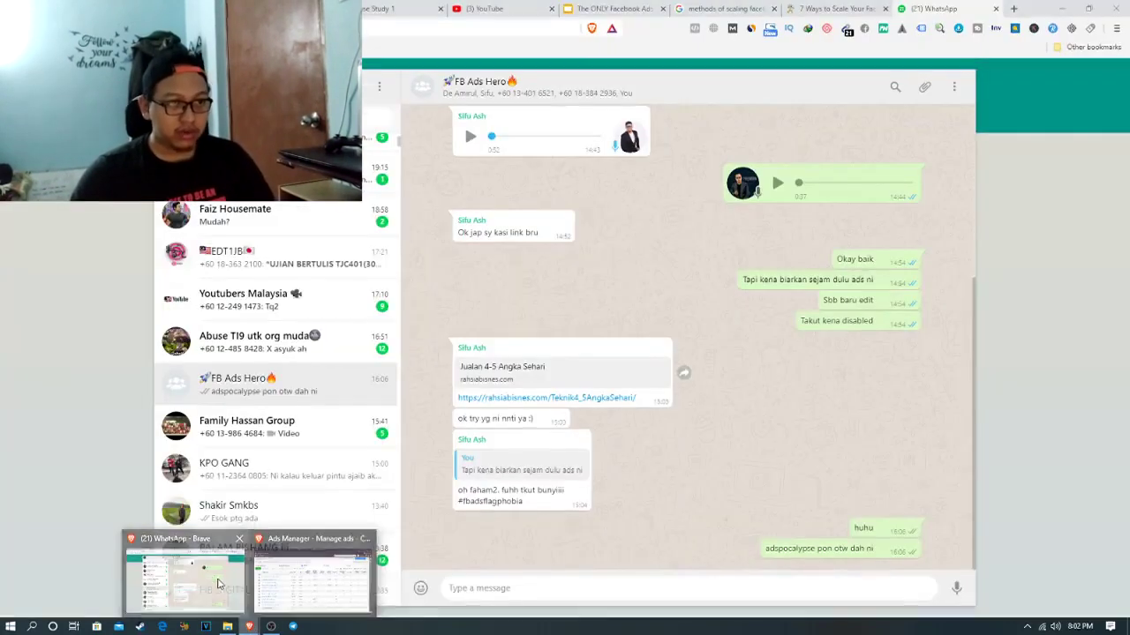
left_click(219, 583)
left_click(616, 9)
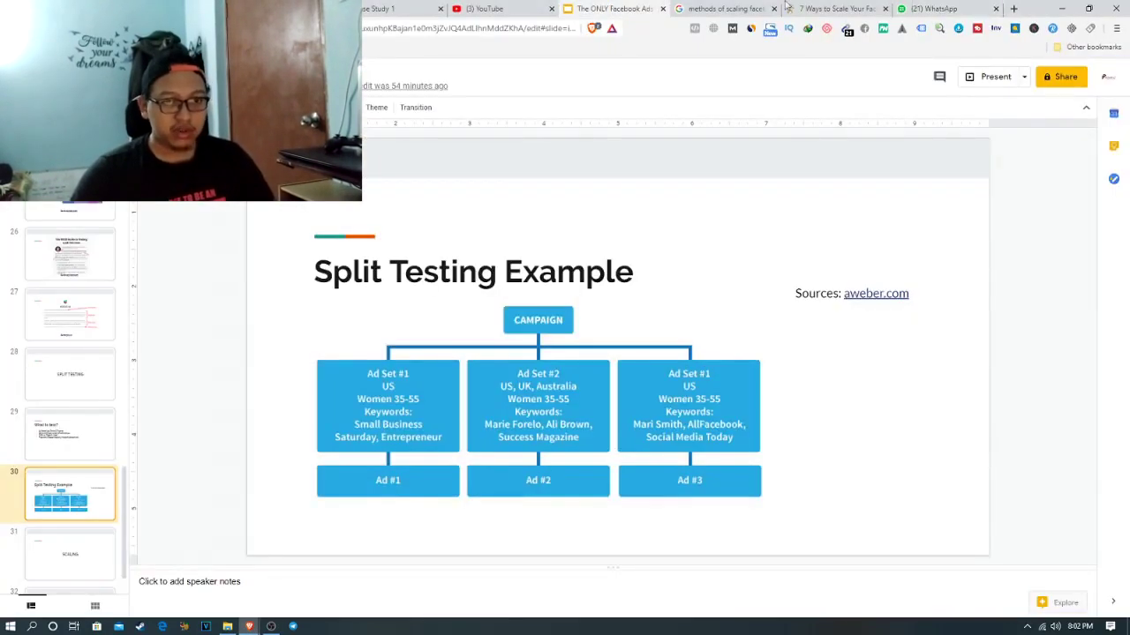
left_click(996, 8)
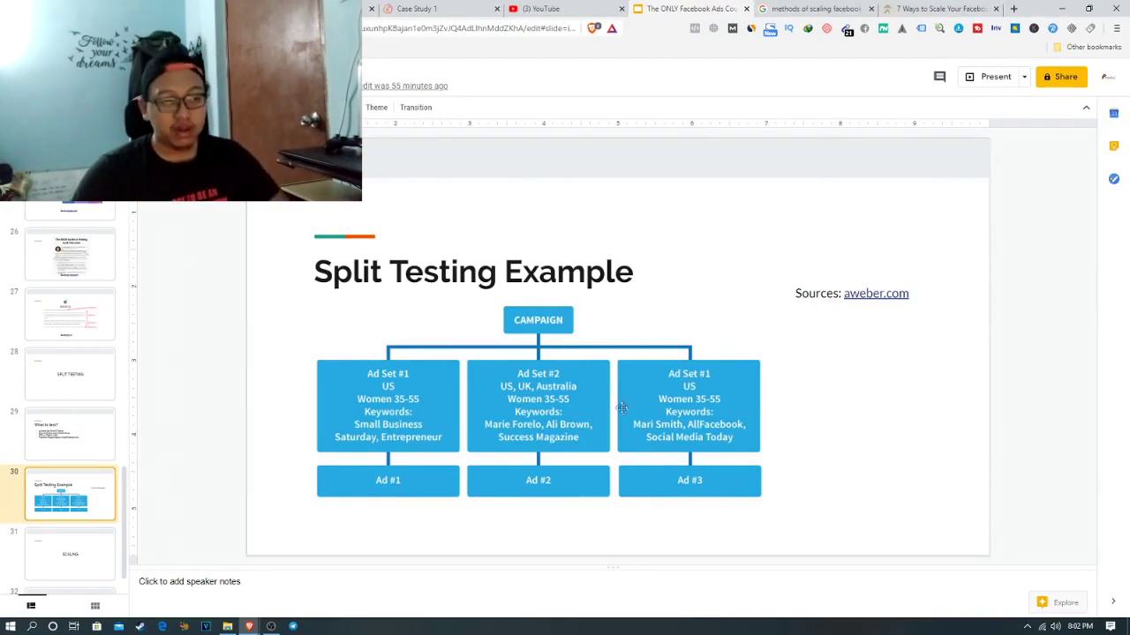
Switch back to Ads Manager and view the duplication options for the "Kelas Live - Traffic - 27 April 2020" campaign
key("alt+Tab")
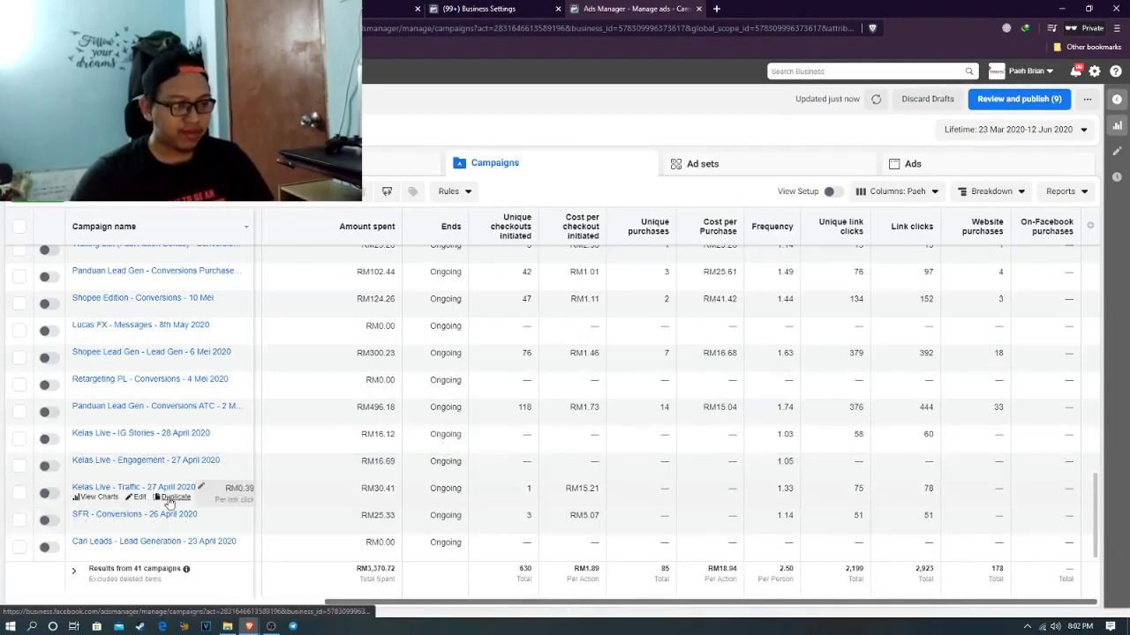
left_click(168, 497)
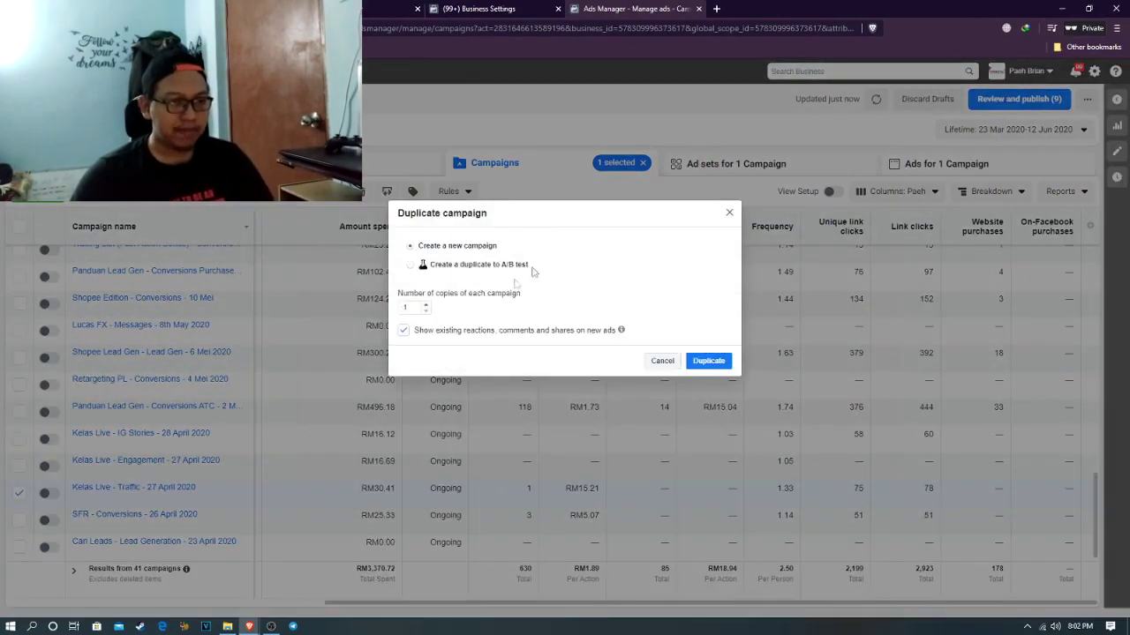
left_click(666, 364)
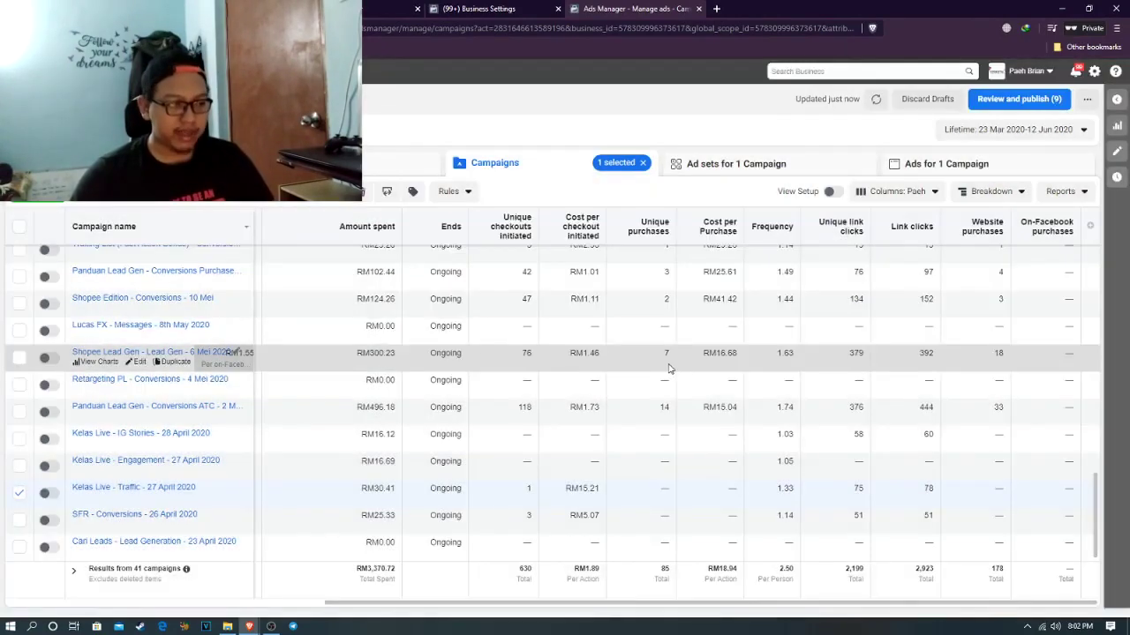
Duplicate the LLA ad set of the "Kelas Live - Traffic - 27 April 2020" campaign once into its original campaign
left_click(153, 489)
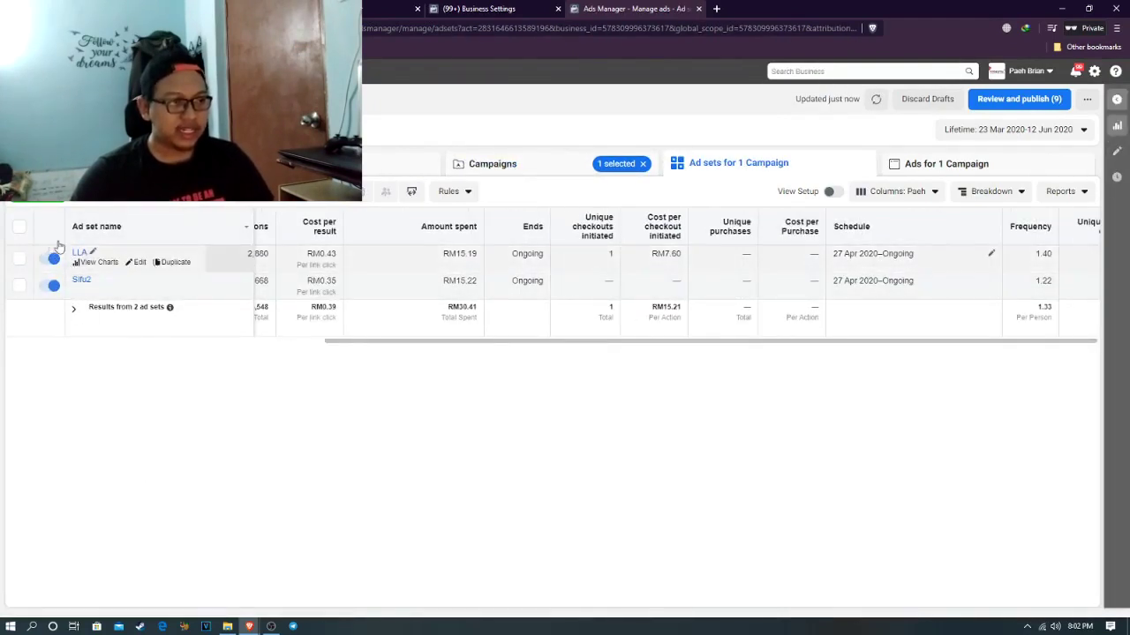
left_click(17, 261)
left_click(173, 262)
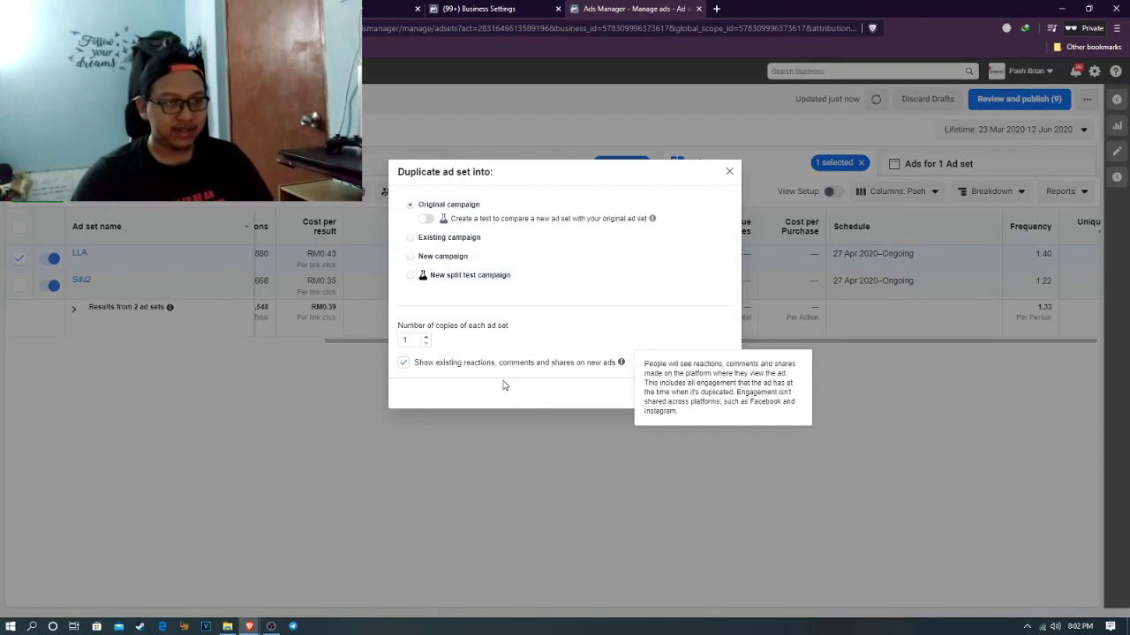
left_click(710, 397)
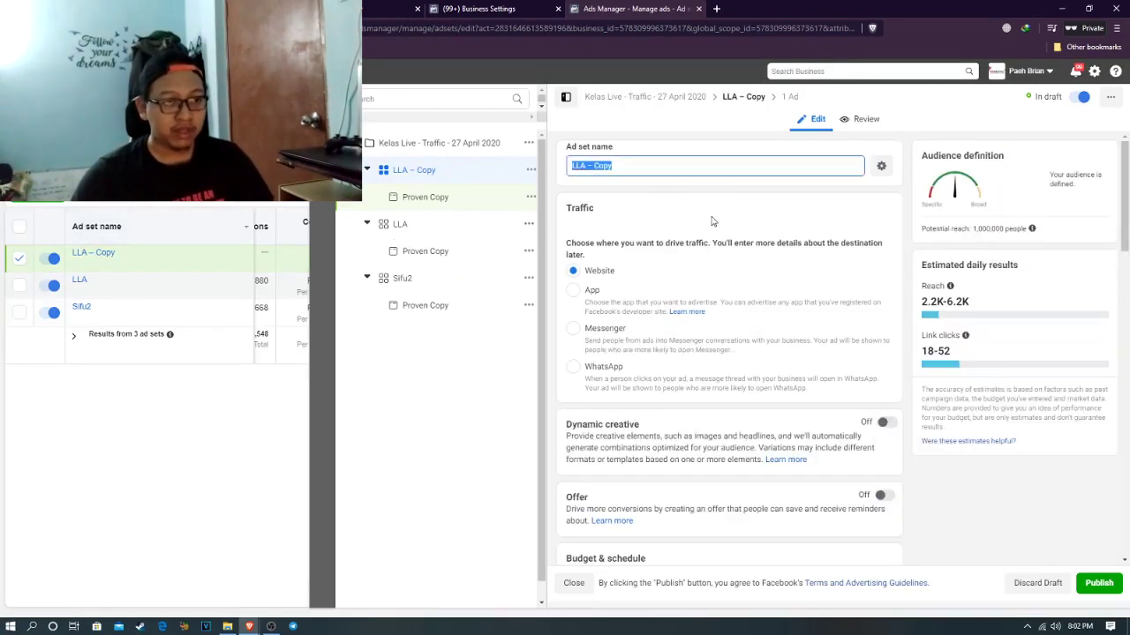
Compare the audience settings of the Sifu2 and LLA ad sets, including detailed targeting interests and custom audiences
left_click(402, 279)
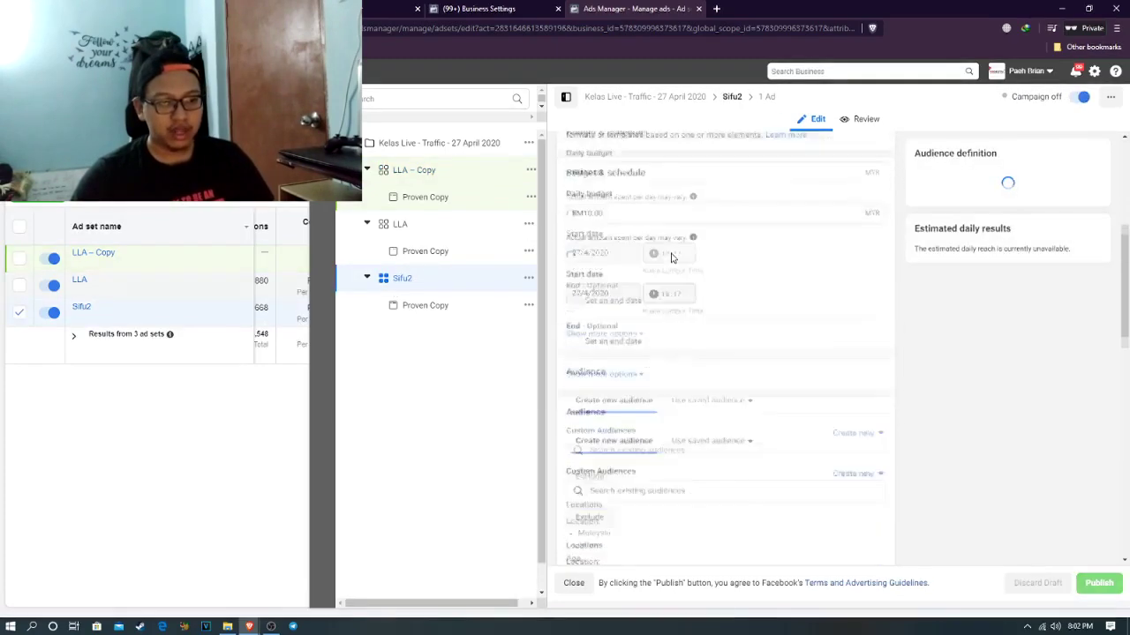
scroll(671, 258, "down", 5)
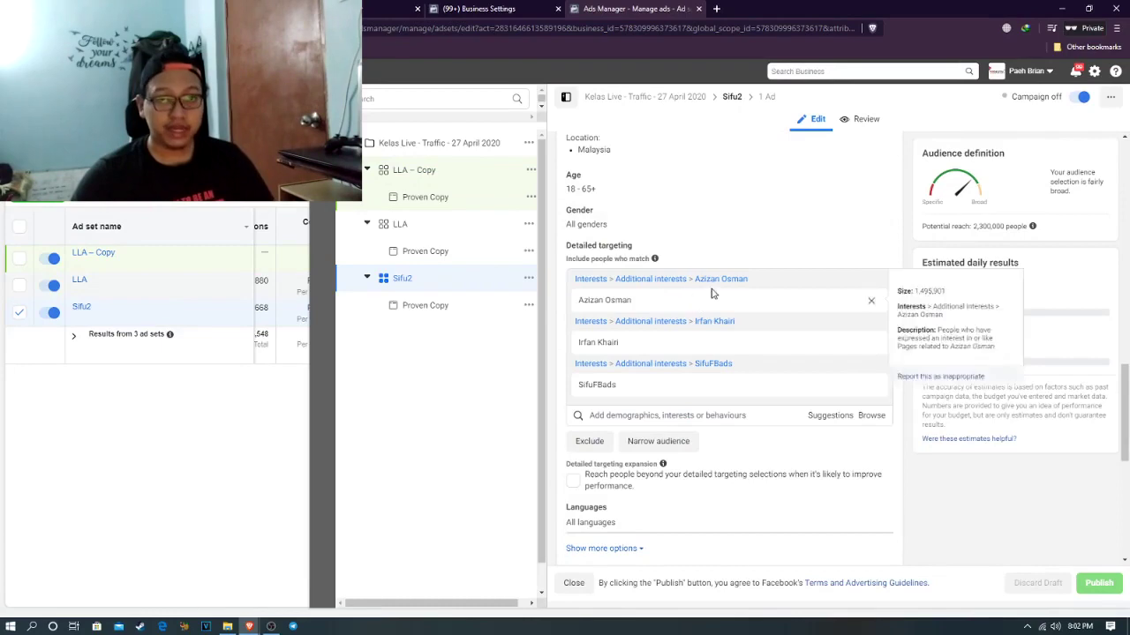
left_click(416, 232)
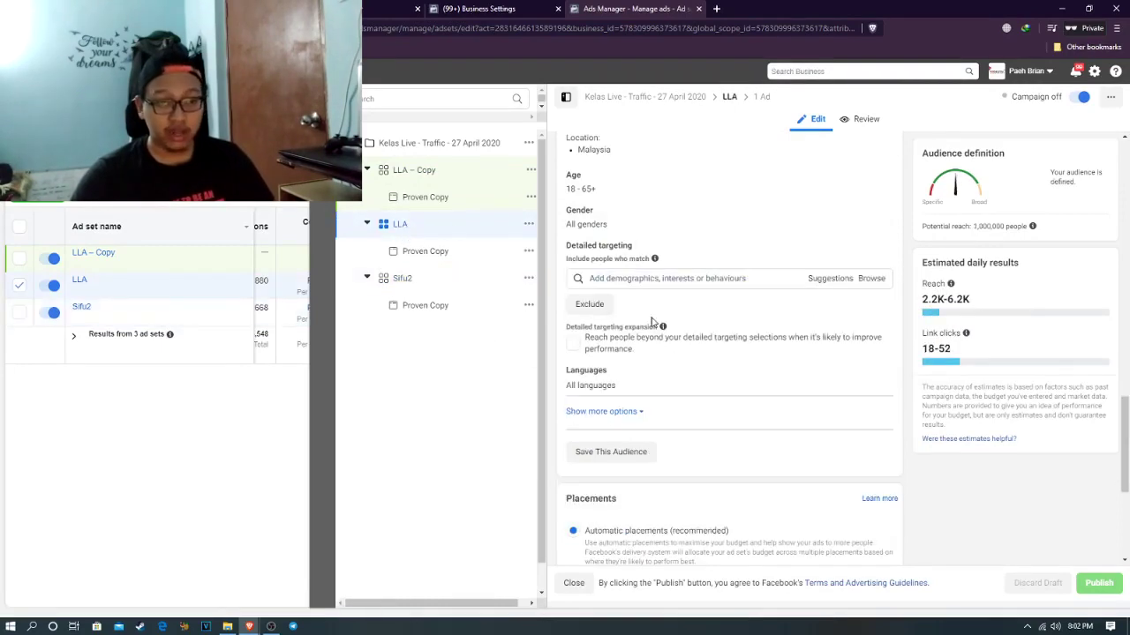
scroll(651, 322, "up", 5)
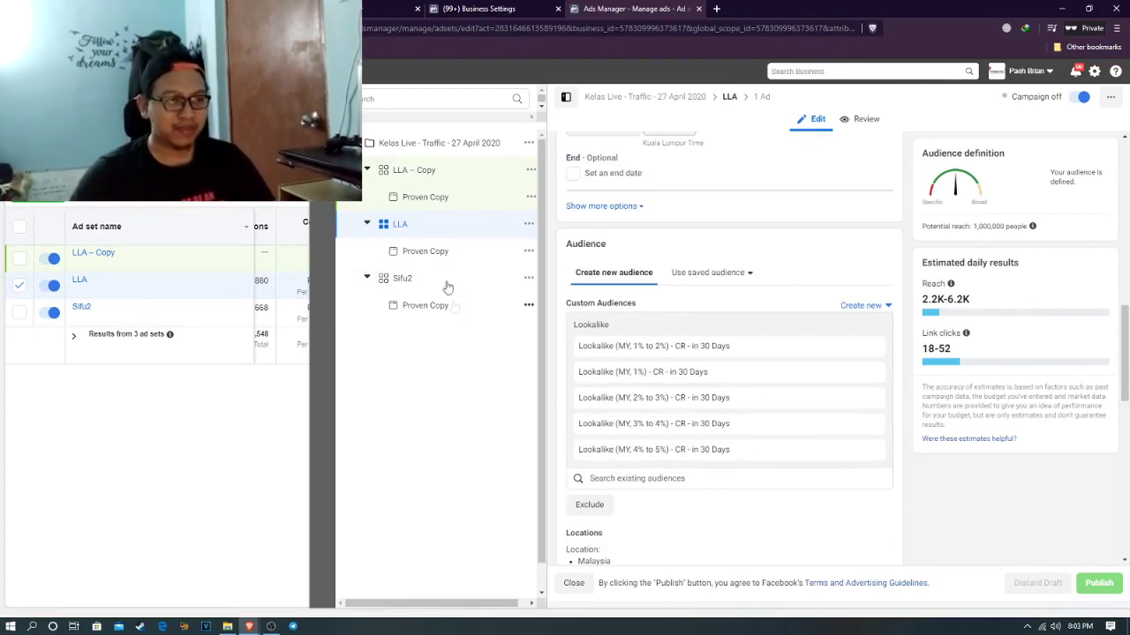
Remove all five Malaysian lookalike custom audiences from the "LLA – Copy" ad set
left_click(423, 176)
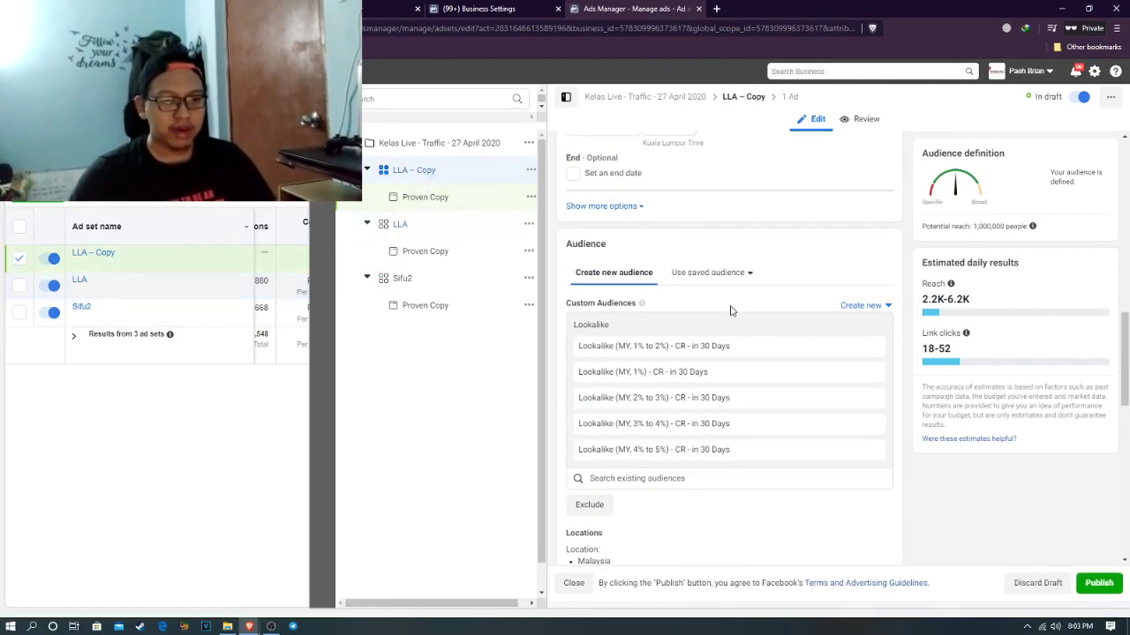
left_click(873, 347)
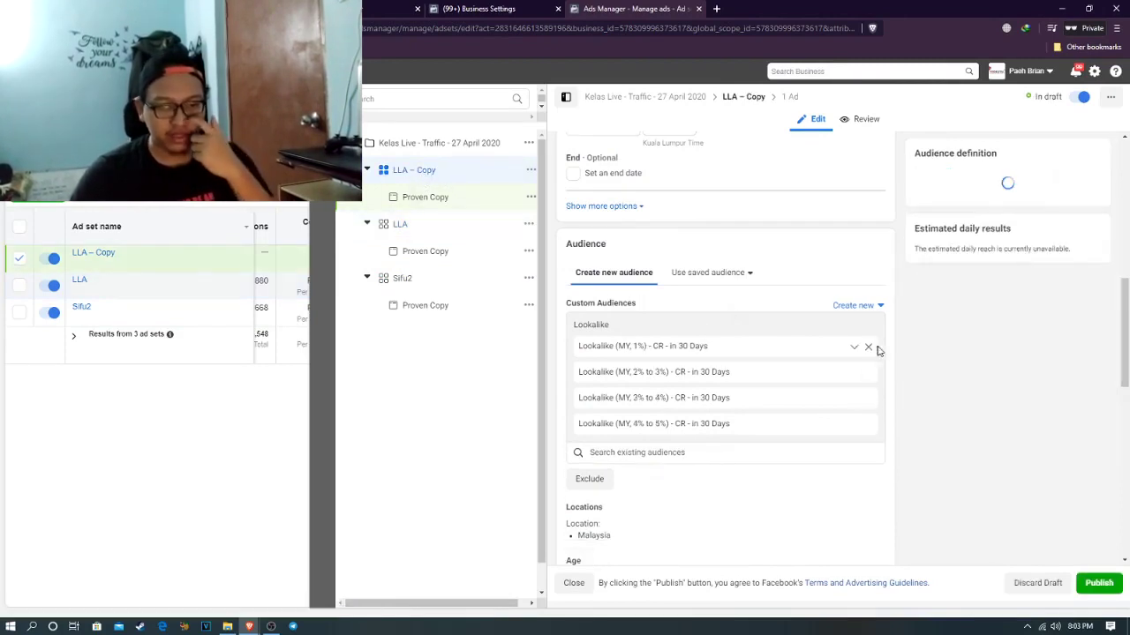
left_click(868, 347)
left_click(868, 348)
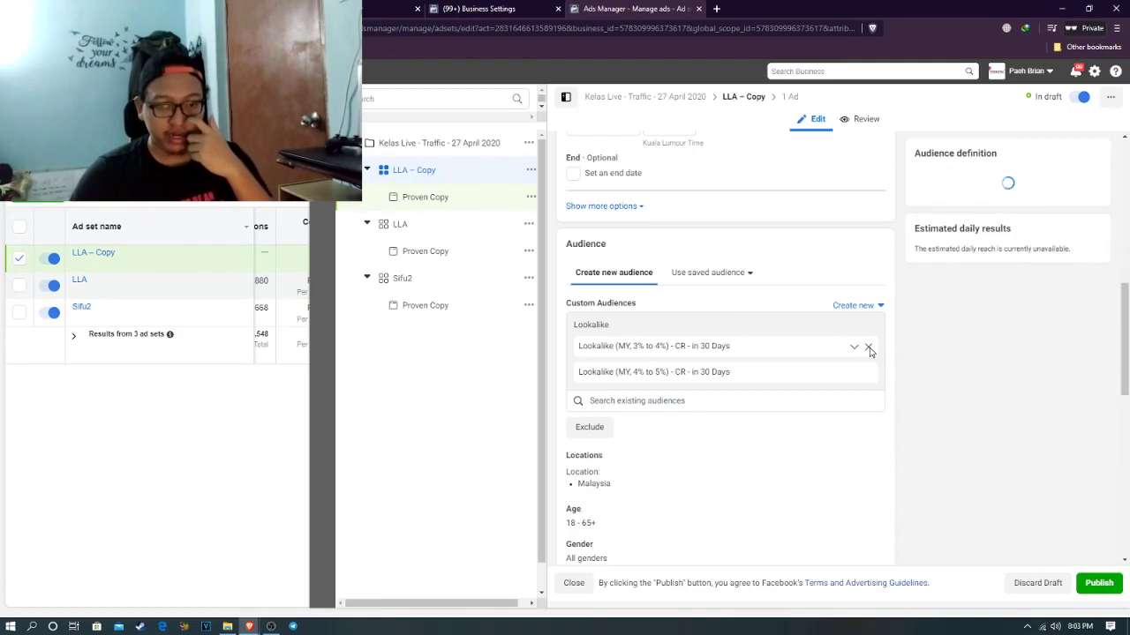
left_click(868, 347)
left_click(869, 346)
scroll(698, 448, "down", 1)
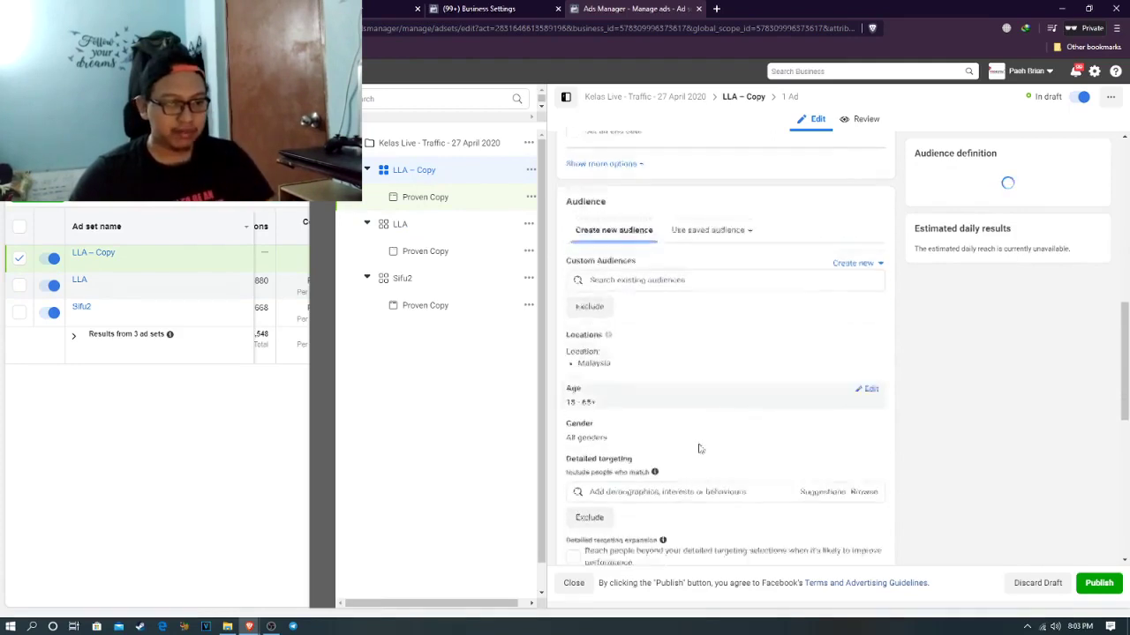
Add the Digital marketing interest to the detailed targeting of the "LLA – Copy" ad set
left_click(678, 475)
type("digit")
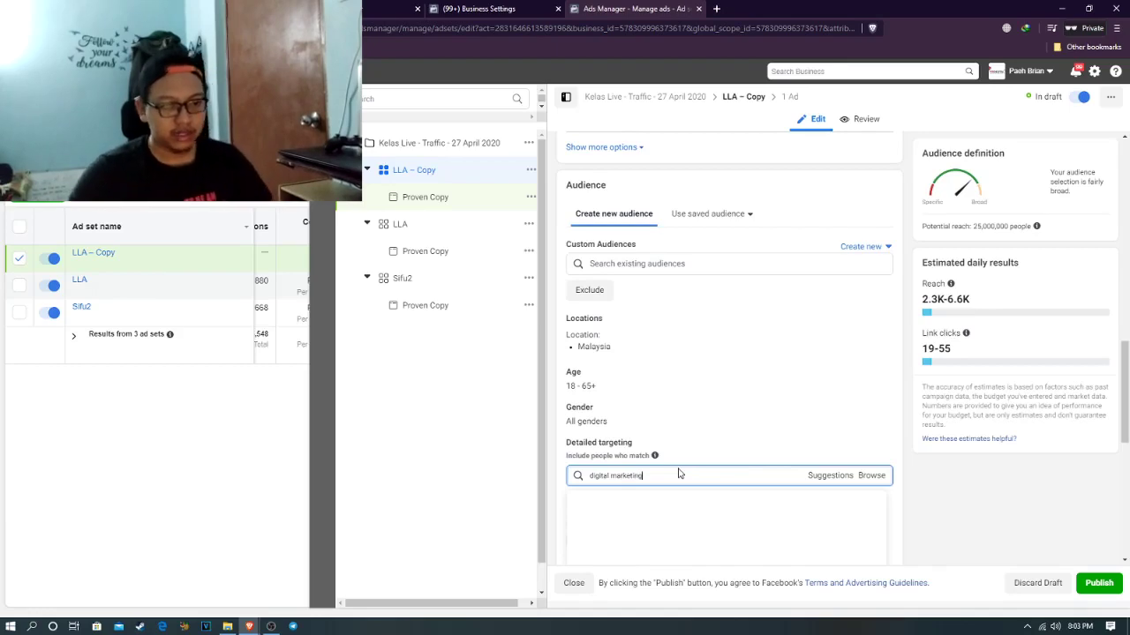
type("al marketing")
left_click(642, 503)
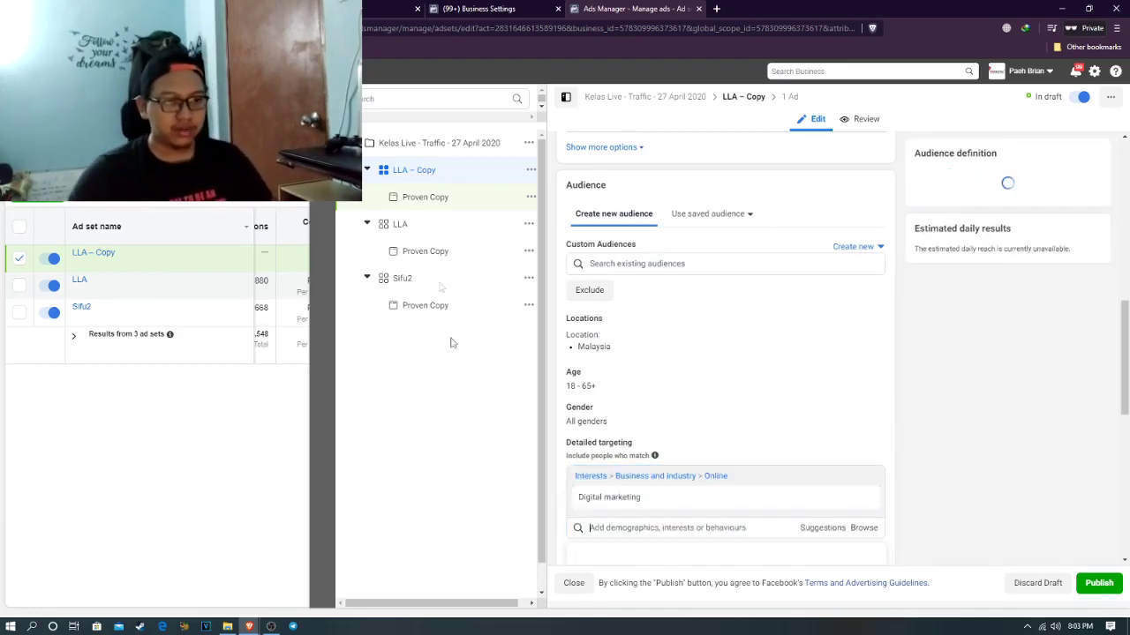
Rename the "LLA – Copy" ad set as "Digital Marketing"
scroll(676, 312, "up", 10)
left_click_drag(630, 166, 551, 170)
type("Digital")
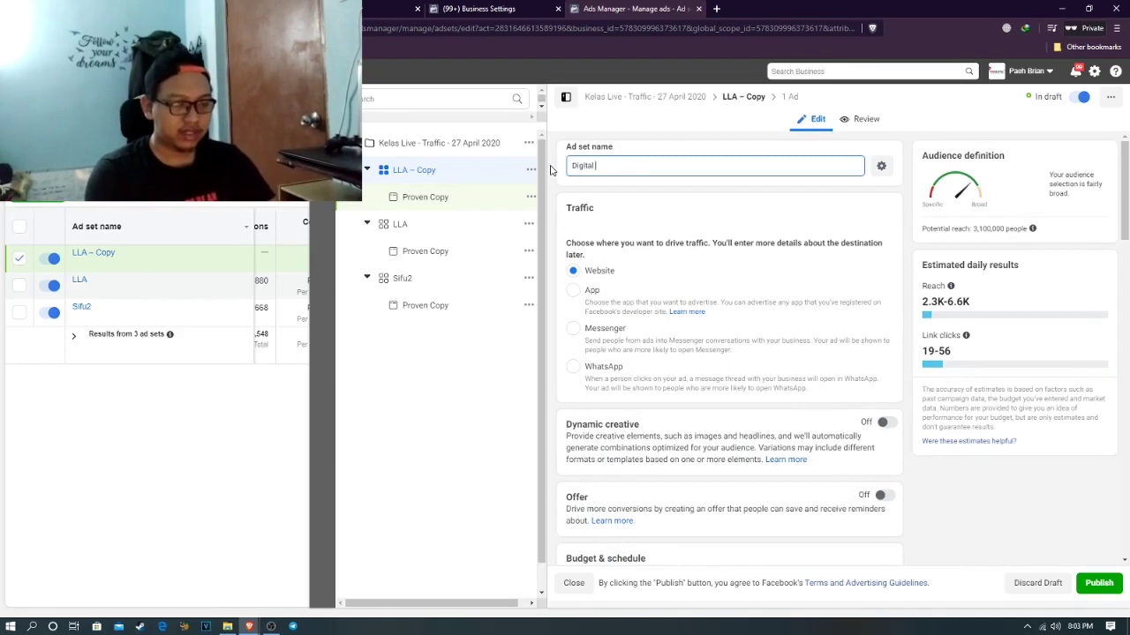
type(" Ma")
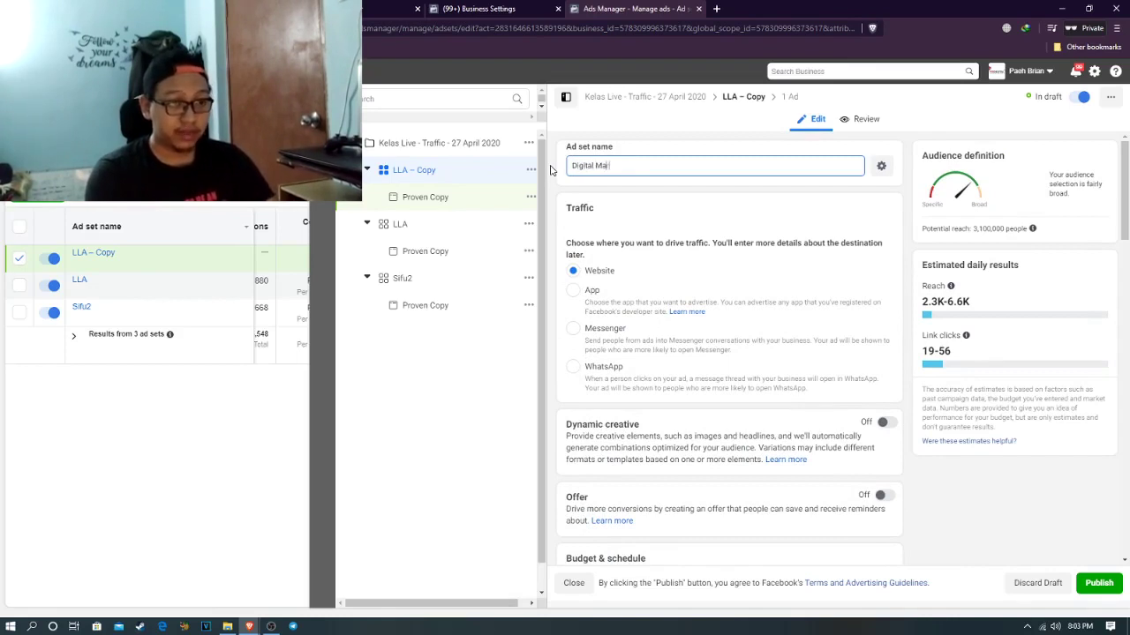
type("rketing")
left_click(406, 389)
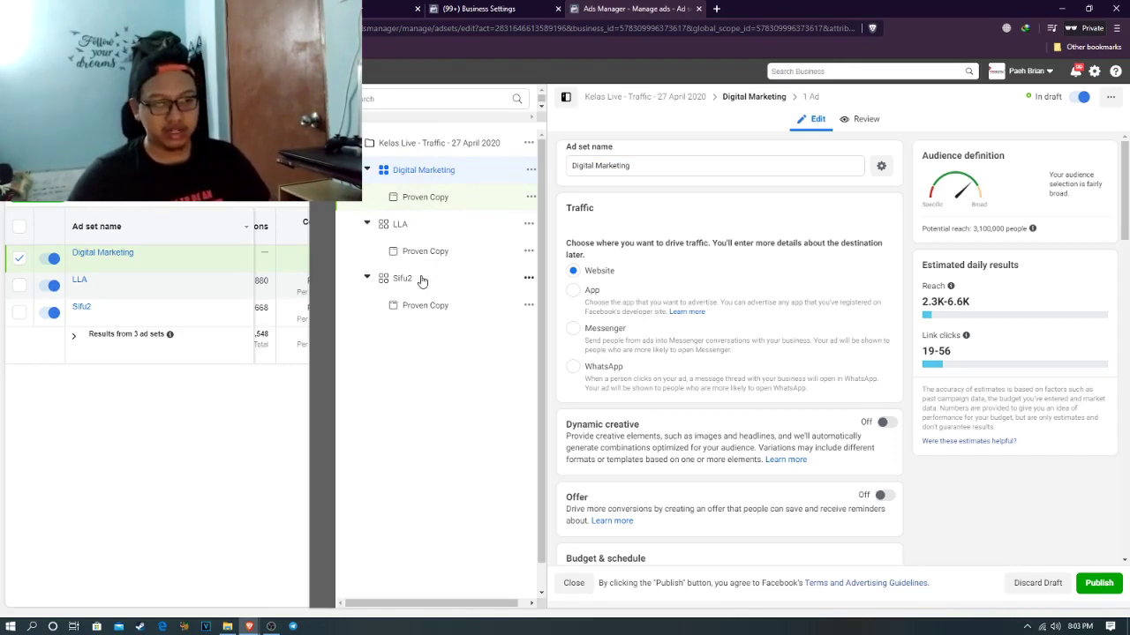
Quickly duplicate the Proven Copy ad inside the Digital Marketing ad set
left_click(434, 204)
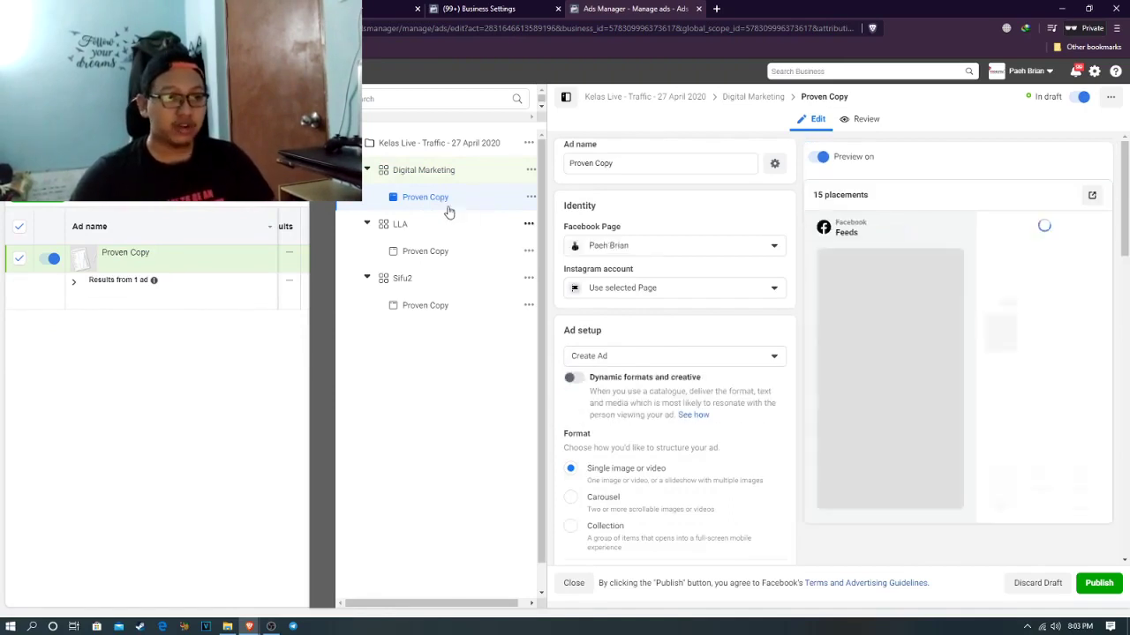
left_click(532, 198)
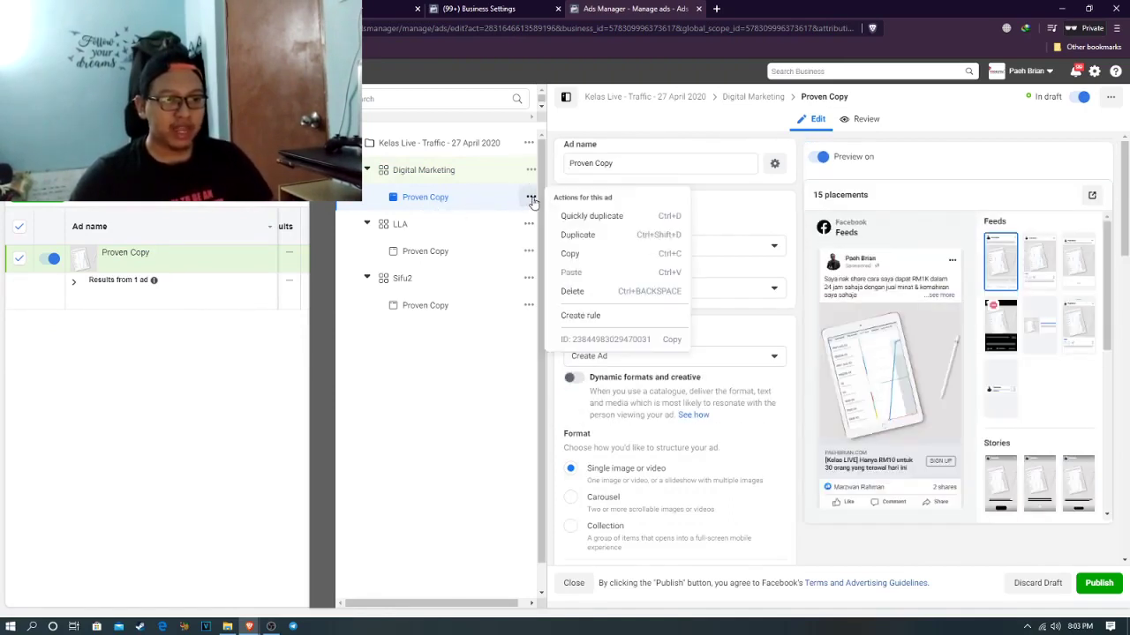
left_click(585, 217)
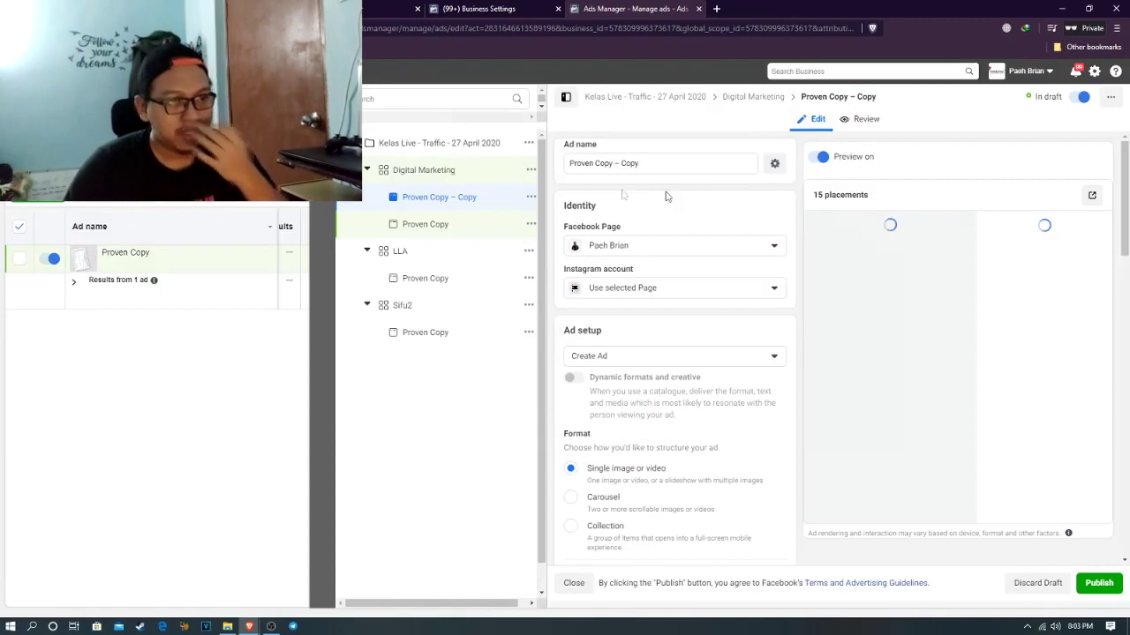
Rename the duplicated ad as "Proven Copy #2" and go to its primary text
left_click_drag(640, 164, 615, 165)
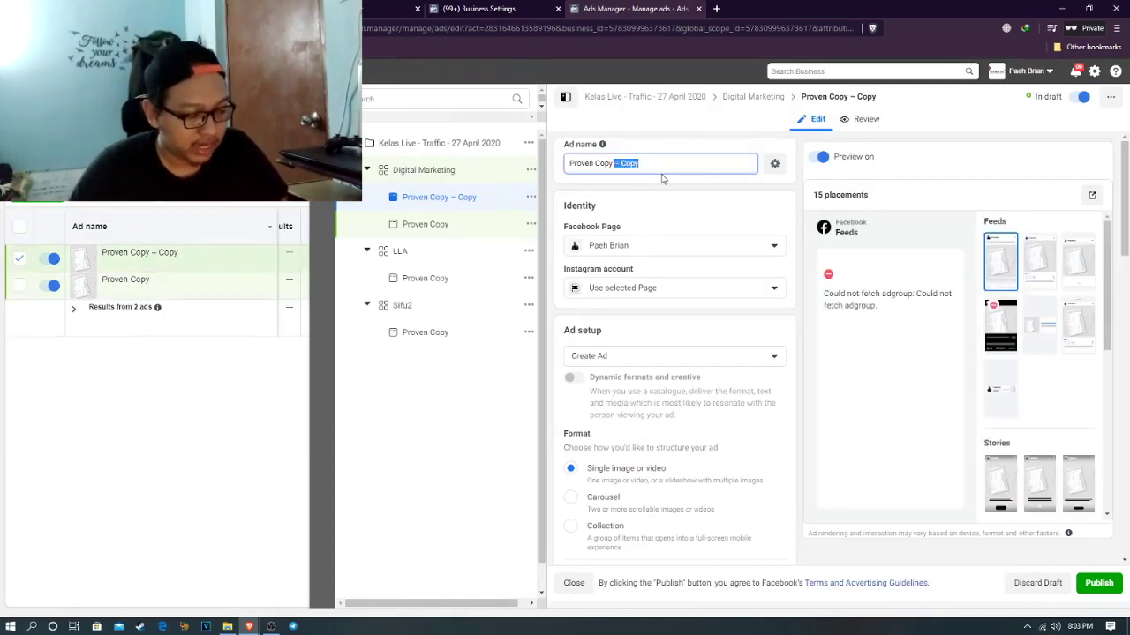
key("BackSpace")
type("#")
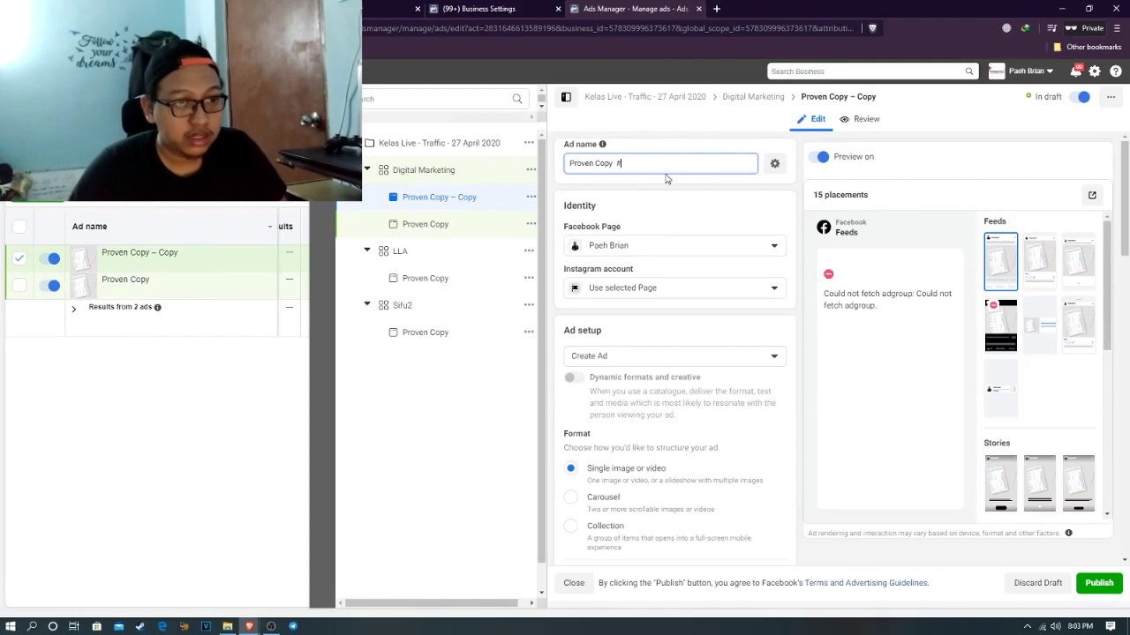
type("2")
scroll(671, 179, "down", 10)
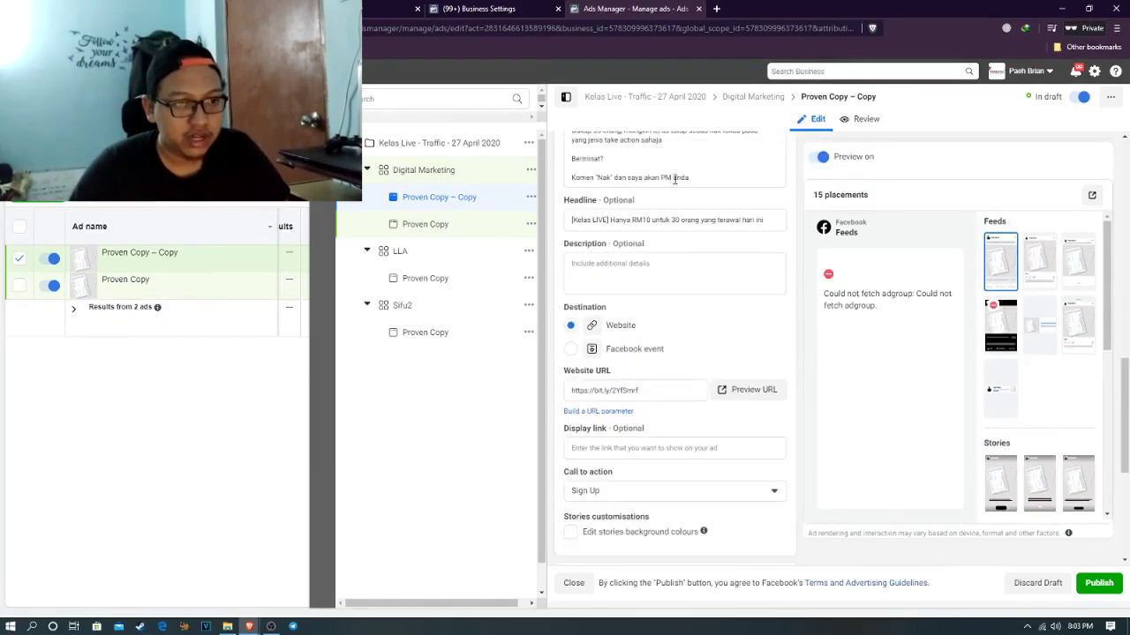
left_click(689, 181)
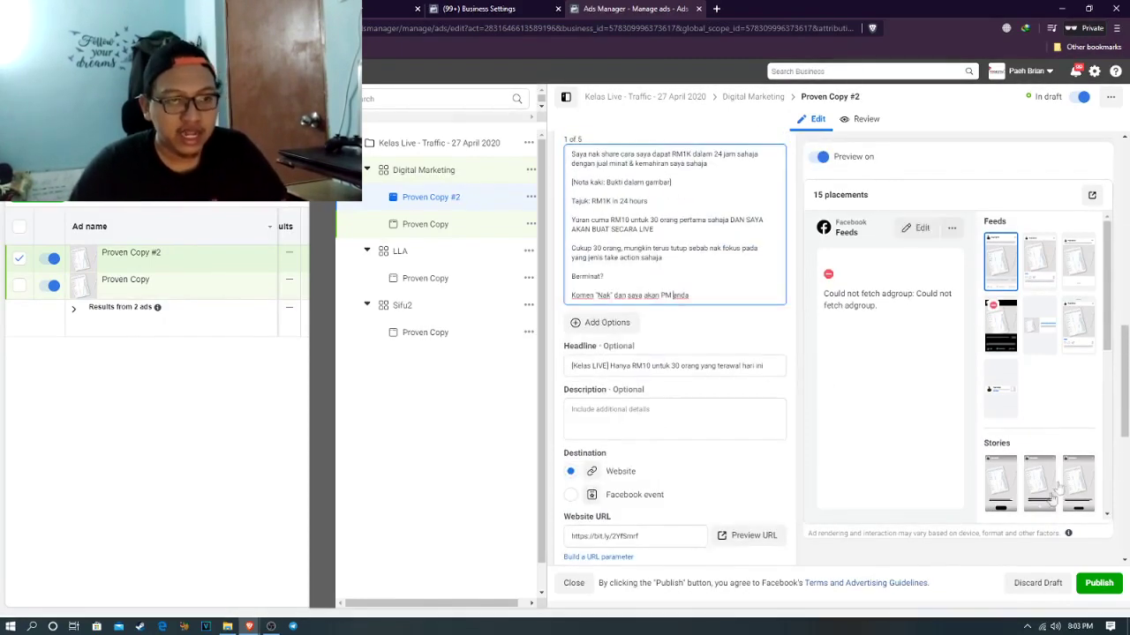
Review the "Kelas Live - Traffic - 27 April 2020" campaign and its ads together, then close the editor and return to the campaign list
left_click(642, 99)
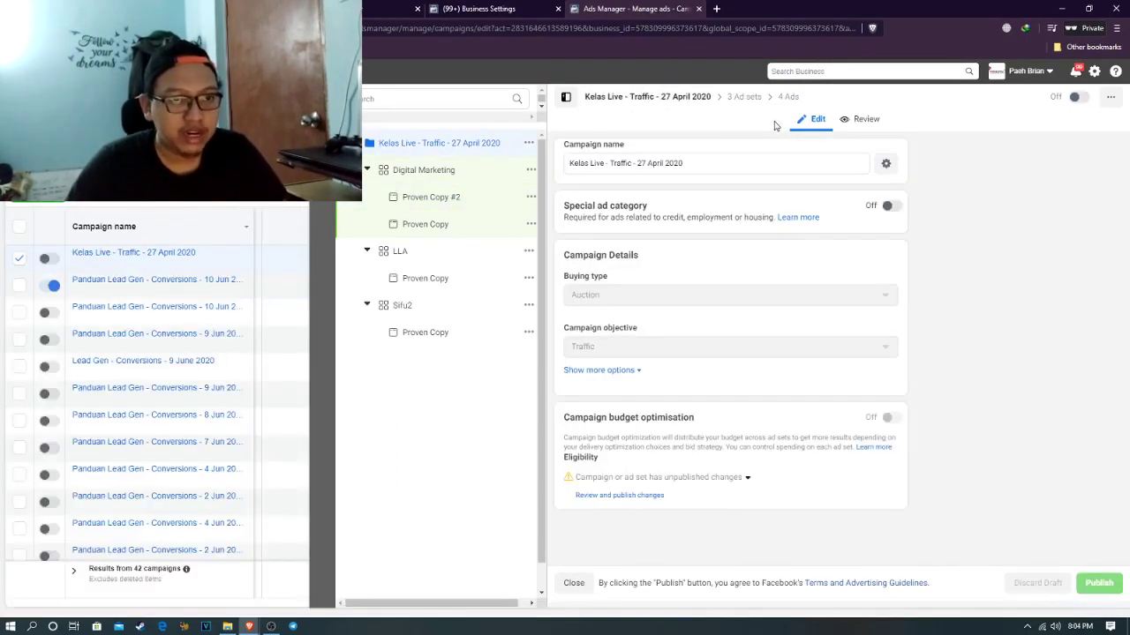
left_click(785, 99)
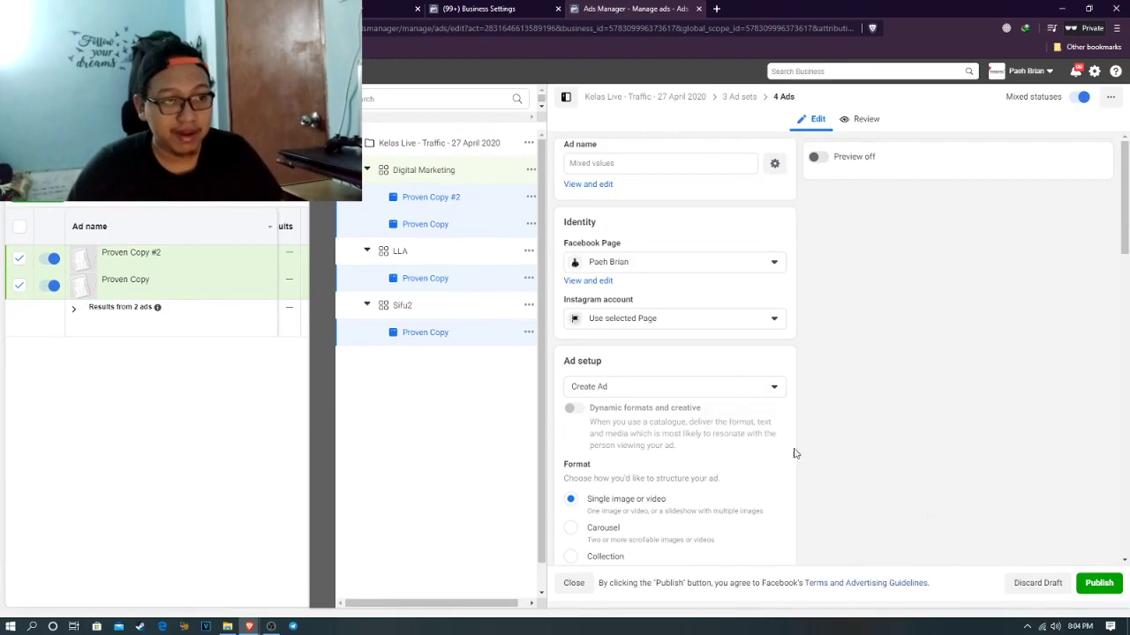
left_click(566, 96)
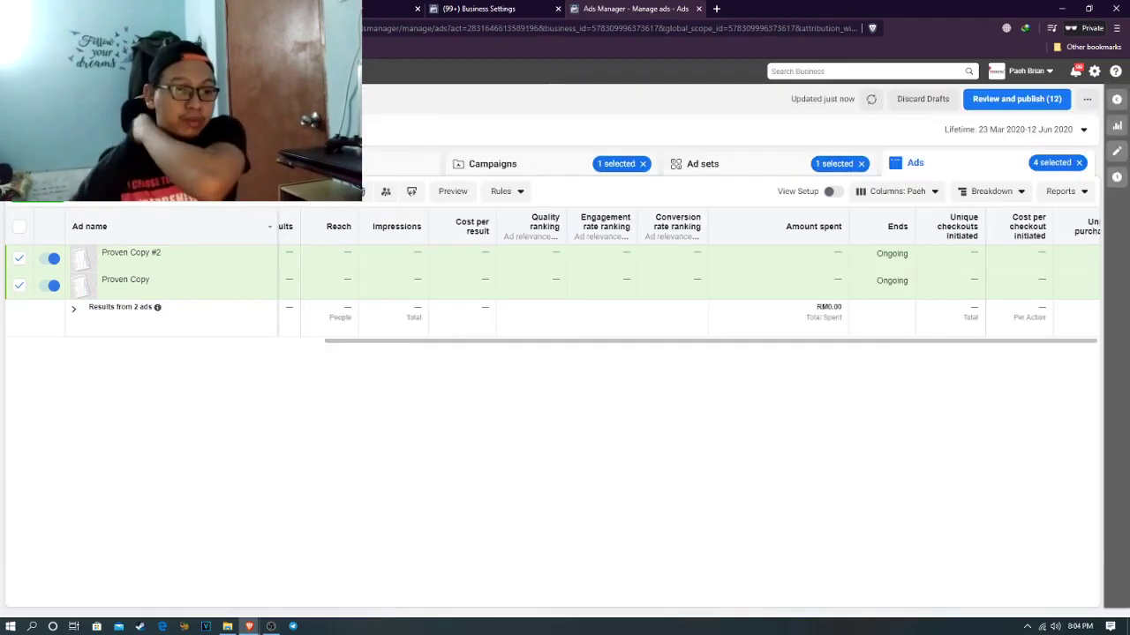
left_click(550, 170)
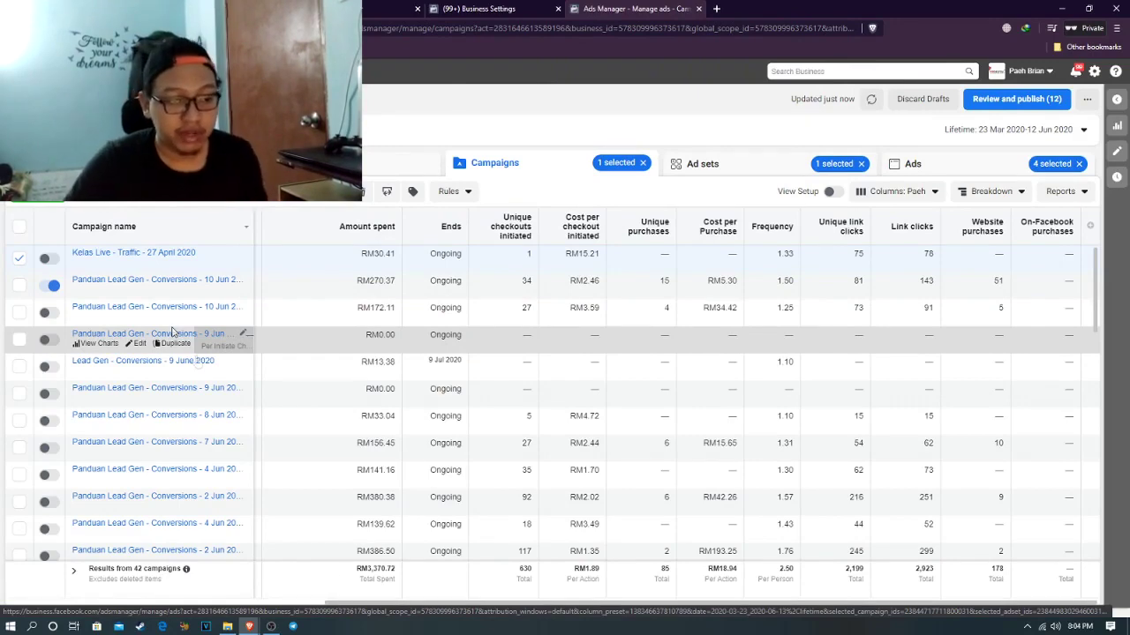
scroll(218, 437, "left", 10)
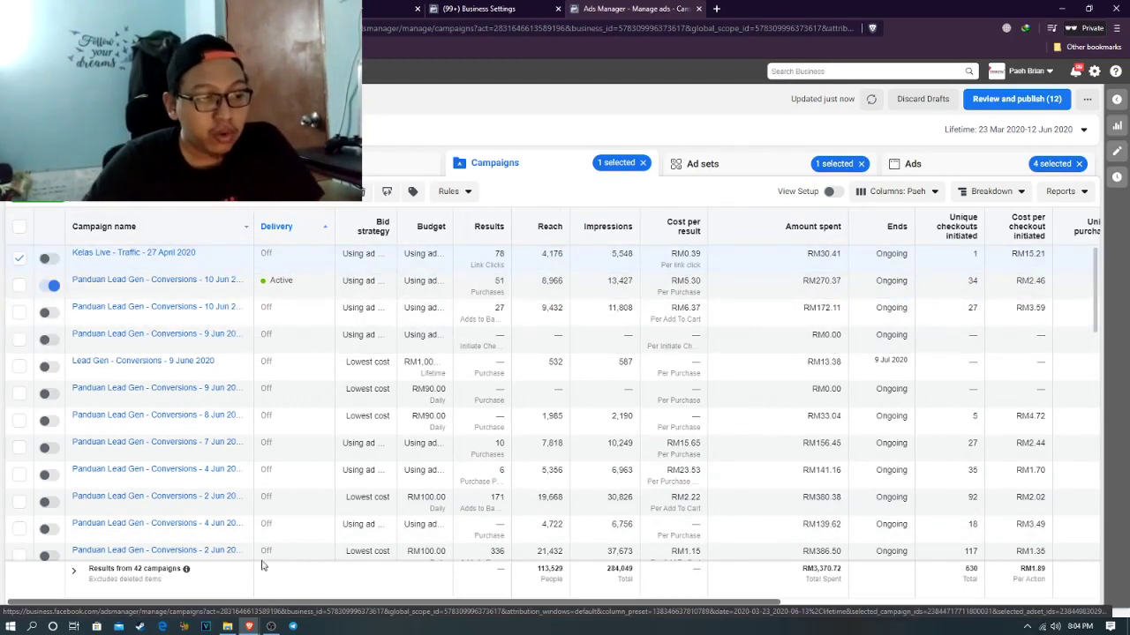
Switch to the Google Slides presentation and show the Scaling slide followed by the Methods of Scaling slide
mouse_move(249, 627)
left_click(184, 576)
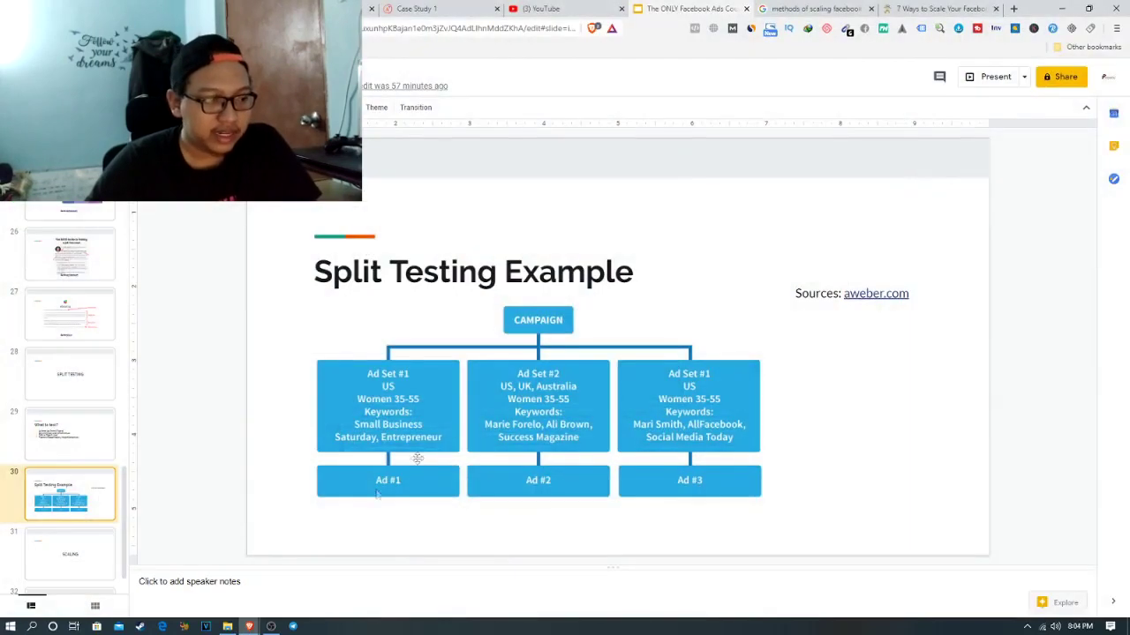
left_click(77, 547)
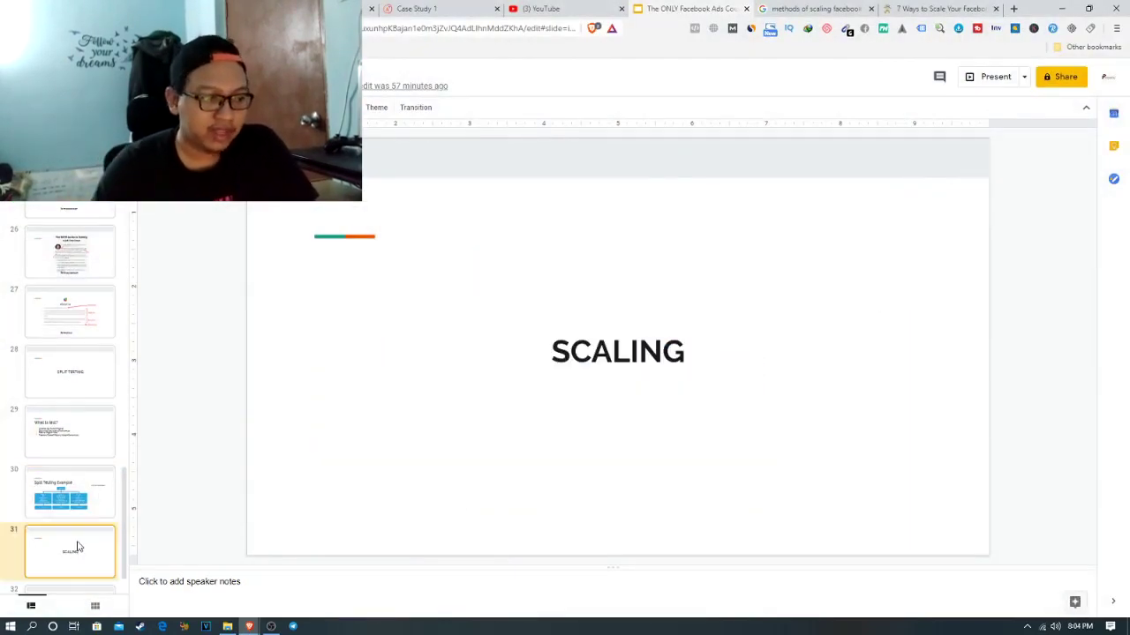
key("Down")
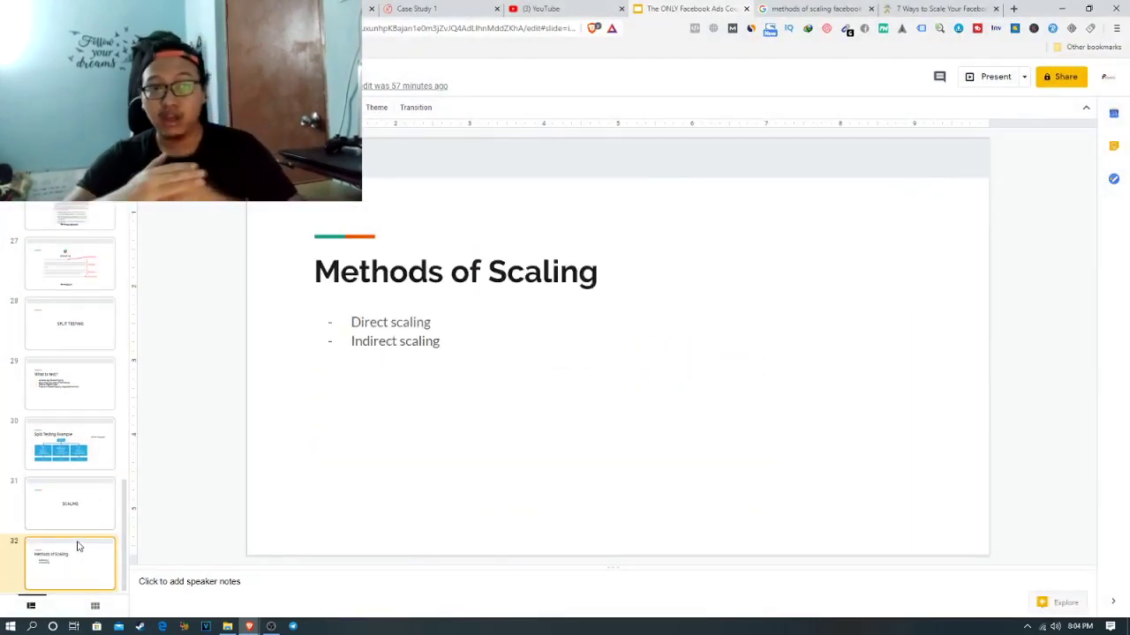
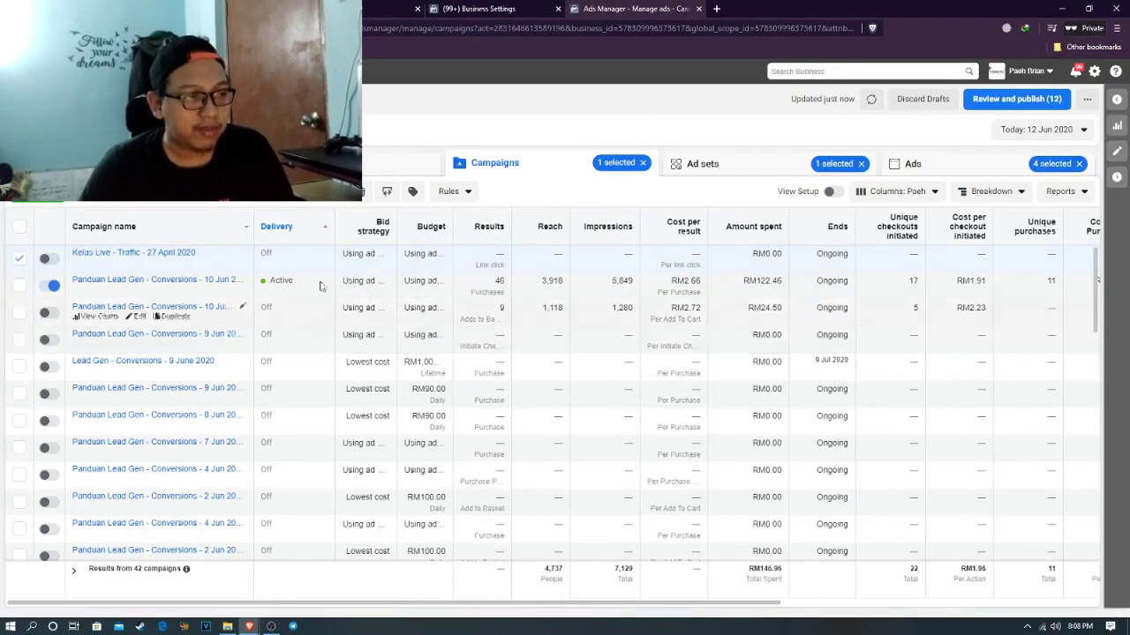
Deselect the Kelas Live campaign and list the ad sets of the active "Panduan Lead Gen - Conversions - 10 Jun 2020" campaign
left_click(545, 251)
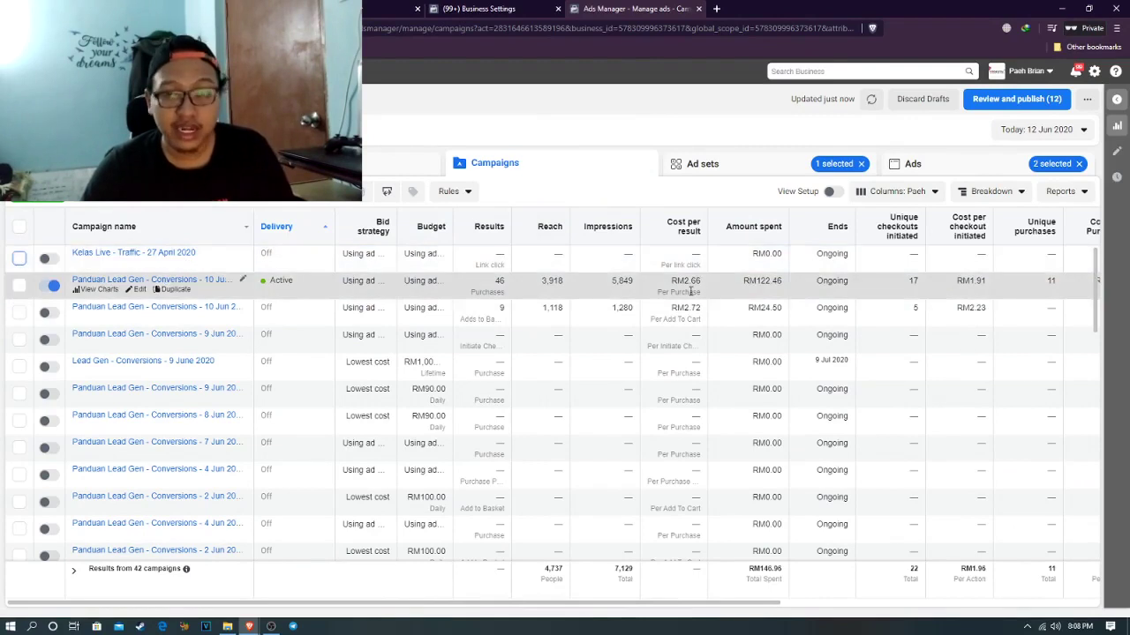
left_click(140, 289)
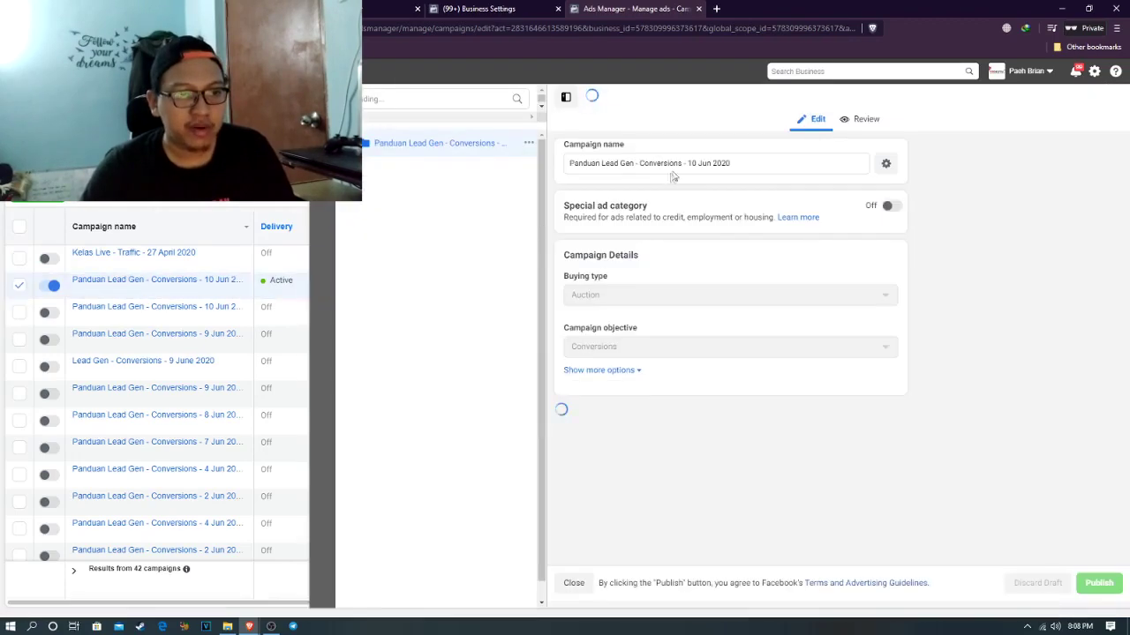
left_click(797, 104)
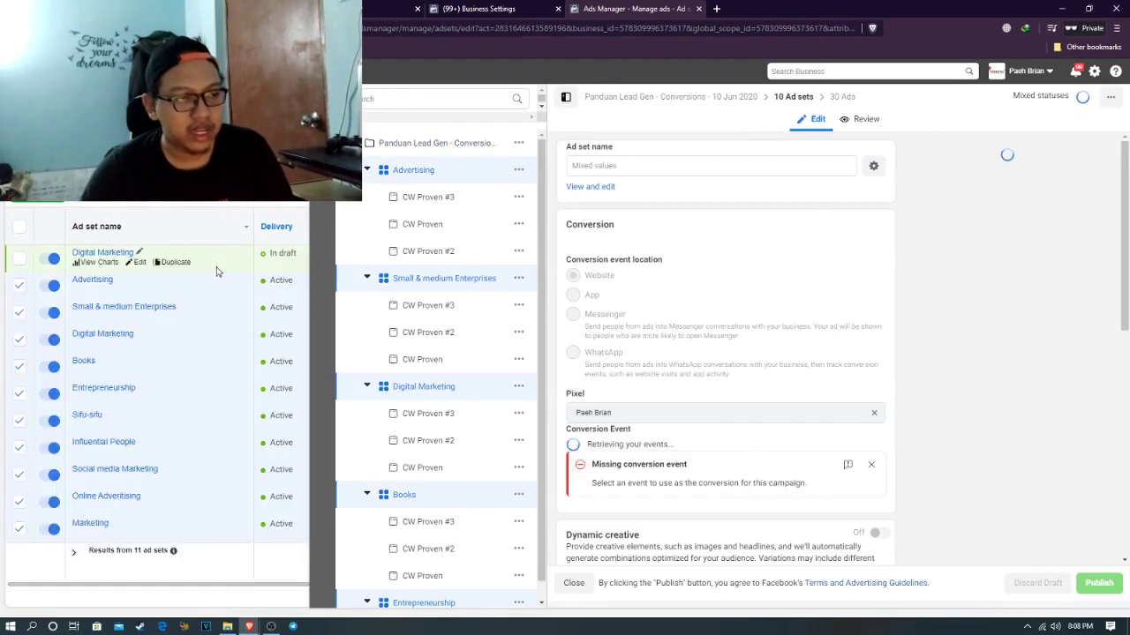
left_click(574, 582)
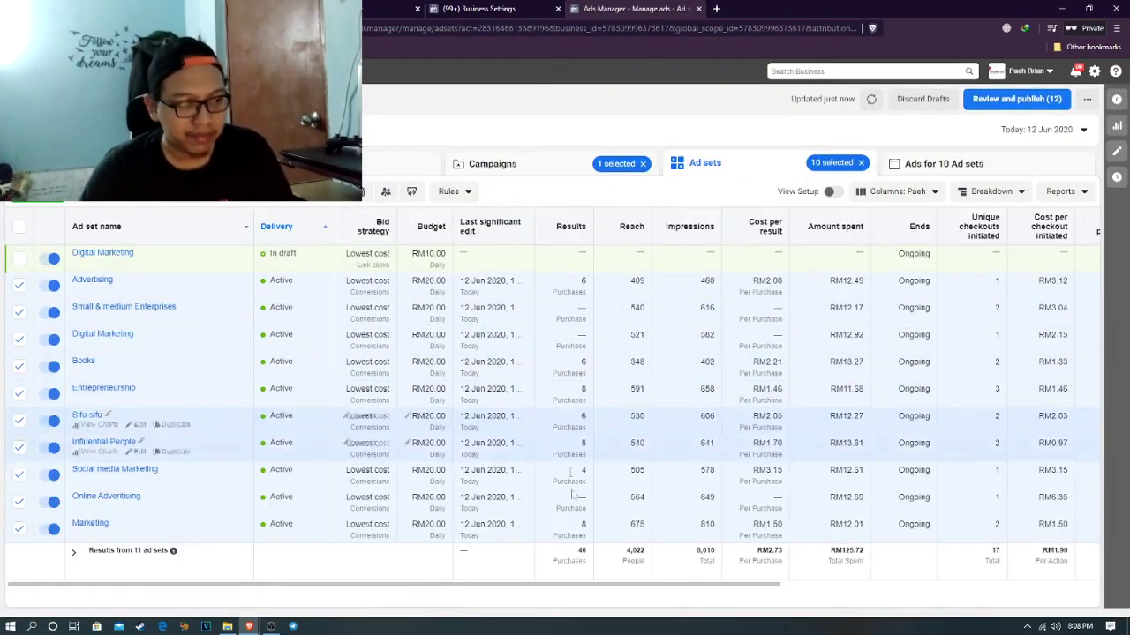
Select only the Entrepreneurship and Influential People ad sets
left_click(18, 396)
left_click(19, 448)
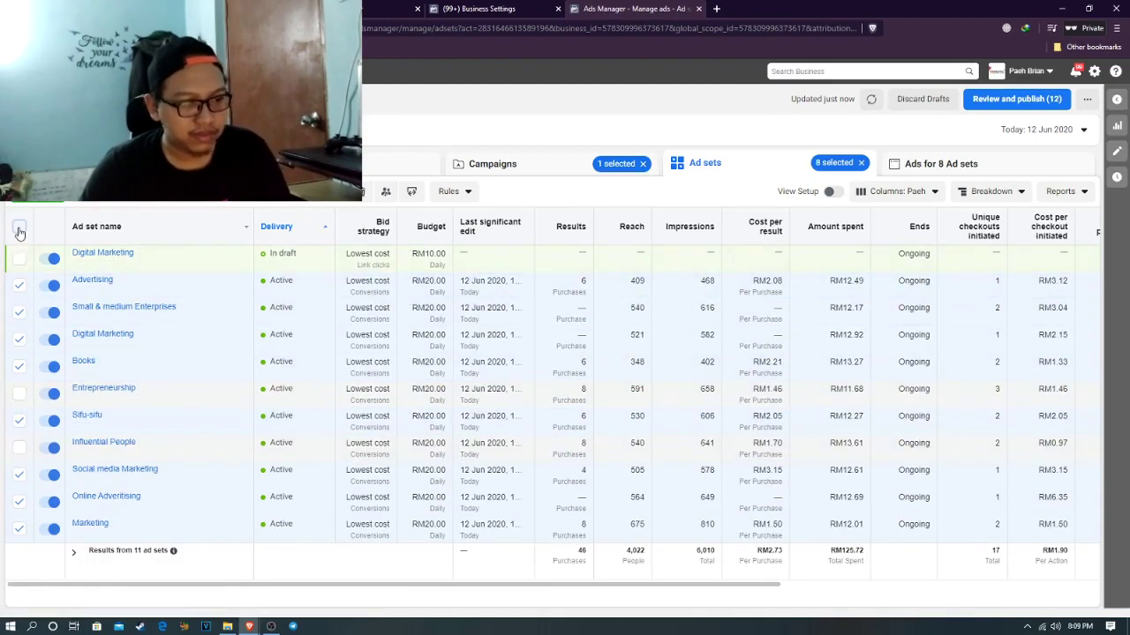
left_click(19, 227)
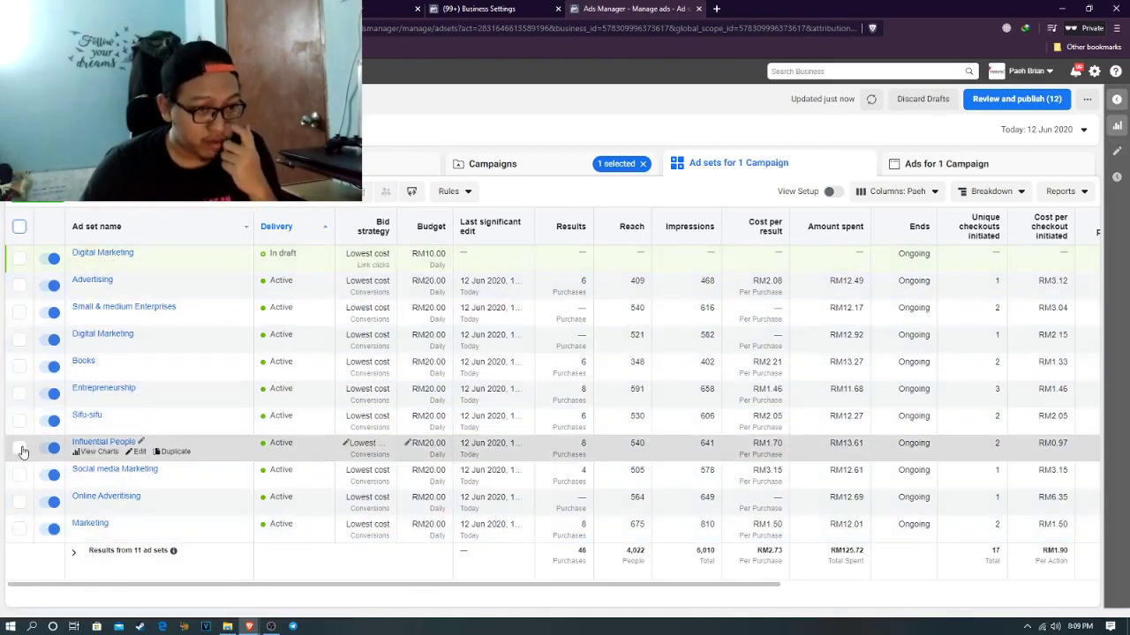
left_click(19, 448)
left_click(19, 394)
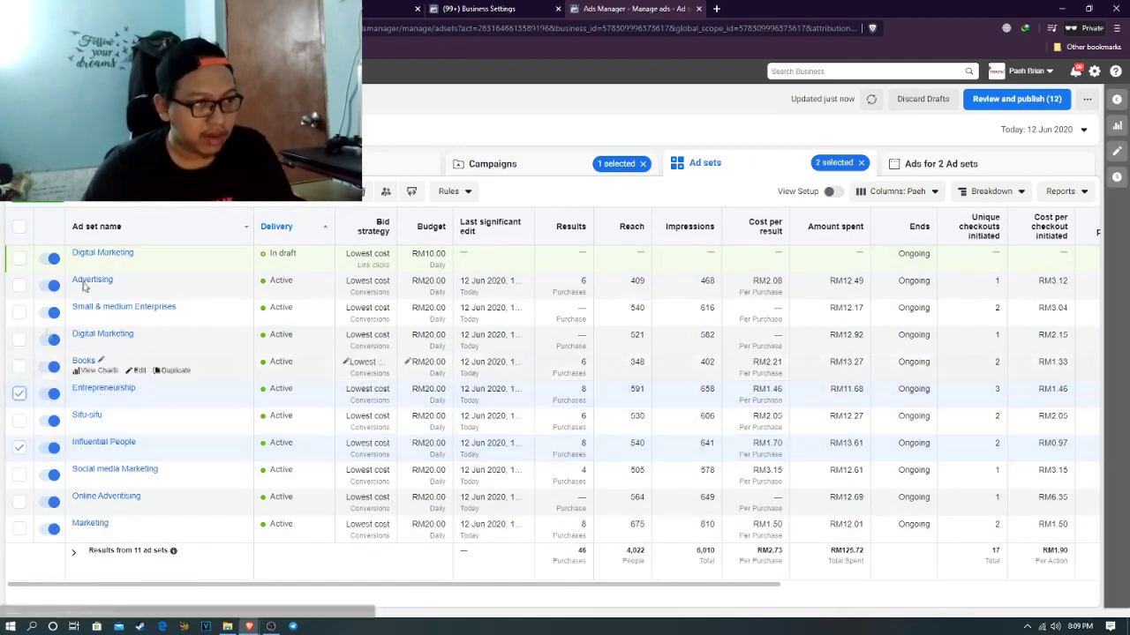
Set the daily budget of the Entrepreneurship and Influential People ad sets to RM40 and close the editor
left_click(380, 255)
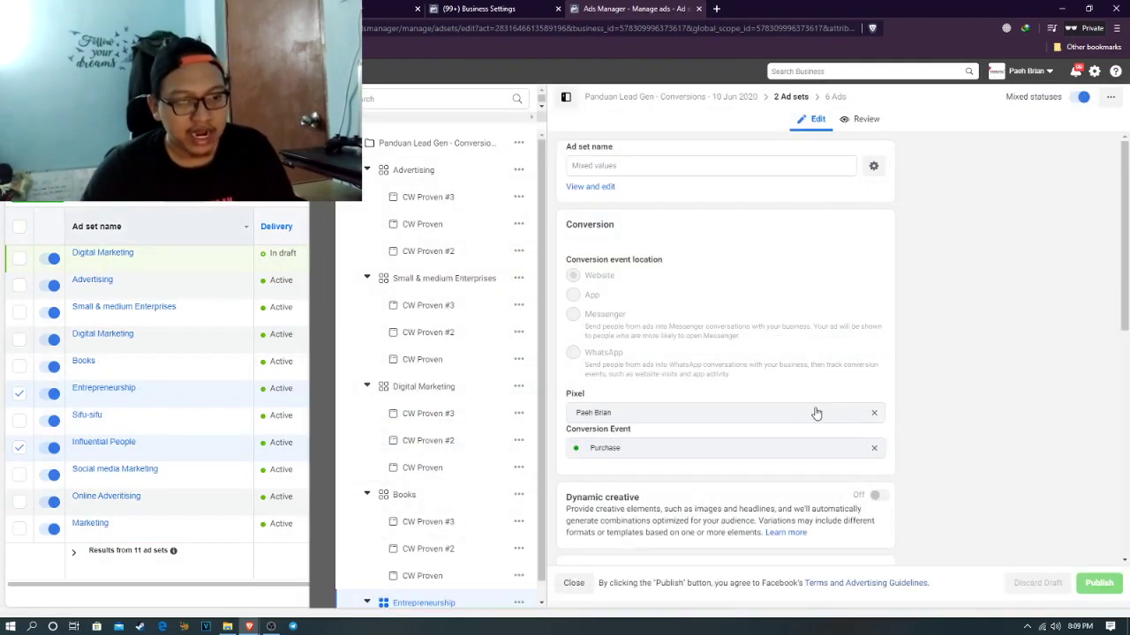
scroll(814, 411, "down", 6)
scroll(815, 411, "up", 3)
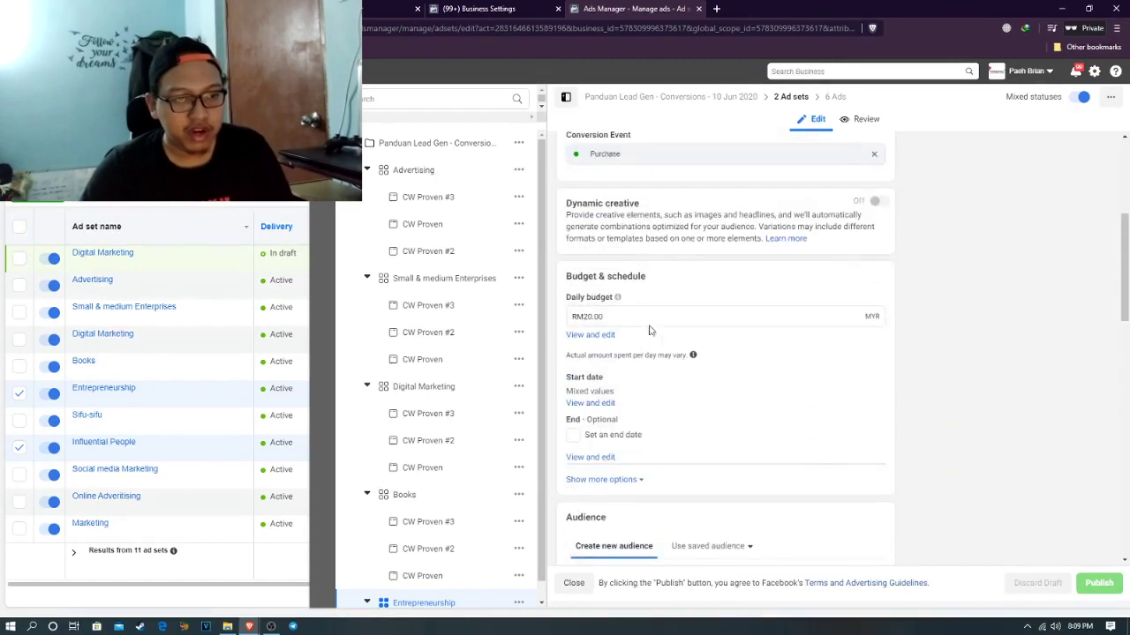
triple_click(689, 317)
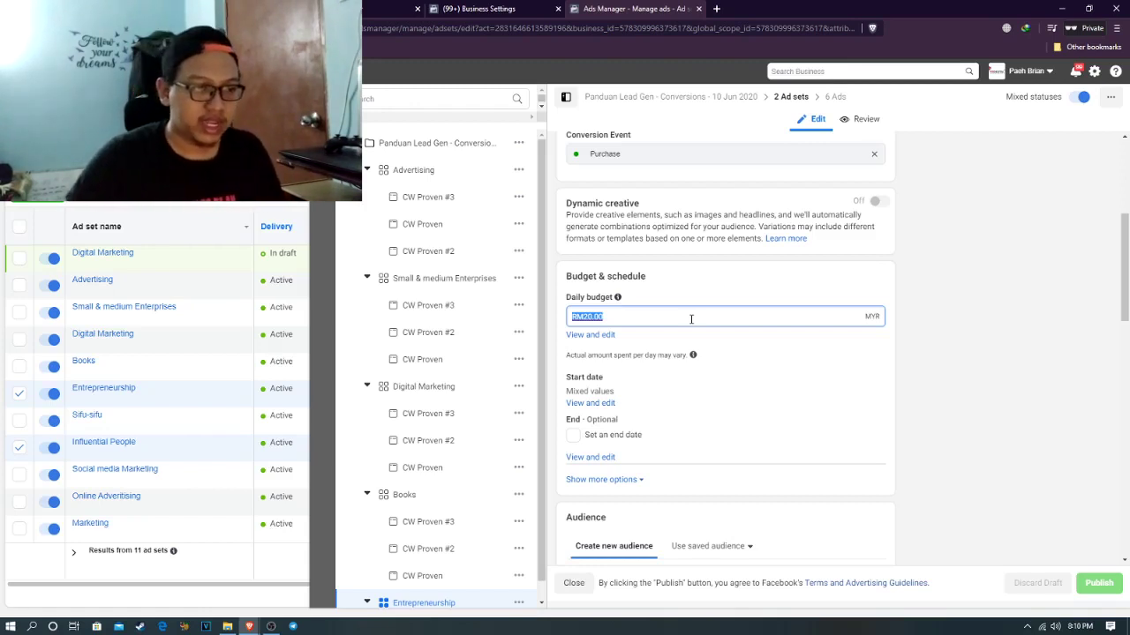
type("40")
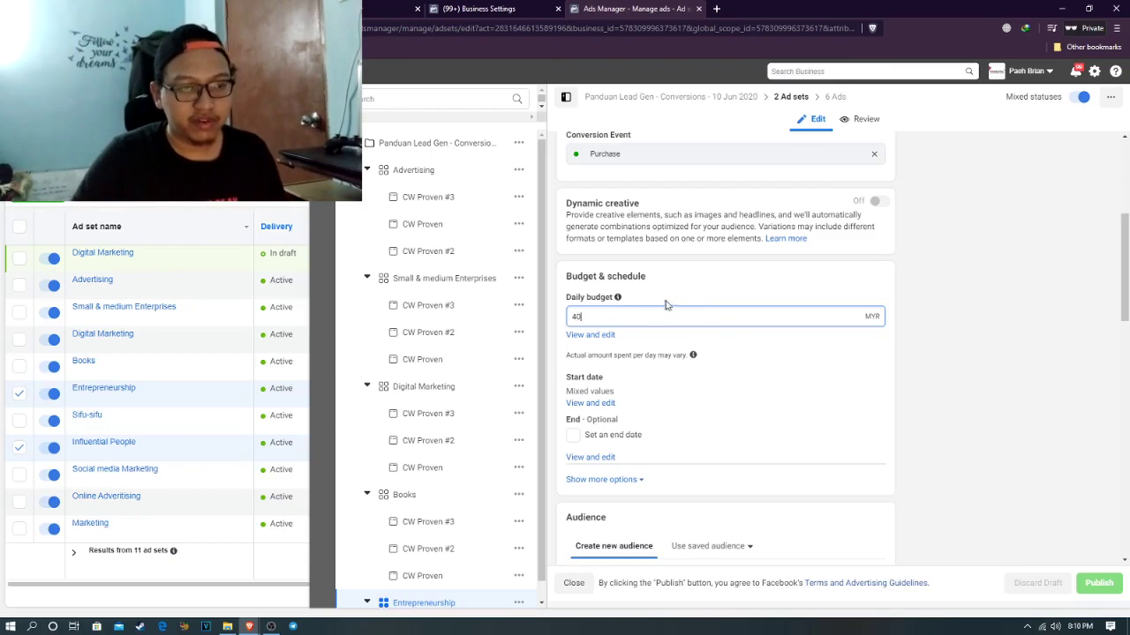
left_click(936, 415)
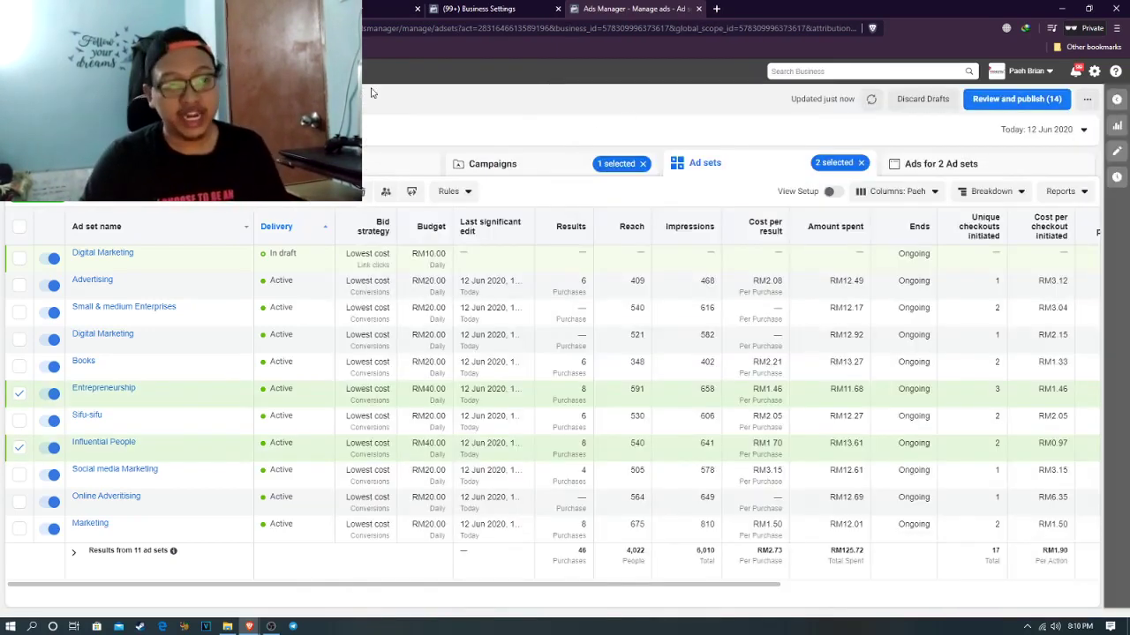
Duplicate the active "Panduan Lead Gen - Conversions - 10 Jun 2020" campaign once as a new campaign, keeping existing reactions, comments and shares
left_click(534, 164)
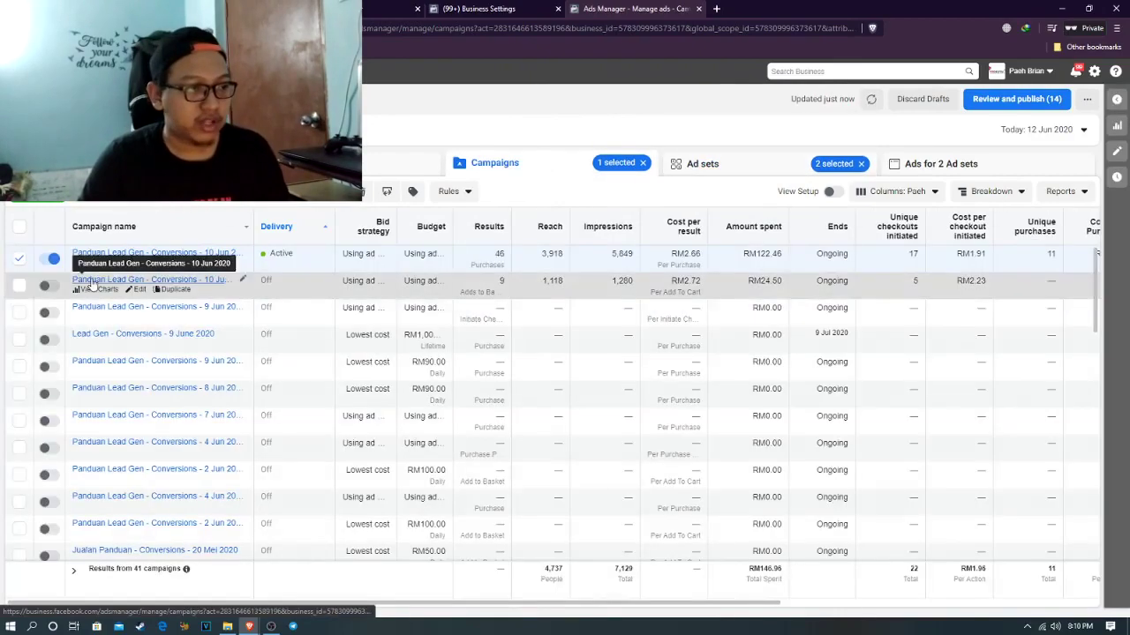
left_click(176, 266)
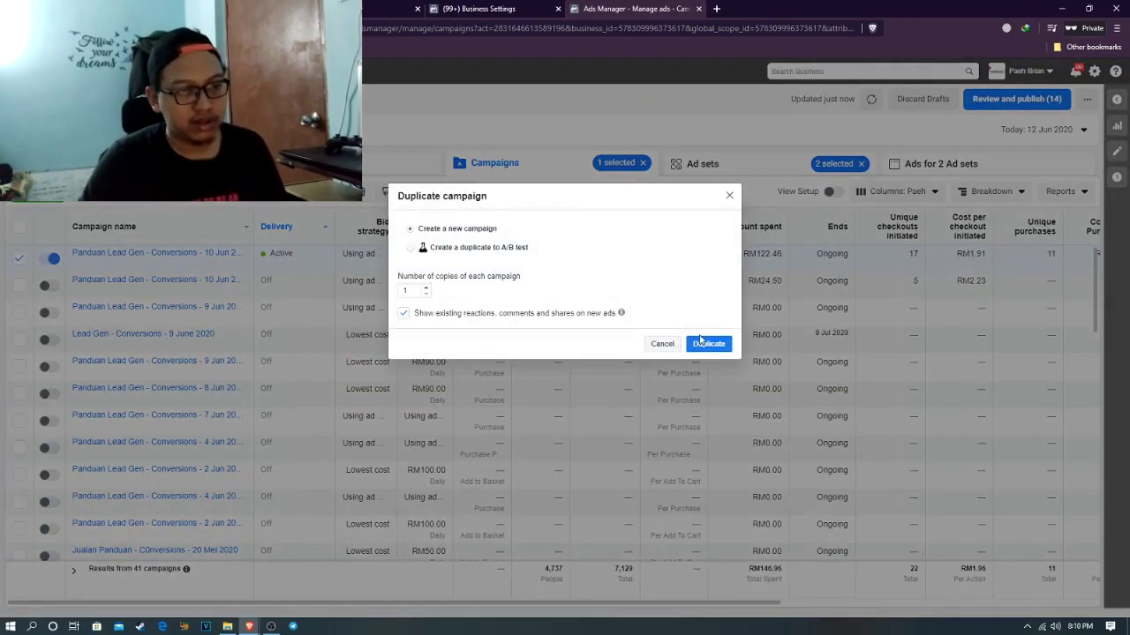
left_click(708, 343)
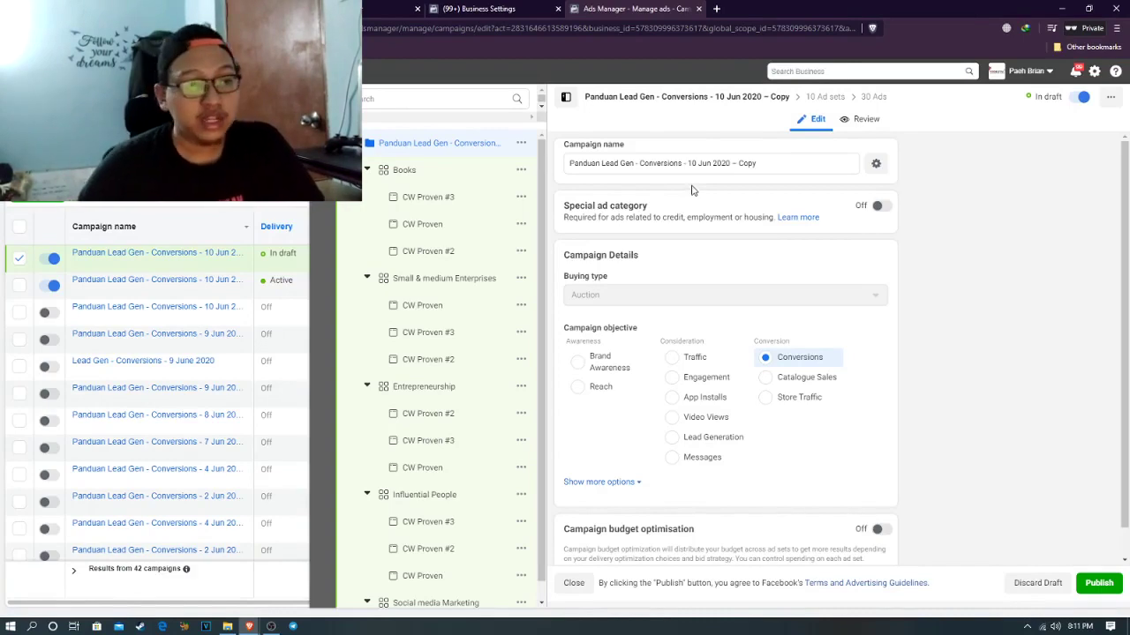
Look through the ad sets and ads contained in the duplicated campaign's structure tree
scroll(459, 208, "down", 3)
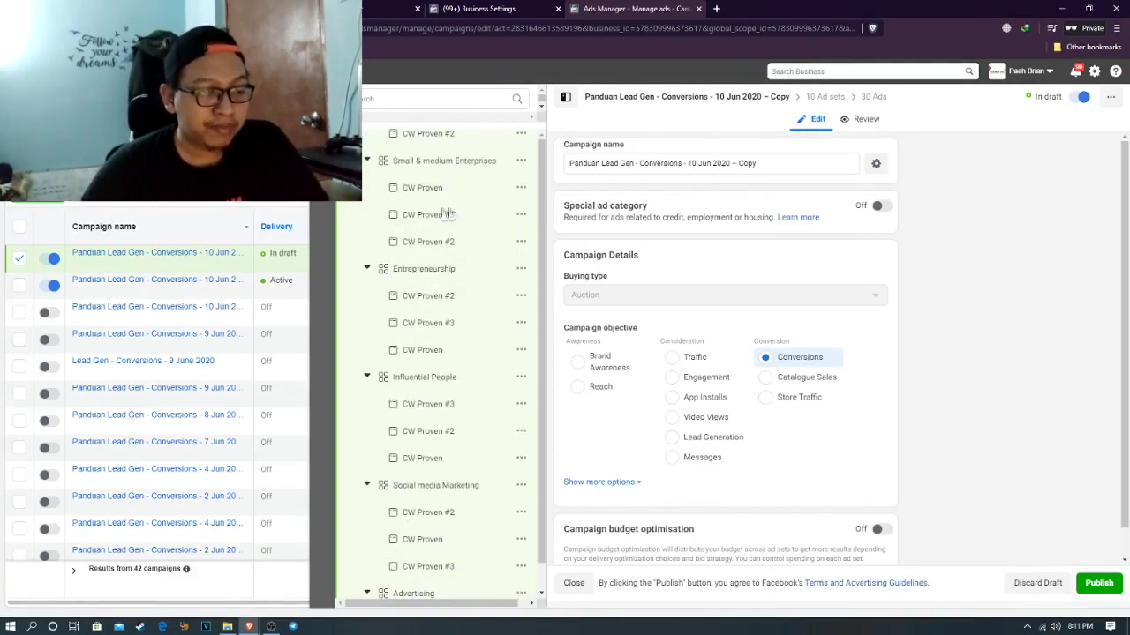
scroll(441, 214, "down", 3)
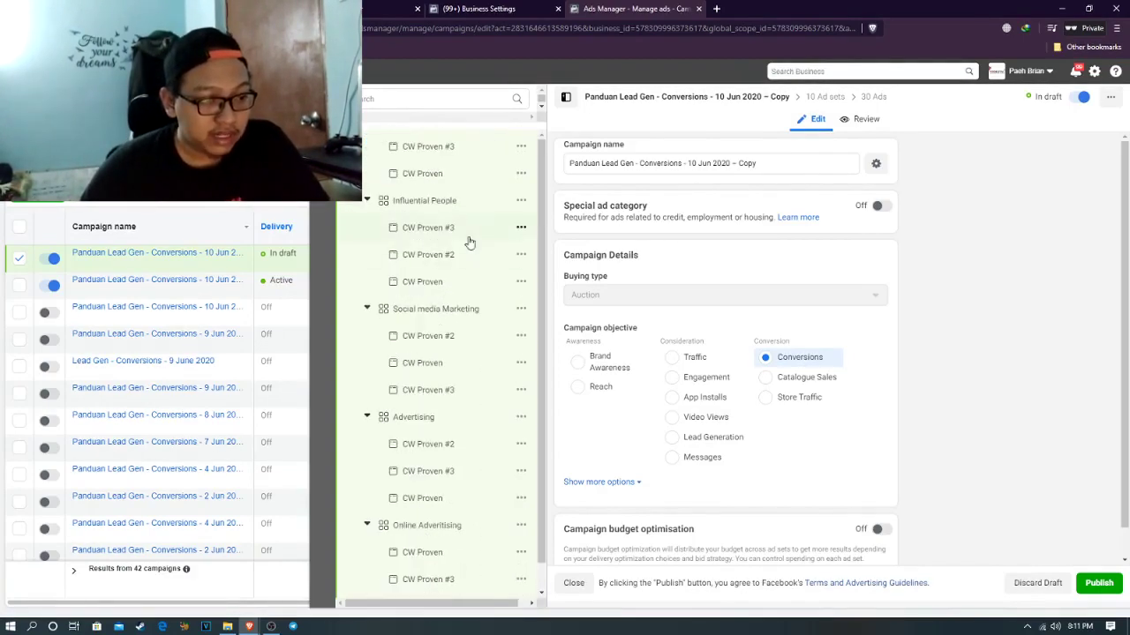
scroll(466, 244, "down", 10)
scroll(445, 318, "down", 4)
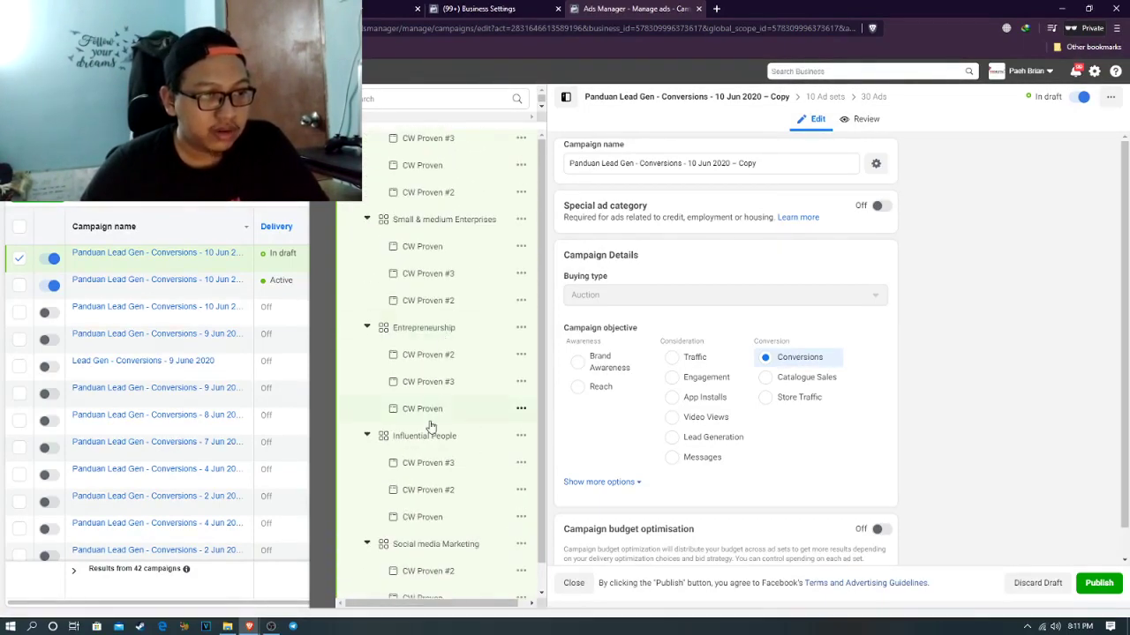
scroll(431, 428, "up", 1)
scroll(431, 428, "down", 1)
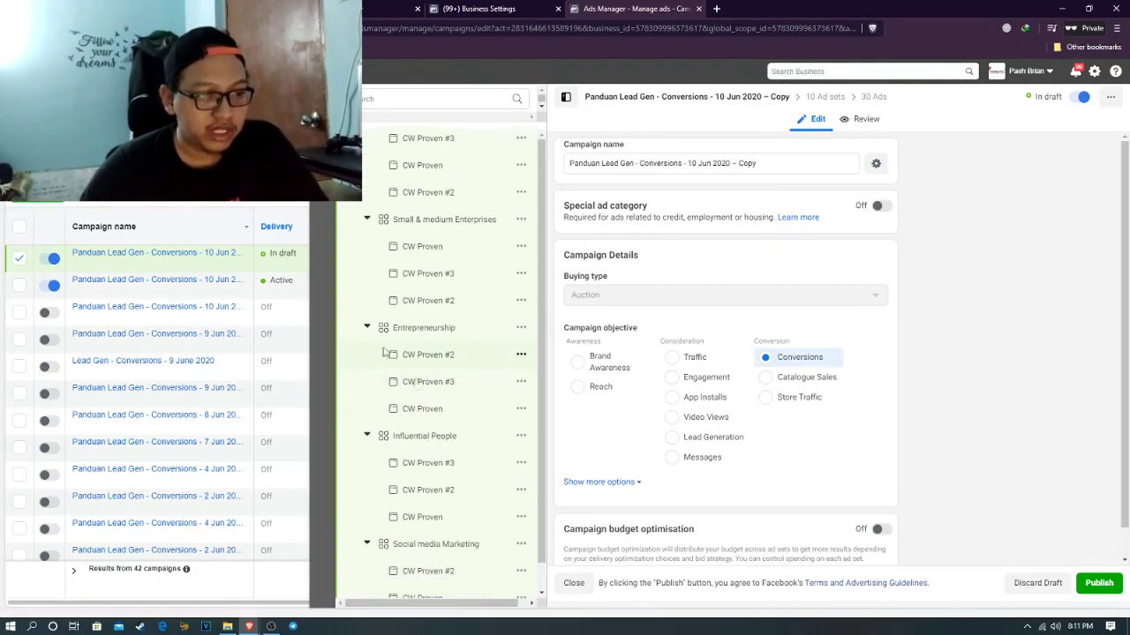
Check the budget and schedule settings of the copied Entrepreneurship, Influential People and Social media Marketing ad sets
left_click(431, 330)
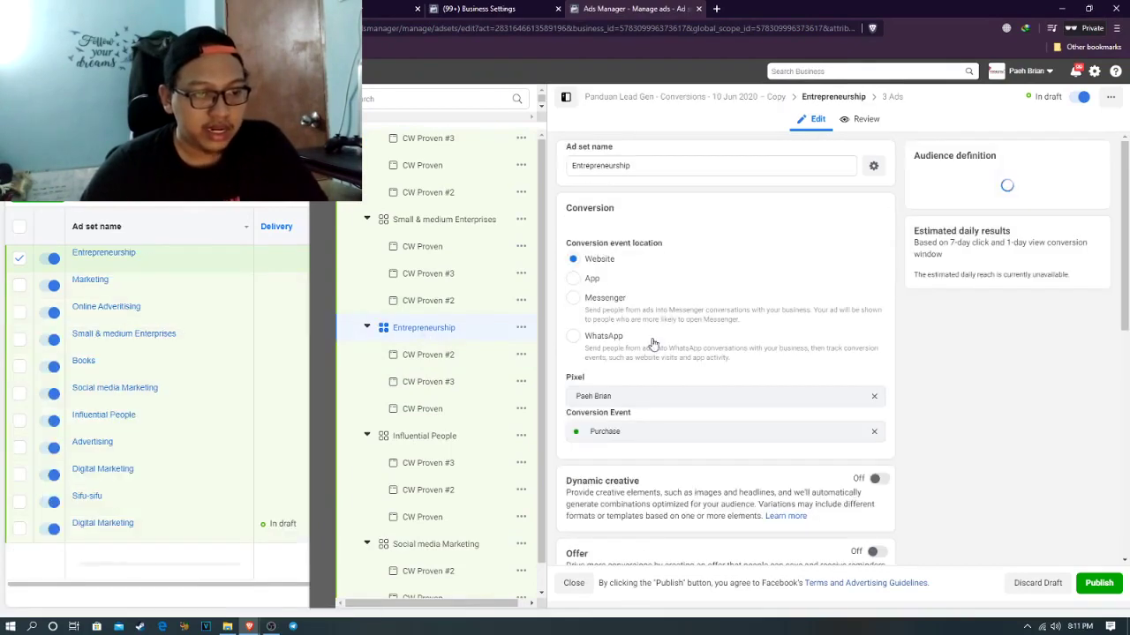
scroll(698, 394, "down", 15)
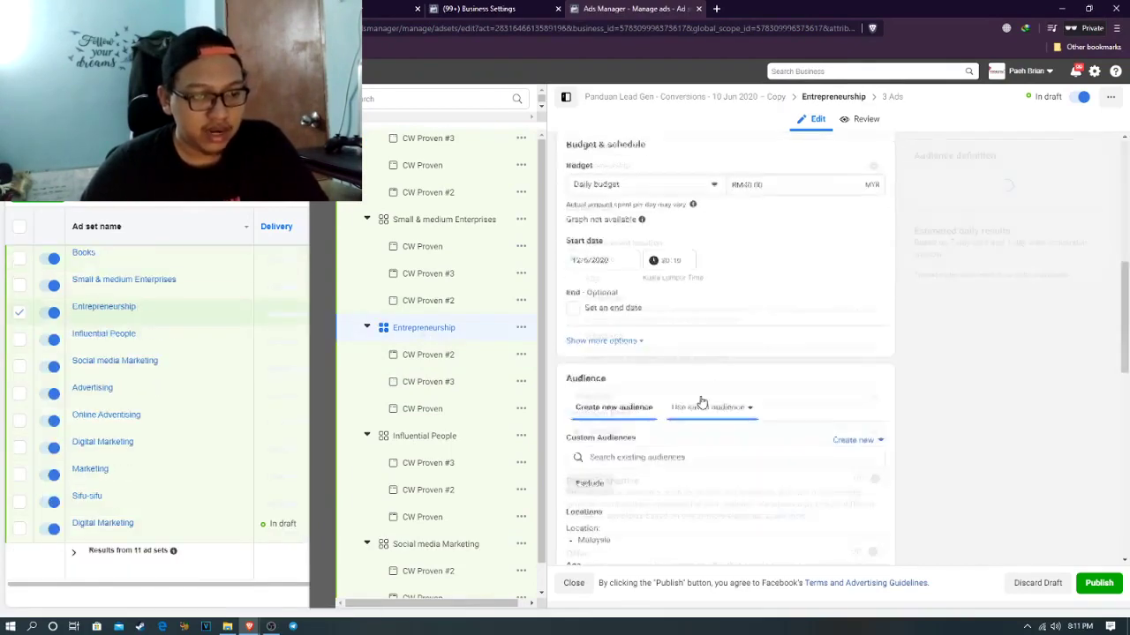
scroll(694, 403, "down", 2)
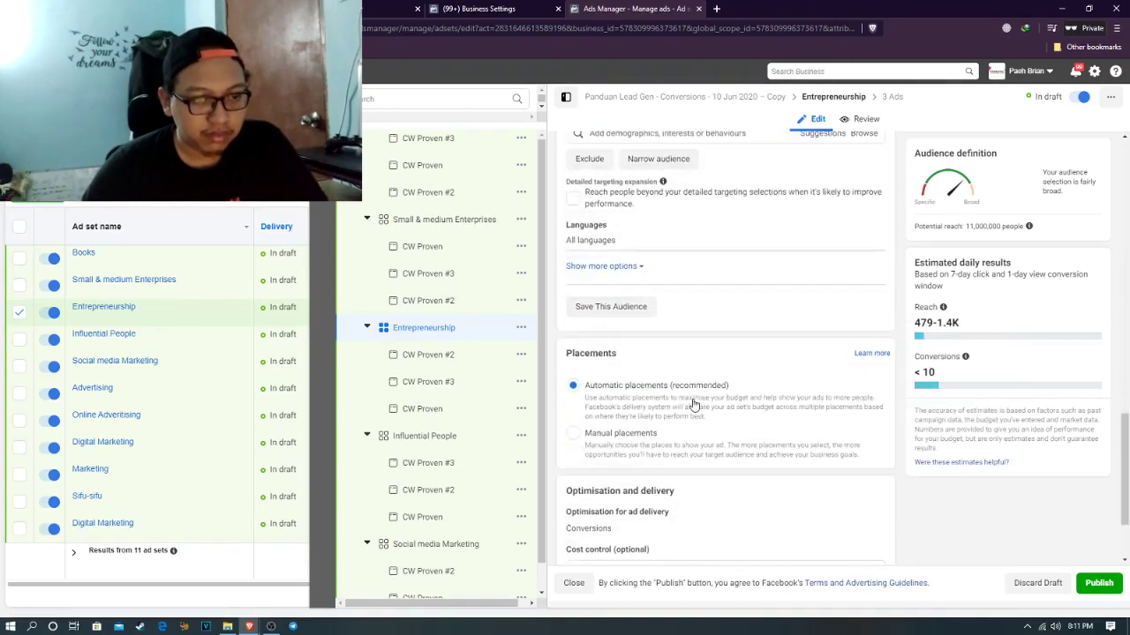
scroll(694, 403, "up", 8)
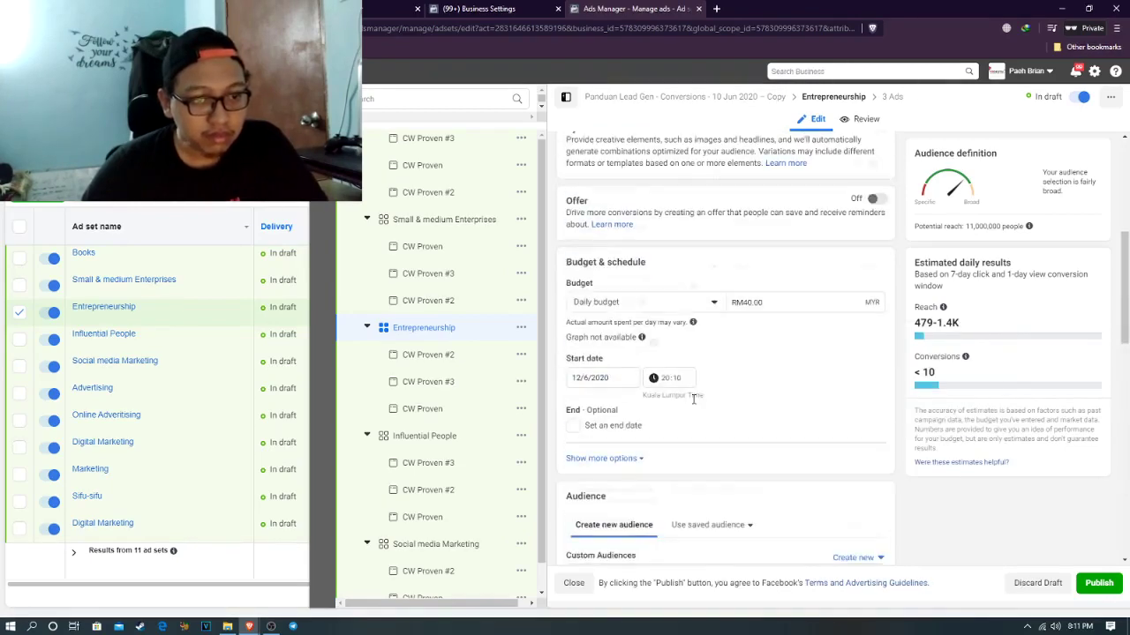
left_click(441, 434)
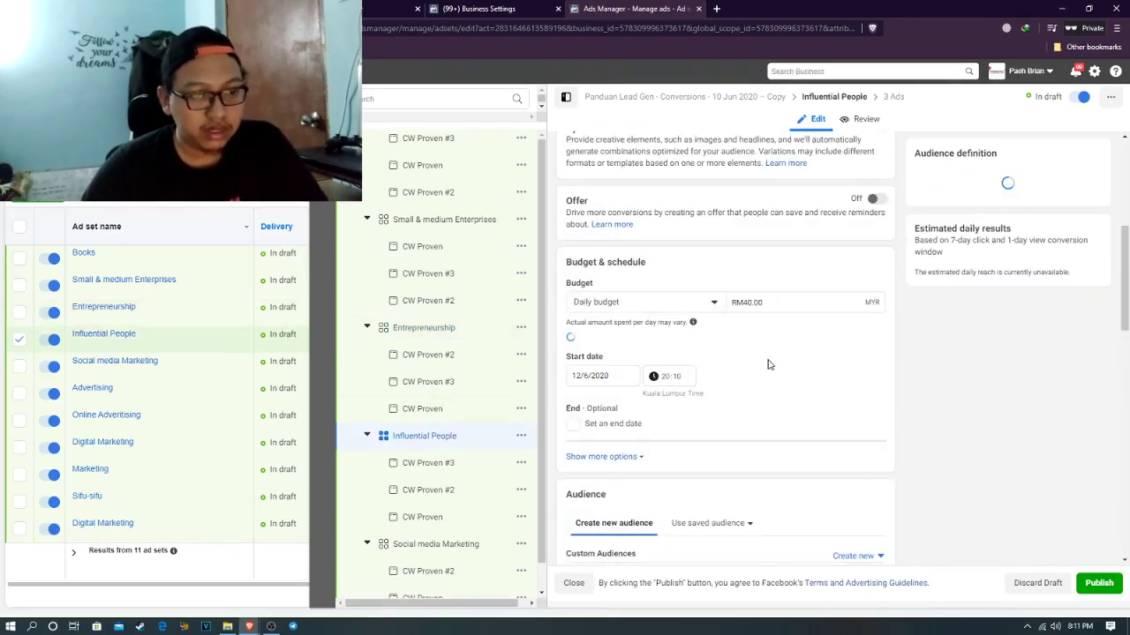
left_click(435, 544)
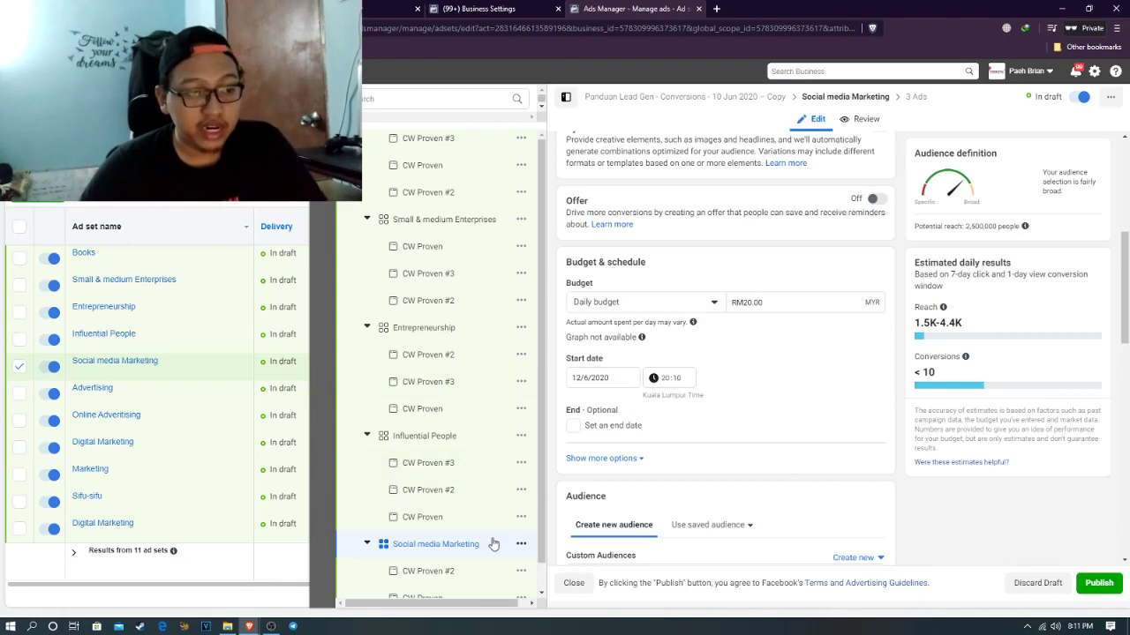
scroll(379, 411, "up", 1)
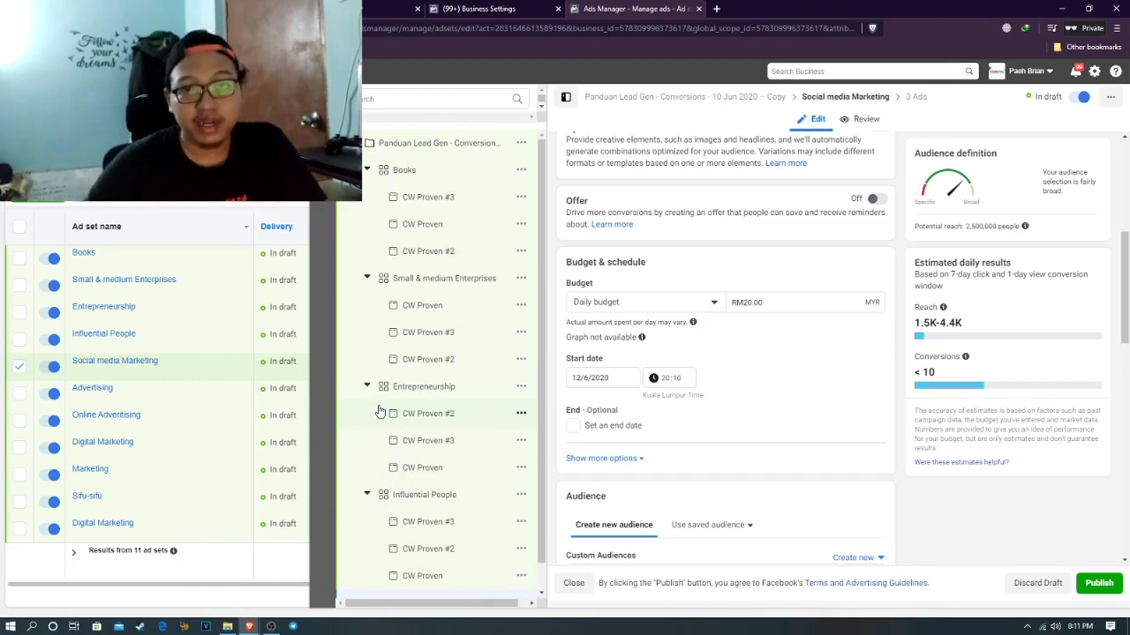
Close the ad set editor and return to the full list of campaigns
key("Escape")
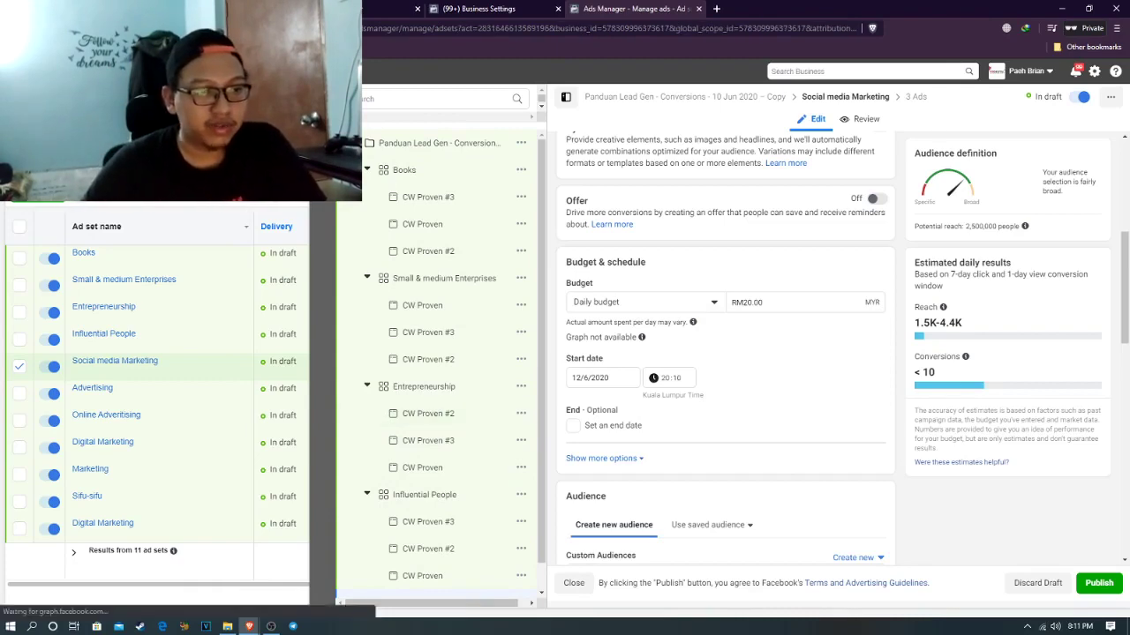
left_click(484, 167)
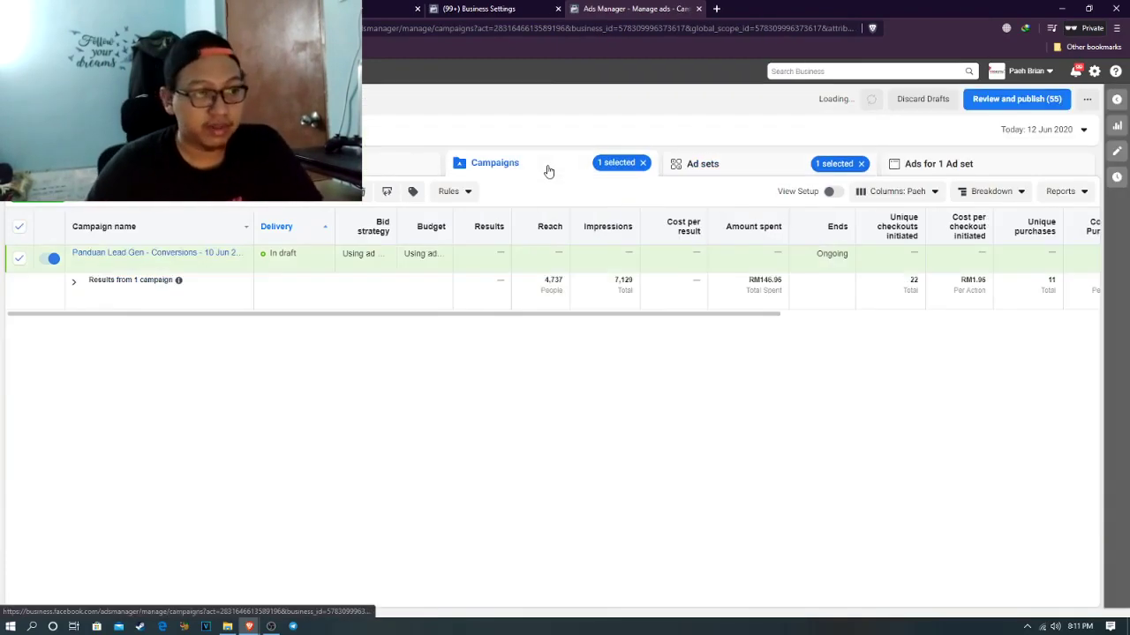
mouse_move(345, 227)
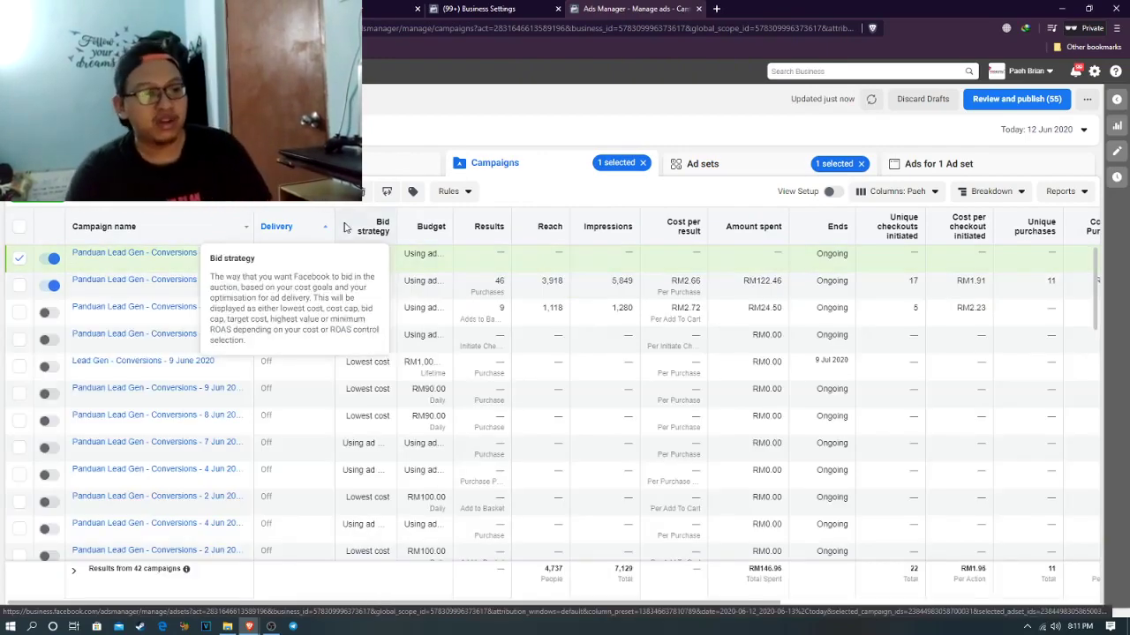
Switch to the Google Slides presentation and show the Metrics to consider slide, followed by the Content slide and the title slide
key("alt+Tab")
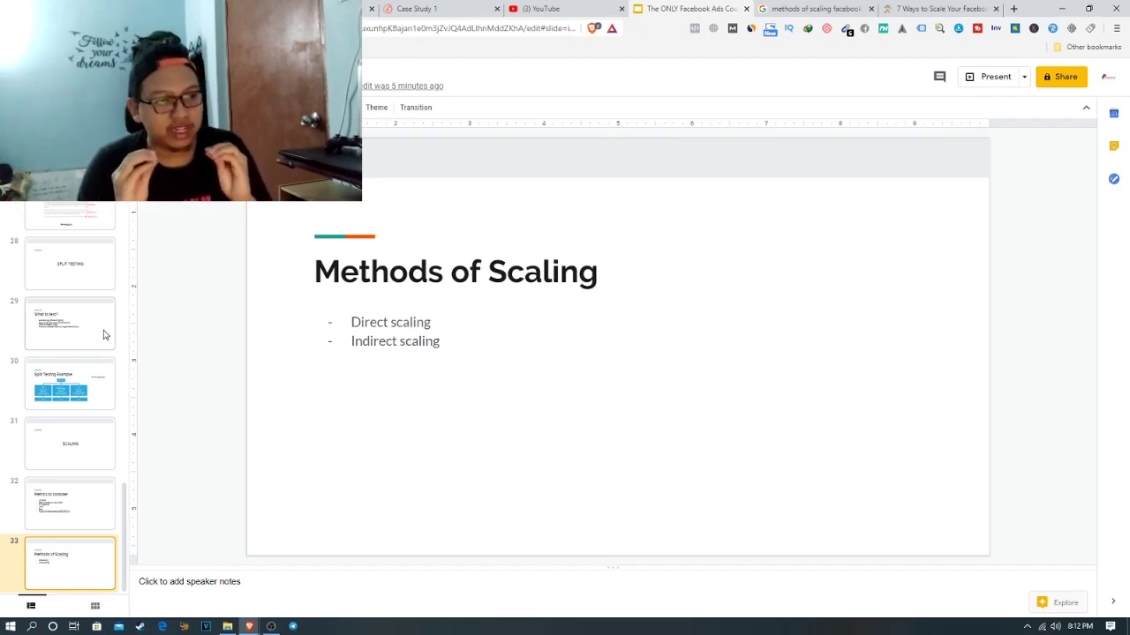
left_click(55, 500)
scroll(54, 503, "up", 2)
scroll(54, 502, "up", 15)
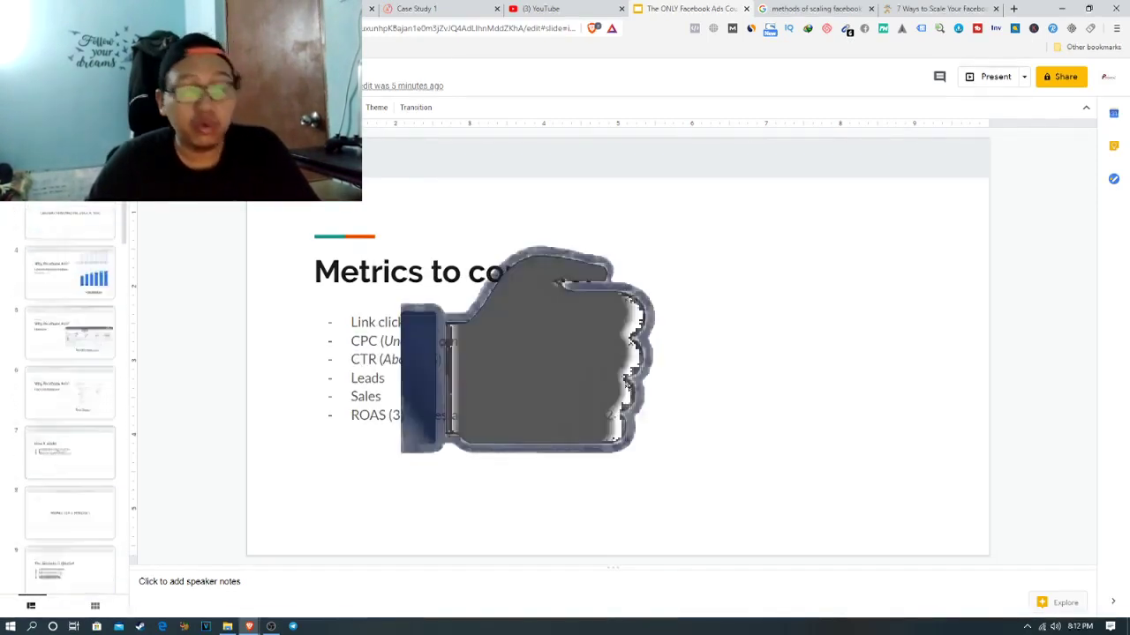
left_click(70, 220)
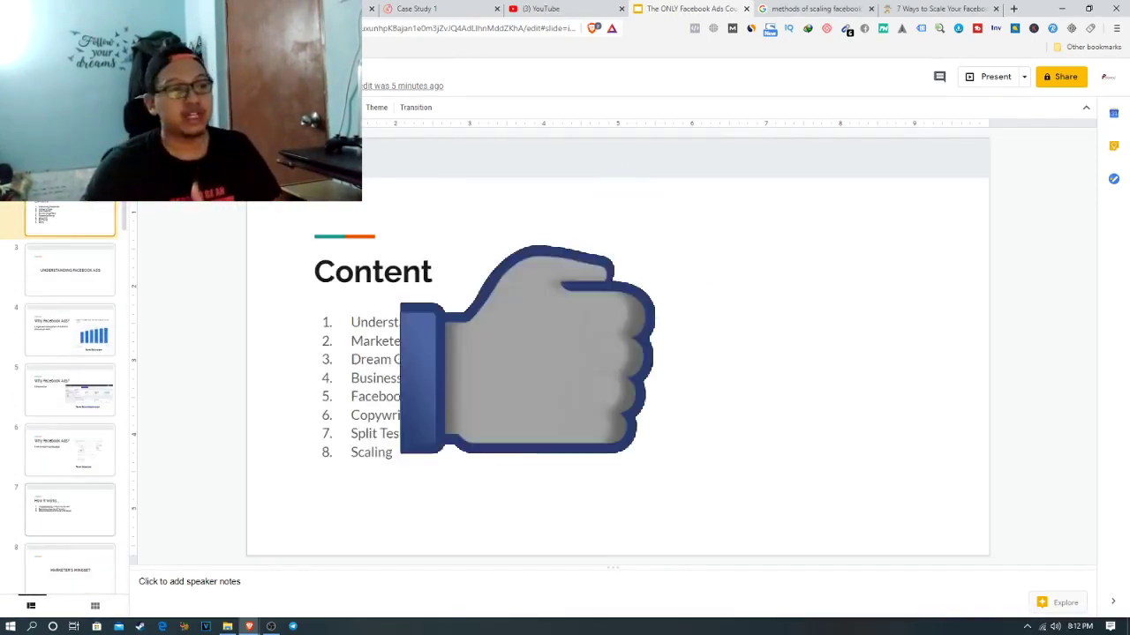
key("Up")
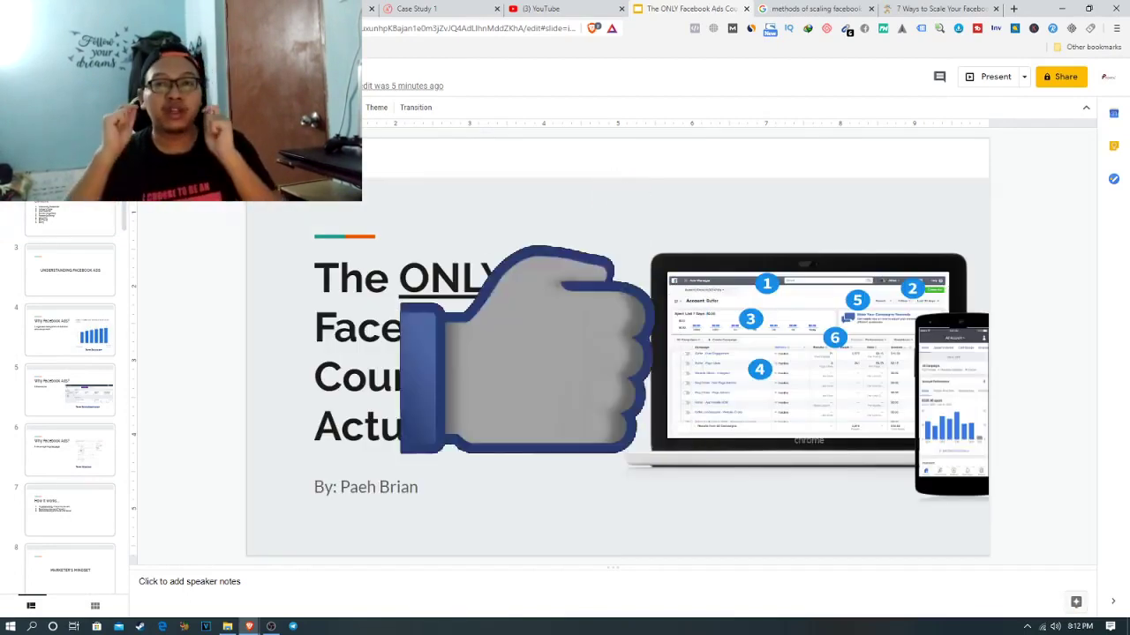